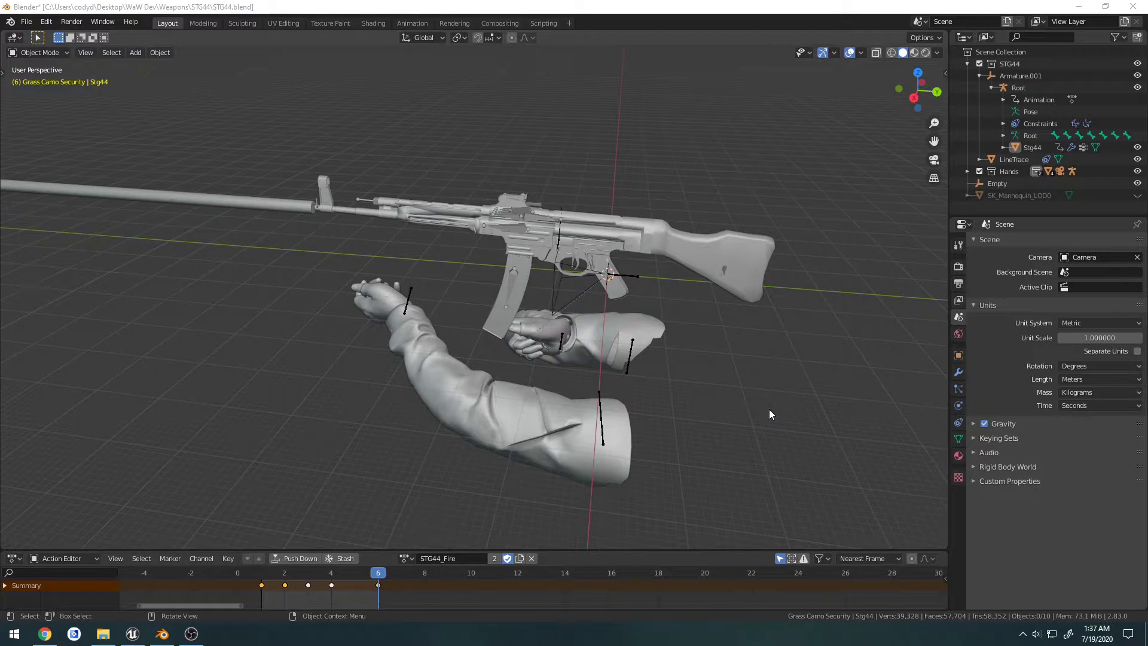
# Return the animation to frame 1 and select the Stg44 rifle mesh together with its Root armature
pyautogui.moveTo(769, 409); pyautogui.dragTo(778, 383, button='middle')
pyautogui.moveTo(384, 573); pyautogui.dragTo(262, 584)
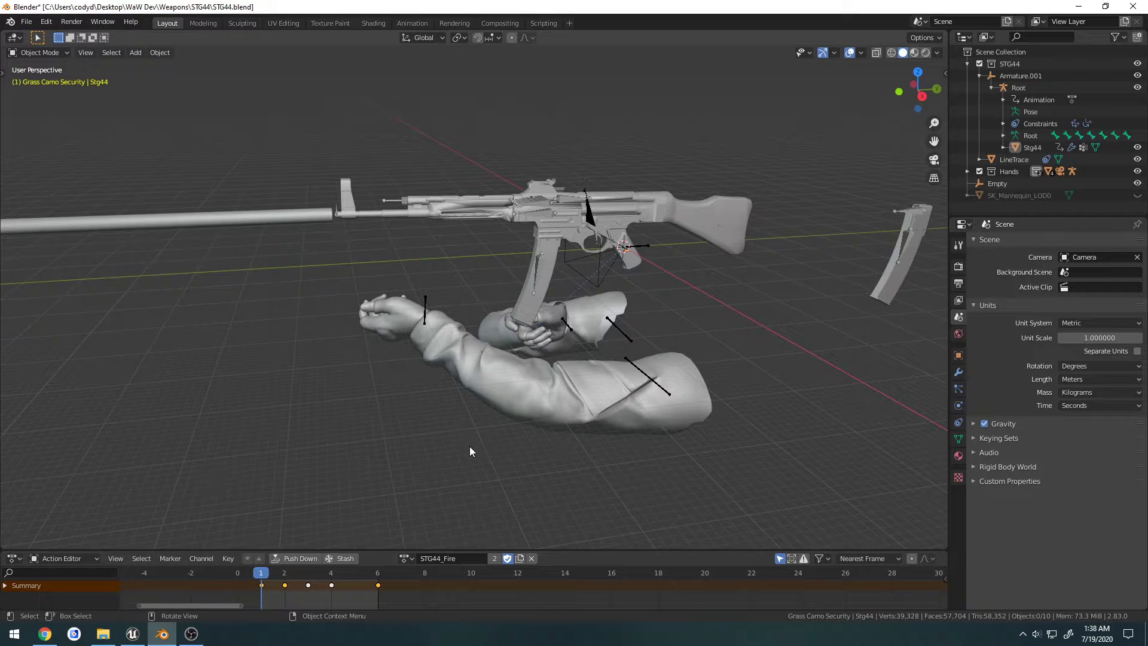
pyautogui.moveTo(571, 374); pyautogui.dragTo(545, 340, button='middle')
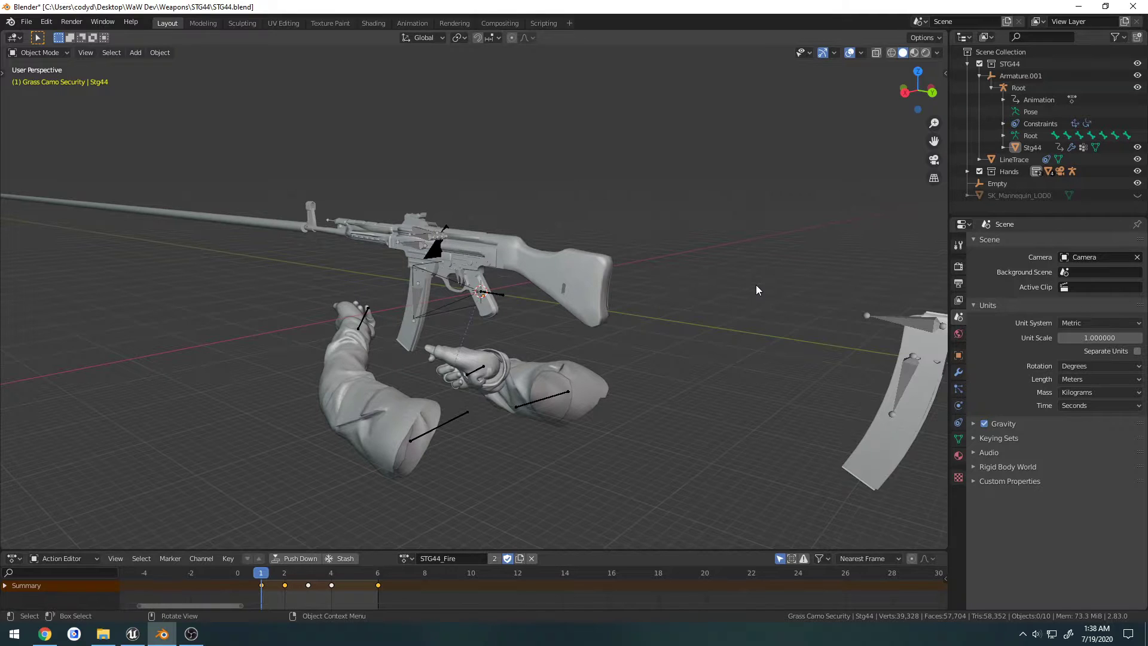
pyautogui.click(485, 255)
pyautogui.moveTo(485, 255)
pyautogui.mouseDown(button='middle')
pyautogui.moveTo(525, 267)
pyautogui.moveTo(473, 250)
pyautogui.mouseUp(button='middle')
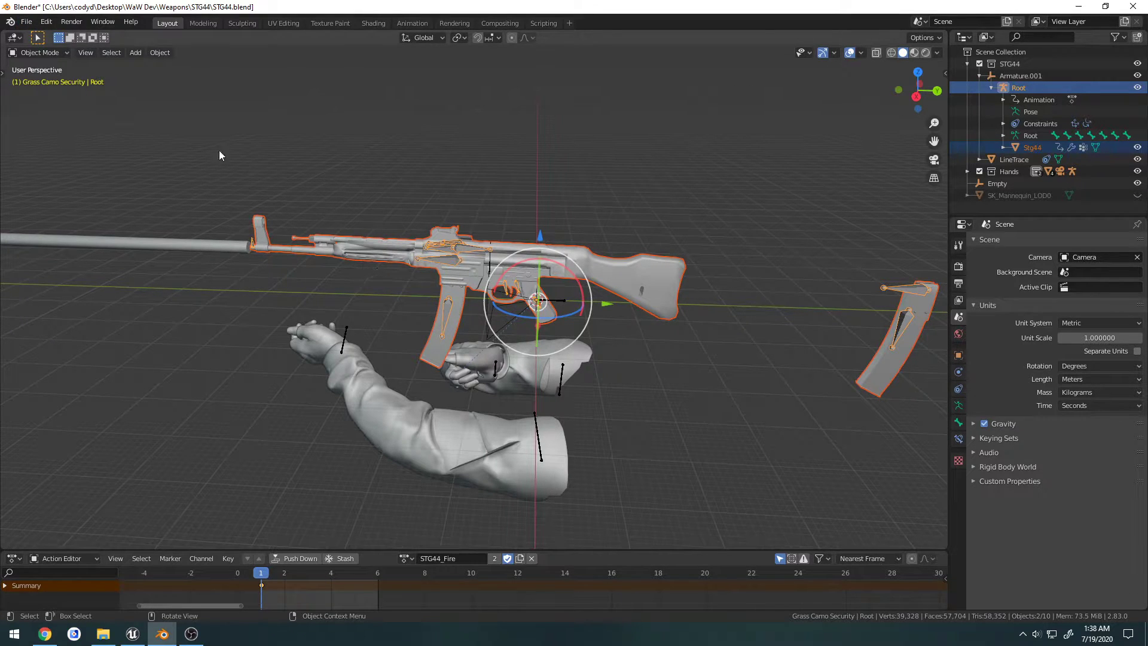
# Export the selected rifle and armature as FBX, overwriting Stg44.FBX in the STG44 folder with the Ue4 No Animation preset
pyautogui.click(26, 22)
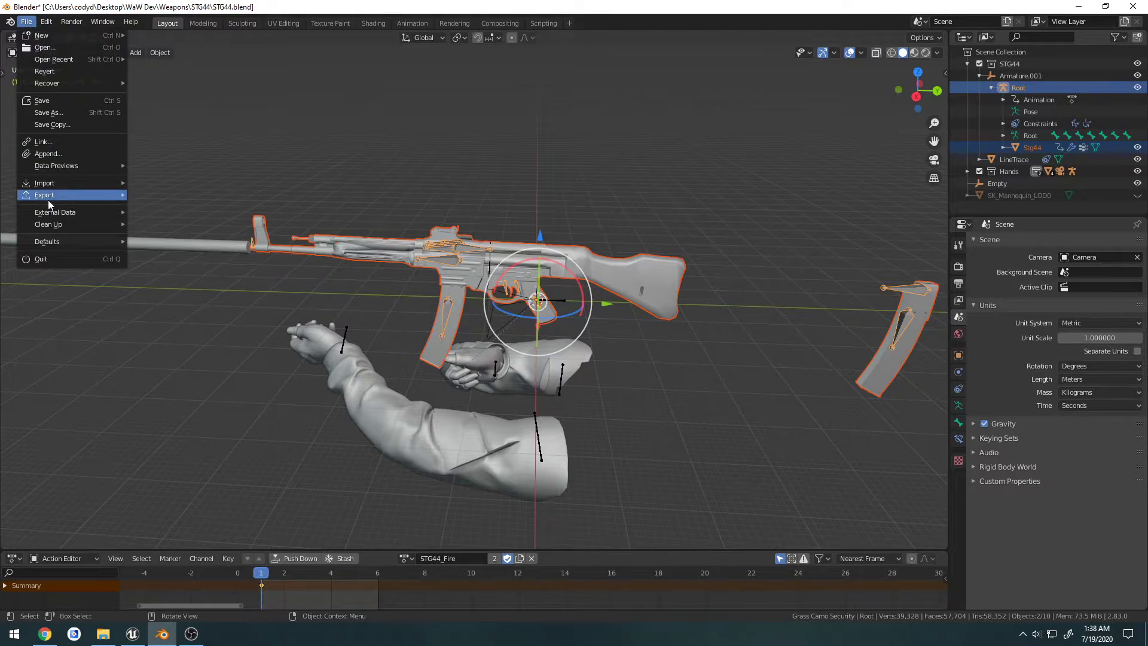
pyautogui.moveTo(60, 197)
pyautogui.click(185, 267)
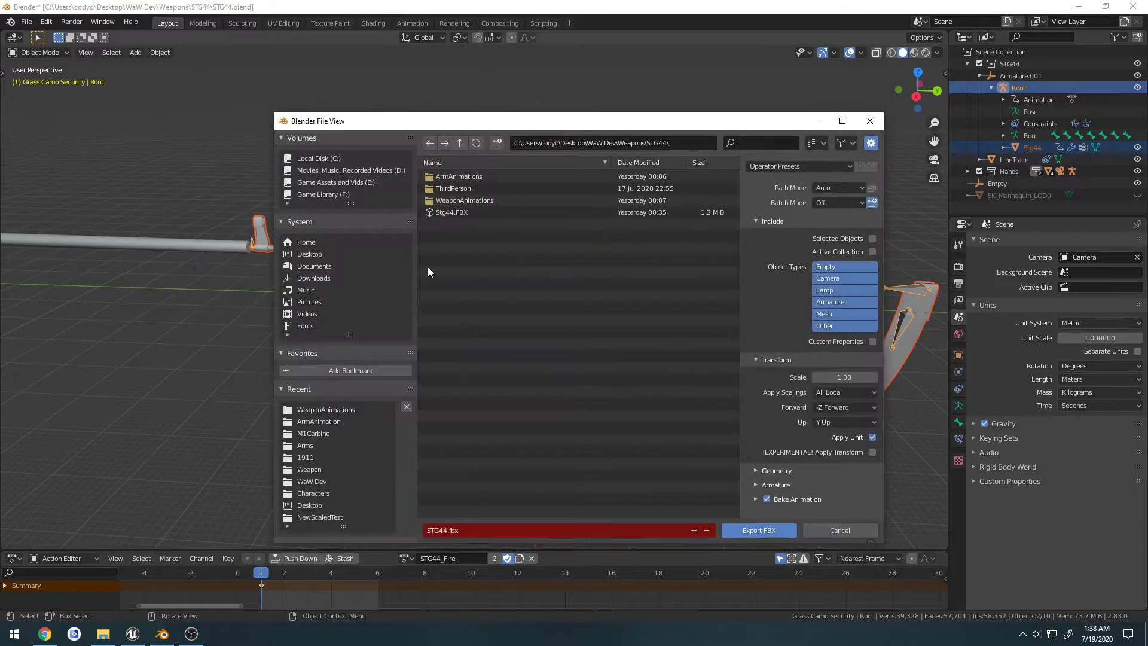
pyautogui.click(468, 213)
pyautogui.click(798, 166)
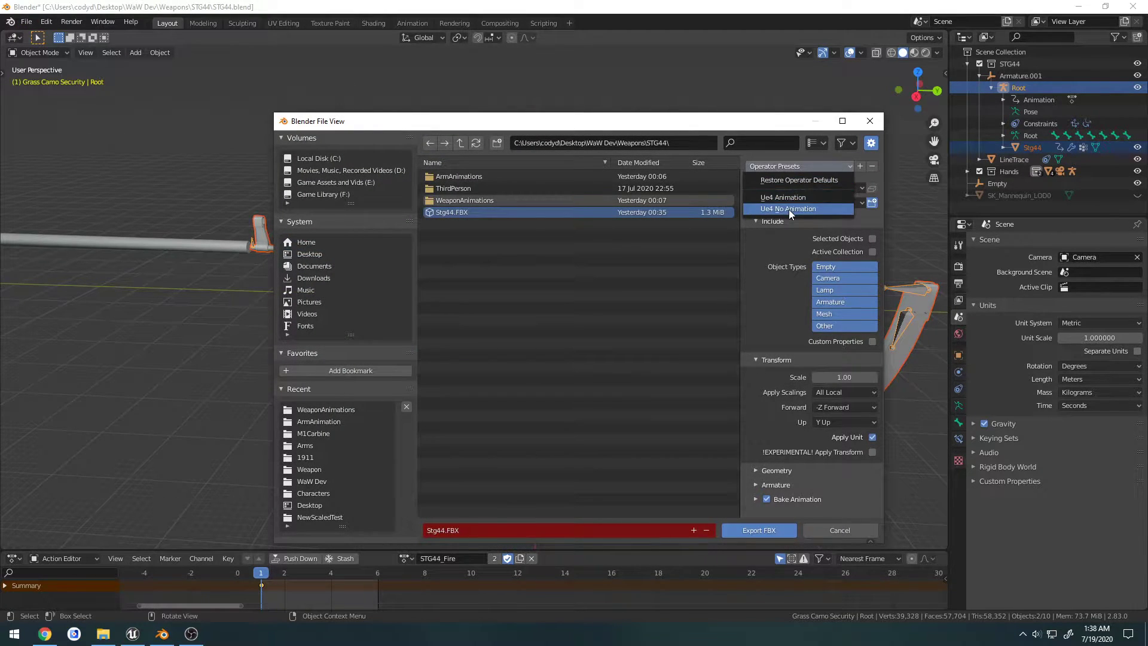
pyautogui.click(788, 209)
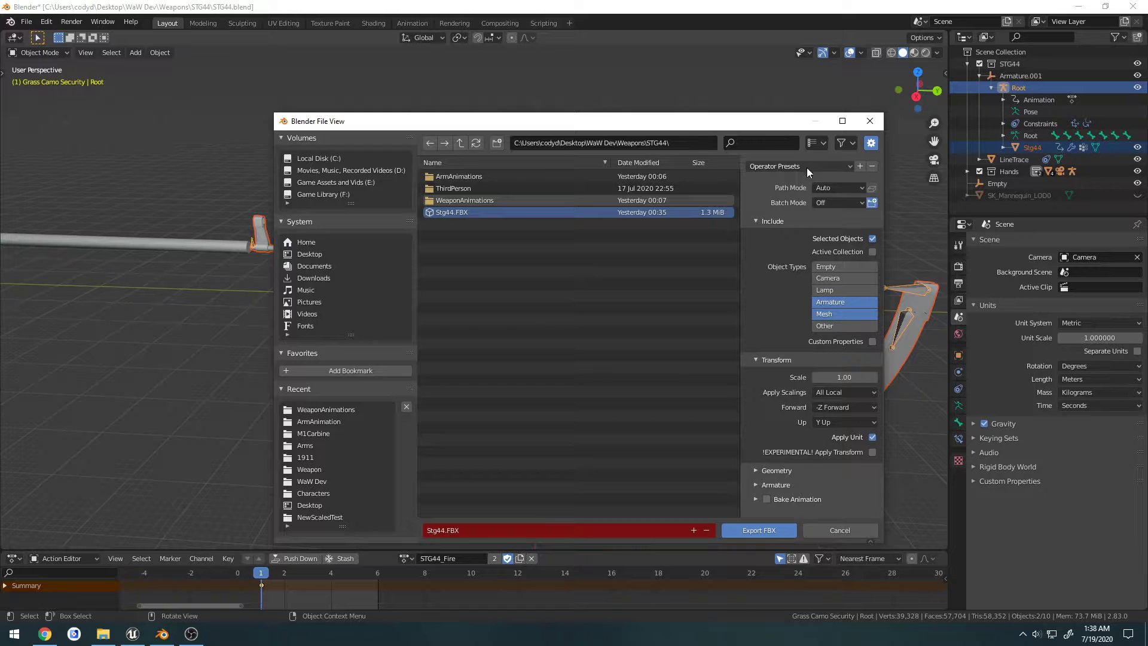
pyautogui.click(763, 530)
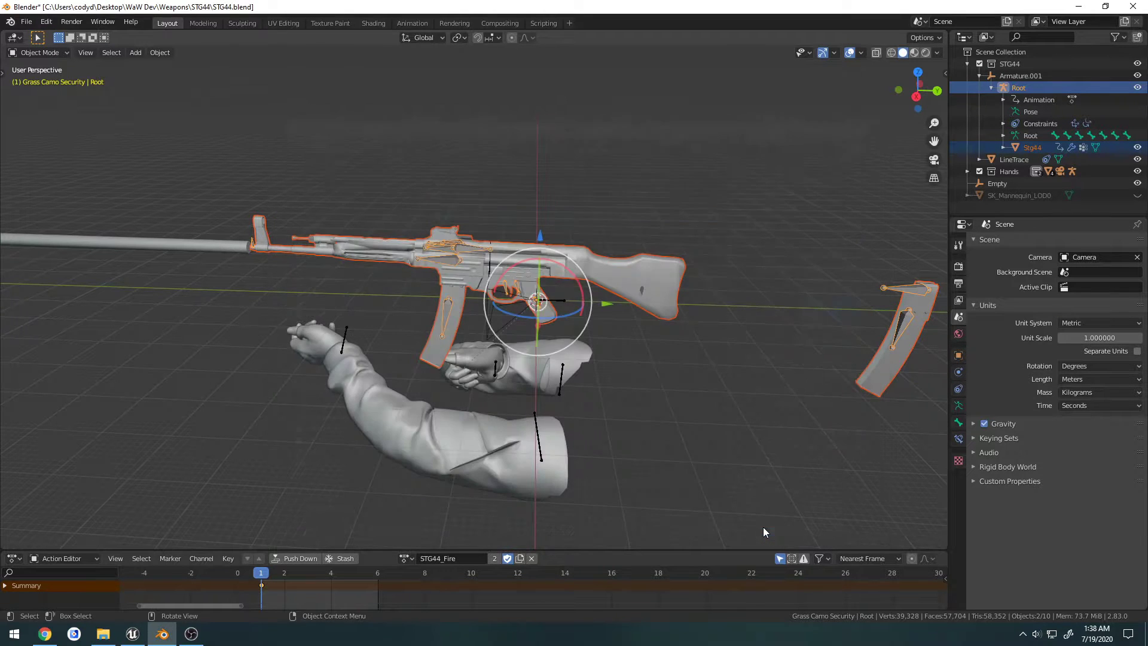
# Close the Blender project without saving, and browse File Explorer up from the STG44 folder to WaW Dev
pyautogui.click(1133, 7)
pyautogui.click(614, 338)
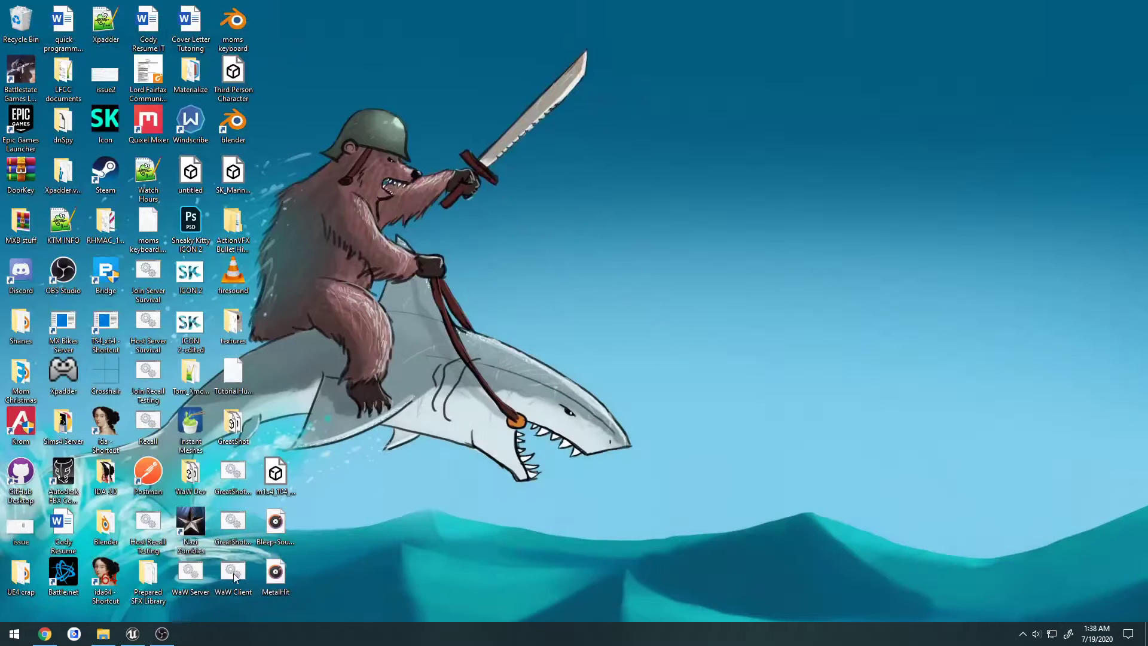
pyautogui.click(102, 634)
pyautogui.click(898, 406)
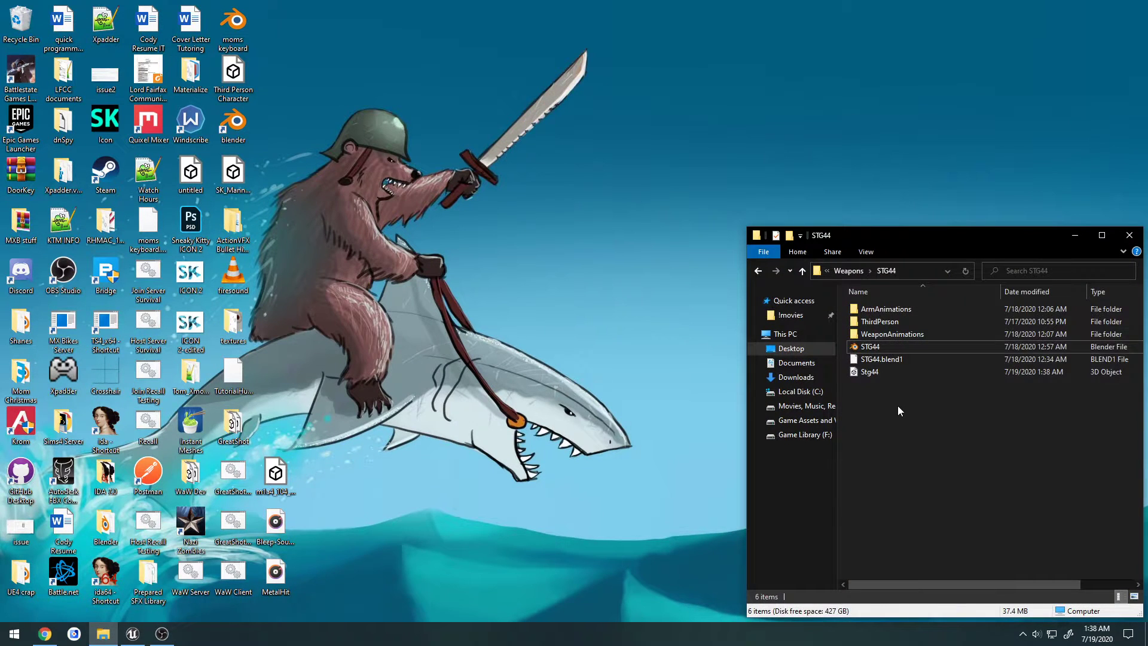
pyautogui.hotkey('alt', 'Left')
pyautogui.hotkey('alt', 'Up')
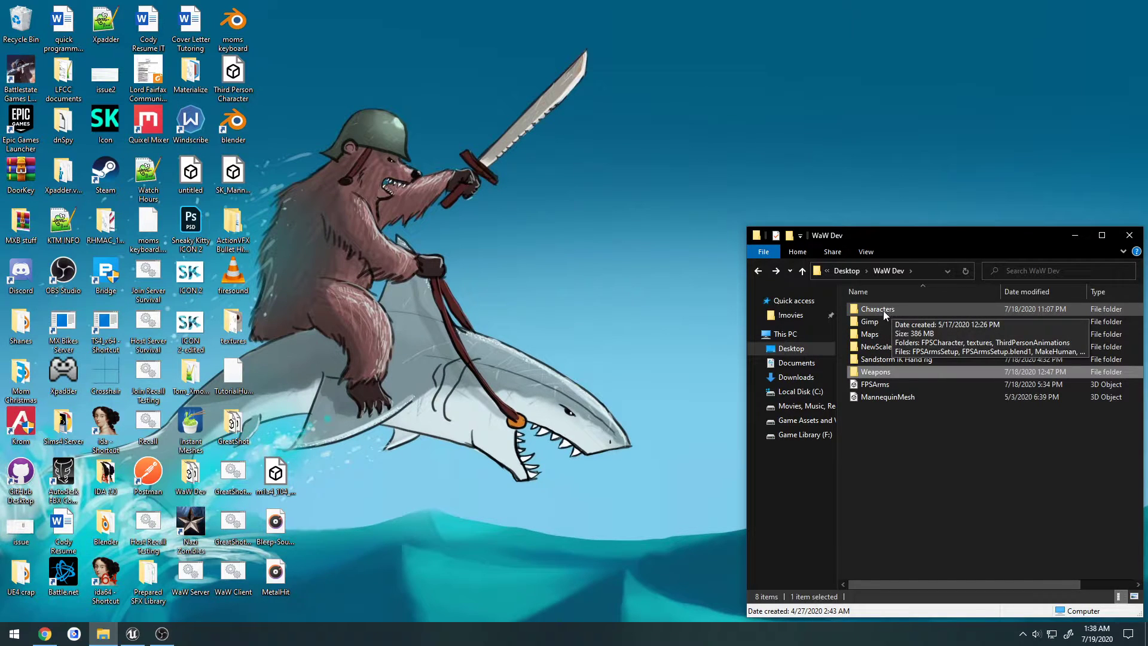
# Launch a new Blender session and delete the default cube, camera and light
pyautogui.doubleClick(239, 122)
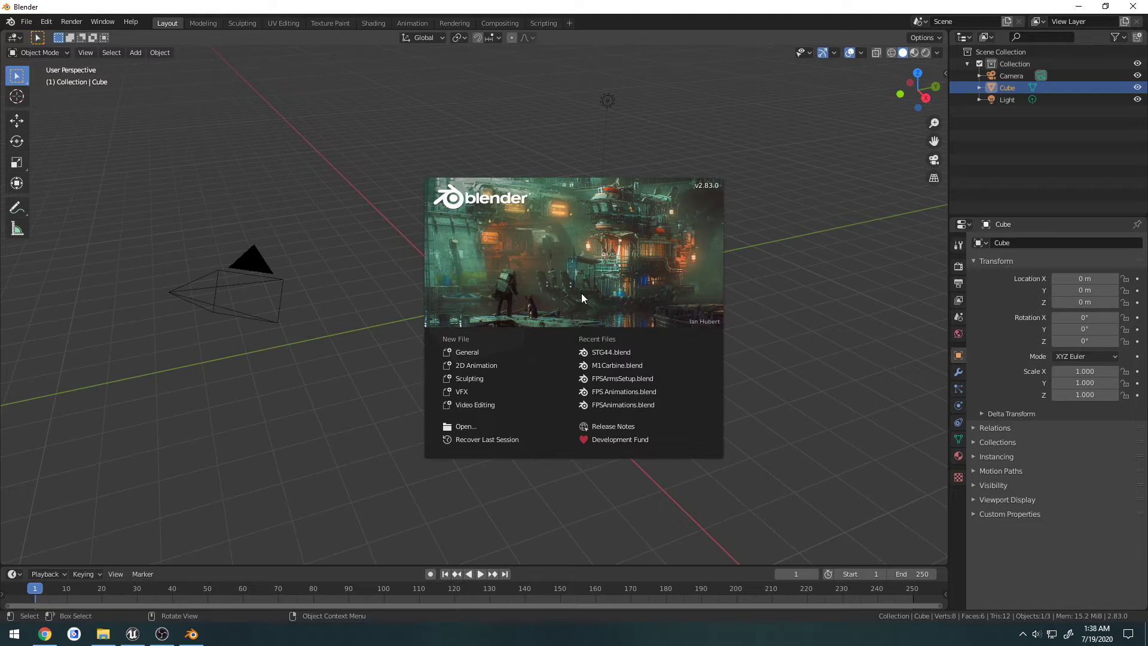
pyautogui.click(773, 291)
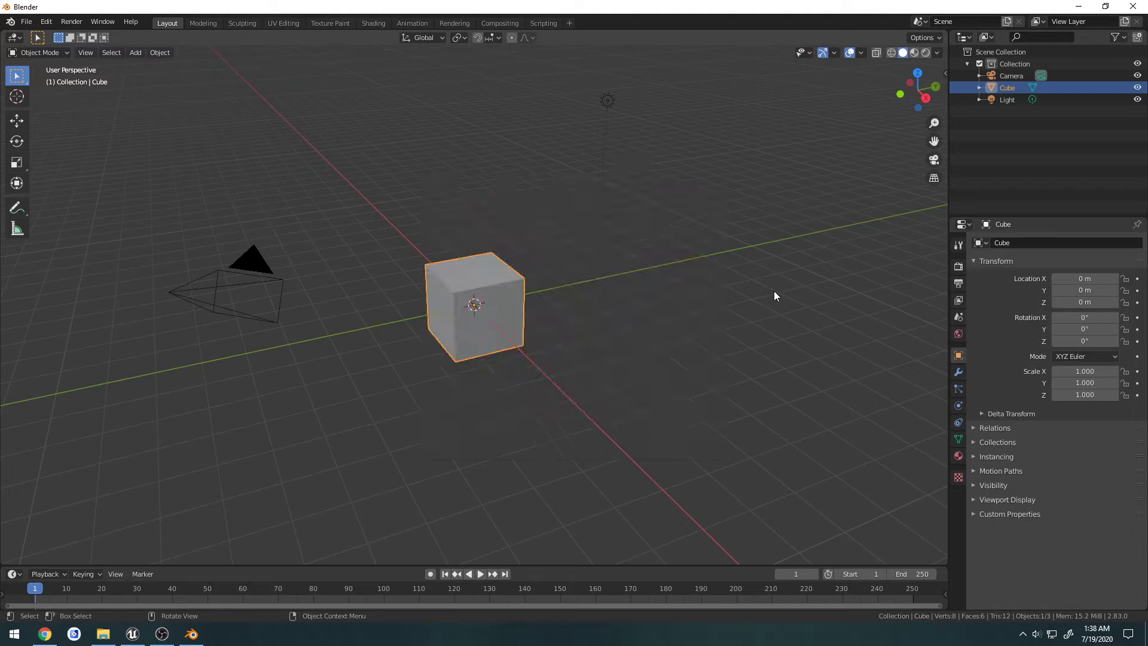
pyautogui.press('a')
pyautogui.press('x')
pyautogui.click(658, 241)
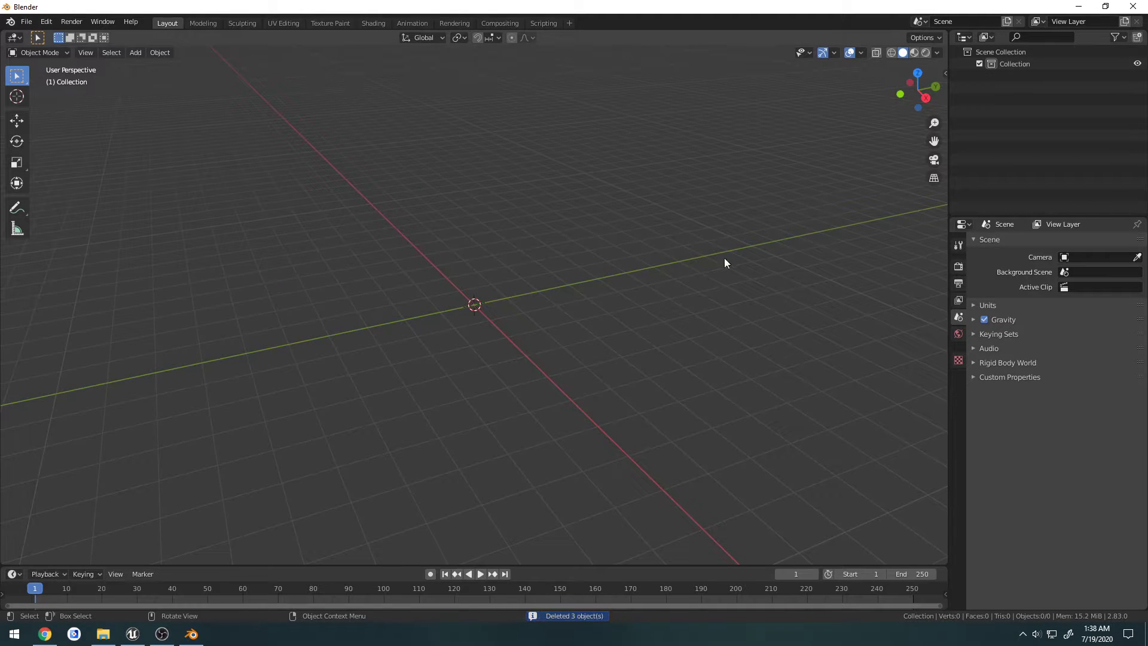
# Hide the viewport's tool strip and set the scene's unit scale to 0.01
pyautogui.press('t')
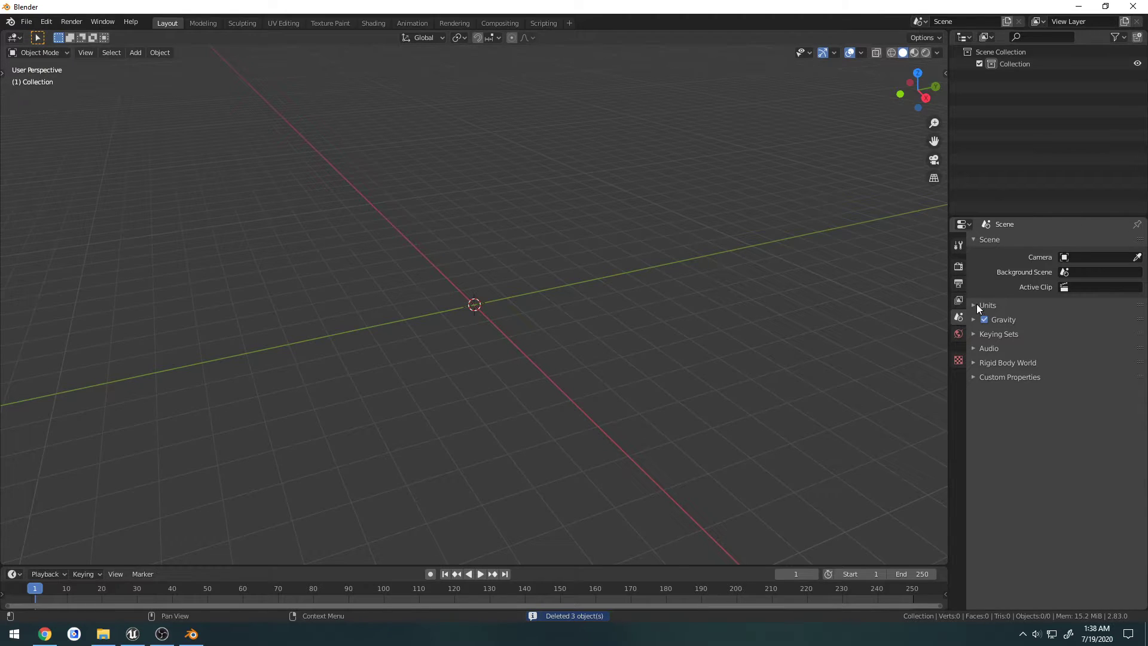
pyautogui.click(983, 306)
pyautogui.click(1100, 338)
pyautogui.write('0.01')
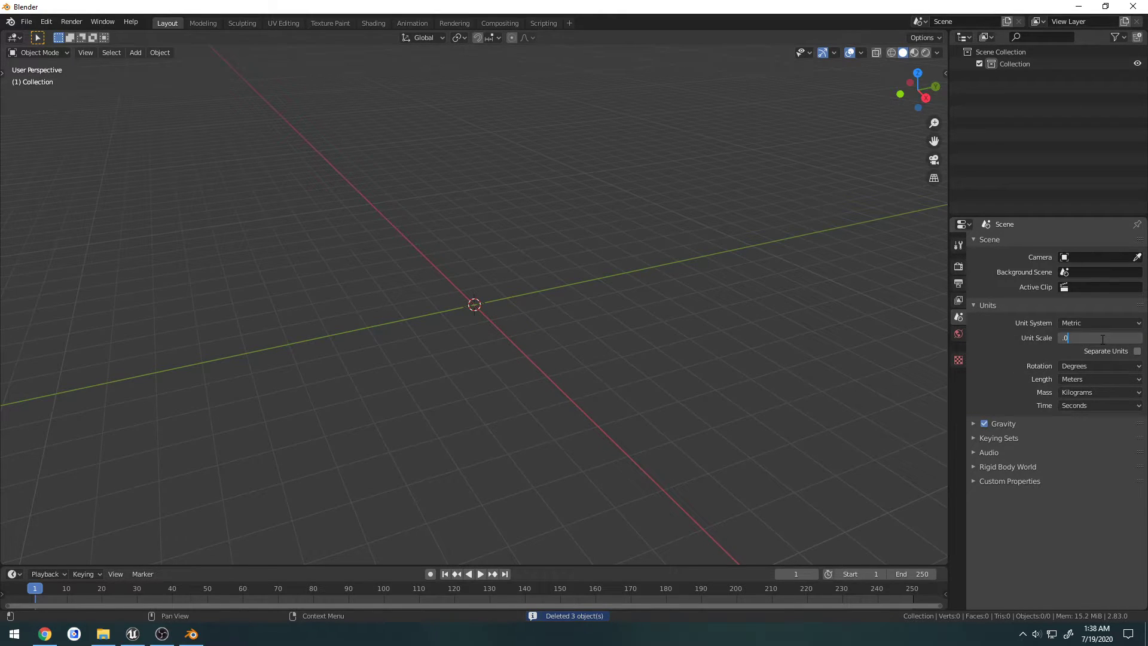
pyautogui.press('Return')
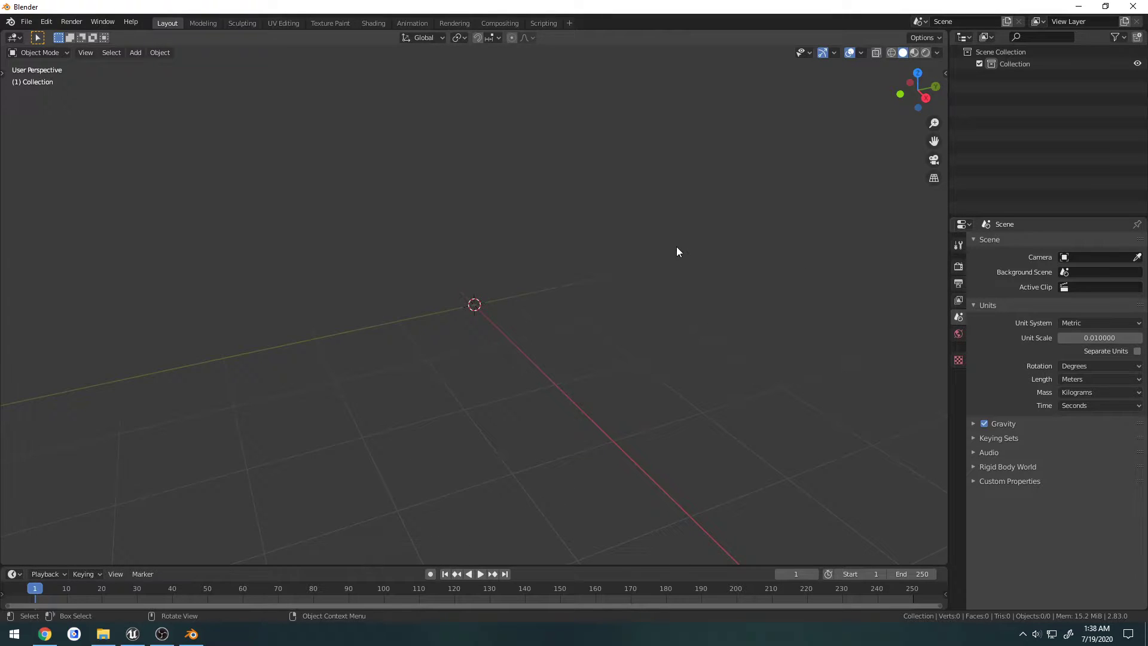
# Set the viewport's clip end distance to 50 m
pyautogui.press('n')
pyautogui.click(941, 95)
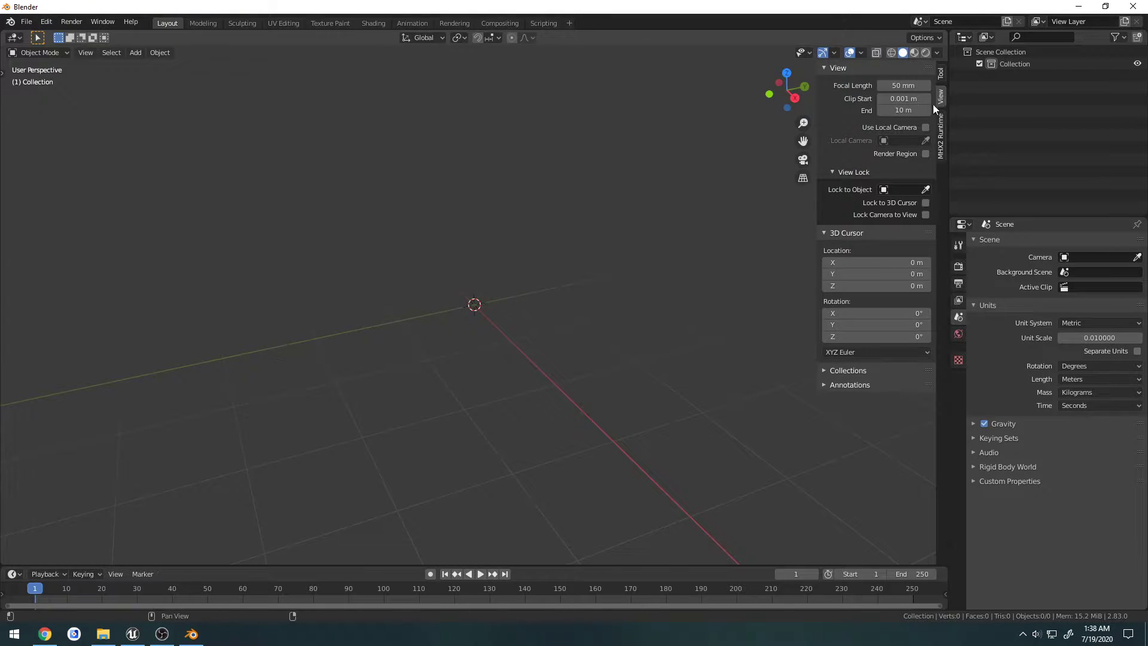
pyautogui.click(896, 110)
pyautogui.write('50')
pyautogui.press('Return')
pyautogui.moveTo(634, 191); pyautogui.dragTo(661, 280, button='middle')
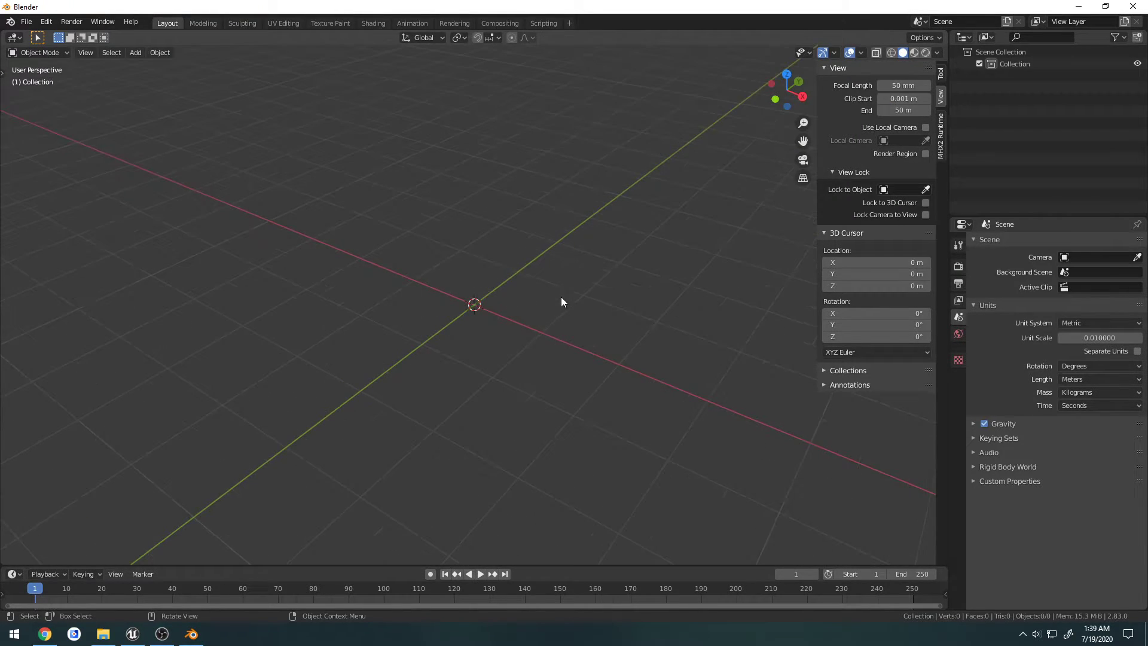
# Delete the empty default Collection from the scene
pyautogui.click(941, 72)
pyautogui.click(1014, 64)
pyautogui.rightClick(1013, 65)
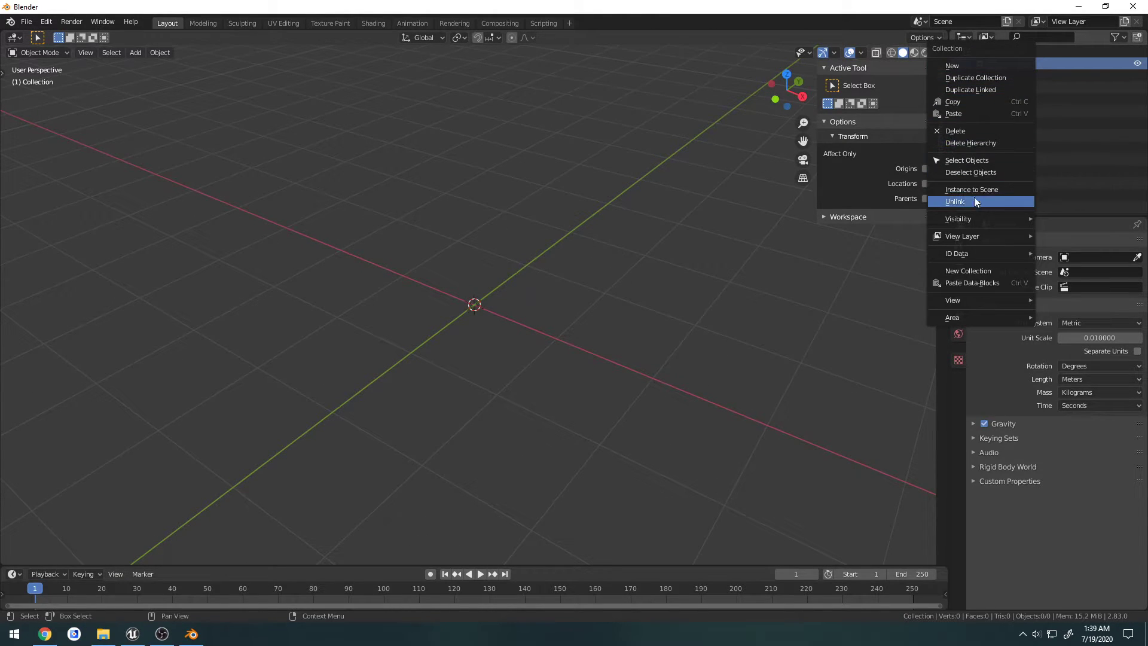
pyautogui.click(978, 131)
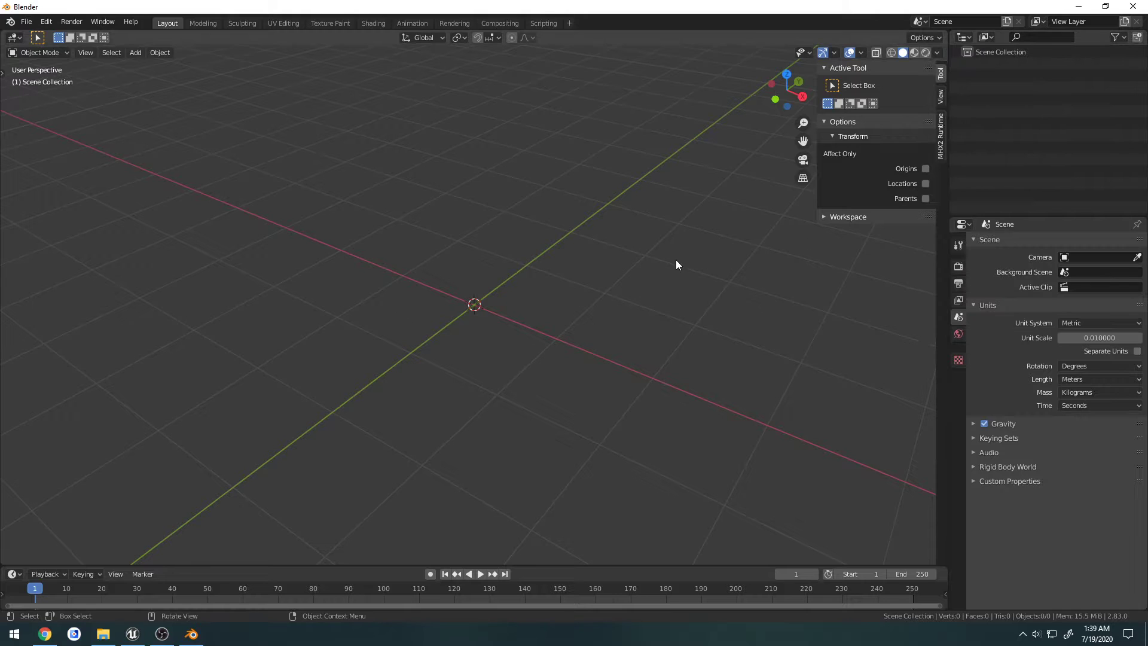
# Save the empty scene as WeaponSetup.blend in the WaW Dev\Weapons folder
pyautogui.hotkey('ctrl', 's')
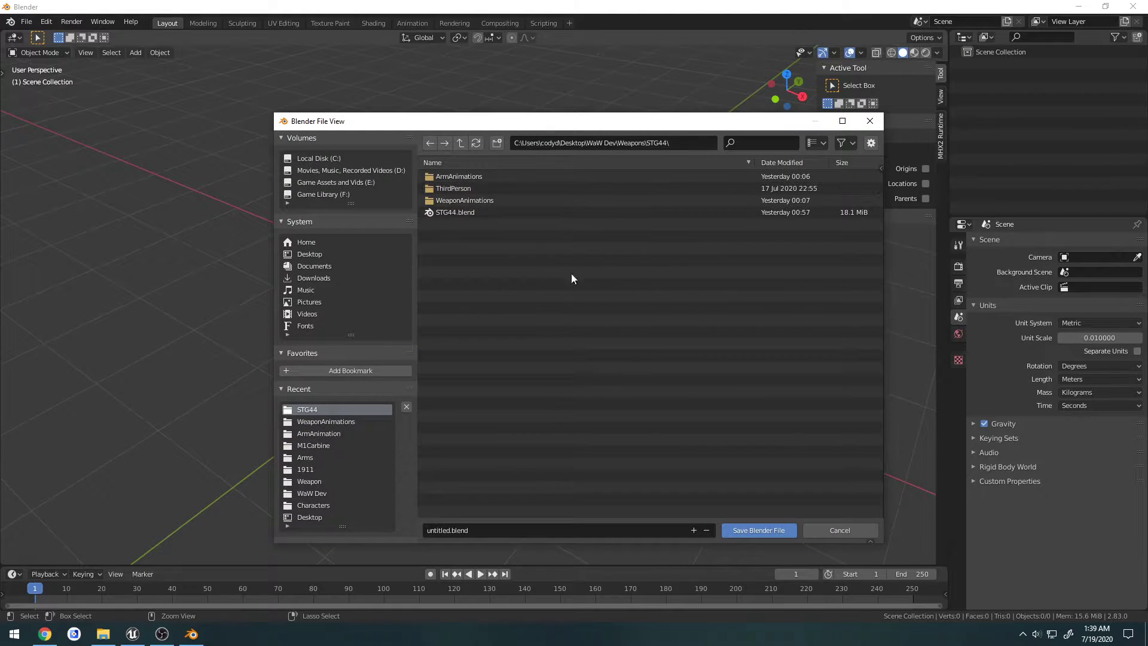
pyautogui.click(653, 144)
pyautogui.moveTo(651, 144); pyautogui.dragTo(700, 146)
pyautogui.press('BackSpace')
pyautogui.press('BackSpace')
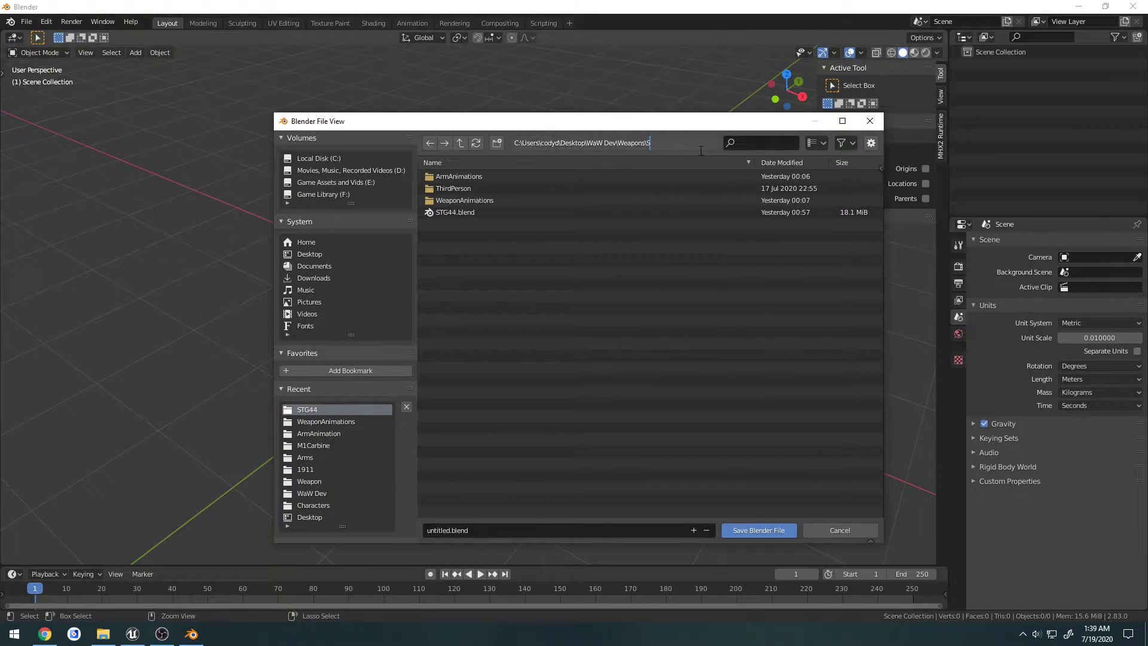
pyautogui.press('Return')
pyautogui.click(479, 530)
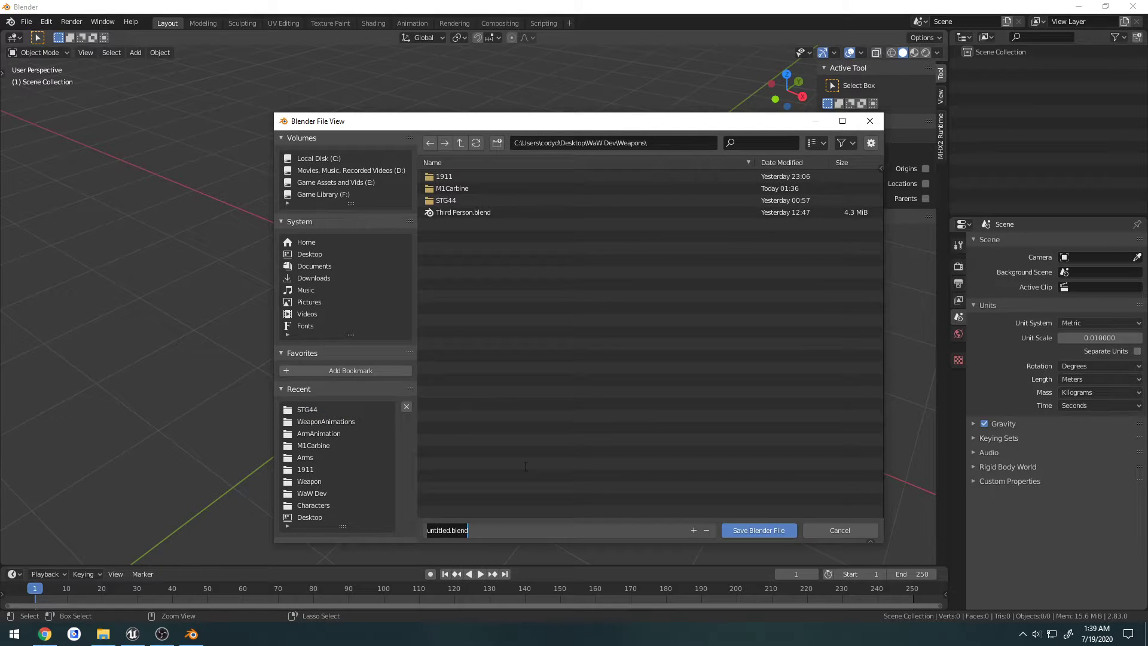
pyautogui.write('WeaponSetup')
pyautogui.press('Return')
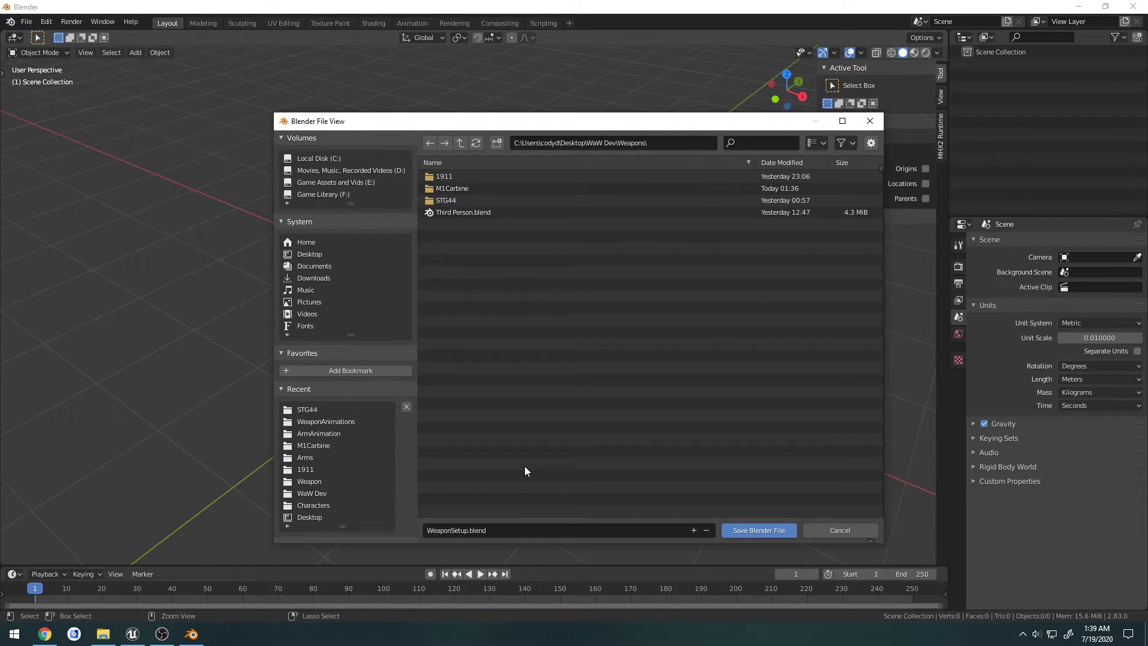
pyautogui.press('Return')
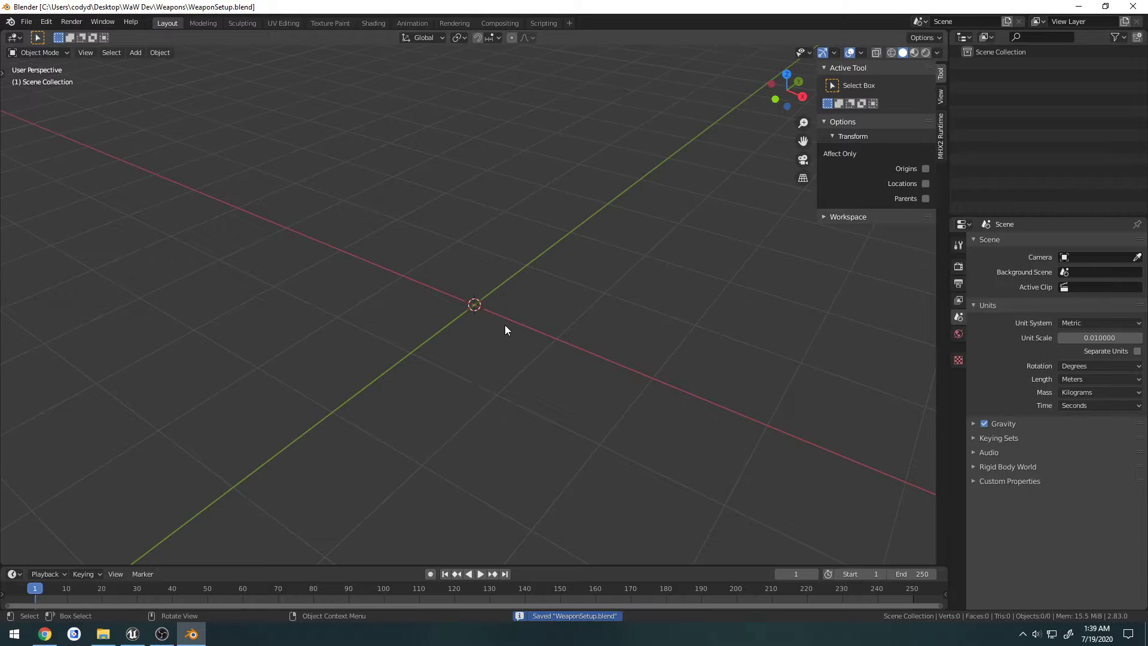
# Save the scene under the new name "STG 44.blend" in the Weapons\STG44 folder
pyautogui.moveTo(504, 325); pyautogui.dragTo(432, 309, button='middle')
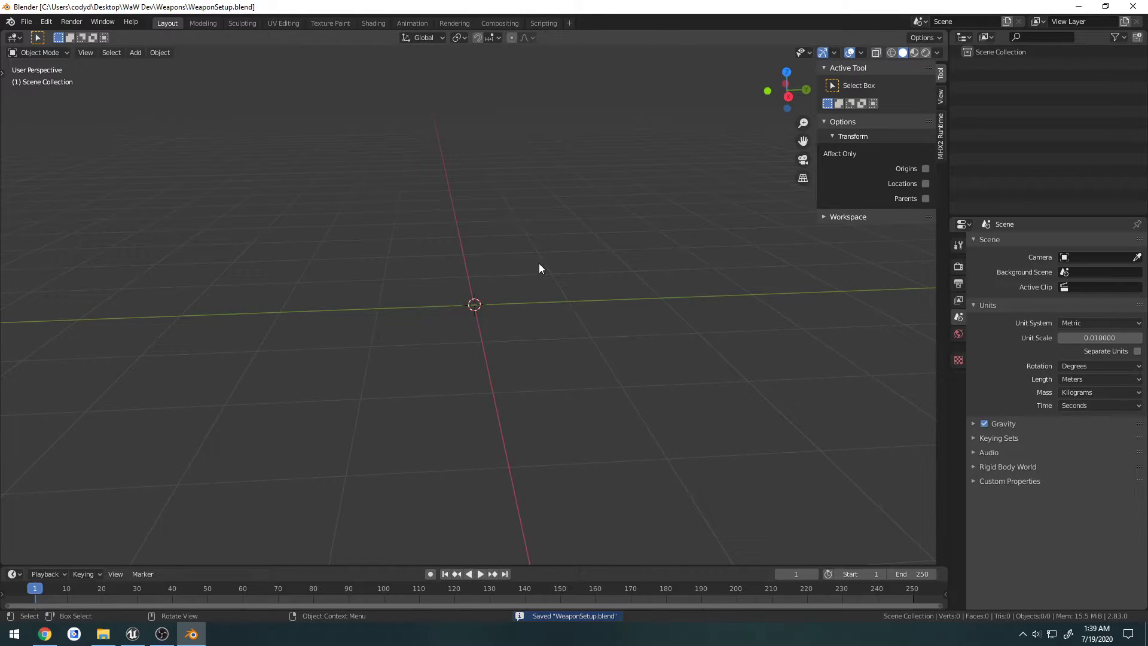
pyautogui.click(27, 22)
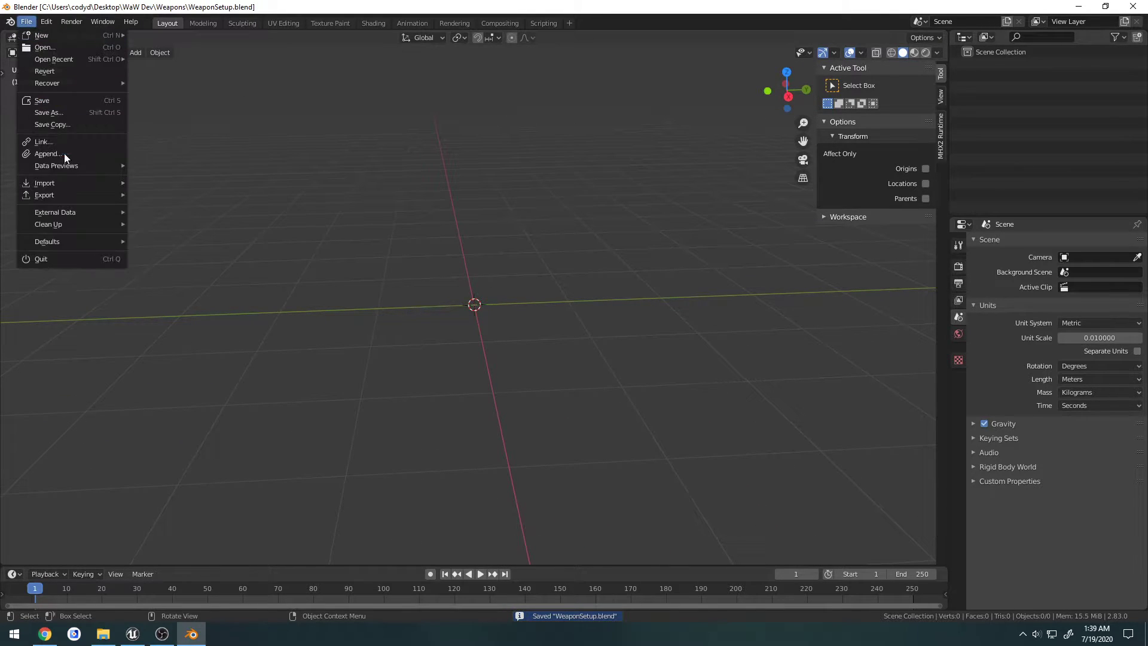
pyautogui.click(48, 112)
pyautogui.doubleClick(457, 200)
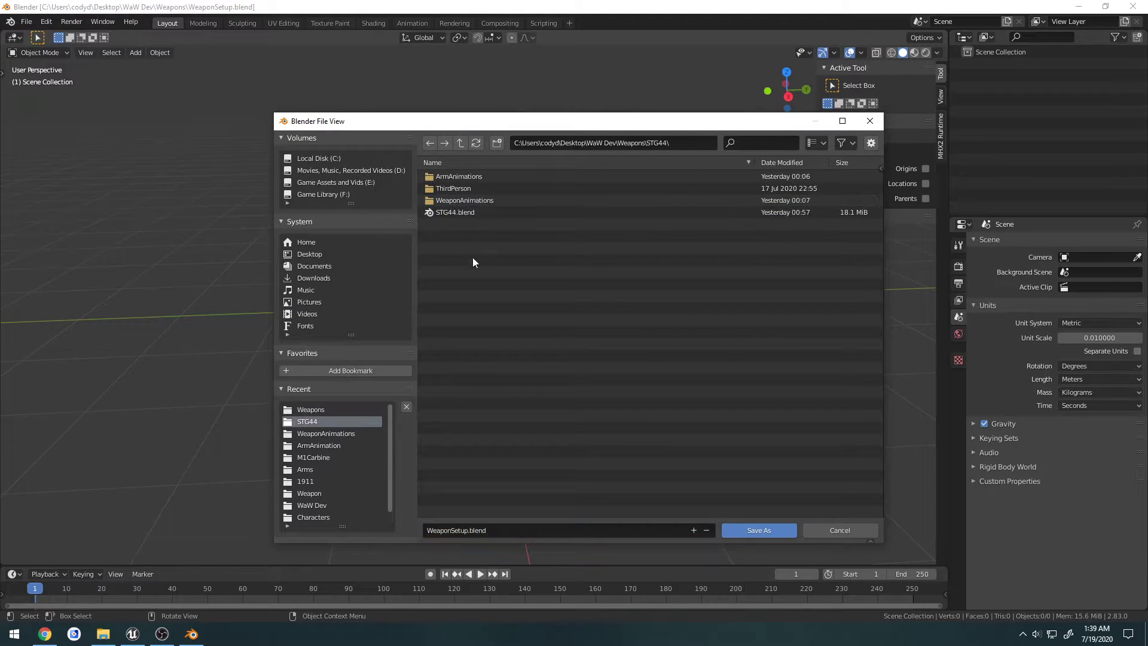
pyautogui.click(455, 213)
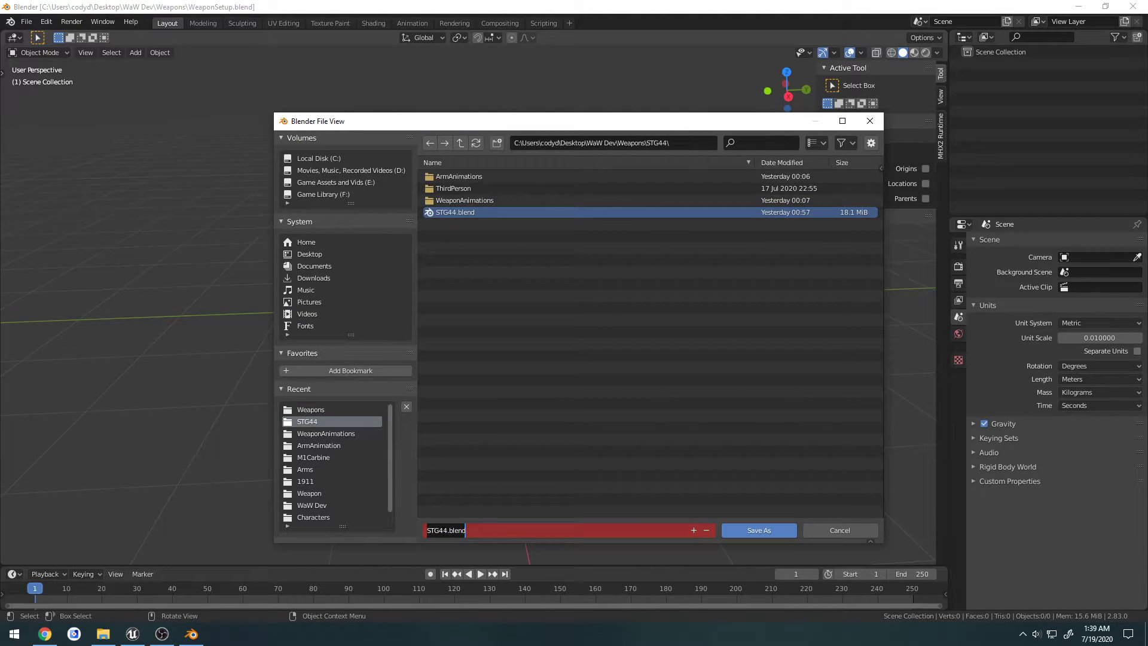
pyautogui.press('Return')
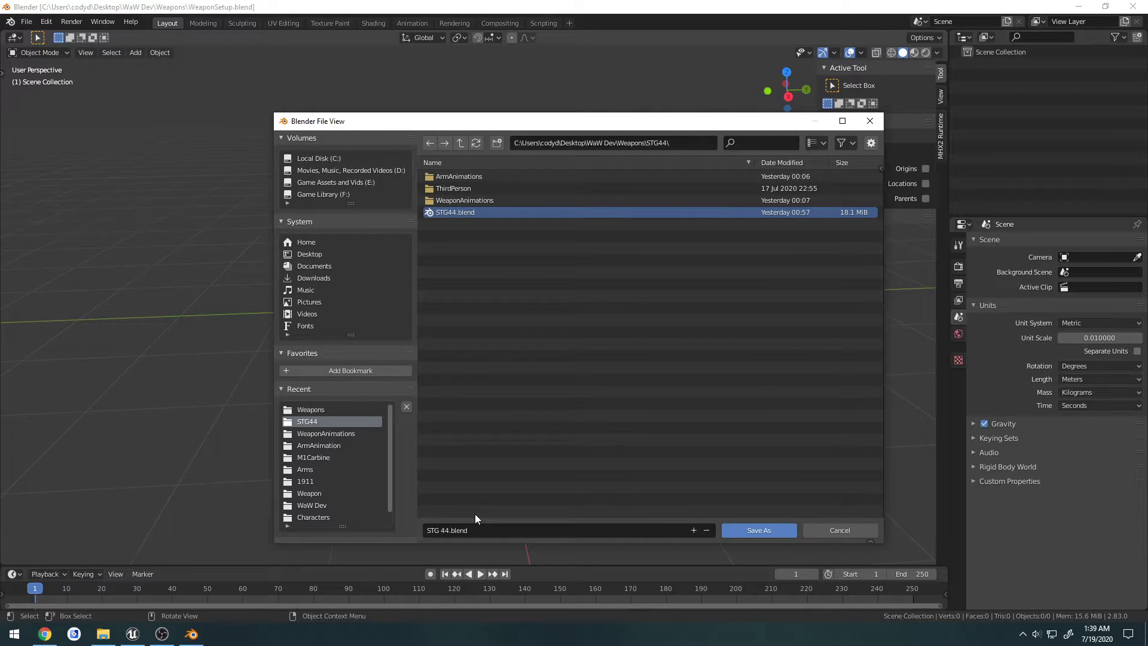
pyautogui.press('Return')
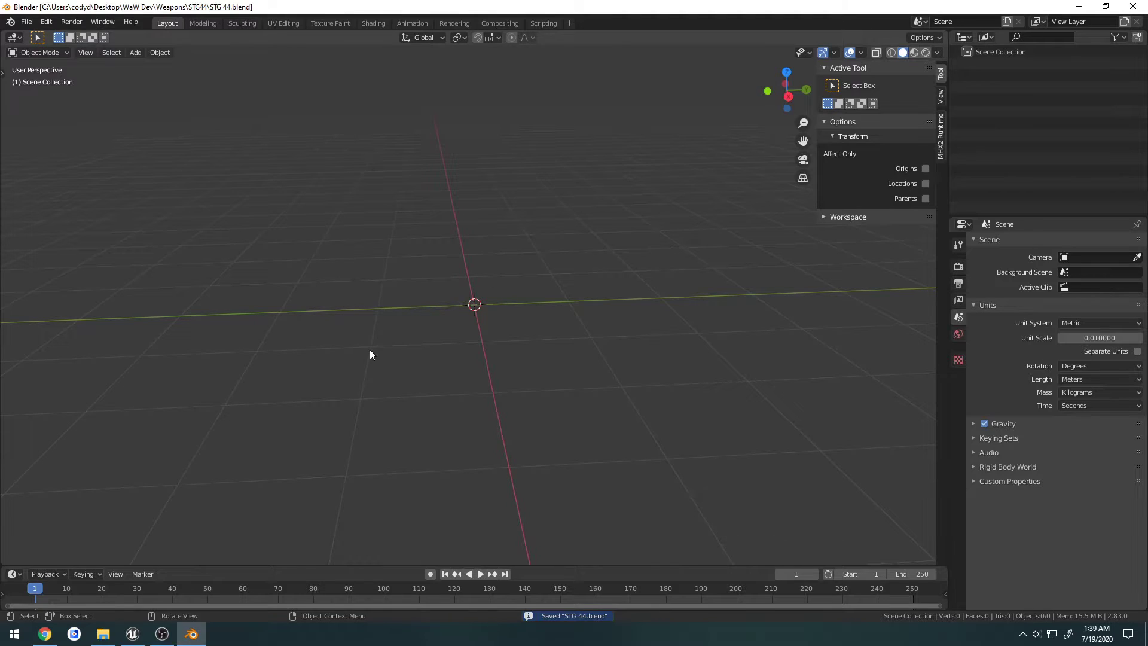
# Import the FBX file Stg44.FBX from the STG44 folder into the scene
pyautogui.click(26, 21)
pyautogui.moveTo(56, 182)
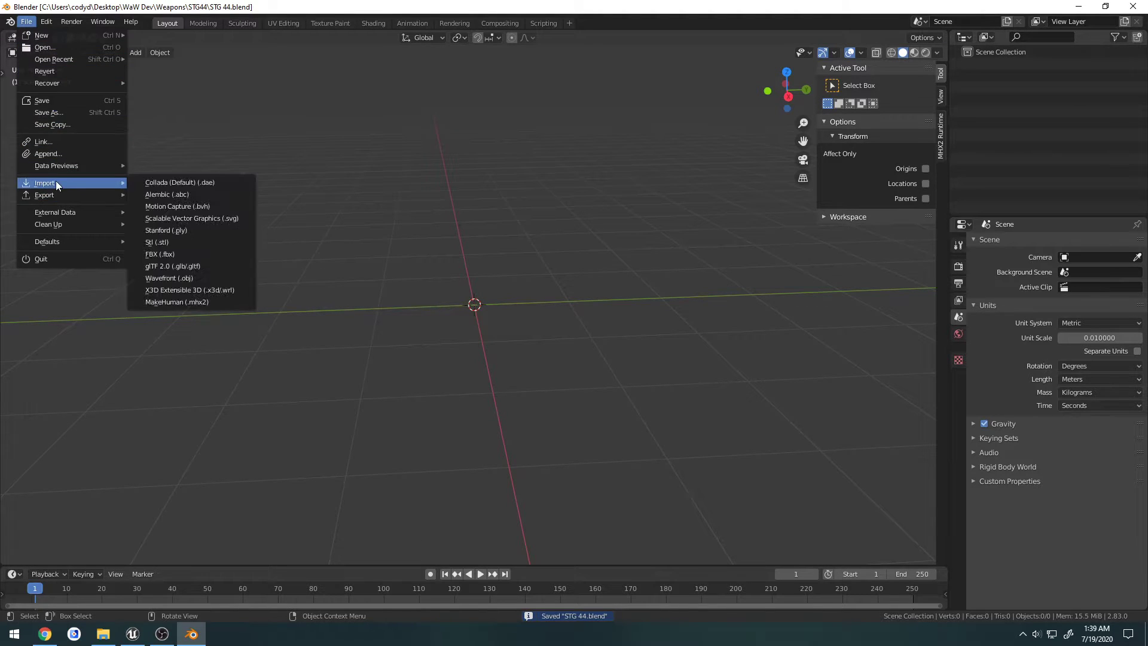
pyautogui.click(177, 254)
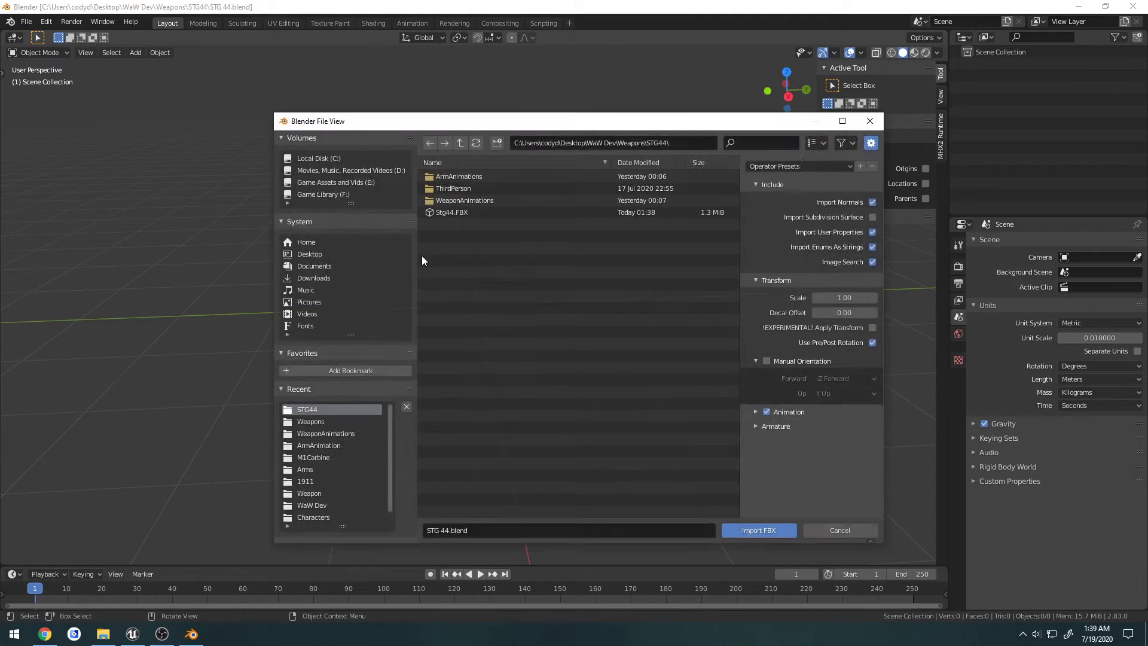
pyautogui.doubleClick(458, 211)
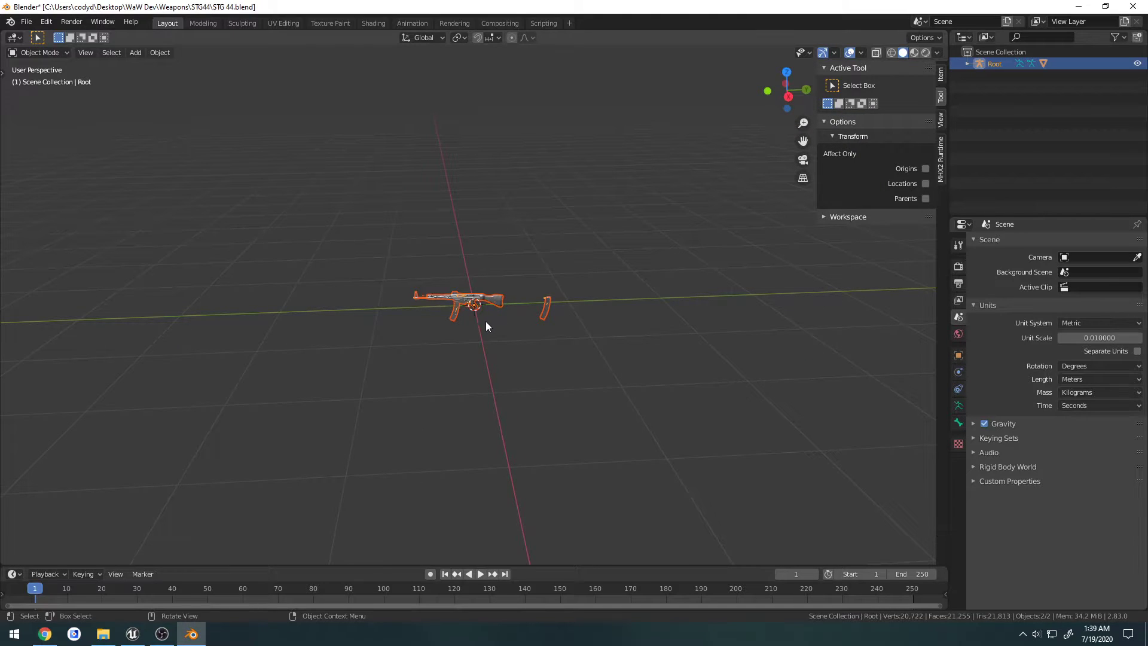
# Apply all transforms to the Stg44 rifle mesh
pyautogui.scroll(10, 486, 323)
pyautogui.moveTo(490, 320)
pyautogui.mouseDown(button='middle')
pyautogui.moveTo(509, 346)
pyautogui.moveTo(502, 327)
pyautogui.mouseUp(button='middle')
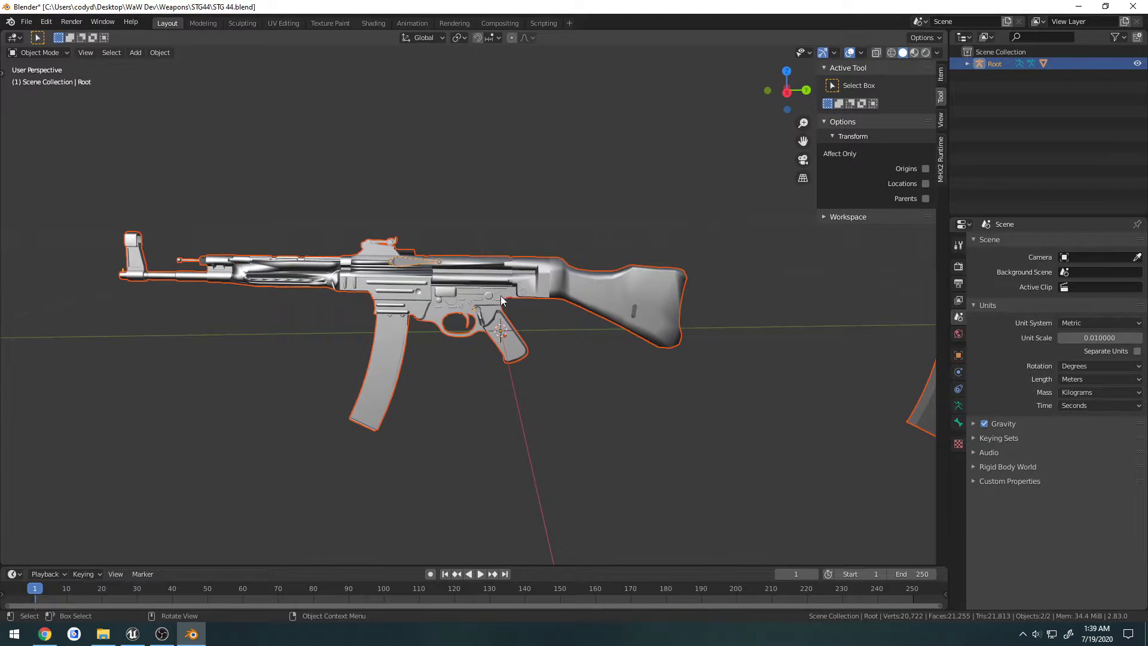
pyautogui.click(941, 74)
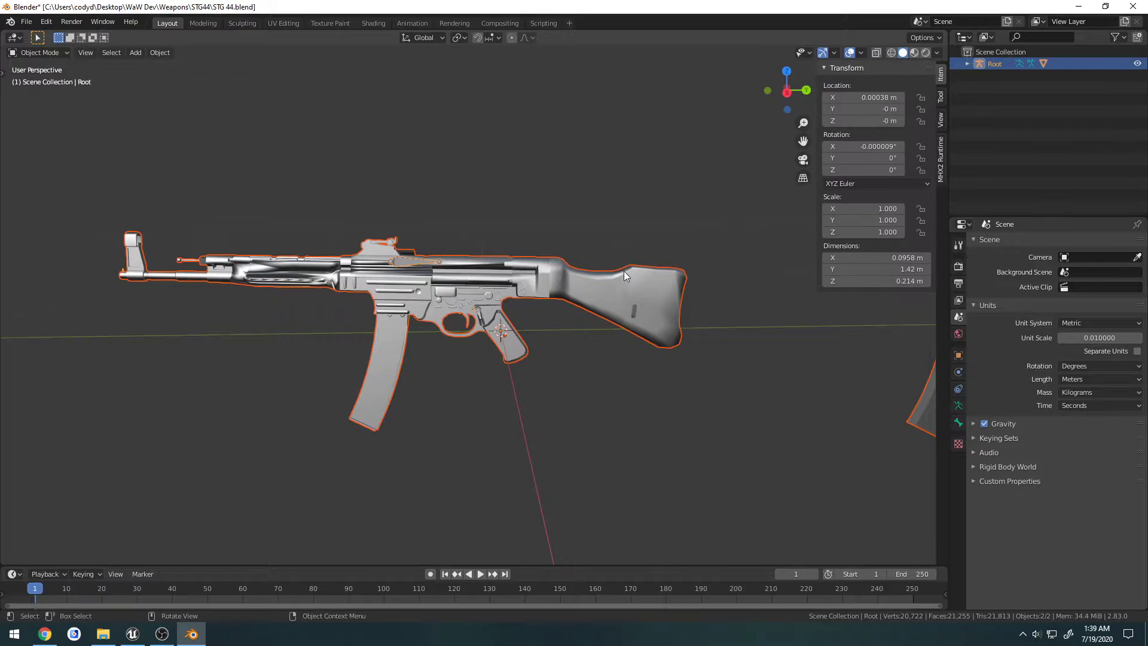
pyautogui.click(544, 283)
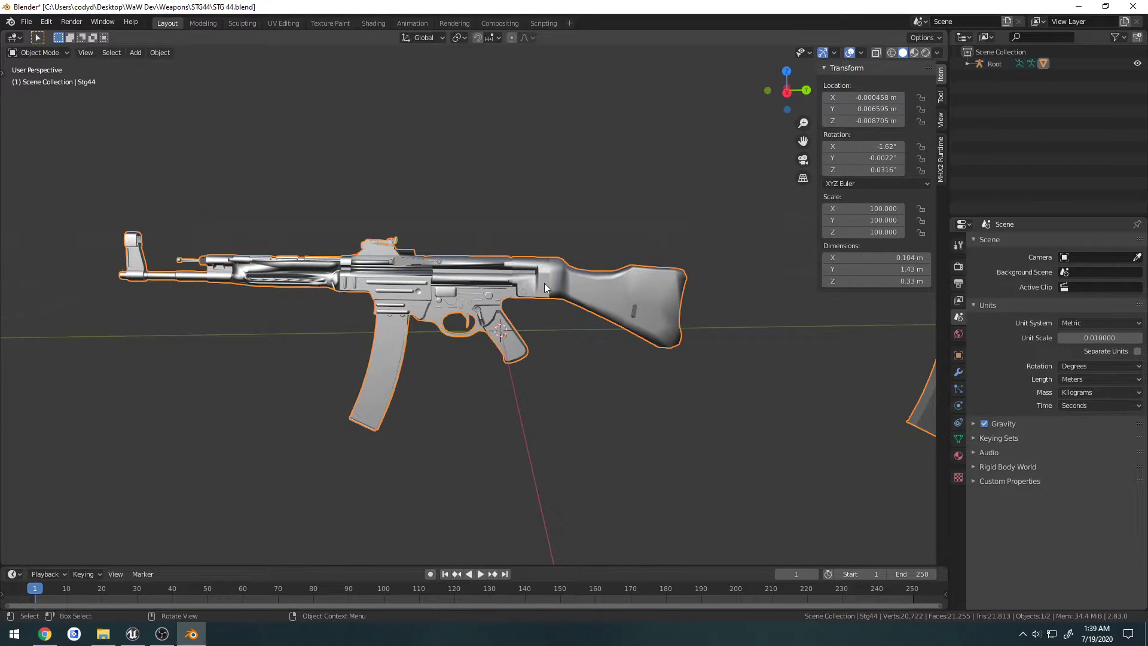
pyautogui.click(403, 261)
pyautogui.click(511, 274)
pyautogui.hotkey('ctrl', 'a')
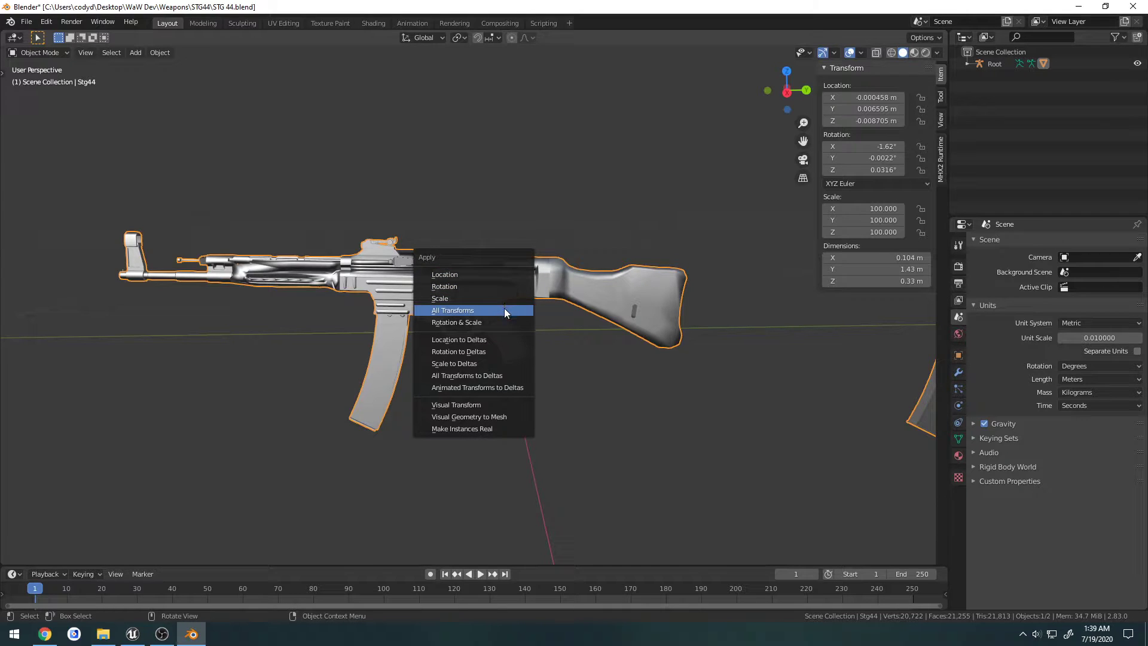
pyautogui.click(504, 310)
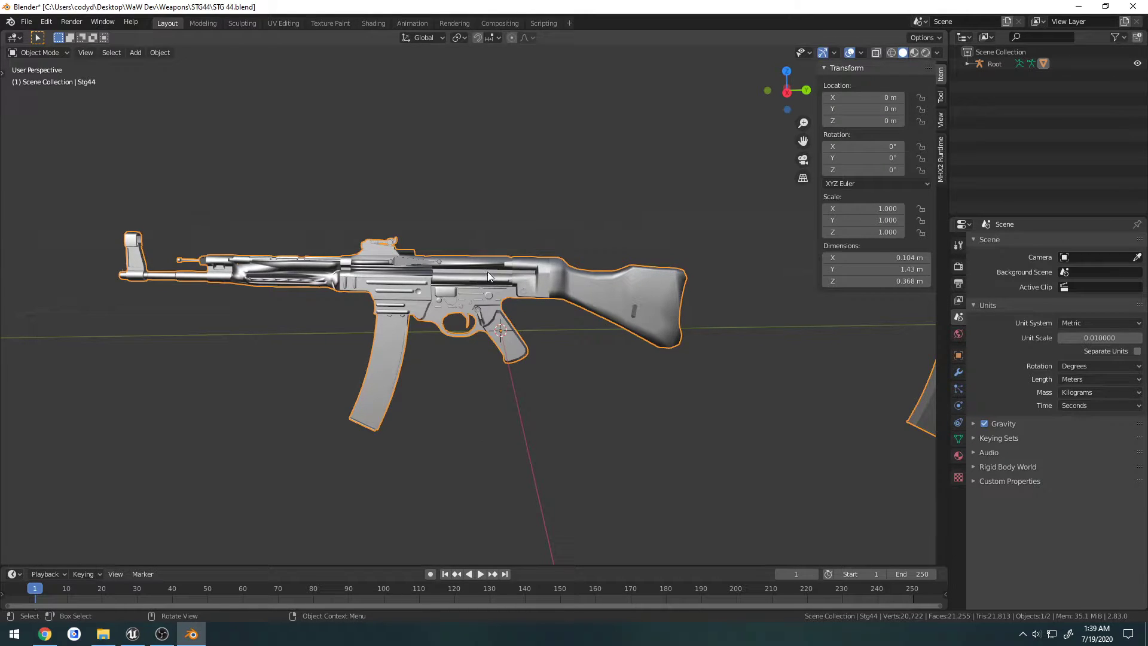
# Apply all transforms to the Root armature and check the rifle mesh's transform values
pyautogui.click(425, 260)
pyautogui.hotkey('ctrl', 'a')
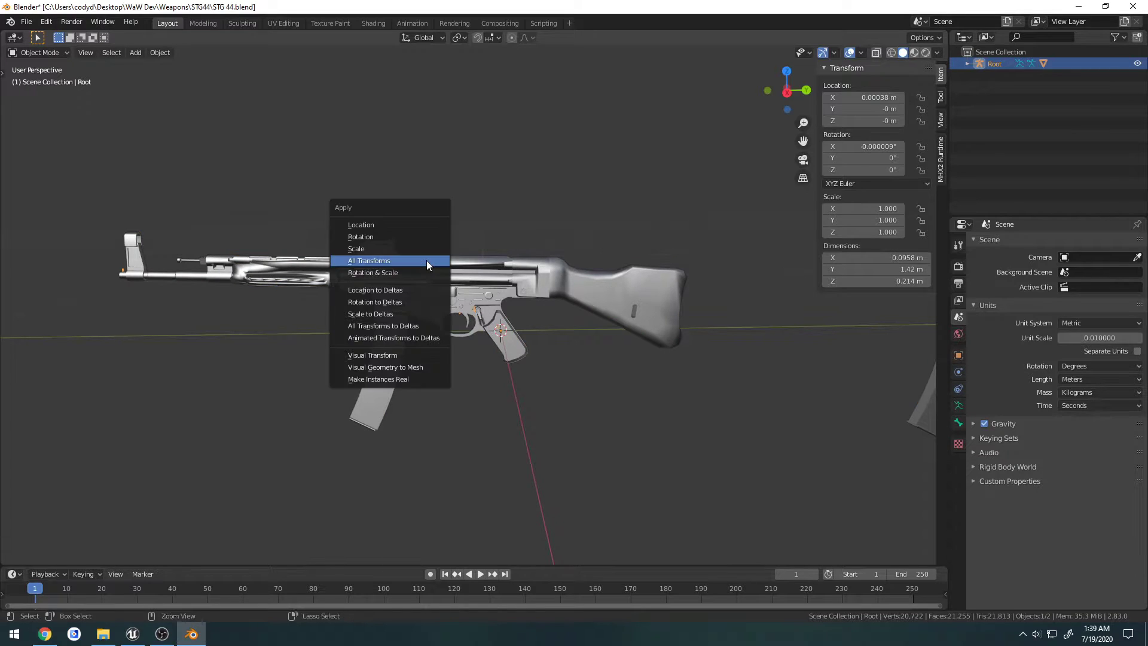
pyautogui.click(426, 260)
pyautogui.click(418, 262)
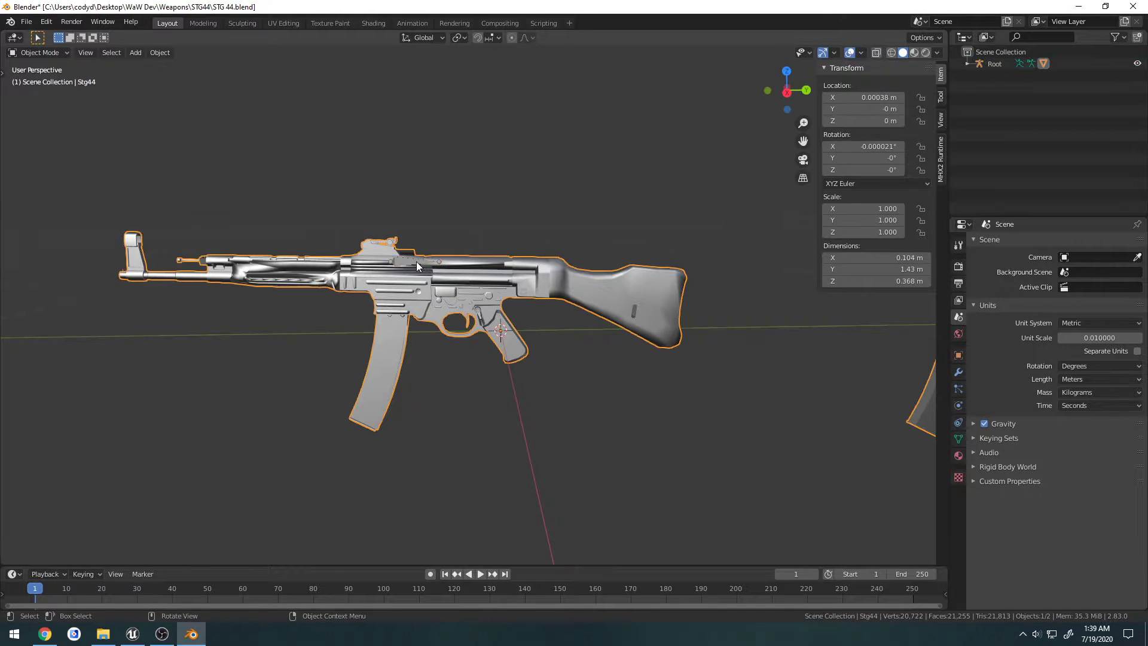
# Examine the Root armature's safety bone above the pistol grip in Edit Mode from the right orthographic view
pyautogui.click(416, 265)
pyautogui.moveTo(416, 261); pyautogui.dragTo(496, 310, button='middle')
pyautogui.scroll(2, 460, 302)
pyautogui.press('Tab')
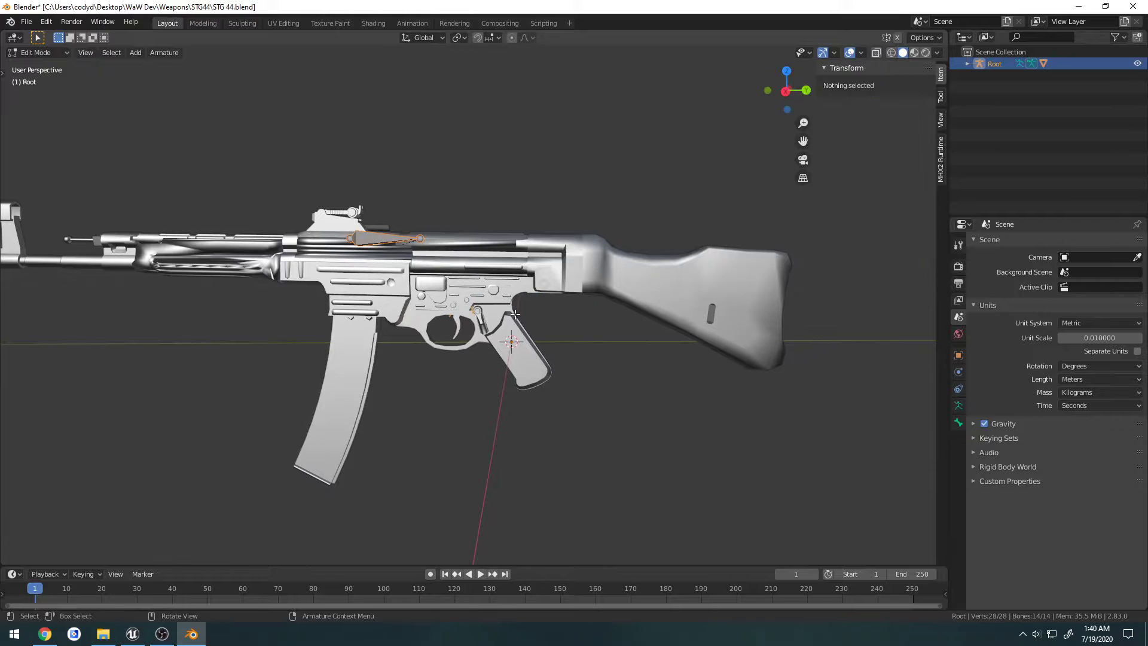
pyautogui.press('KP_3')
pyautogui.scroll(8, 516, 302)
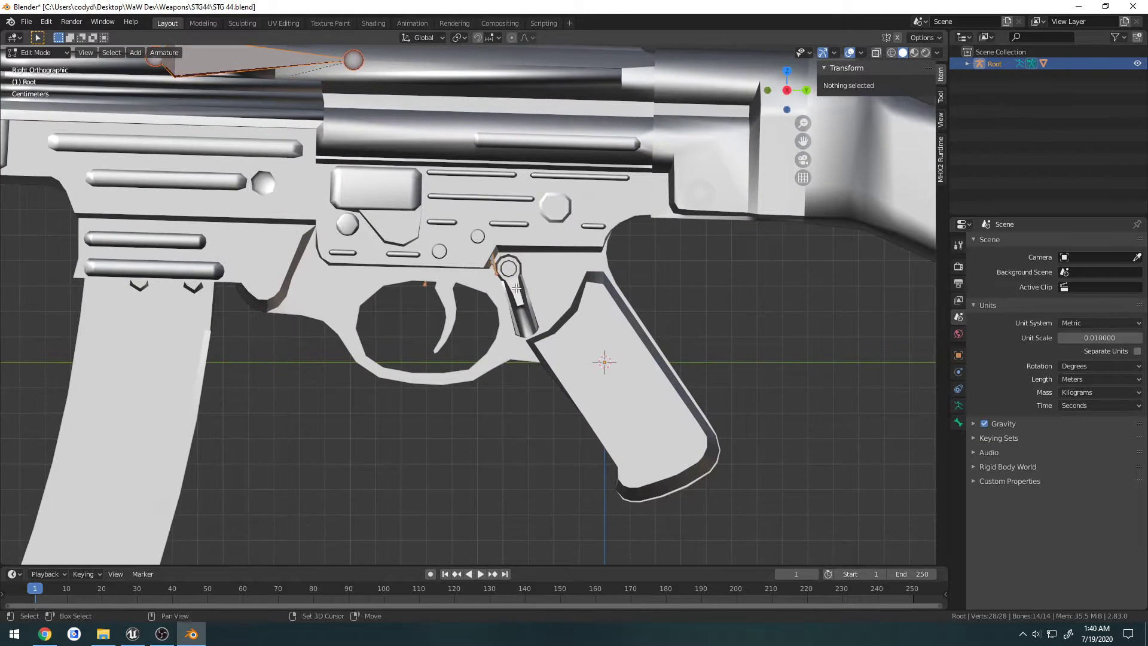
pyautogui.scroll(4, 511, 281)
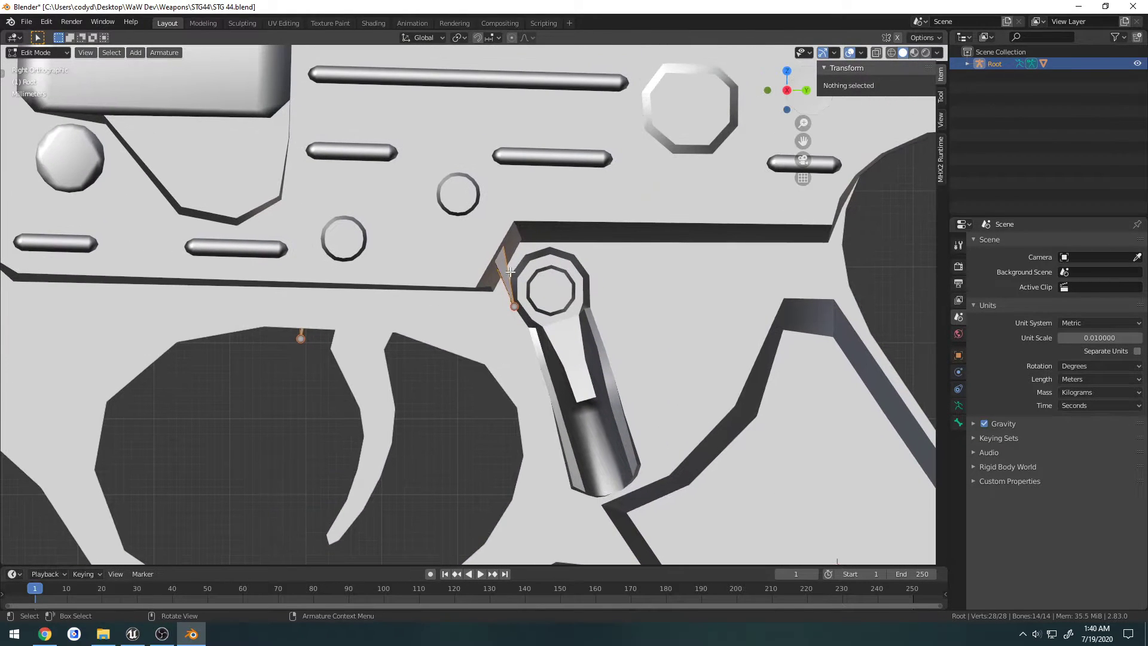
pyautogui.click(505, 270)
pyautogui.scroll(-8, 504, 269)
# Return to Object Mode and make the Root armature's bones display in front of the rifle mesh
pyautogui.press('Tab')
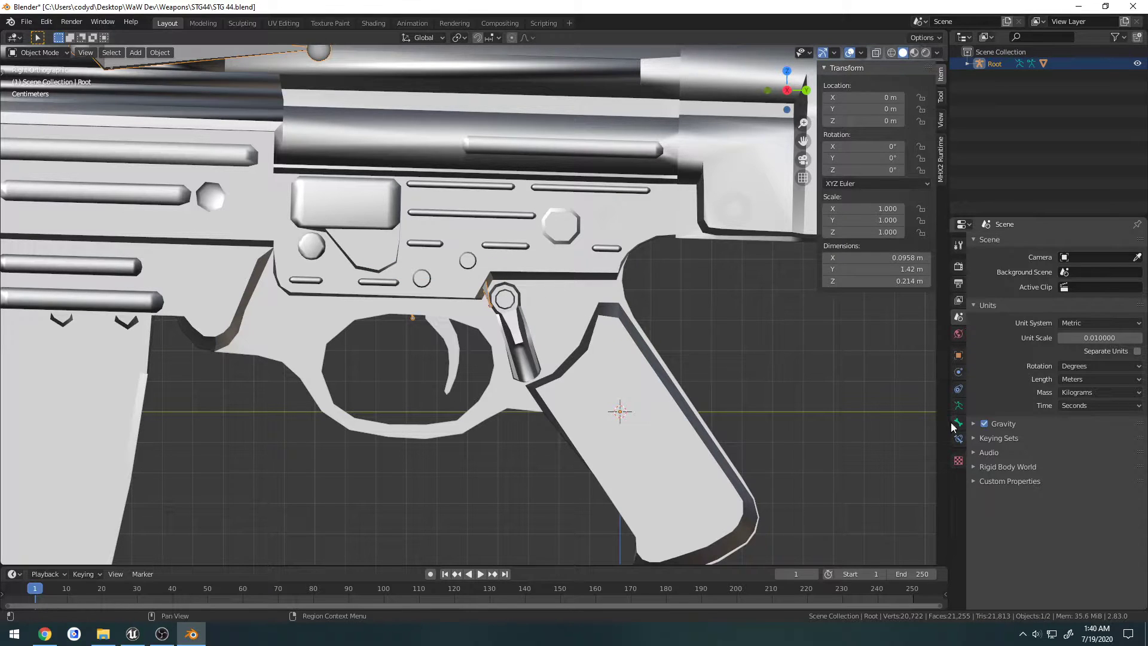
pyautogui.click(958, 406)
pyautogui.click(975, 408)
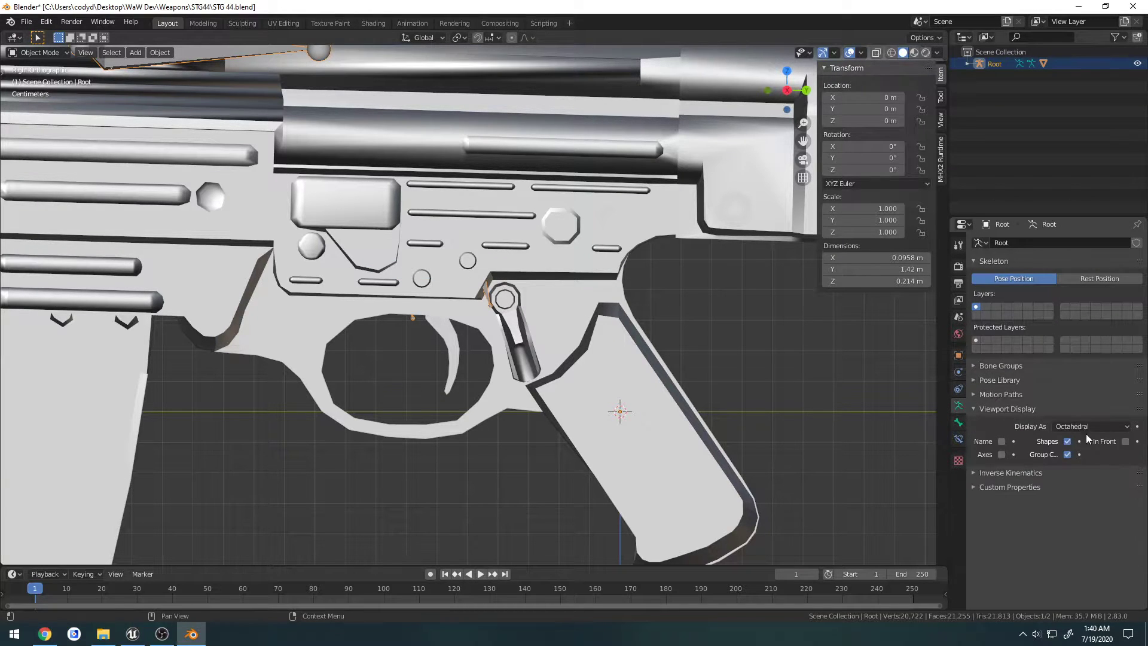
pyautogui.click(1124, 442)
pyautogui.scroll(-2, 641, 333)
# Examine the small bone inside the pistol grip and the objects nested under Root in the scene hierarchy
pyautogui.click(575, 367)
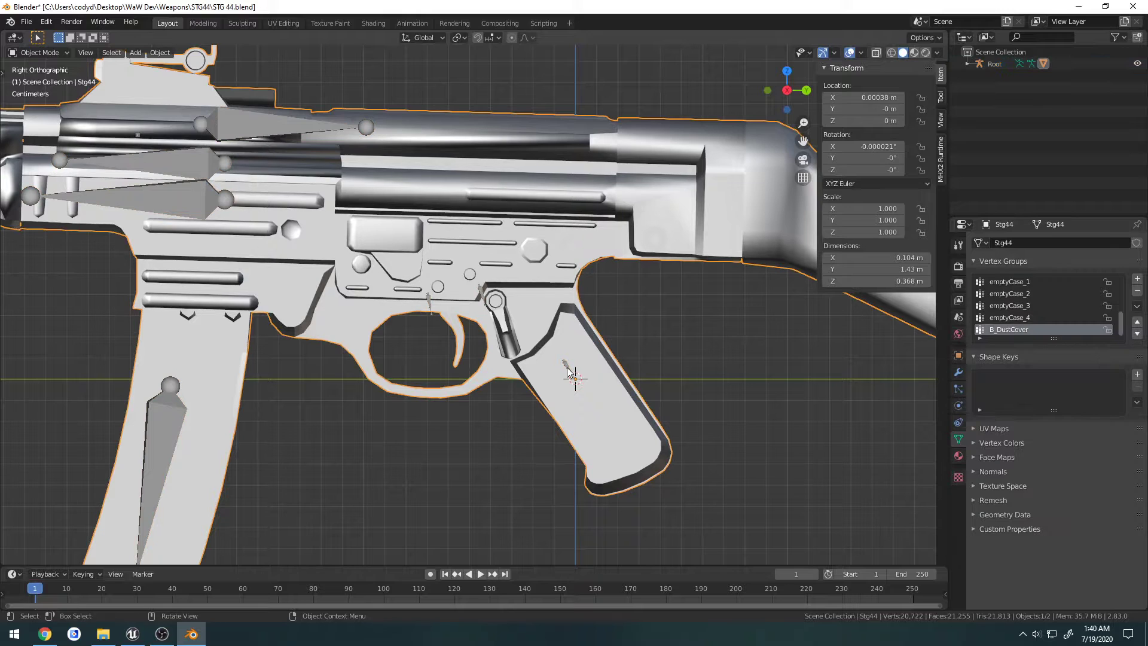
pyautogui.click(568, 367)
pyautogui.hotkey('ctrl', 'Tab')
pyautogui.click(611, 366)
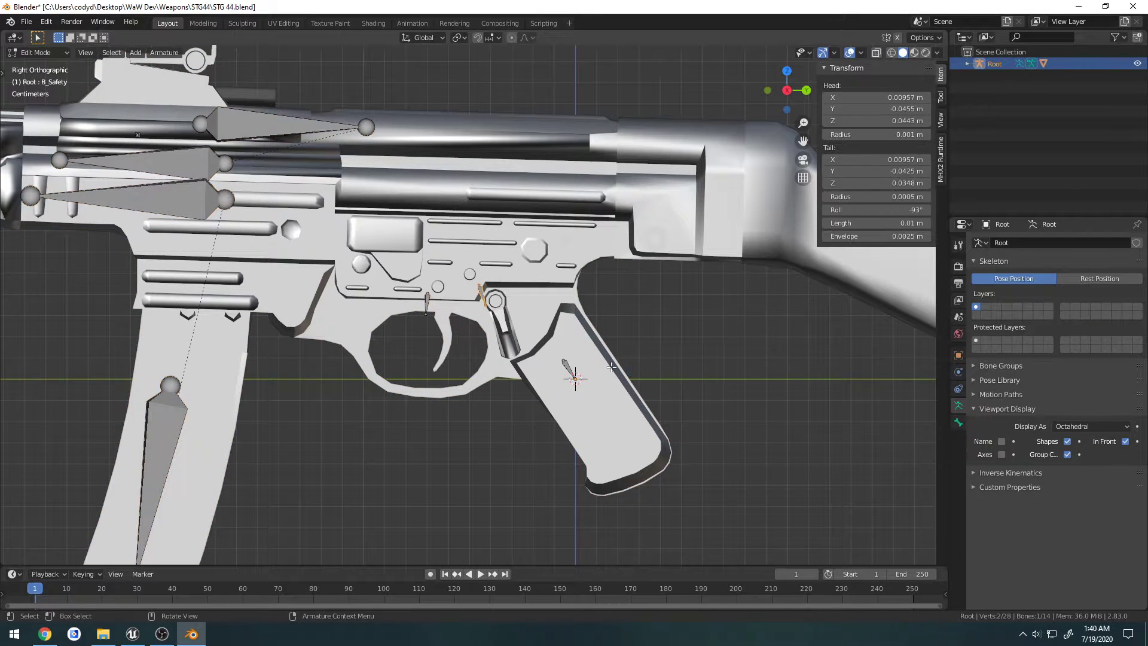
pyautogui.click(967, 64)
pyautogui.click(1007, 87)
pyautogui.scroll(4, 659, 248)
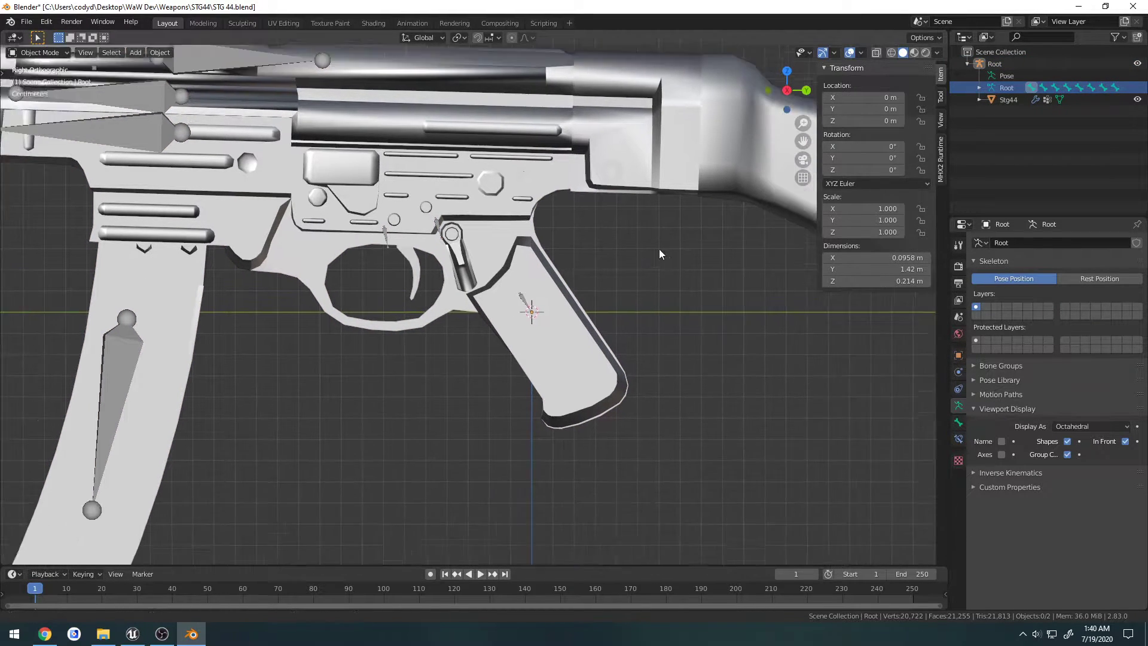
pyautogui.click(494, 235)
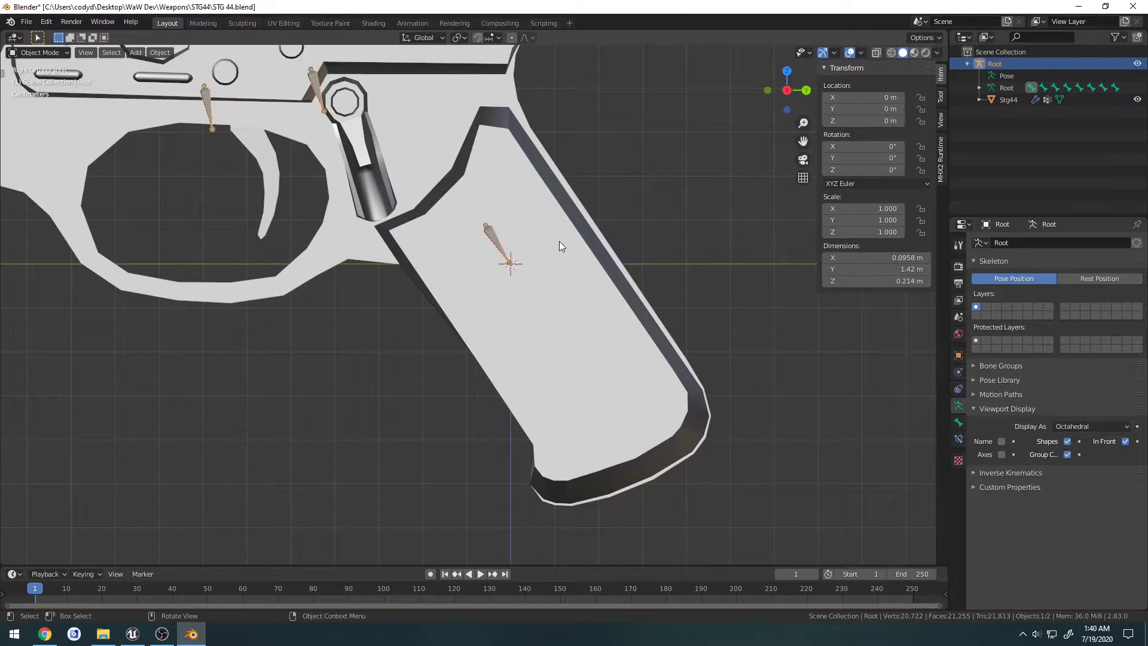
pyautogui.scroll(-4, 559, 241)
pyautogui.hotkey('ctrl', 'Tab')
# Select the Stg44 mesh and Root armature and export them over Stg44.FBX using the Ue4 No Animation preset
pyautogui.keyDown('shift'); pyautogui.click(505, 223); pyautogui.keyUp('shift')
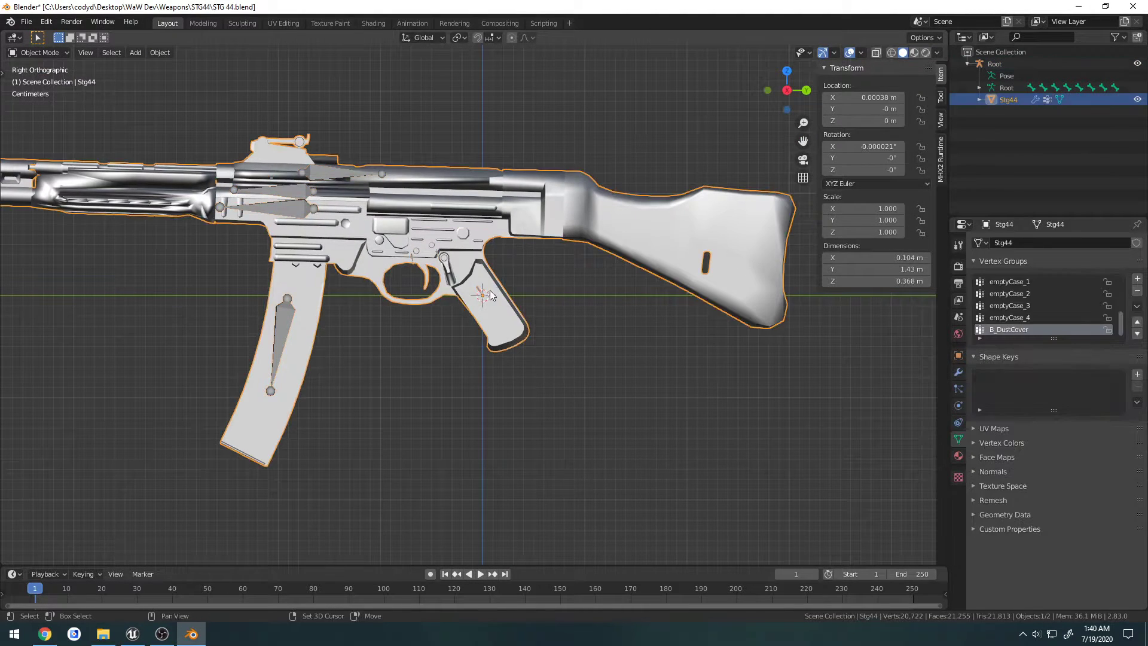
pyautogui.keyDown('shift'); pyautogui.click(258, 184); pyautogui.keyUp('shift')
pyautogui.click(33, 20)
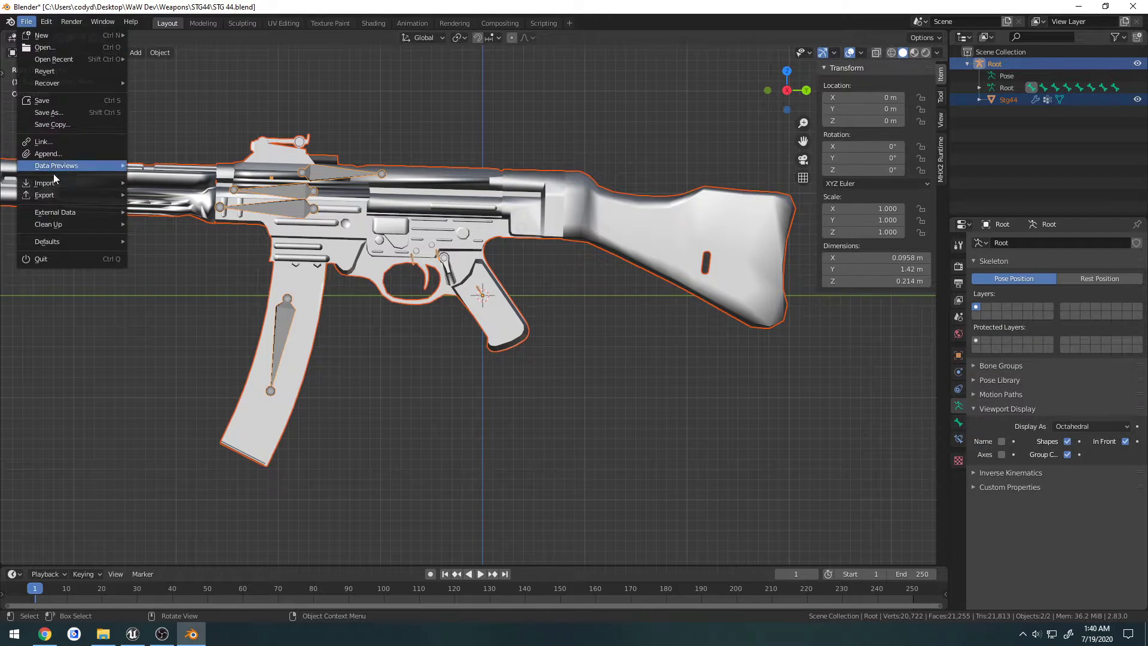
pyautogui.moveTo(66, 196)
pyautogui.click(169, 266)
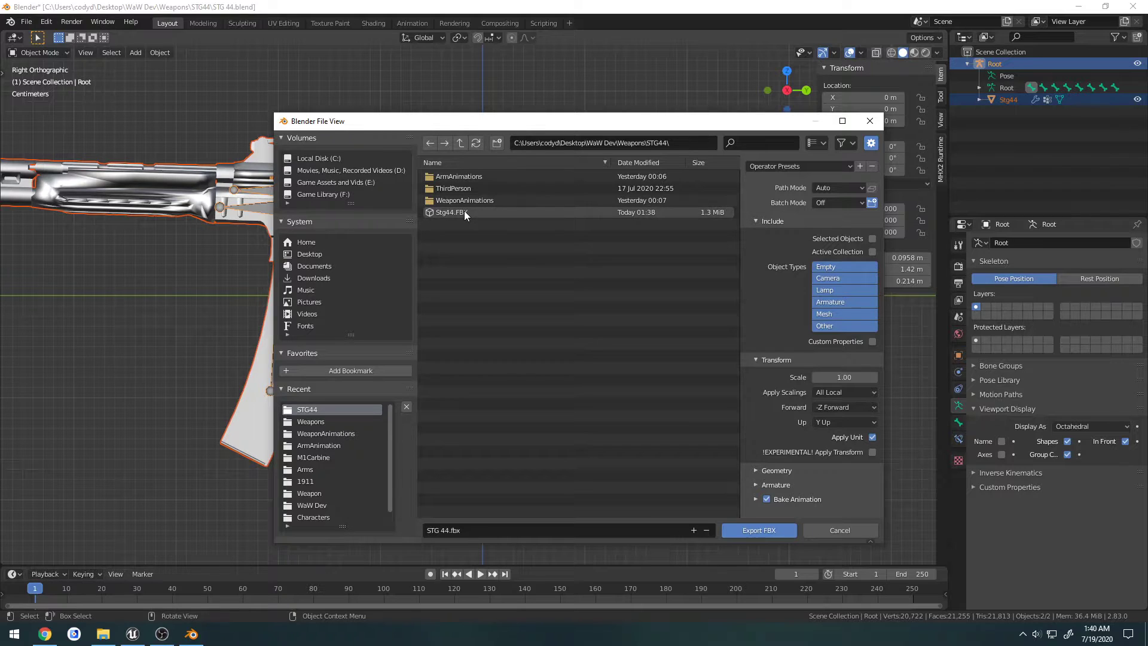
pyautogui.click(464, 212)
pyautogui.click(798, 167)
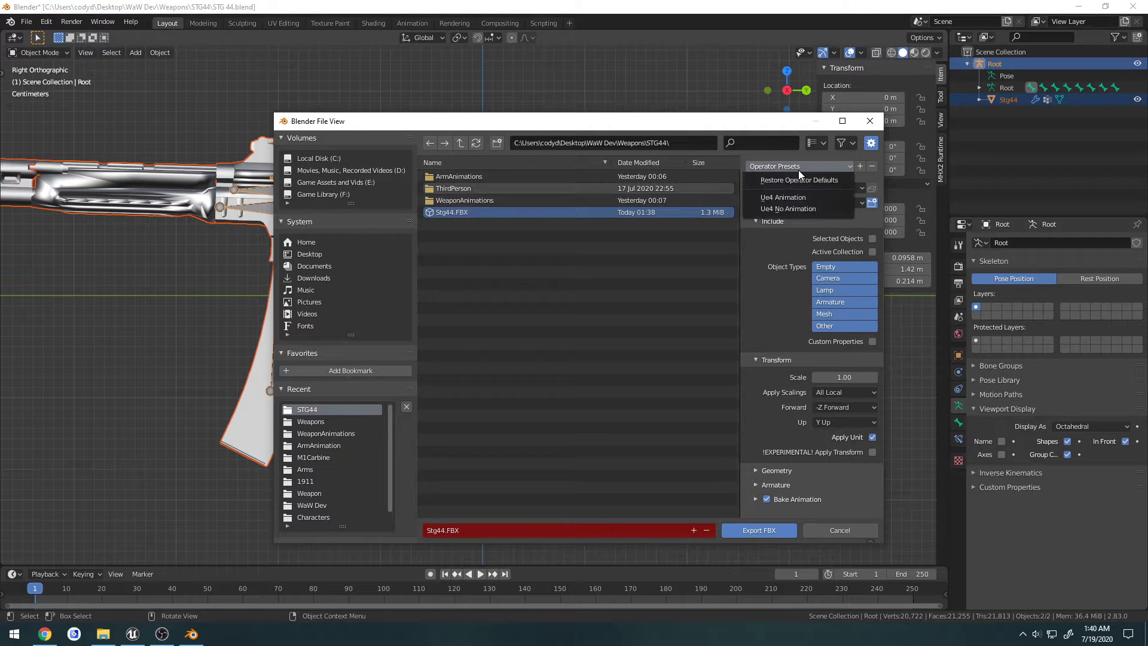
pyautogui.click(795, 209)
pyautogui.click(759, 530)
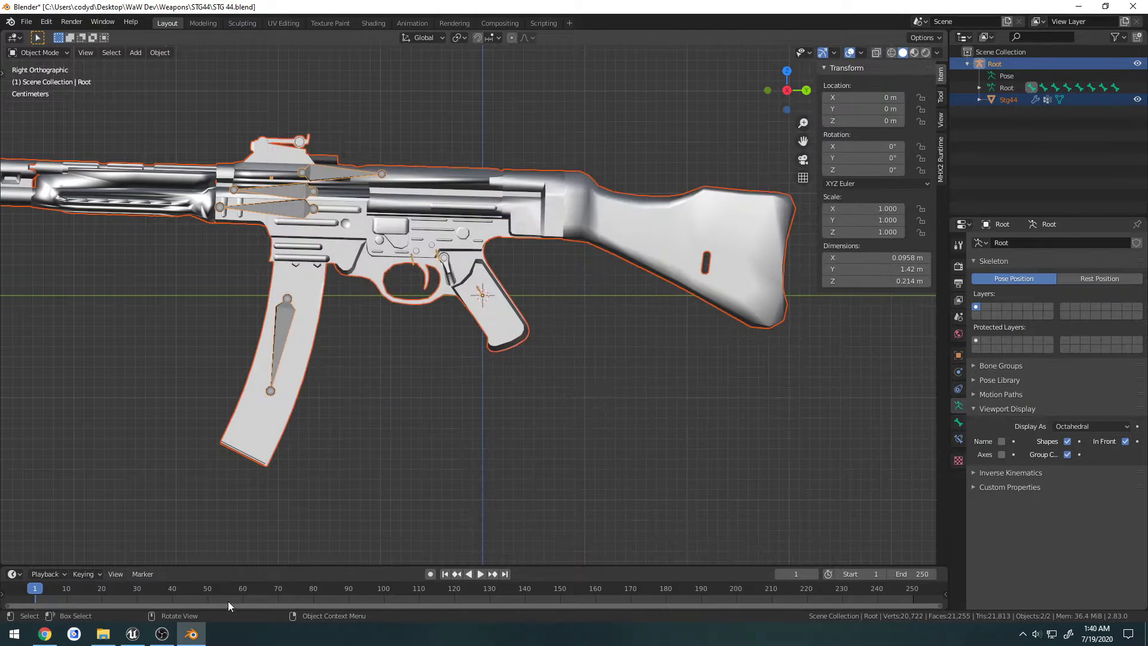
# Switch to the Unreal Editor and import Stg44.FBX from the STG44 folder into the Content folder
pyautogui.click(132, 636)
pyautogui.click(38, 531)
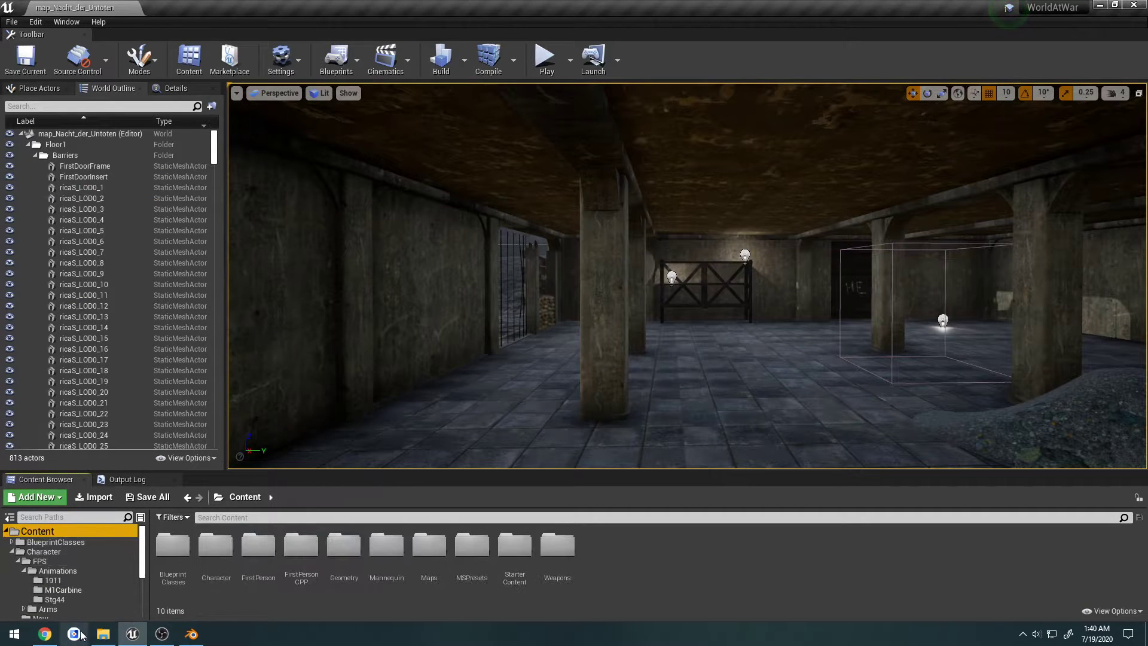
pyautogui.click(103, 634)
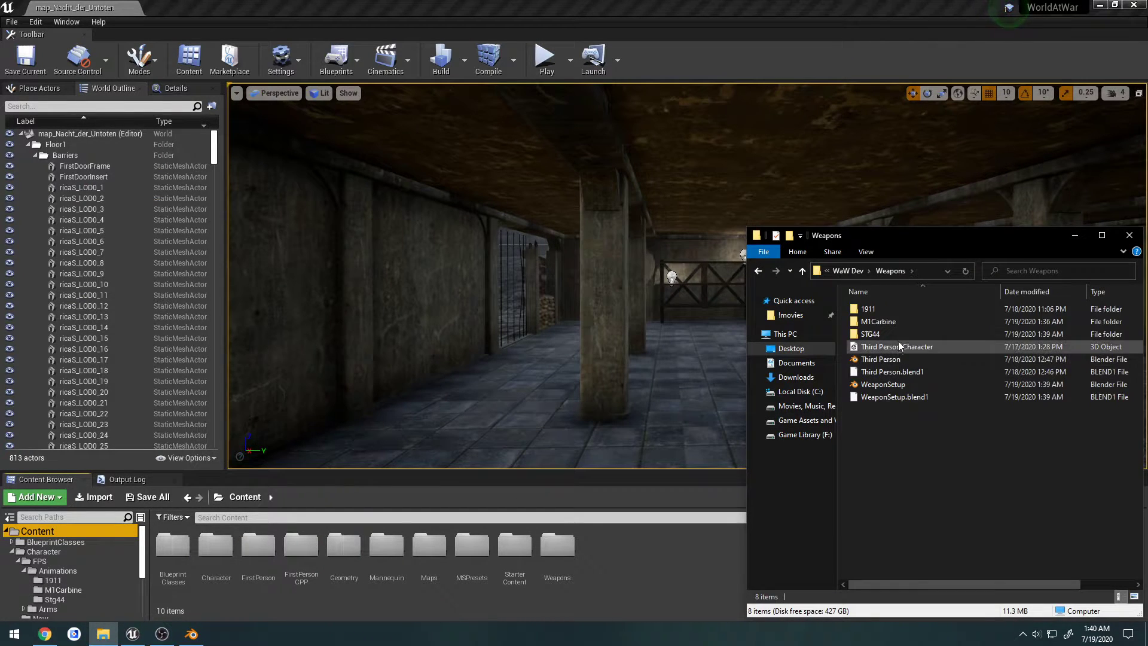
pyautogui.doubleClick(879, 334)
pyautogui.moveTo(885, 385); pyautogui.dragTo(626, 560)
pyautogui.click(640, 539)
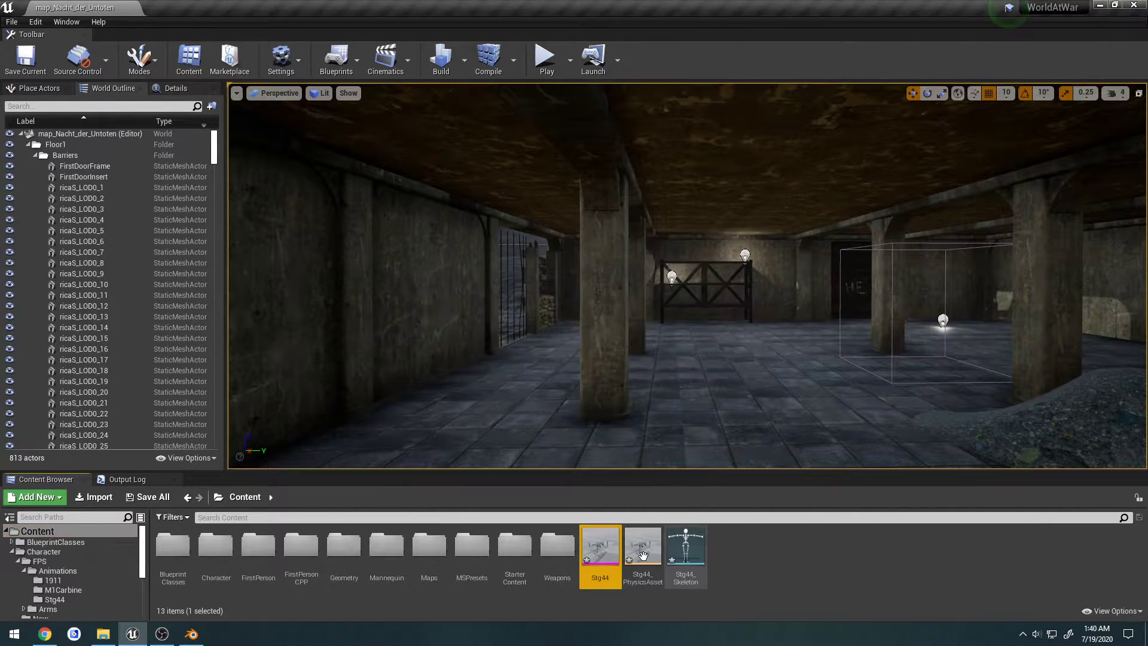
# Open the imported Stg44 mesh's skeleton, select its Root bone and dock the editor beside the level
pyautogui.doubleClick(601, 546)
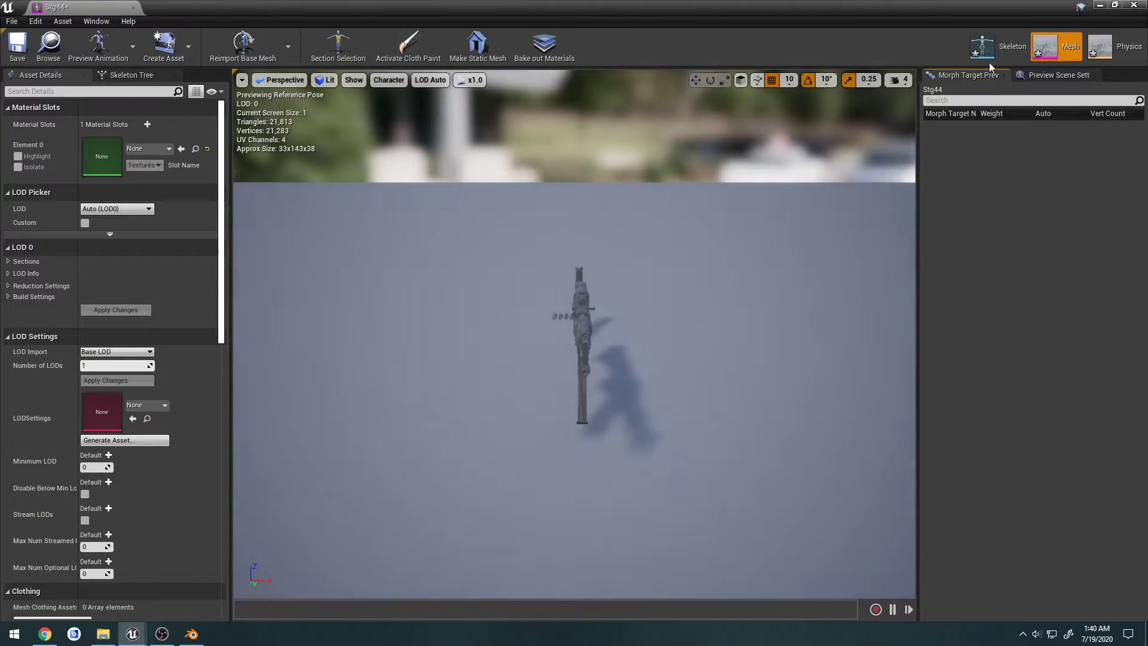
pyautogui.click(998, 46)
pyautogui.click(71, 107)
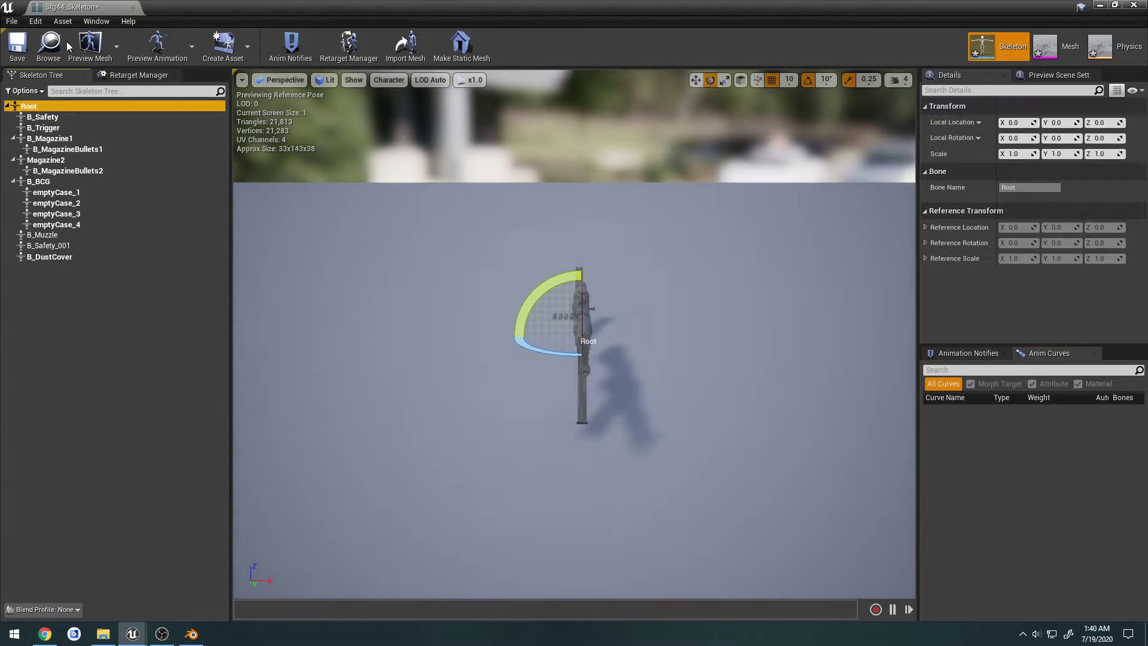
pyautogui.moveTo(206, 2); pyautogui.dragTo(206, 4)
# Examine the Root bone's placement around the rifle's pistol grip from the side, adjusting the camera speed
pyautogui.moveTo(538, 270); pyautogui.dragTo(400, 251, button='right')
pyautogui.moveTo(538, 269); pyautogui.dragTo(571, 460, button='middle')
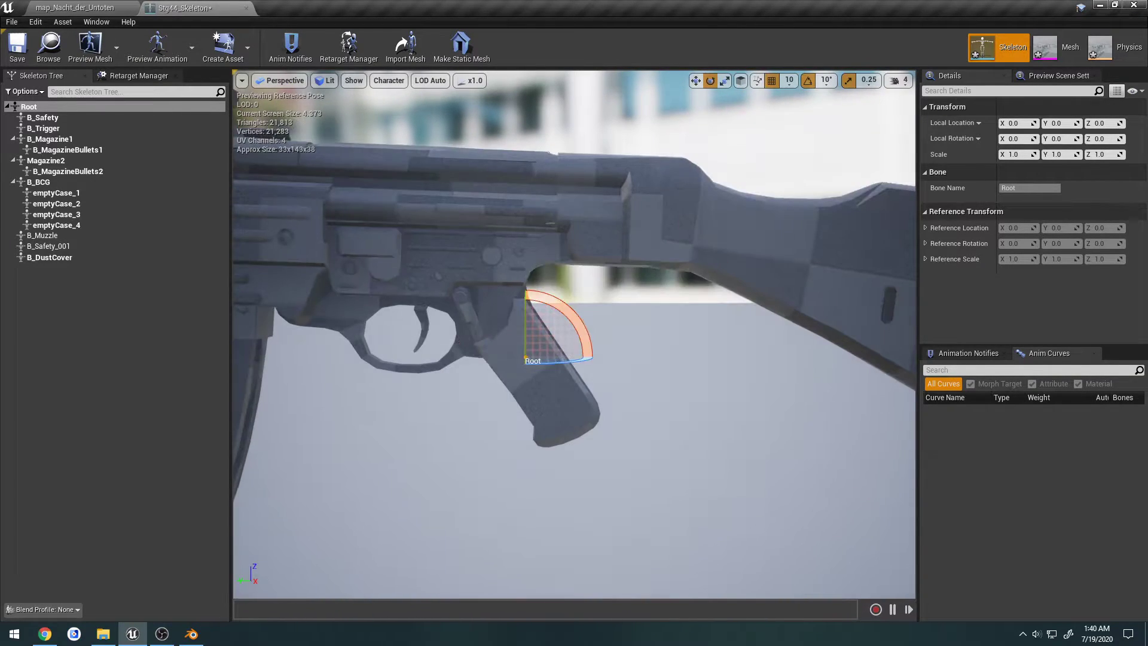
pyautogui.click(897, 81)
pyautogui.click(895, 110)
pyautogui.moveTo(778, 210)
pyautogui.mouseDown(button='right')
pyautogui.moveTo(701, 261)
pyautogui.moveTo(717, 276)
pyautogui.moveTo(702, 248)
pyautogui.moveTo(697, 260)
pyautogui.moveTo(774, 205)
pyautogui.mouseUp(button='right')
pyautogui.press('w')
pyautogui.press('w')
pyautogui.press('s')
# Close the skeleton editor and delete the Stg44 mesh, physics asset and skeleton from the Content folder
pyautogui.click(246, 8)
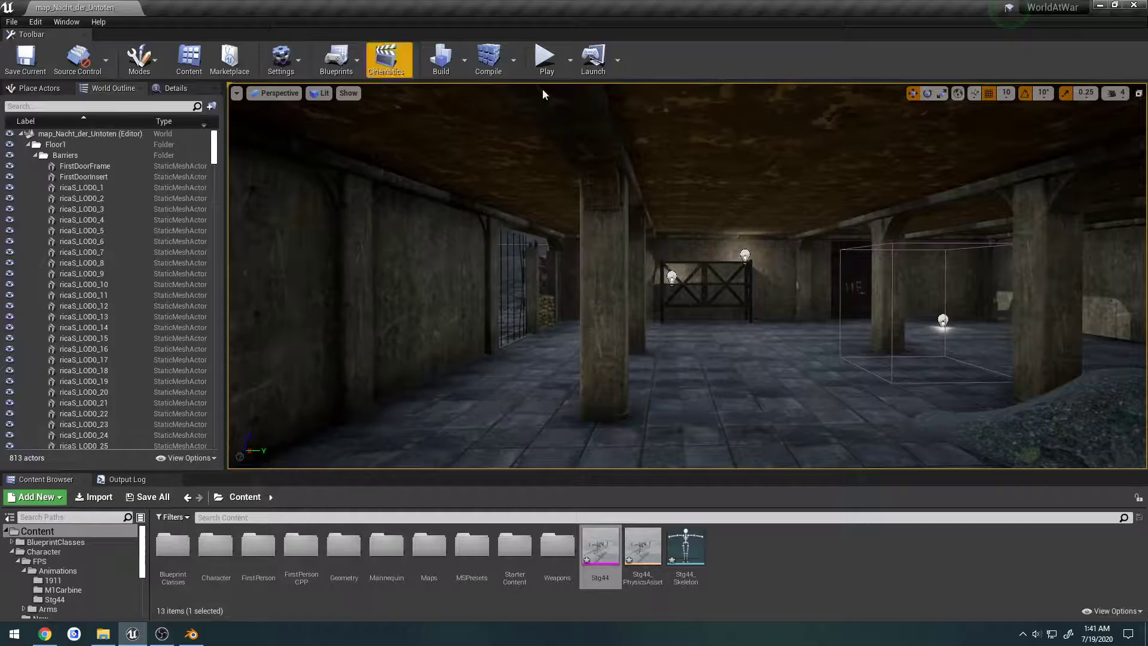
pyautogui.press('Delete')
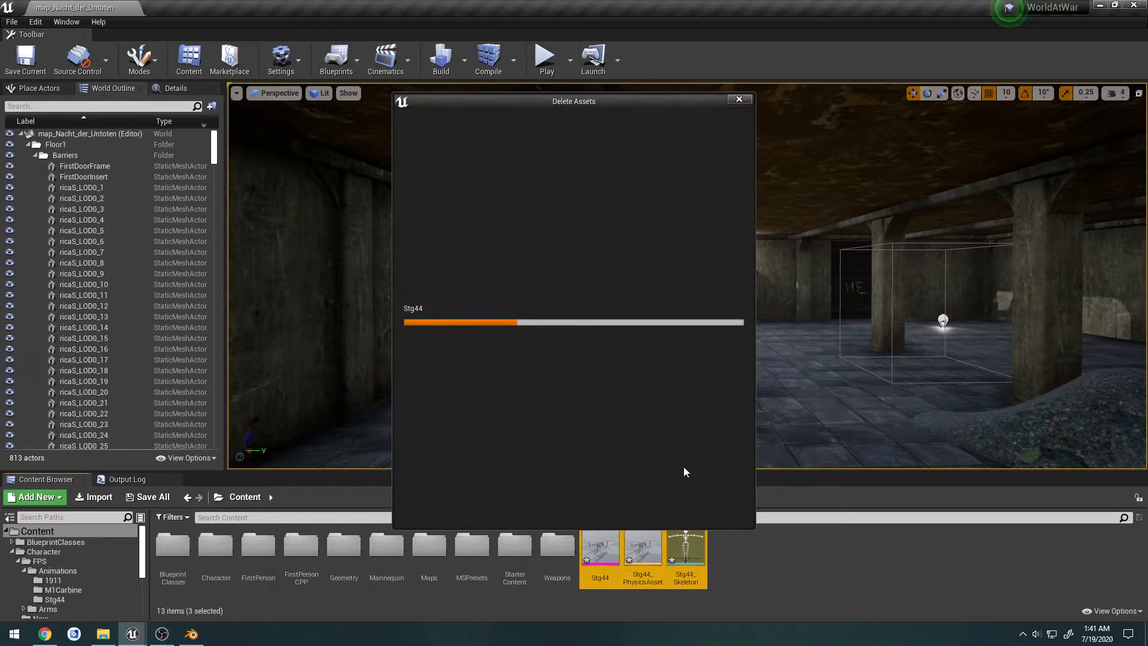
pyautogui.click(603, 508)
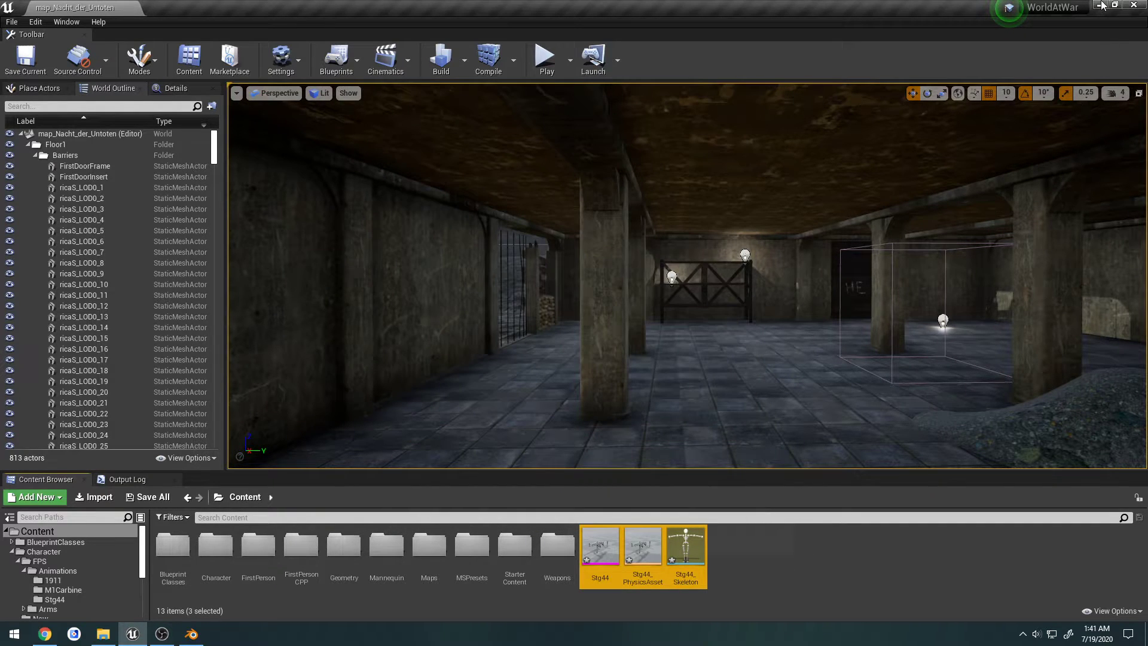
# Switch back to Blender and inspect the B_Safety.001 bone in the pistol grip in wireframe Edit Mode
pyautogui.click(192, 634)
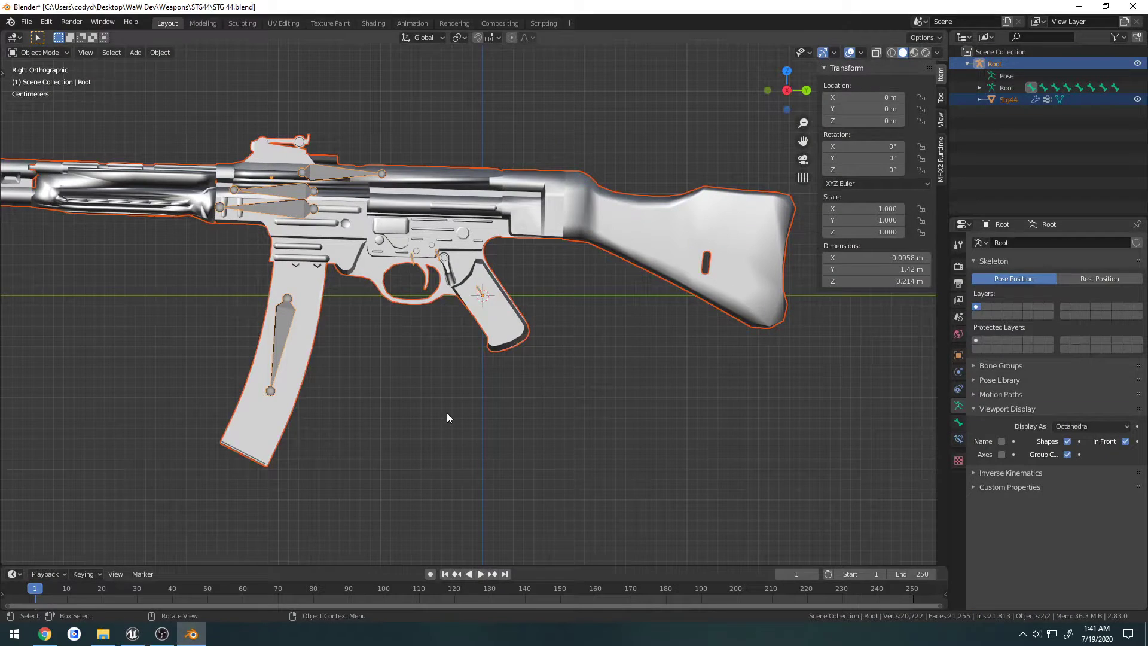
pyautogui.hotkey('ctrl', 'Tab')
pyautogui.click(497, 307)
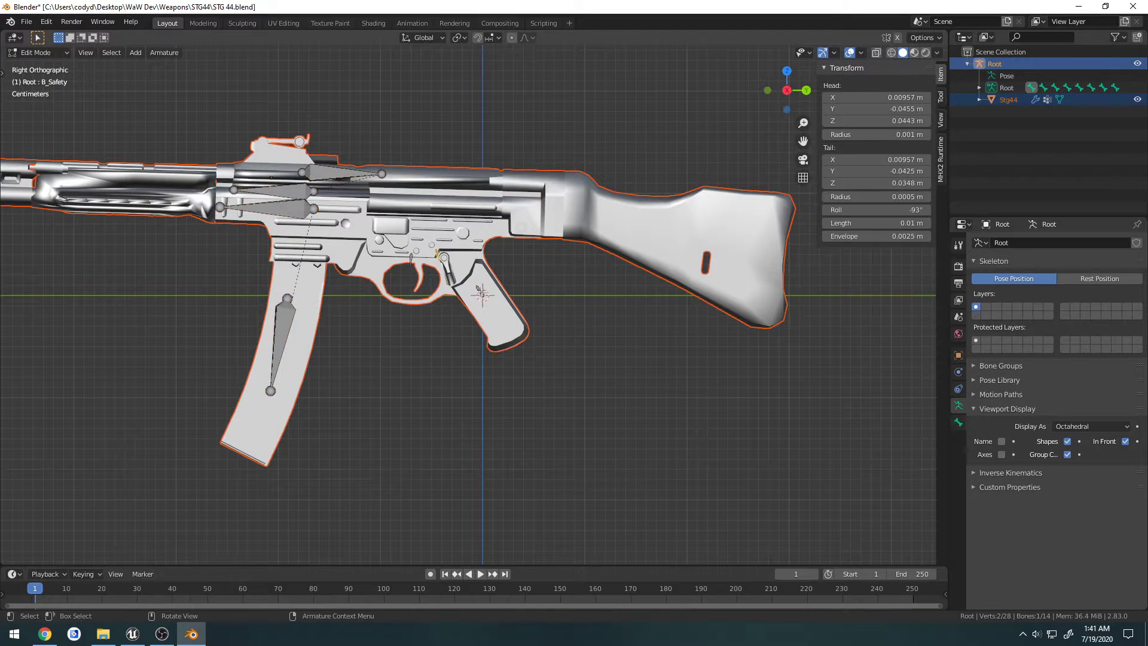
pyautogui.click(480, 291)
pyautogui.scroll(12, 492, 293)
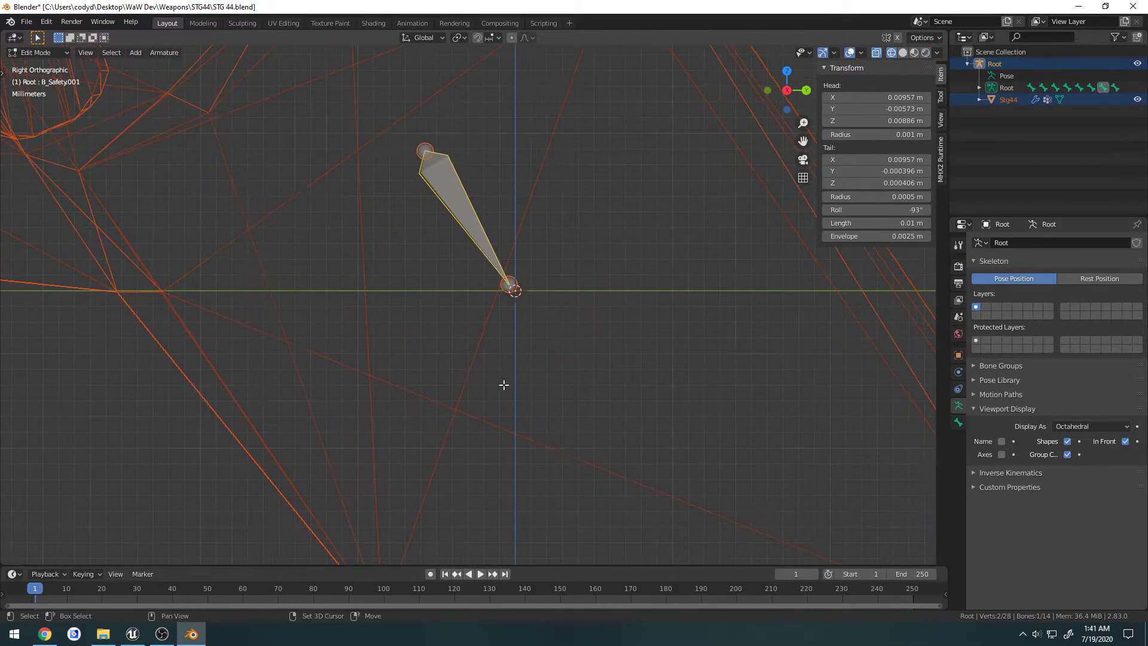
pyautogui.scroll(-6, 548, 337)
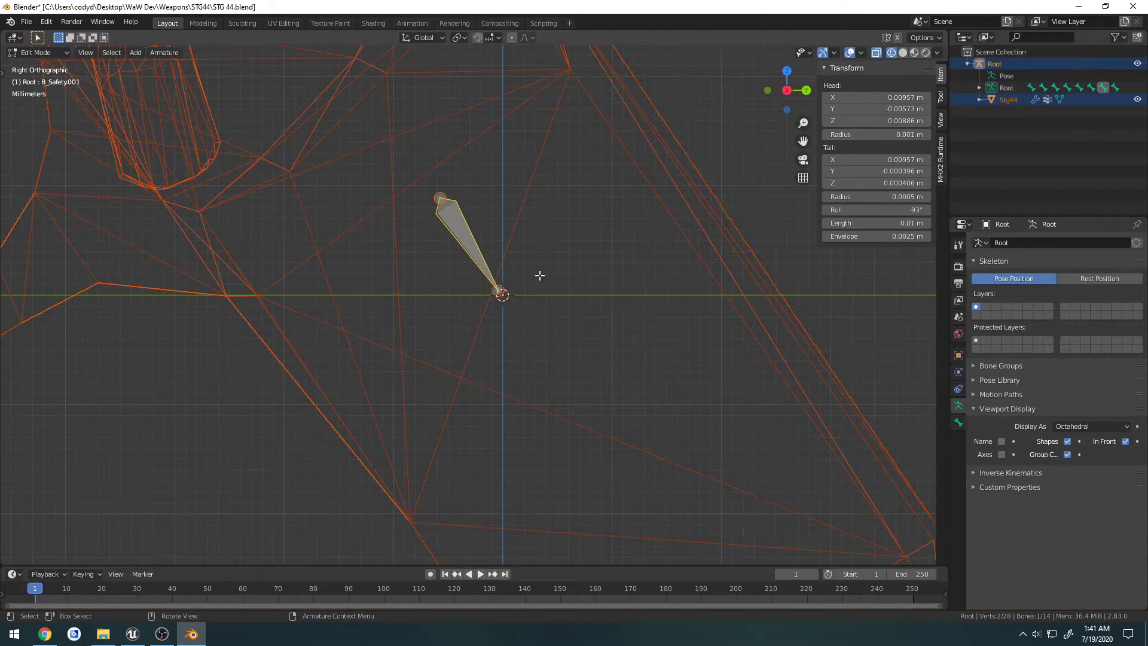
pyautogui.scroll(-8, 465, 237)
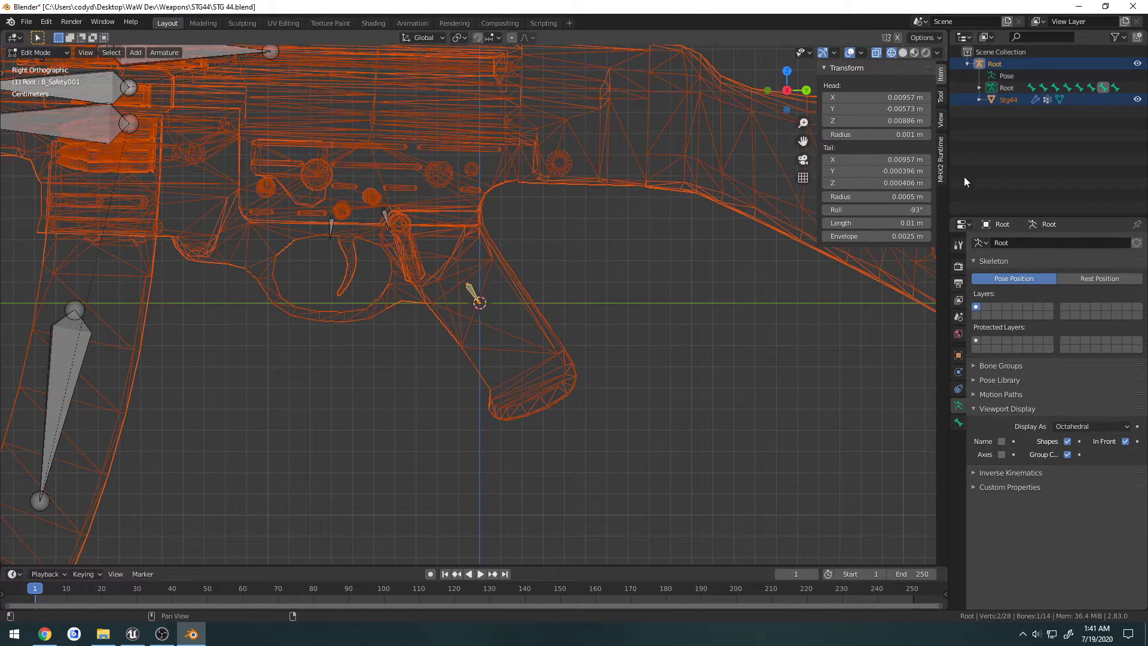
# Show the bone properties of B_Safety.001 in the pistol grip and switch the viewport to solid shading in Edit Mode
pyautogui.click(958, 422)
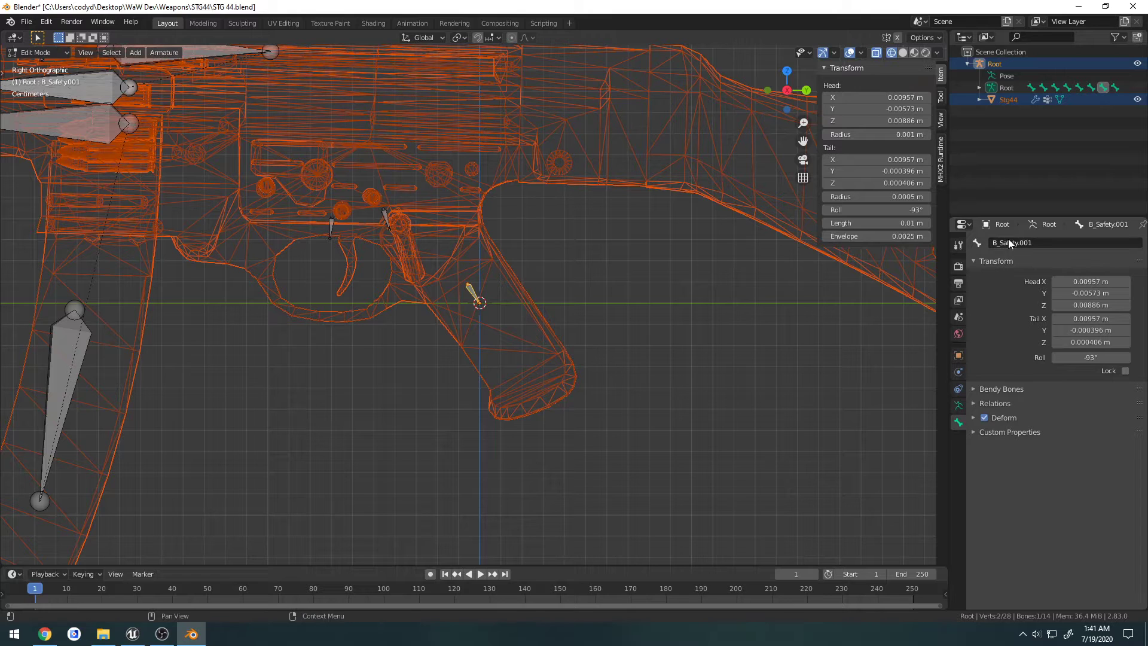
pyautogui.click(385, 217)
pyautogui.click(471, 289)
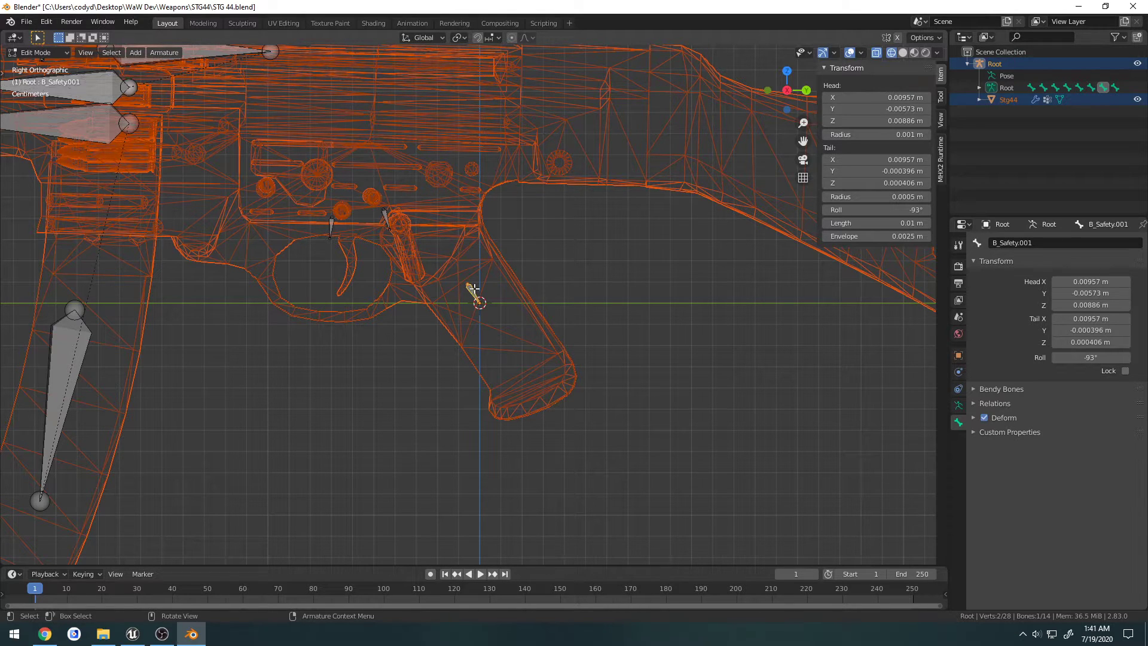
pyautogui.scroll(-6, 473, 290)
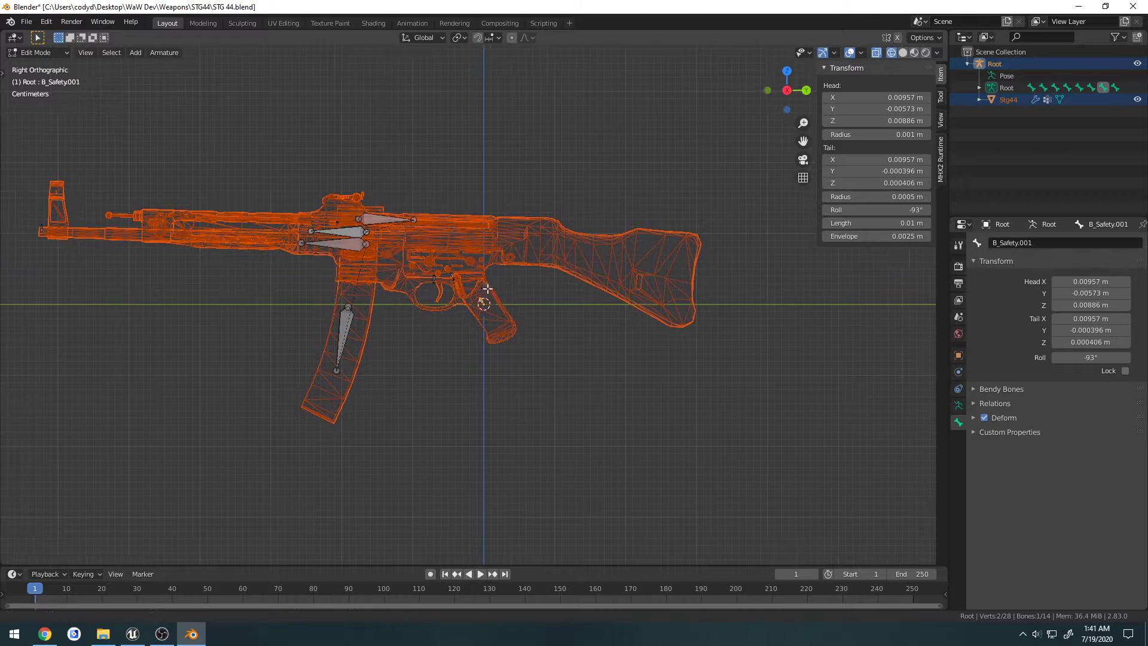
pyautogui.keyDown('shift'); pyautogui.moveTo(488, 289); pyautogui.dragTo(517, 290, button='middle'); pyautogui.keyUp('shift')
pyautogui.hotkey('ctrl', 'Tab')
pyautogui.click(458, 291)
pyautogui.press('Tab')
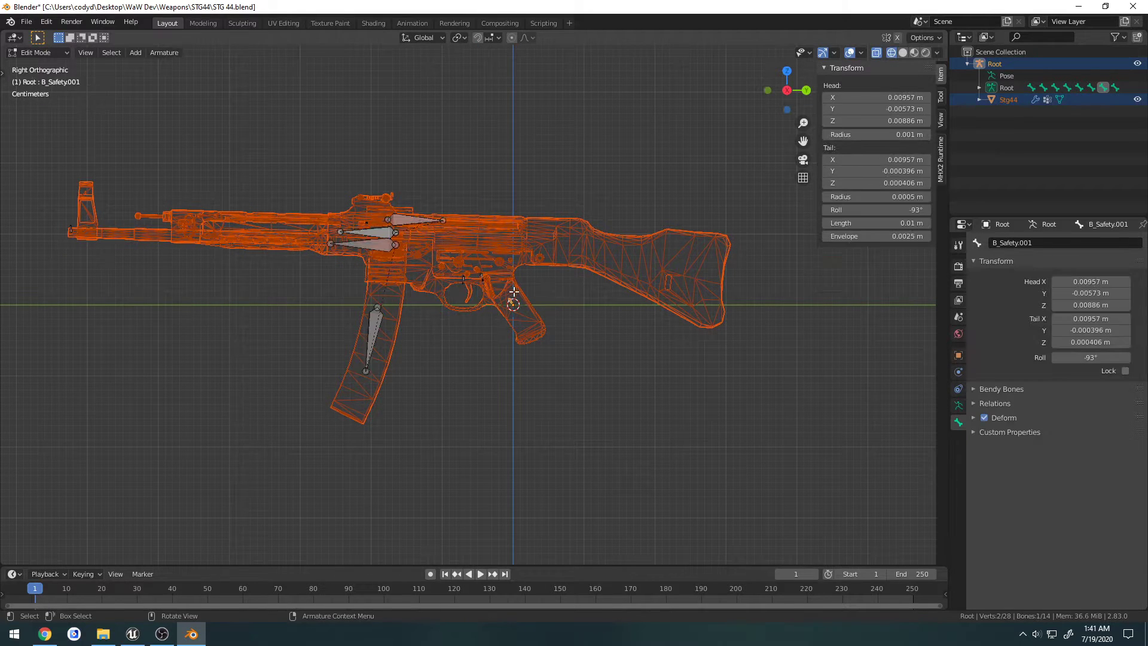
pyautogui.press('z')
pyautogui.click(523, 306)
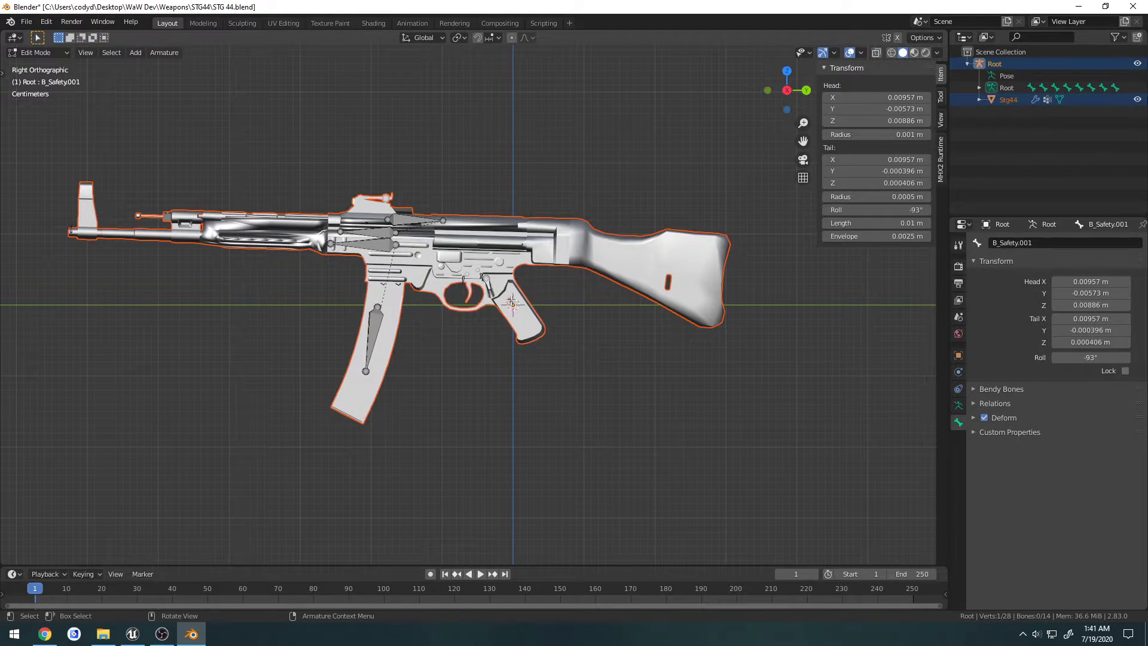
# Parent all of the rifle's bones to B_Safety.001 with Keep Offset
pyautogui.moveTo(624, 418); pyautogui.dragTo(46, 134)
pyautogui.scroll(5, 578, 303)
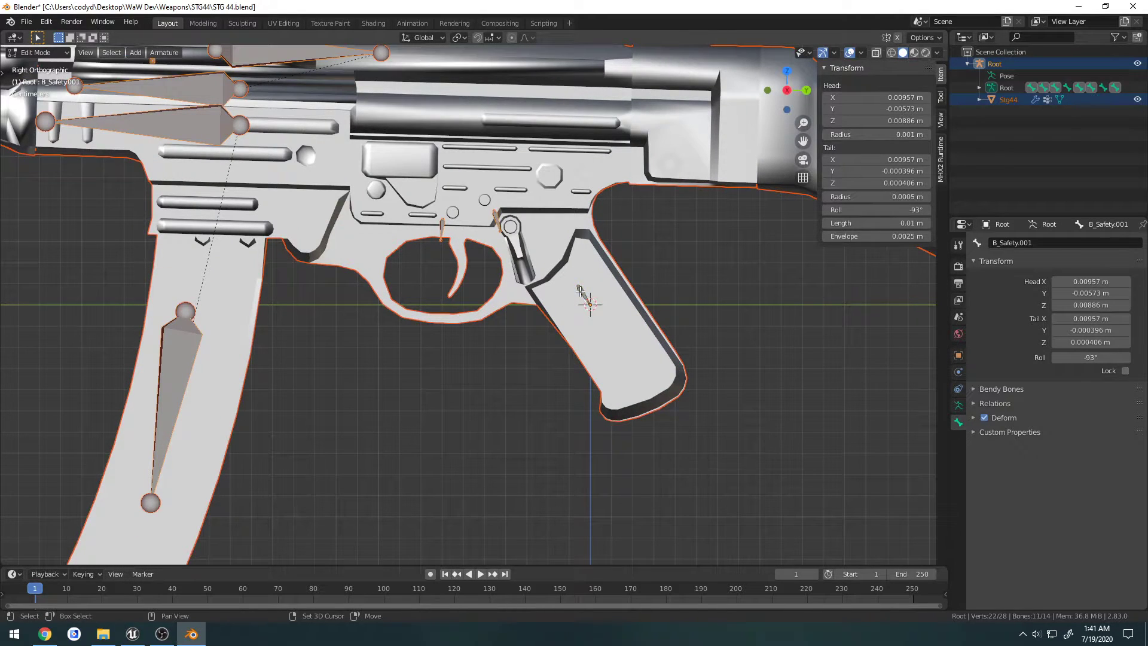
pyautogui.hotkey('ctrl', 'p')
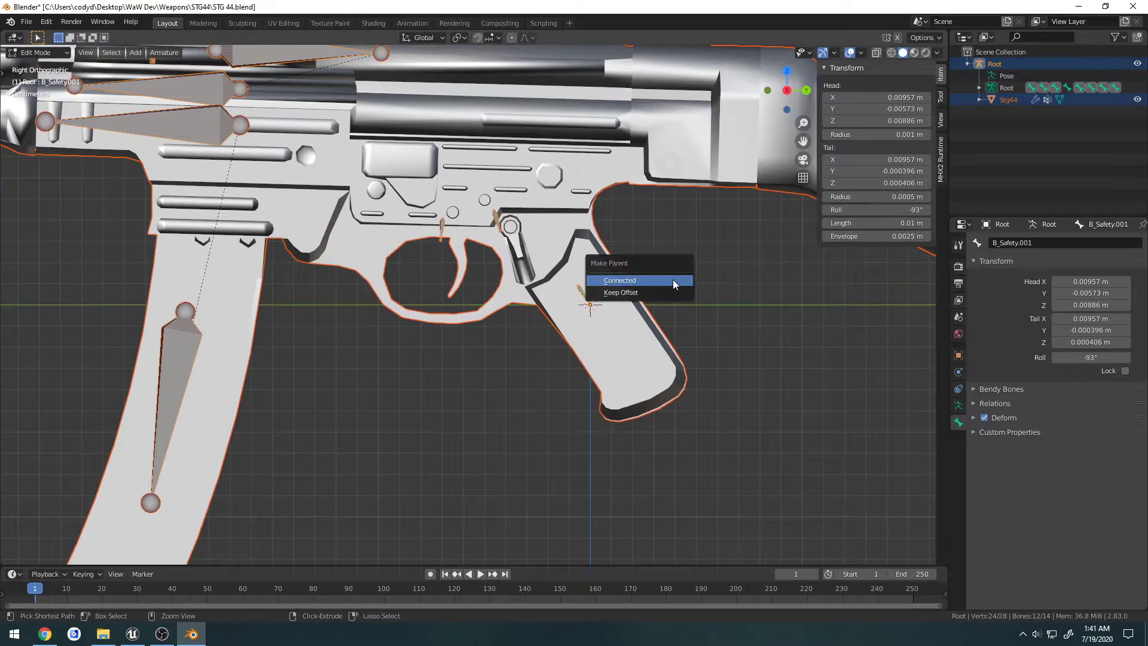
pyautogui.click(671, 293)
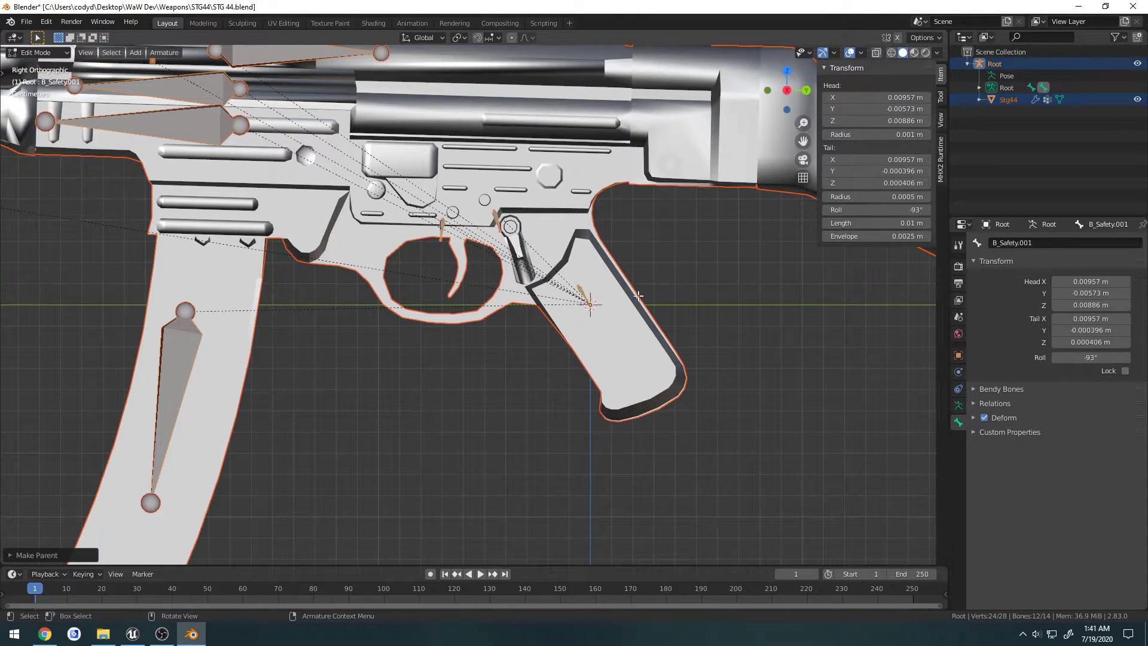
# Rename the pistol grip's B_Safety.001 bone as Root
pyautogui.click(581, 292)
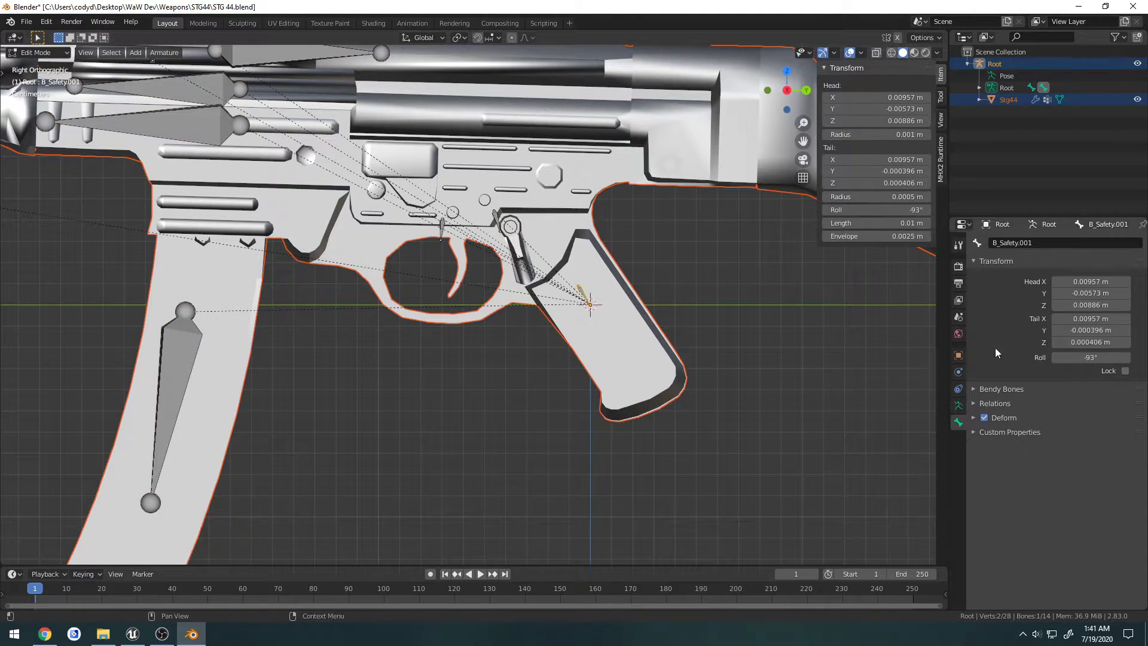
pyautogui.click(1047, 243)
pyautogui.write('Root')
pyautogui.press('Return')
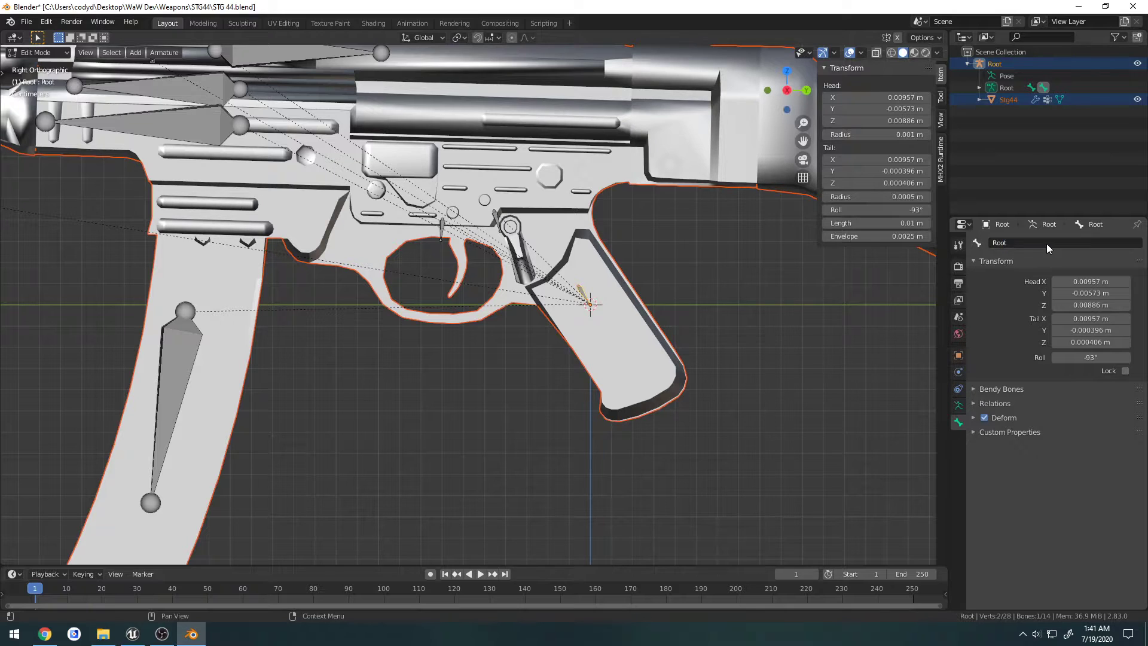
# Find the Magazine2 bone in the armature's bone hierarchy, test moving it and undo the move
pyautogui.click(978, 88)
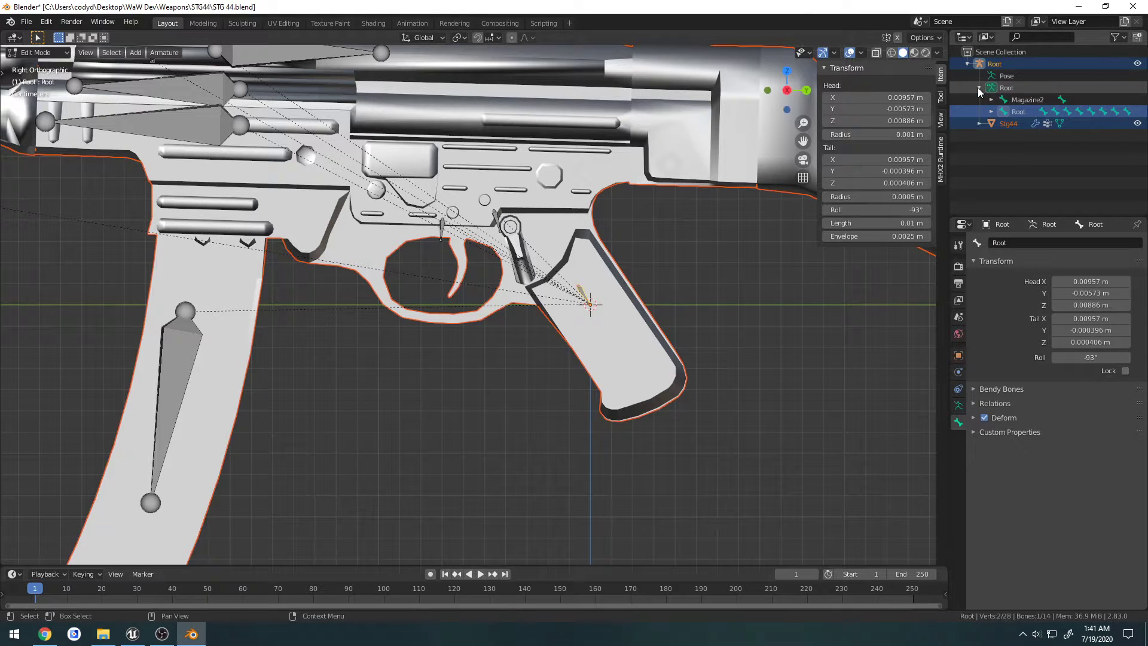
pyautogui.click(1027, 99)
pyautogui.scroll(-10, 792, 305)
pyautogui.moveTo(853, 330); pyautogui.dragTo(792, 268)
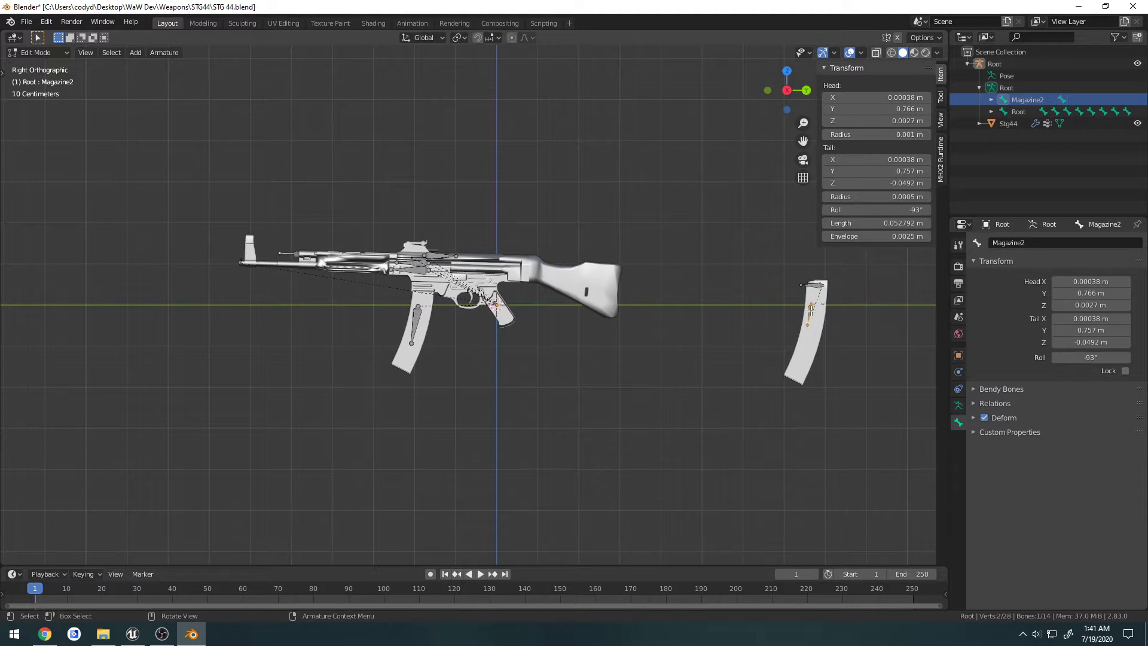
pyautogui.press('g')
pyautogui.click(775, 290)
pyautogui.hotkey('ctrl', 'z')
# Try to parent the B_MagazineBullets2 bone of the spare magazine to the Root bone
pyautogui.click(815, 286)
pyautogui.scroll(3, 750, 302)
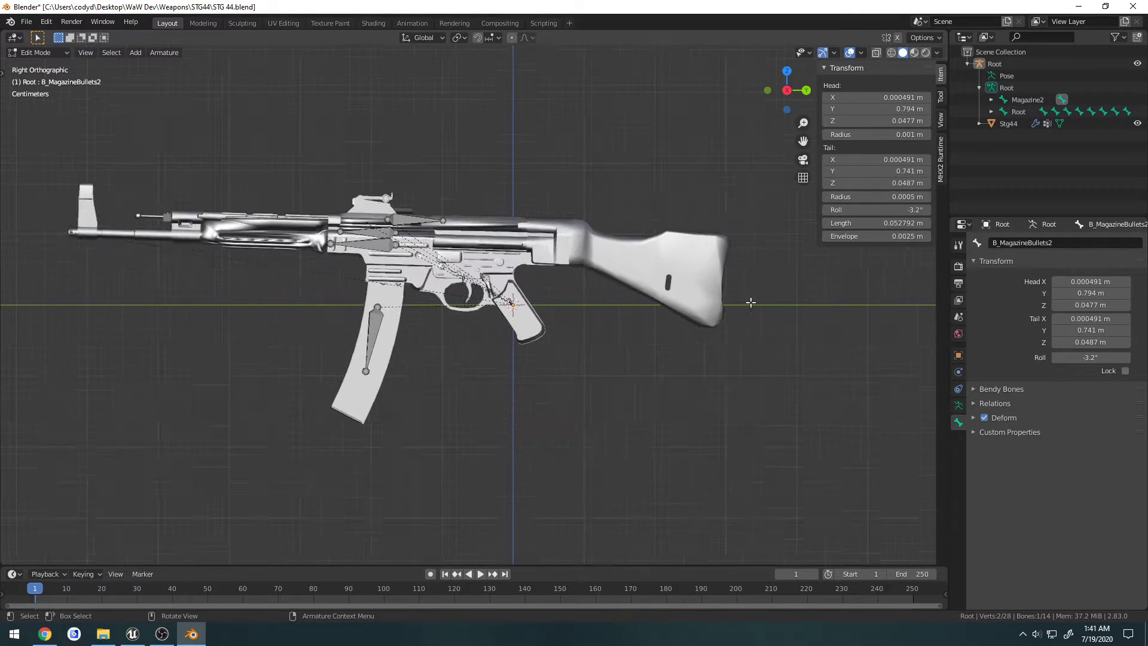
pyautogui.scroll(1, 706, 304)
pyautogui.keyDown('shift'); pyautogui.click(519, 302); pyautogui.keyUp('shift')
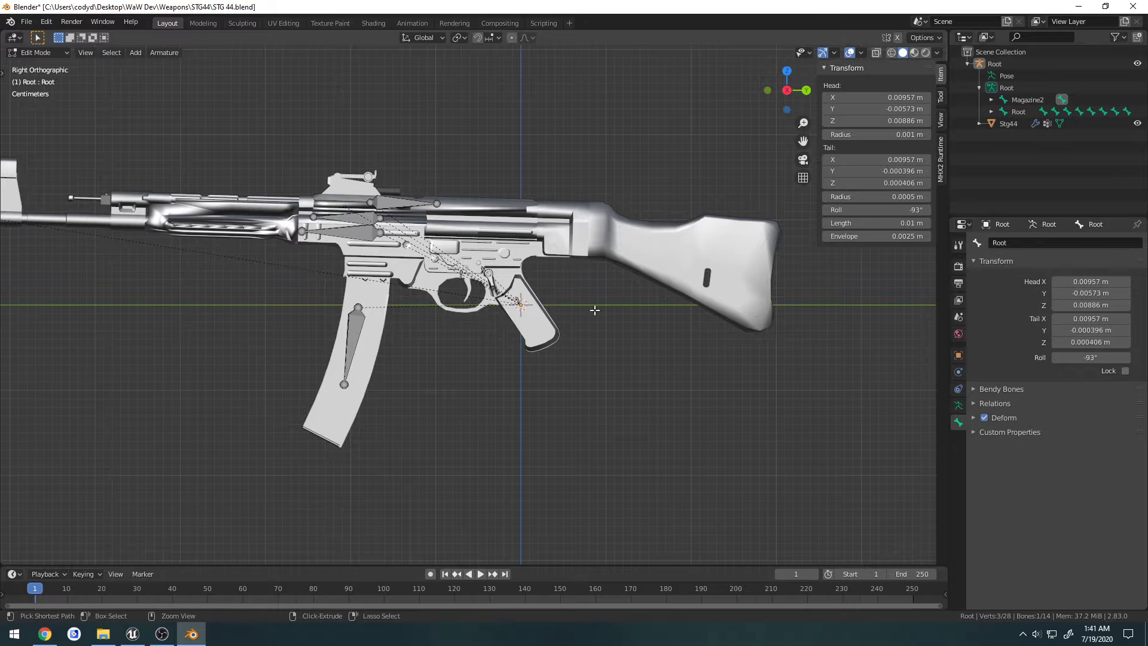
pyautogui.hotkey('ctrl', 'p')
pyautogui.click(596, 312)
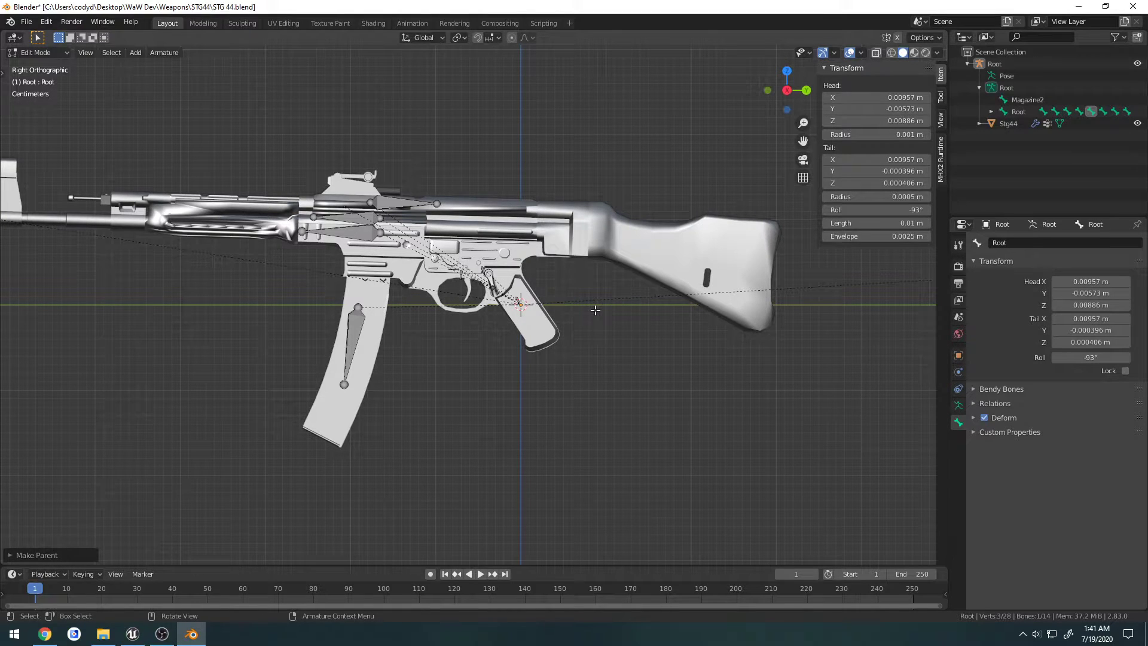
pyautogui.scroll(-3, 595, 309)
pyautogui.keyDown('shift'); pyautogui.moveTo(749, 326); pyautogui.dragTo(698, 329, button='middle'); pyautogui.keyUp('shift')
pyautogui.click(797, 283)
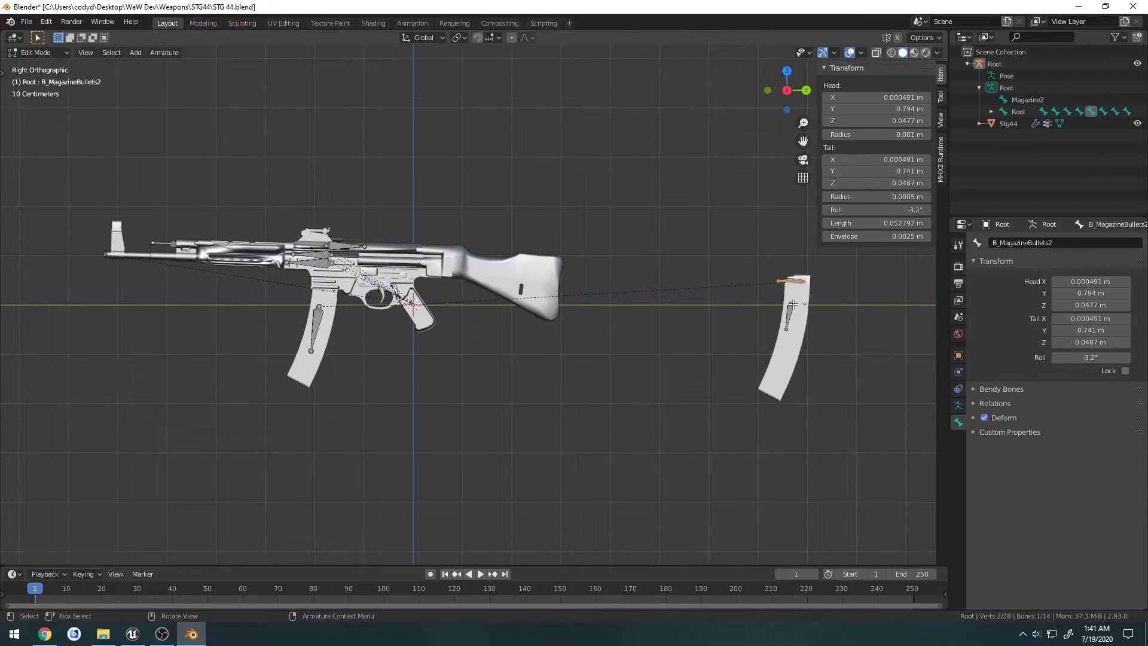
pyautogui.keyDown('ctrl'); pyautogui.click(789, 308); pyautogui.keyUp('ctrl')
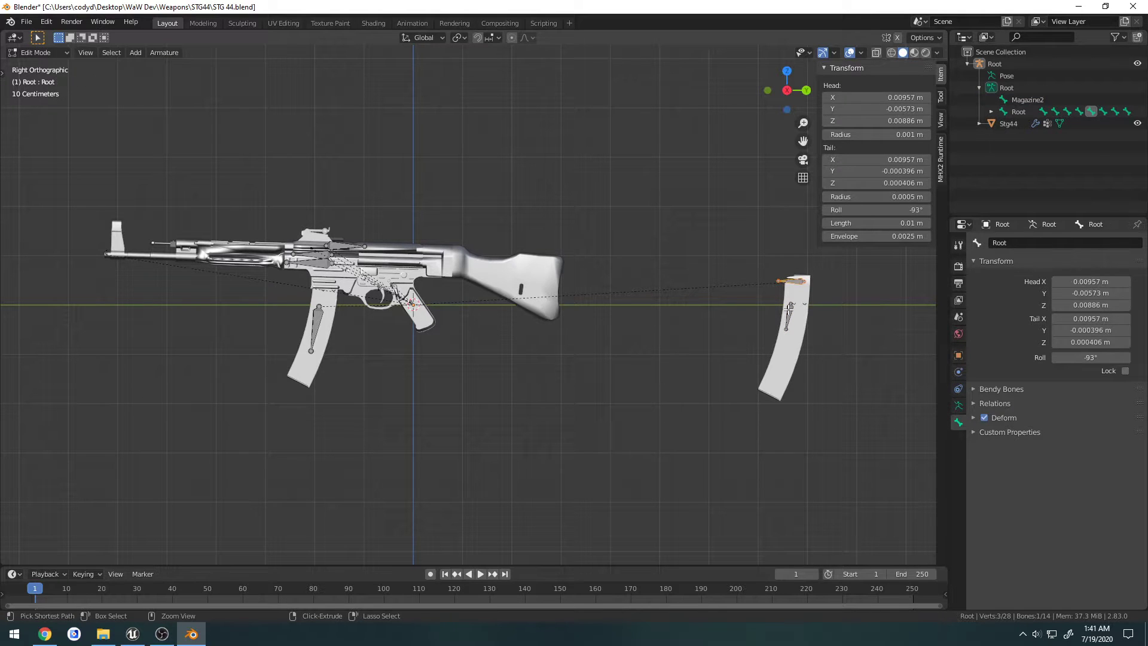
# Parent the spare magazine's Magazine2 bone to the Root bone with Keep Offset
pyautogui.click(789, 308)
pyautogui.scroll(7, 257, 296)
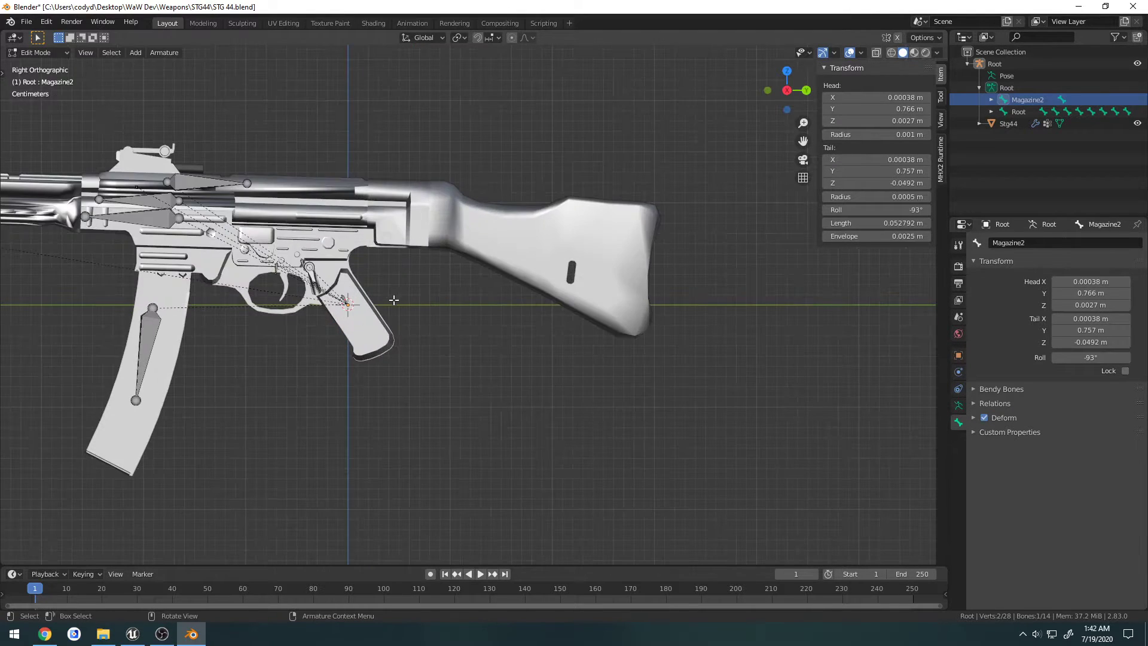
pyautogui.keyDown('shift'); pyautogui.click(248, 295); pyautogui.keyUp('shift')
pyautogui.hotkey('ctrl', 'p')
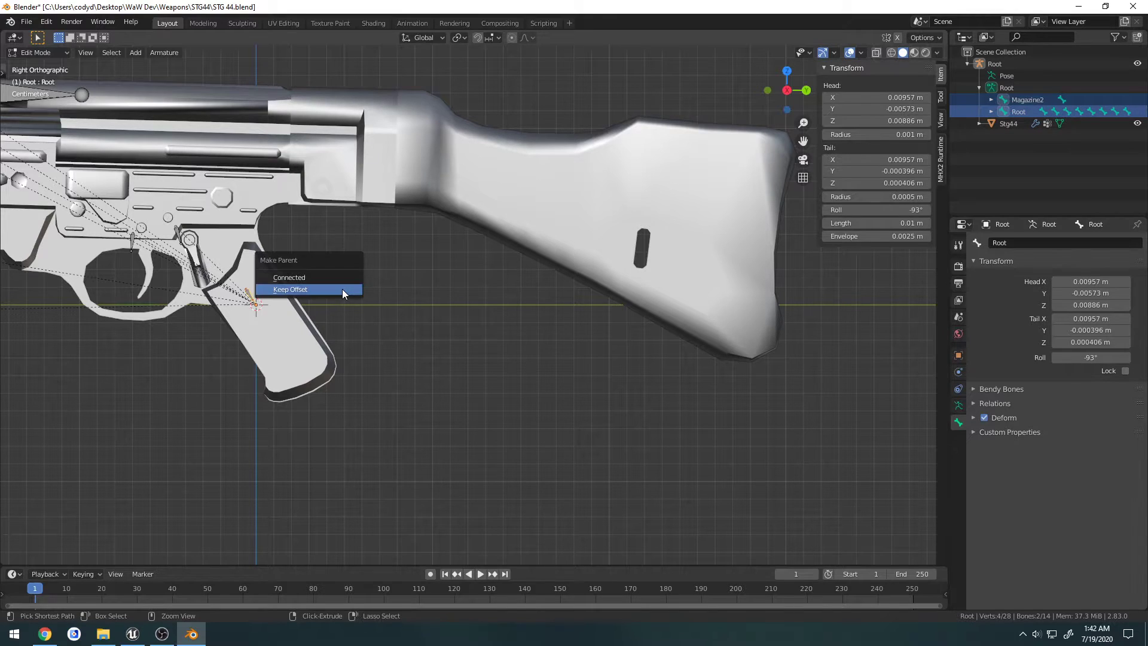
pyautogui.click(342, 289)
pyautogui.scroll(-6, 342, 289)
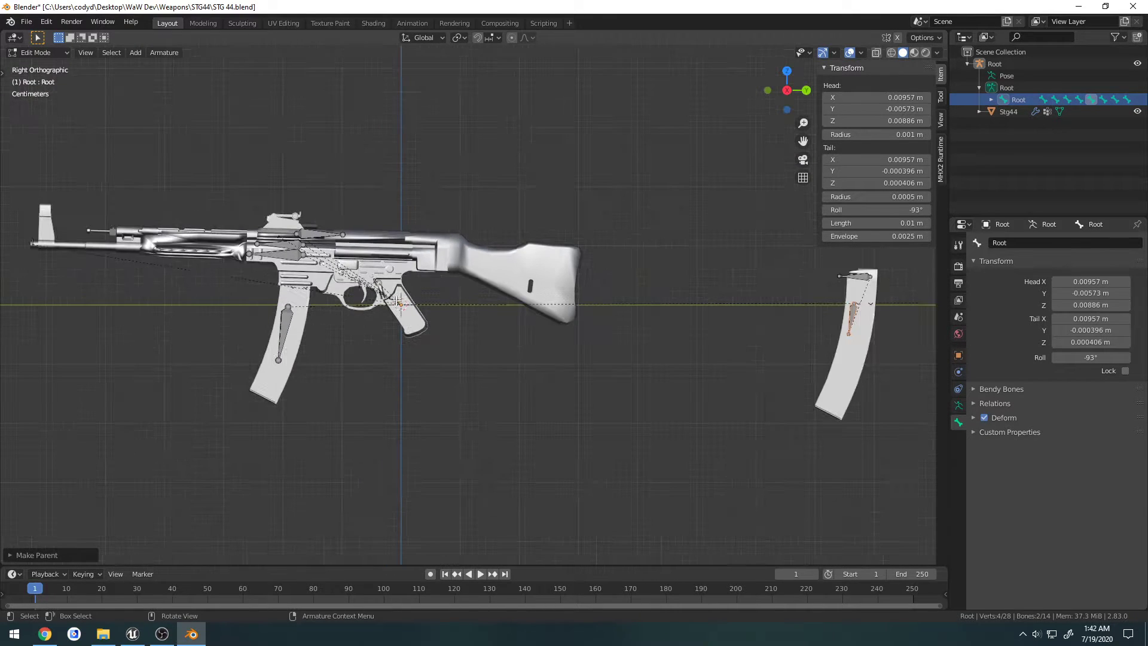
pyautogui.scroll(1, 342, 289)
# Rename the armature data as Bones and the armature object as Armature, and save the file
pyautogui.doubleClick(1009, 87)
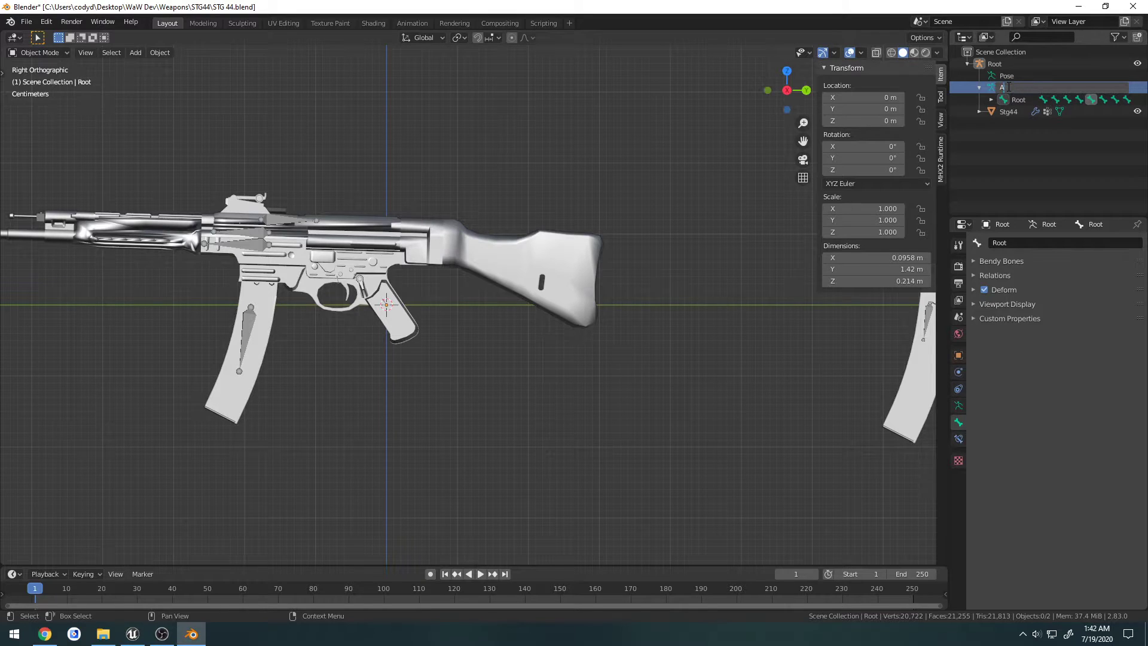
pyautogui.write('Bones')
pyautogui.press('Return')
pyautogui.doubleClick(994, 64)
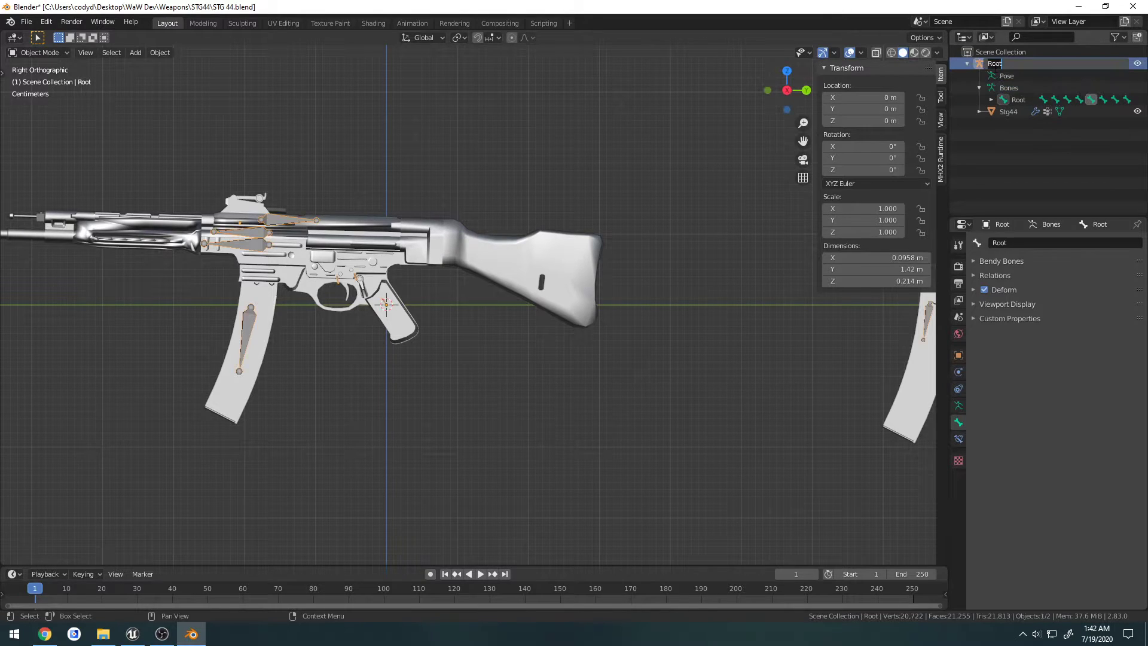
pyautogui.write('Armature')
pyautogui.press('Return')
pyautogui.hotkey('ctrl', 's')
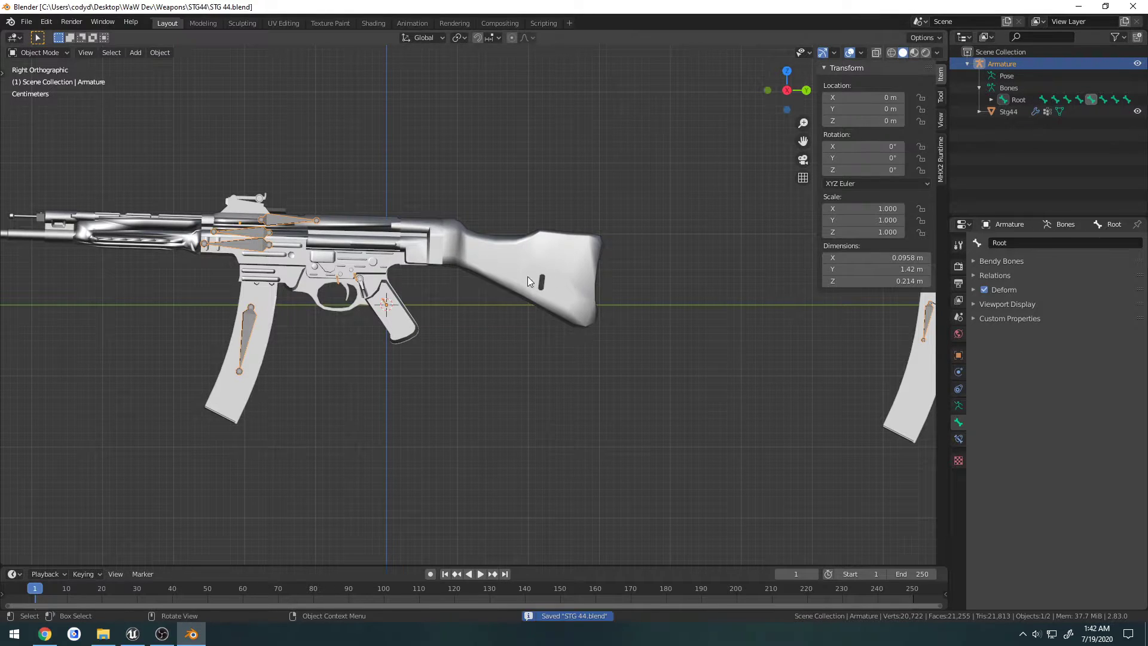
# Select the armature by its bone in the pistol grip and switch it to Pose Mode
pyautogui.scroll(4, 437, 306)
pyautogui.scroll(3, 470, 301)
pyautogui.click(390, 250)
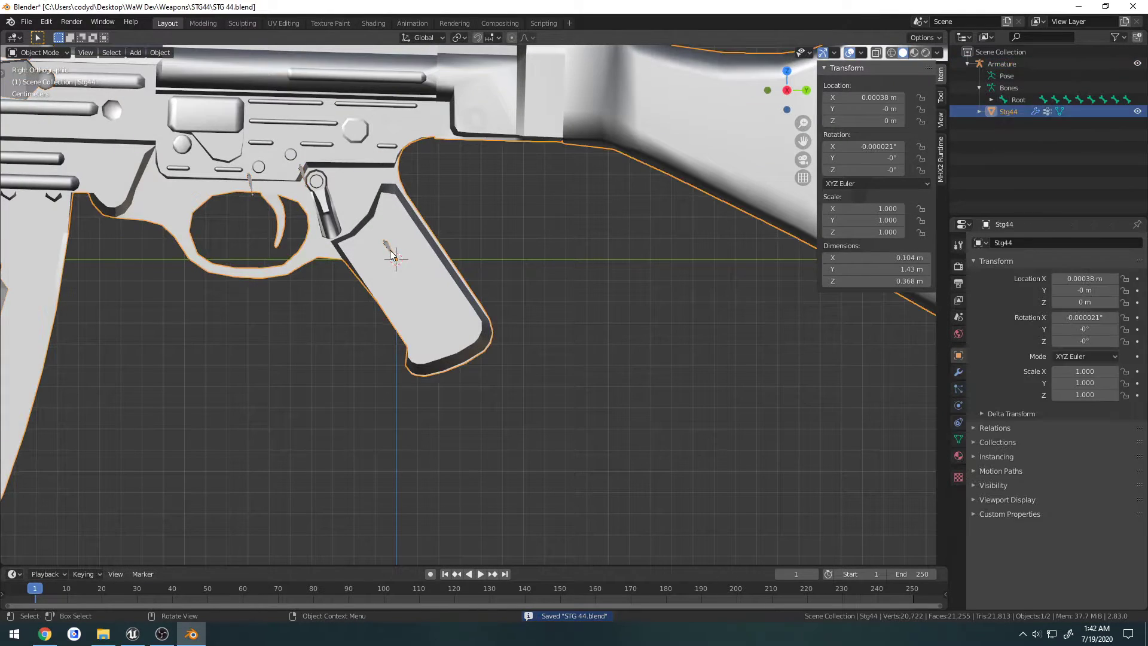
pyautogui.click(390, 251)
pyautogui.press('Tab')
pyautogui.click(338, 261)
pyautogui.hotkey('ctrl', 'Tab')
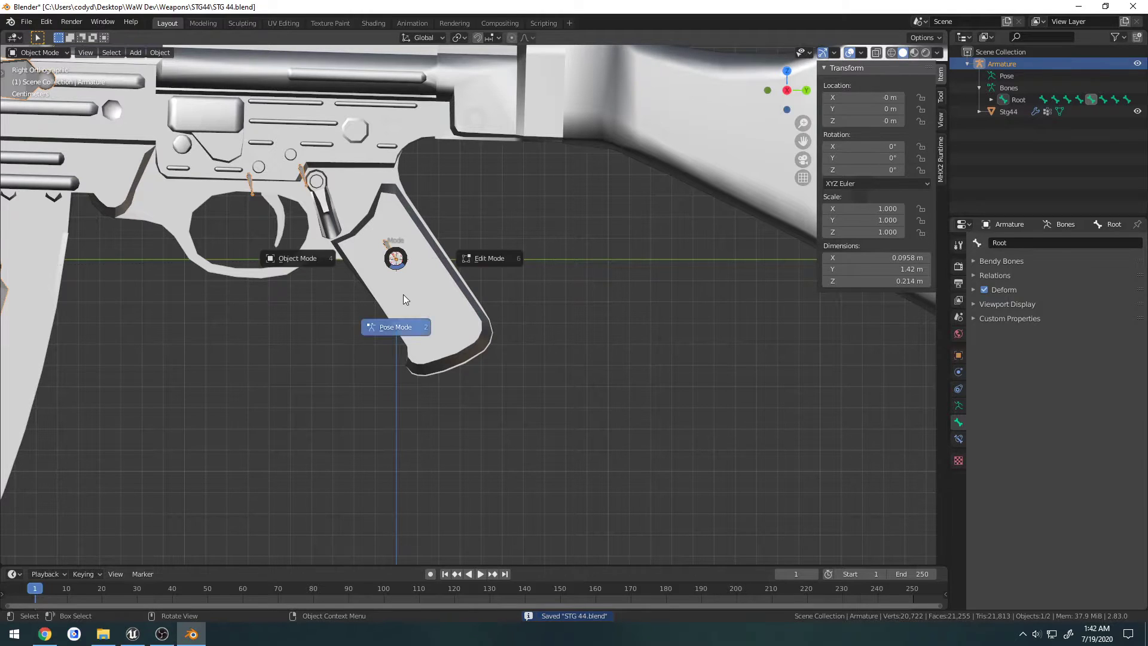
pyautogui.click(403, 295)
# Test-move the Root bone twice to check which rifle parts follow it, reverting both moves
pyautogui.scroll(-4, 455, 245)
pyautogui.scroll(-3, 456, 249)
pyautogui.press('g')
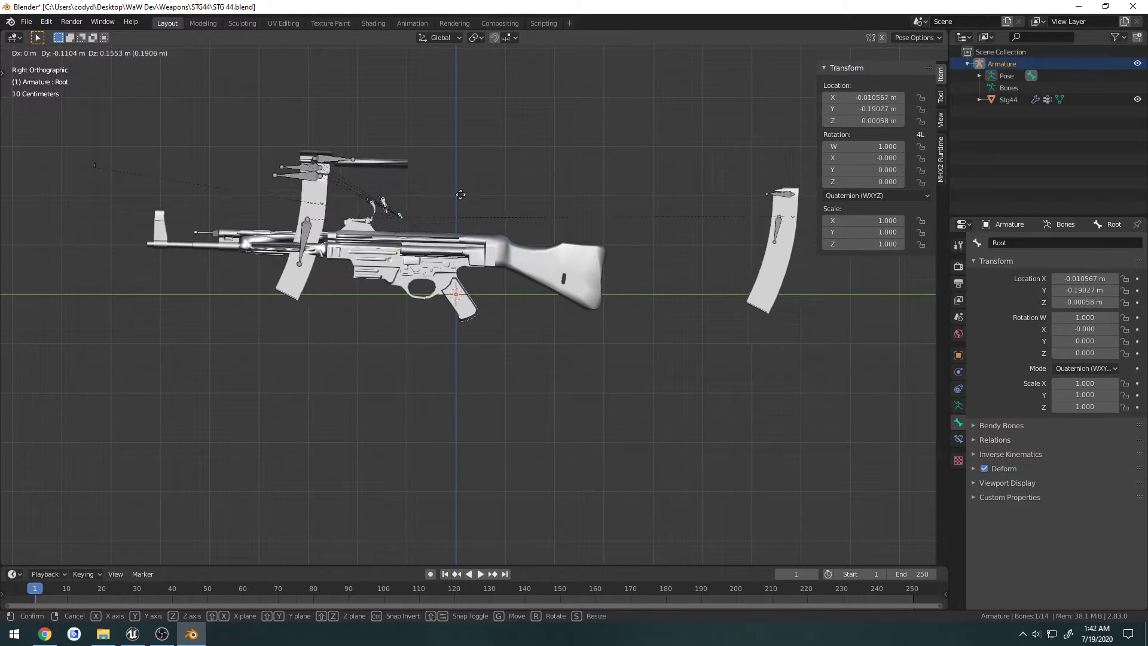
pyautogui.click(485, 219)
pyautogui.hotkey('ctrl', 'z')
pyautogui.press('g')
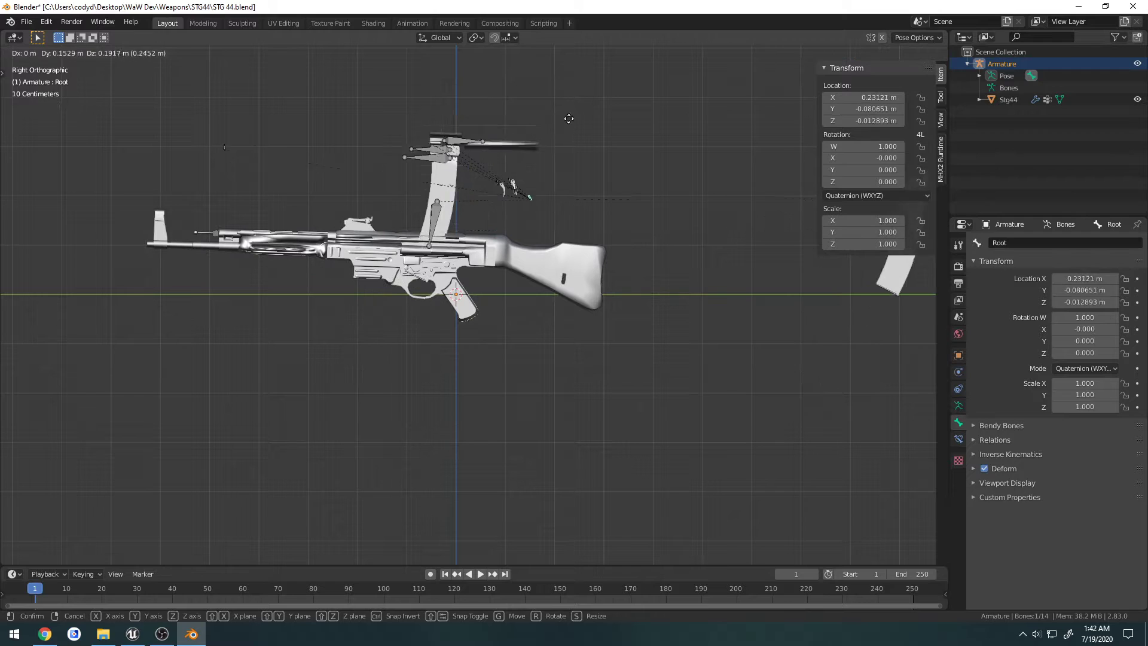
pyautogui.rightClick(417, 141)
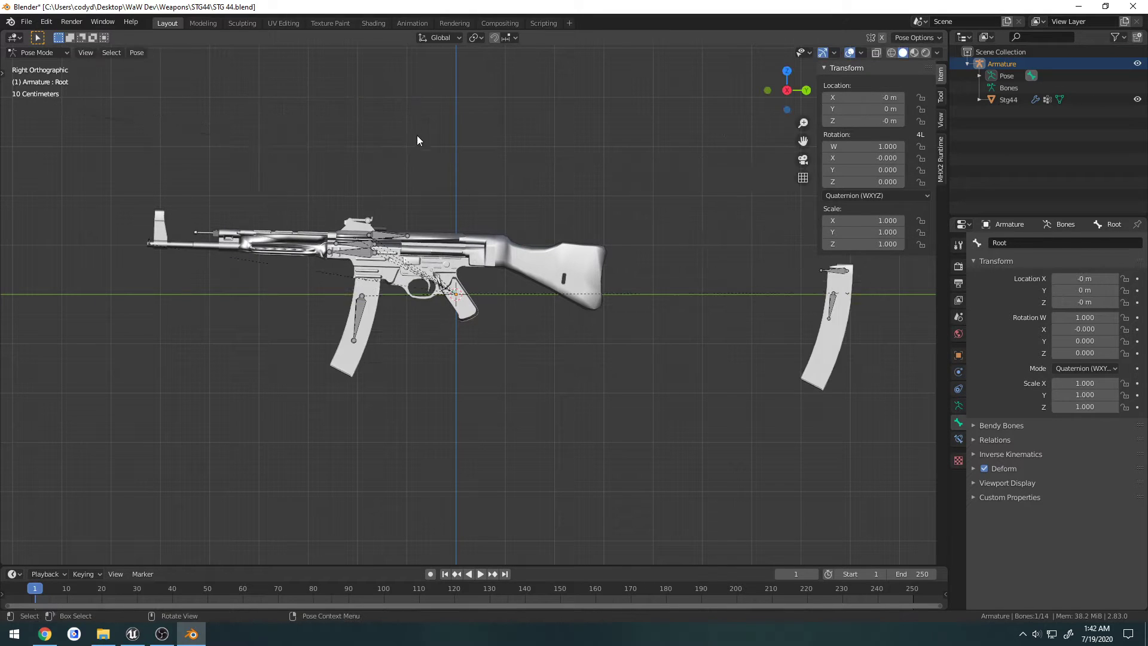
# Save the file and display the Root bone up close in wireframe in Edit Mode
pyautogui.hotkey('ctrl', 's')
pyautogui.scroll(8, 434, 272)
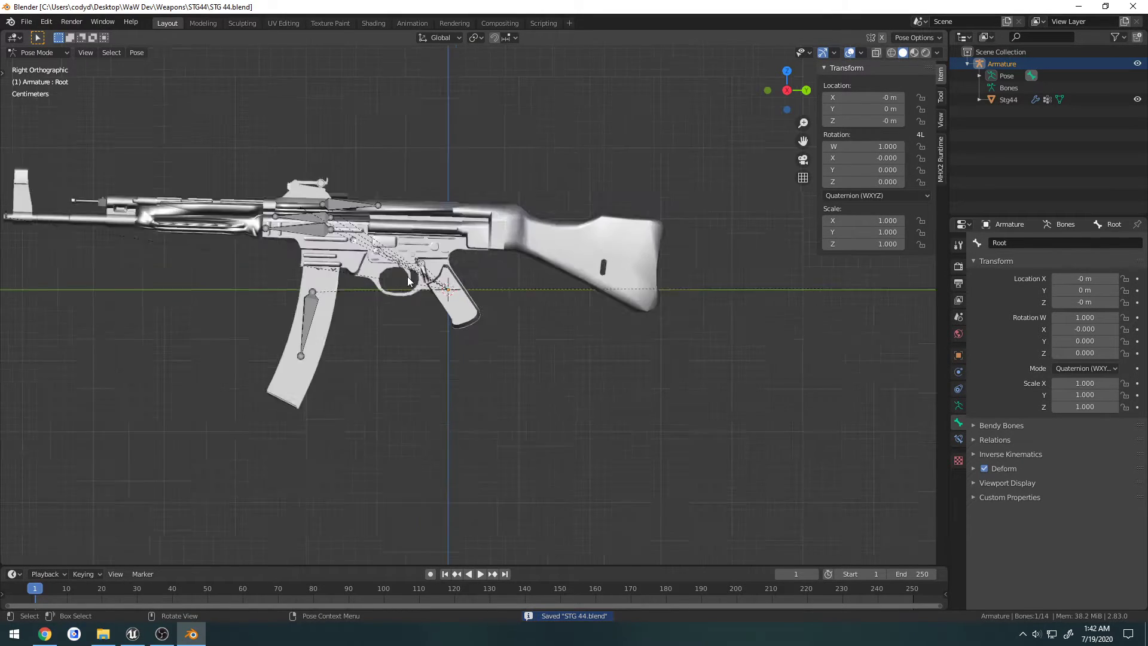
pyautogui.hotkey('ctrl', 'Tab')
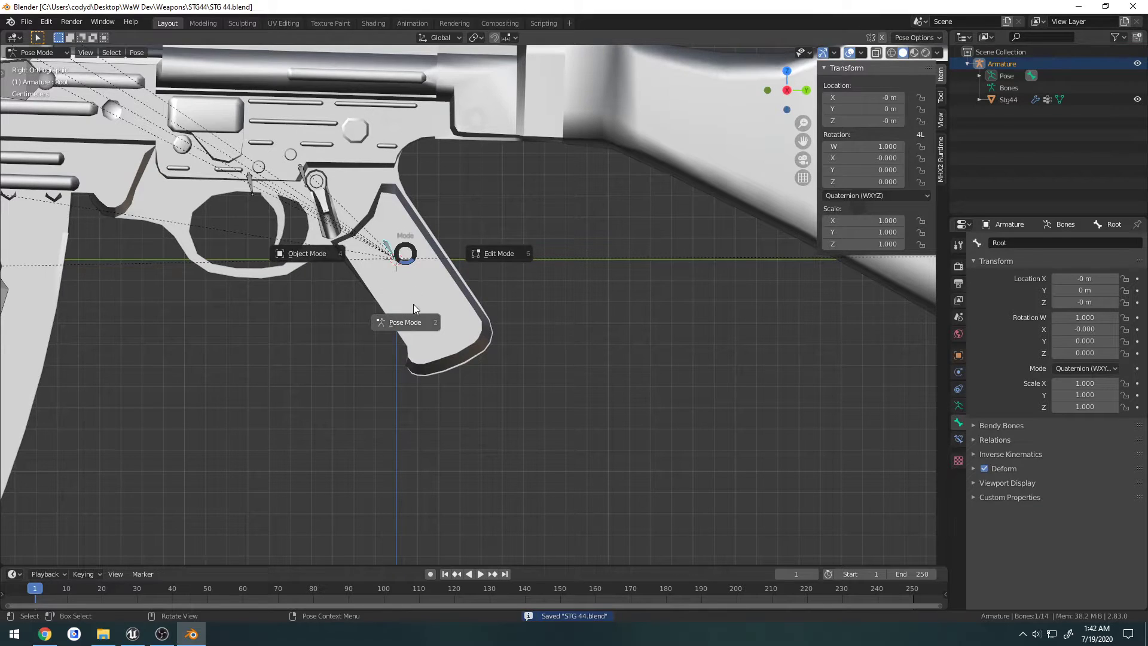
pyautogui.click(481, 262)
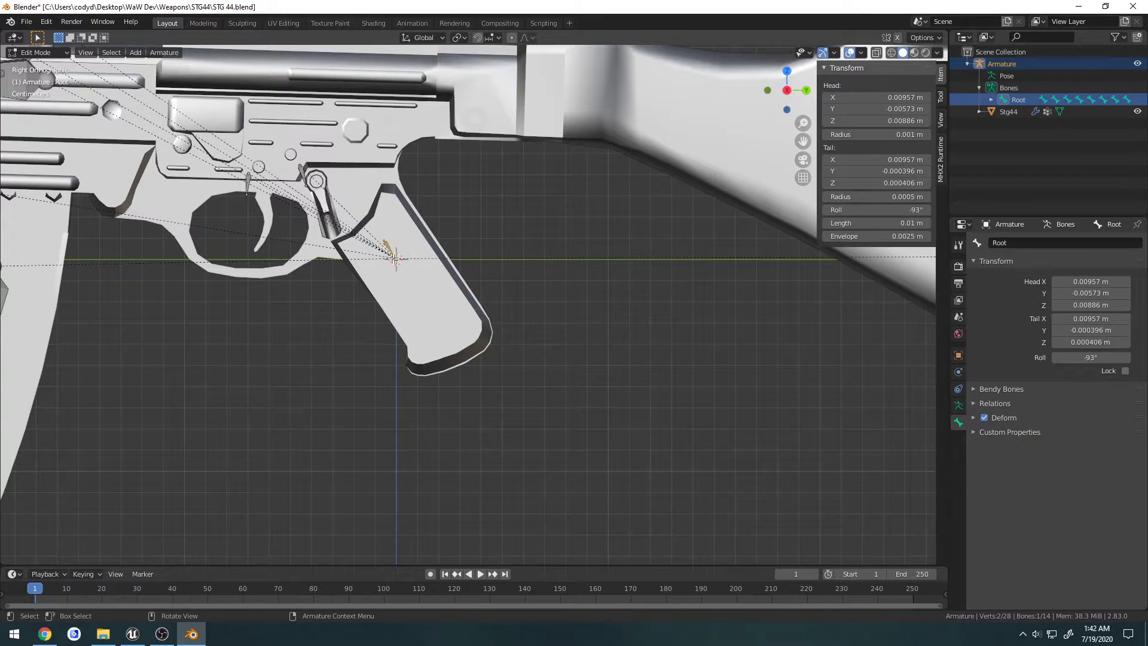
pyautogui.hotkey('shift', 'z')
pyautogui.scroll(8, 436, 287)
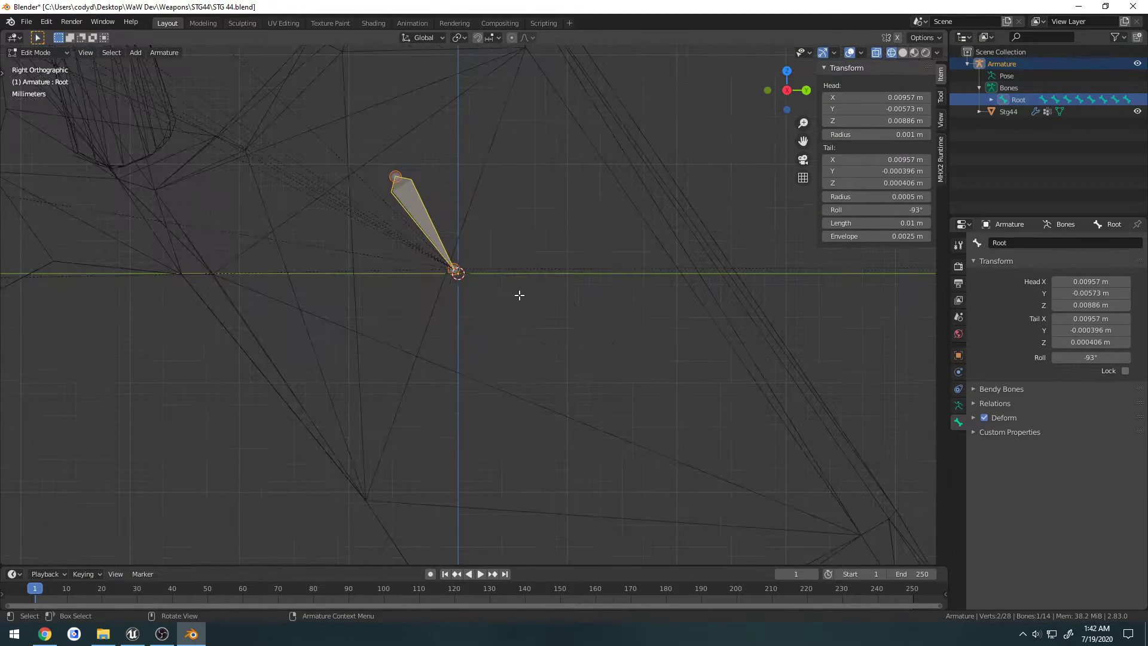
pyautogui.keyDown('shift'); pyautogui.moveTo(466, 235); pyautogui.dragTo(503, 369, button='middle'); pyautogui.keyUp('shift')
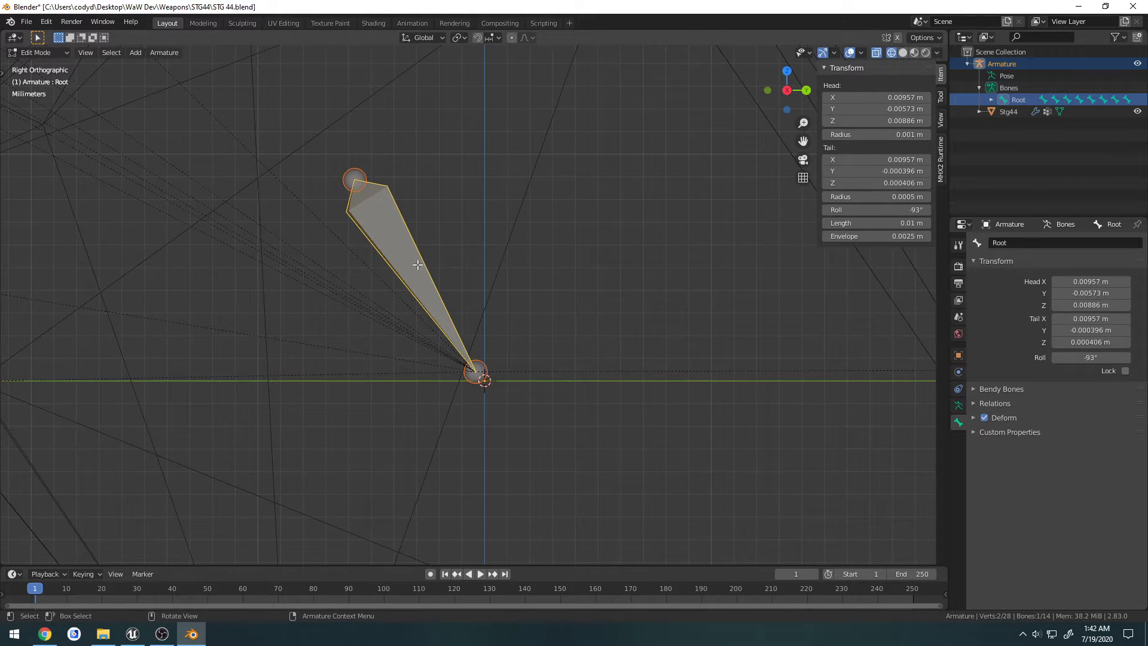
# Try to rotate the Root bone by its upper joint
pyautogui.click(354, 177)
pyautogui.press('r')
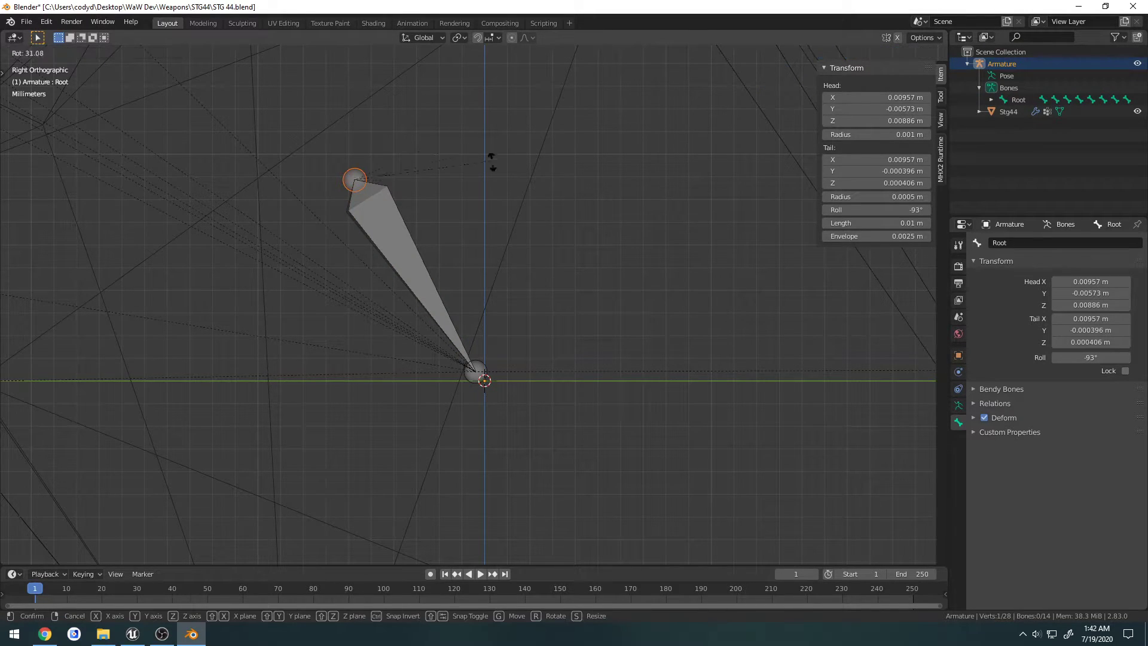
pyautogui.click(622, 213)
# Rotate the Root bone about its upper joint so that it points upward
pyautogui.click(482, 372)
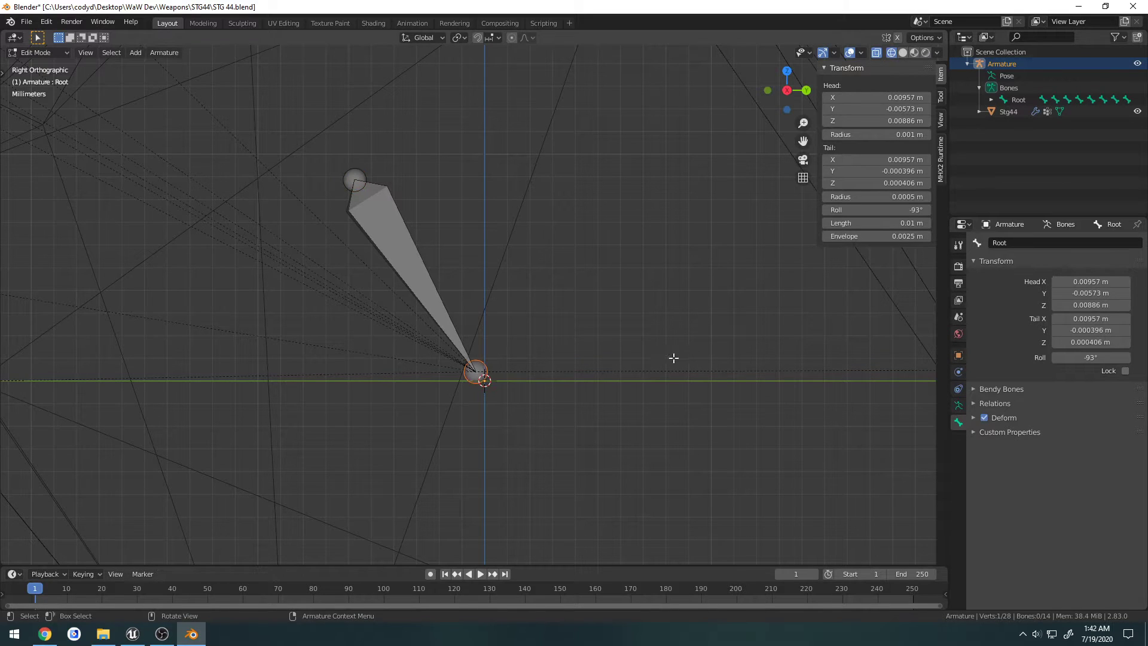
pyautogui.press('r')
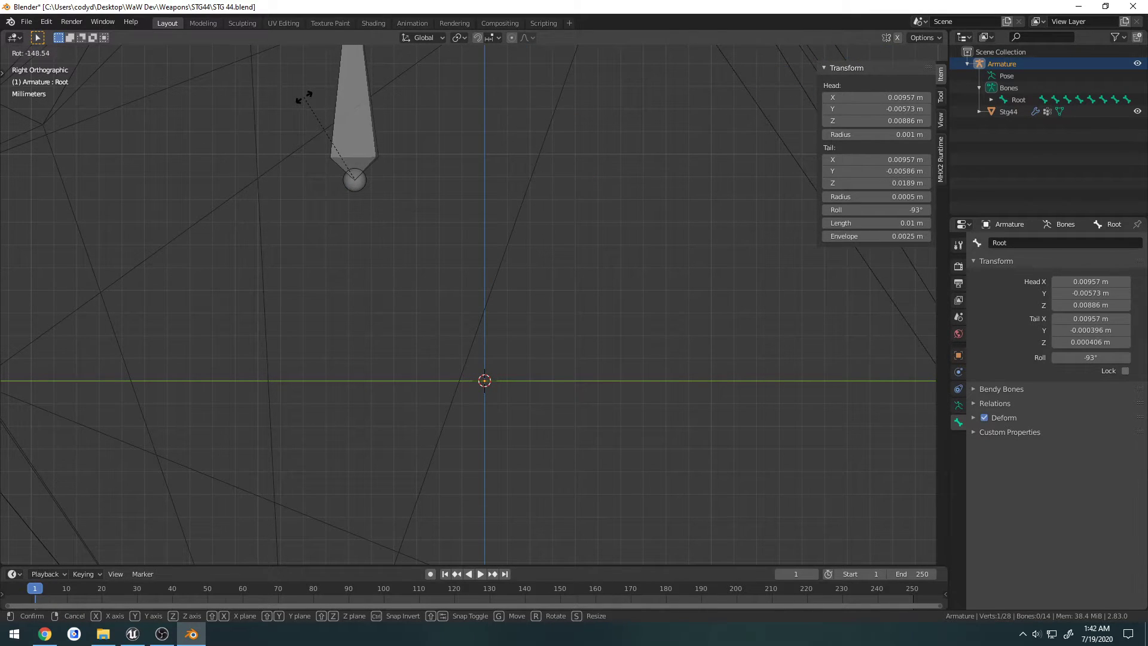
pyautogui.click(303, 98)
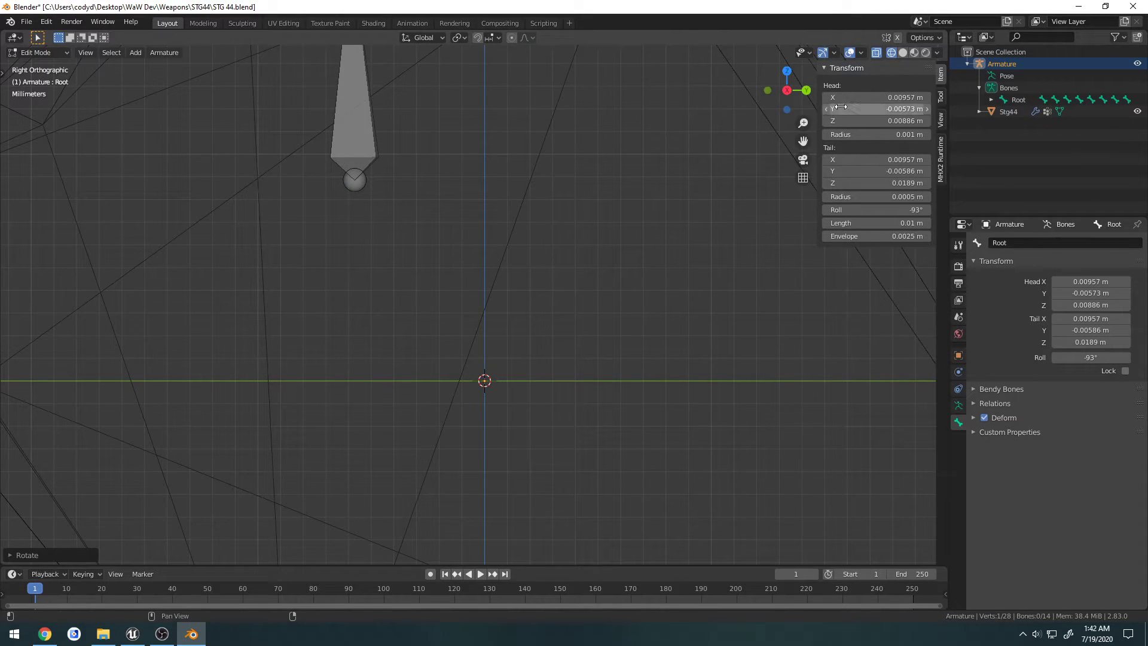
# Set the Root bone's head X, Y and Z coordinates and its head radius to 0 m
pyautogui.click(875, 99)
pyautogui.write('0')
pyautogui.press('Tab')
pyautogui.write('0')
pyautogui.press('Tab')
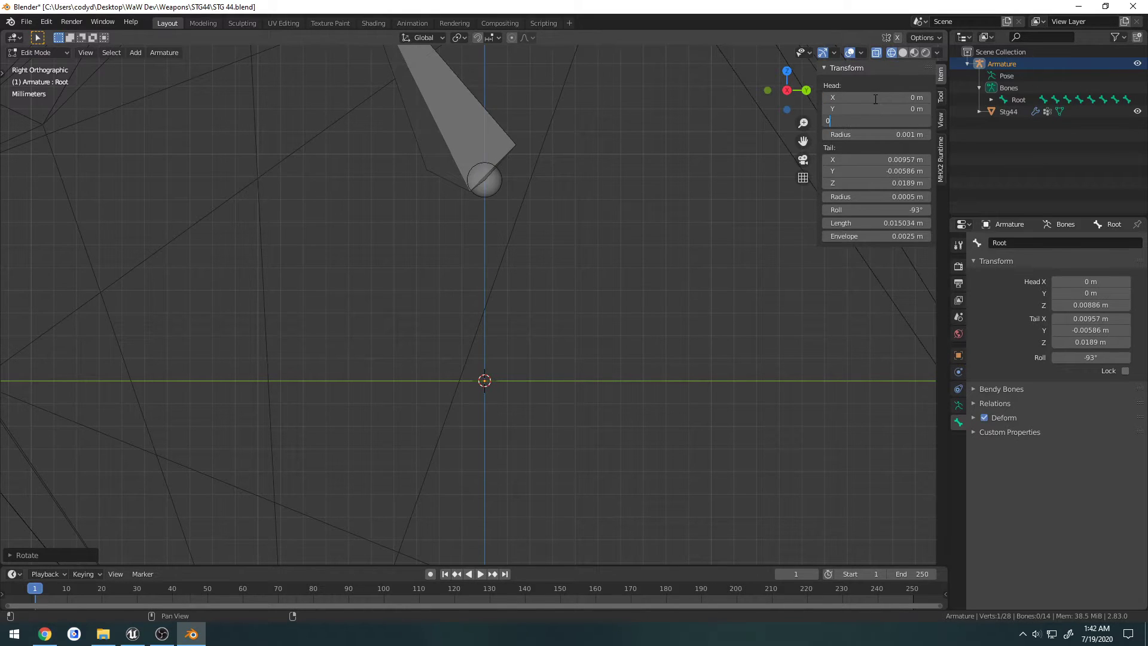
pyautogui.write('0')
pyautogui.press('Tab')
pyautogui.write('0')
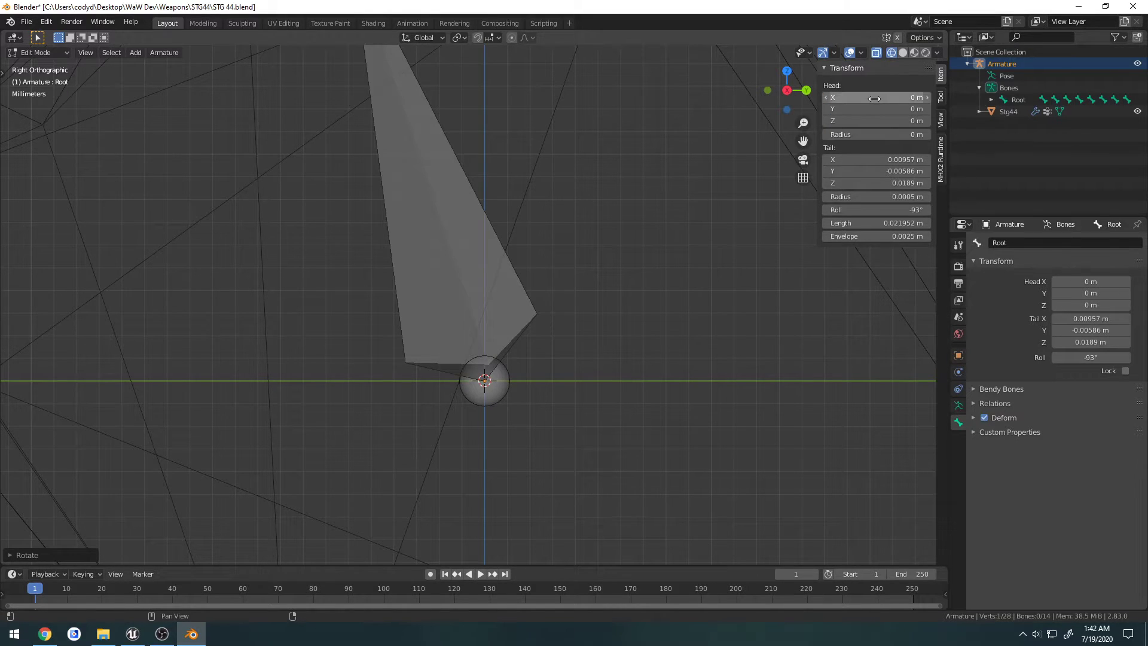
# Set the Root bone's roll to 0° and its tail X and Y coordinates to 0 m
pyautogui.click(886, 209)
pyautogui.write('0')
pyautogui.press('Return')
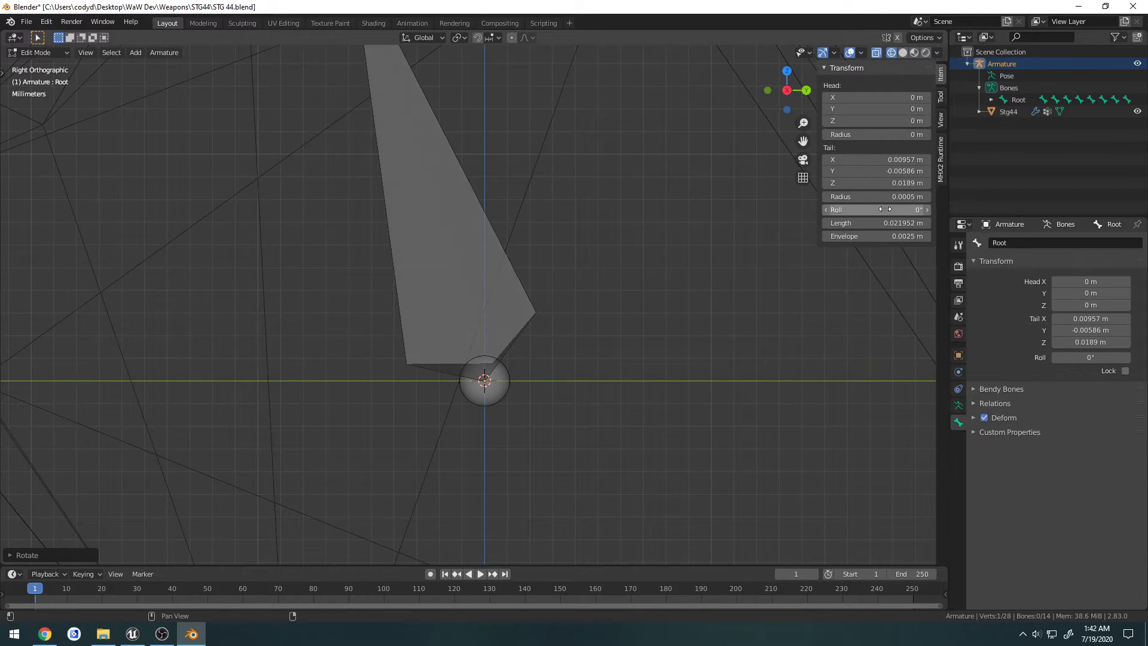
pyautogui.click(865, 161)
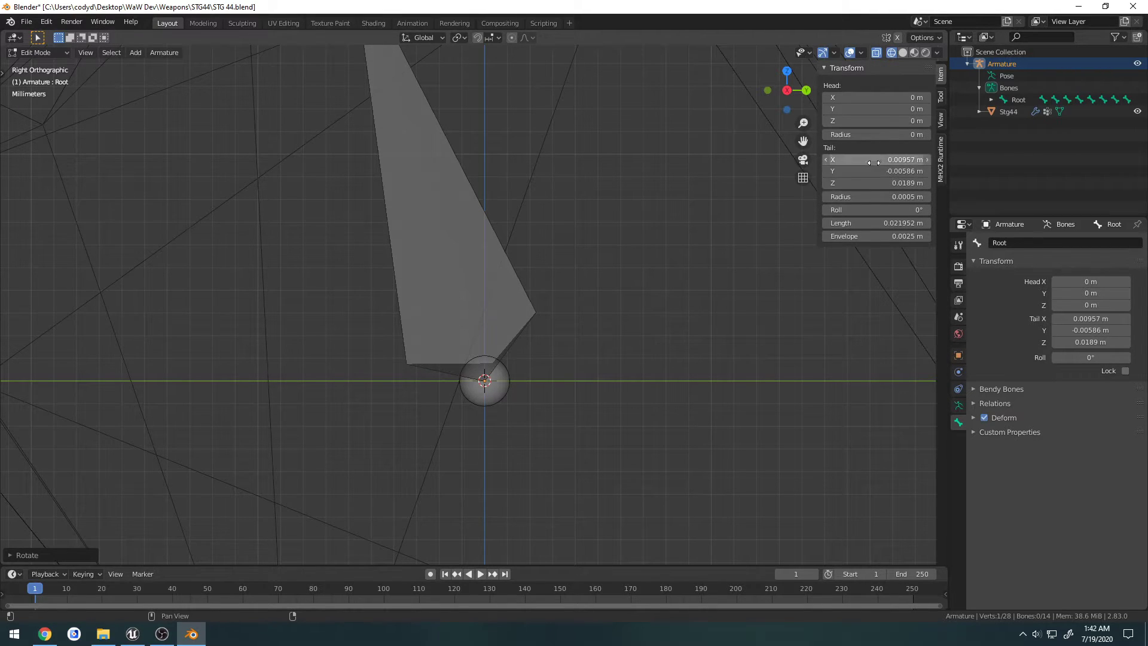
pyautogui.write('0')
pyautogui.press('Tab')
pyautogui.write('0')
pyautogui.press('Return')
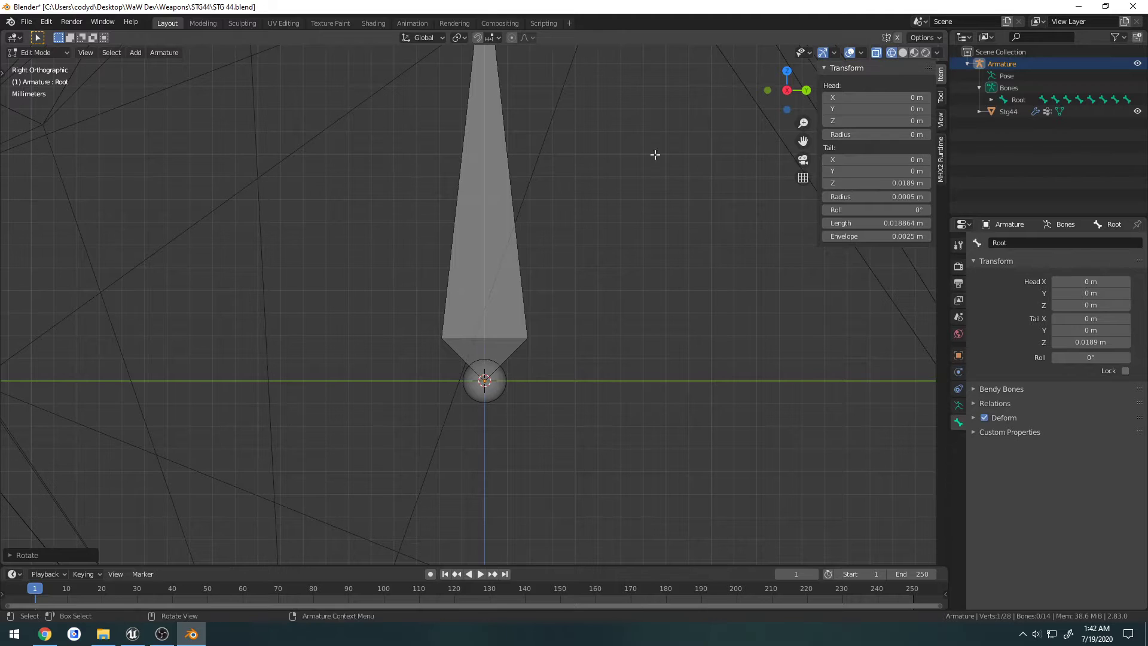
# Shorten the Root bone by lowering its tail to Z 0.00886 m and save the file
pyautogui.keyDown('shift'); pyautogui.moveTo(654, 153); pyautogui.dragTo(625, 248, button='middle'); pyautogui.keyUp('shift')
pyautogui.scroll(-5, 621, 251)
pyautogui.scroll(-2, 618, 254)
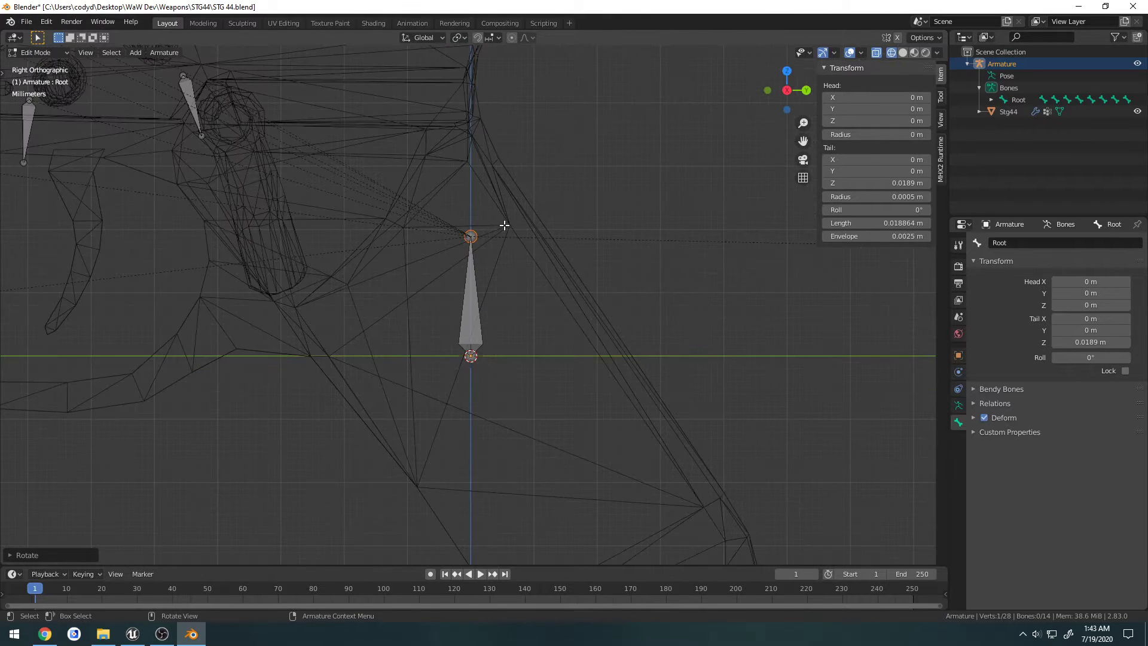
pyautogui.scroll(3, 485, 238)
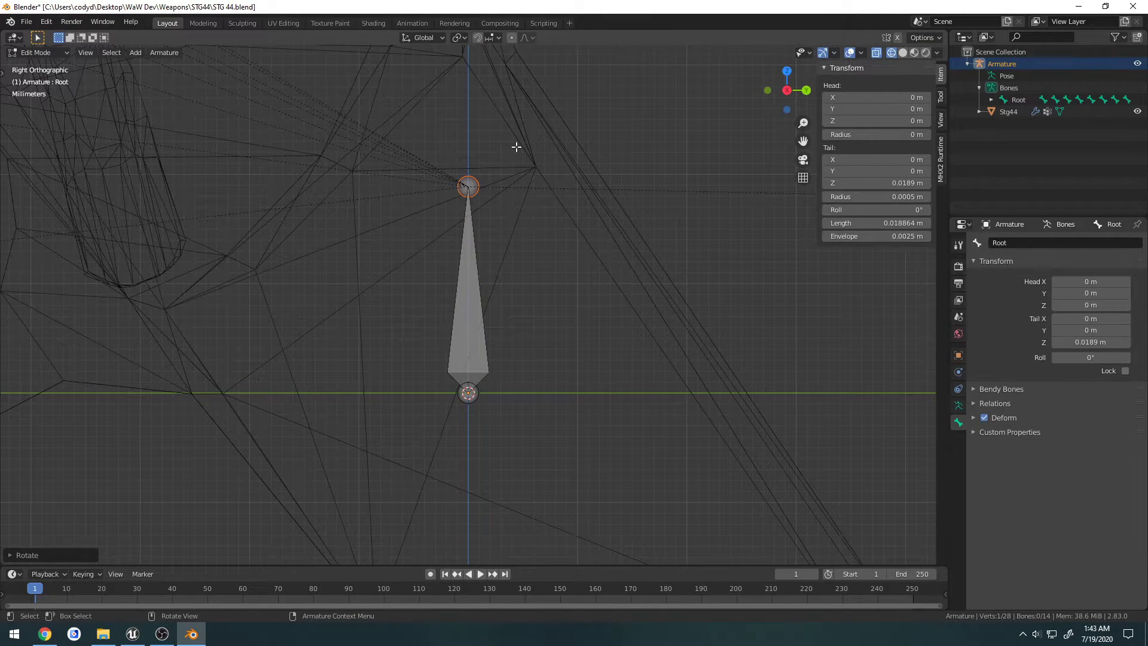
pyautogui.press('g')
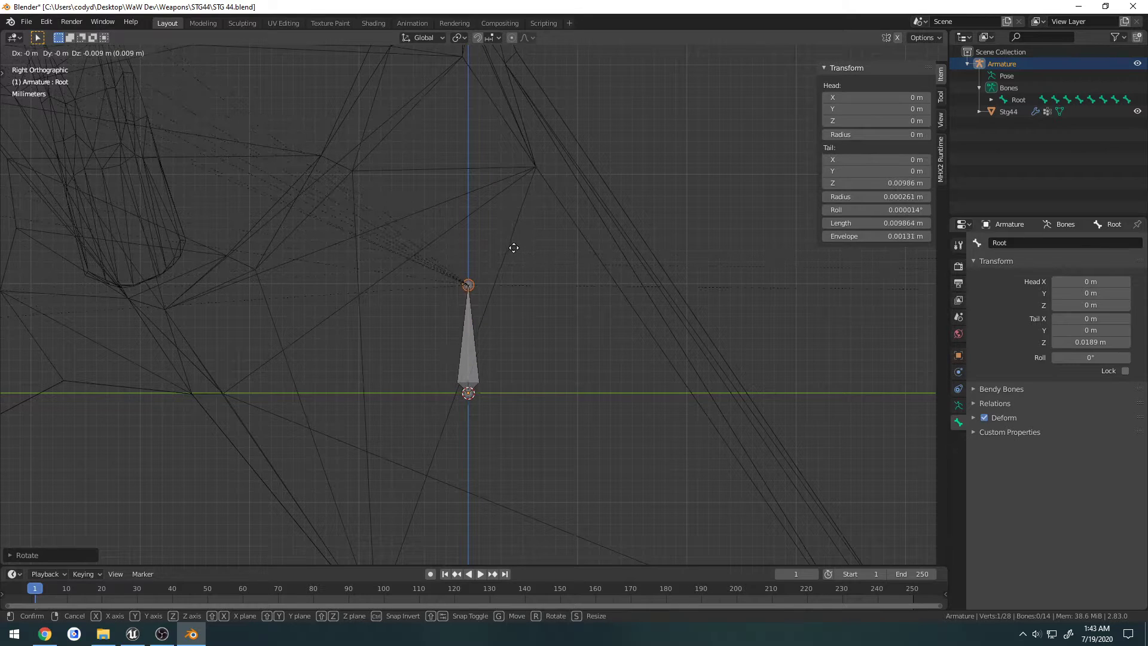
pyautogui.click(512, 249)
pyautogui.scroll(-5, 513, 253)
pyautogui.hotkey('ctrl', 's')
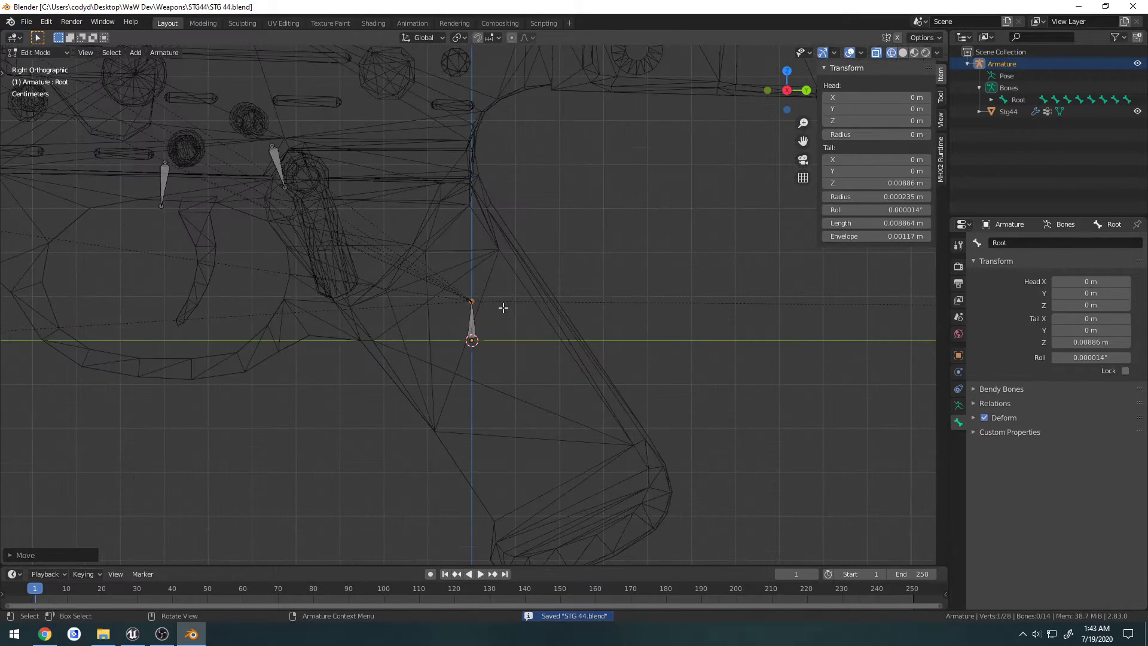
# Lengthen the Root bone by raising its tail along Z by about 0.01 m and check its head at the world origin
pyautogui.press('g')
pyautogui.press('z')
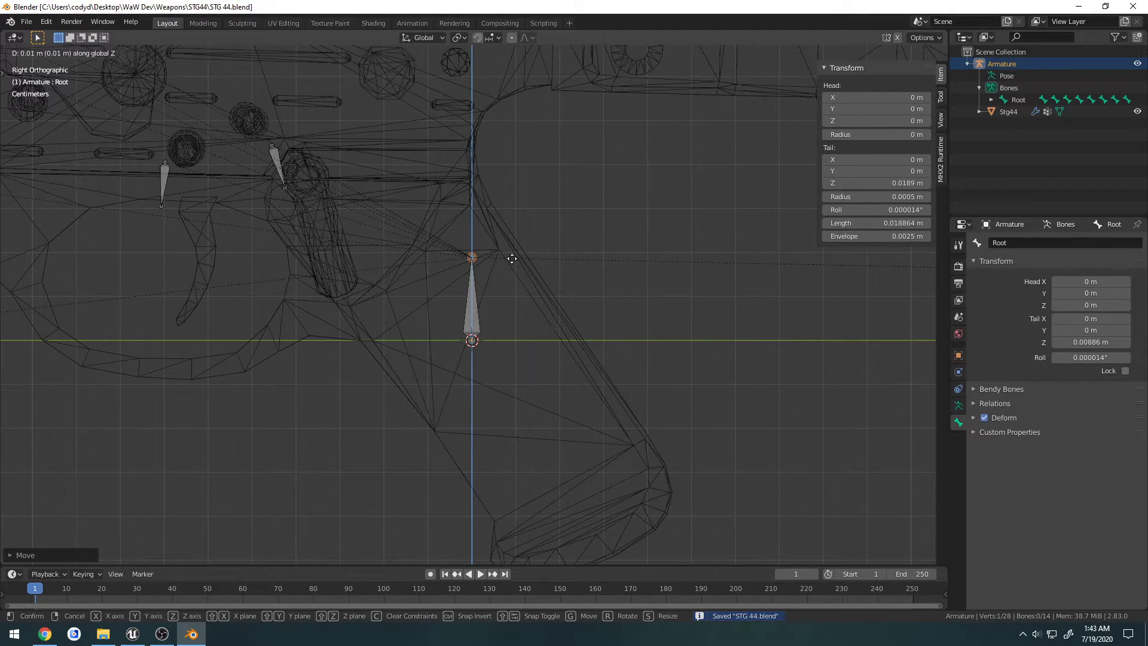
pyautogui.click(511, 258)
pyautogui.scroll(-5, 512, 259)
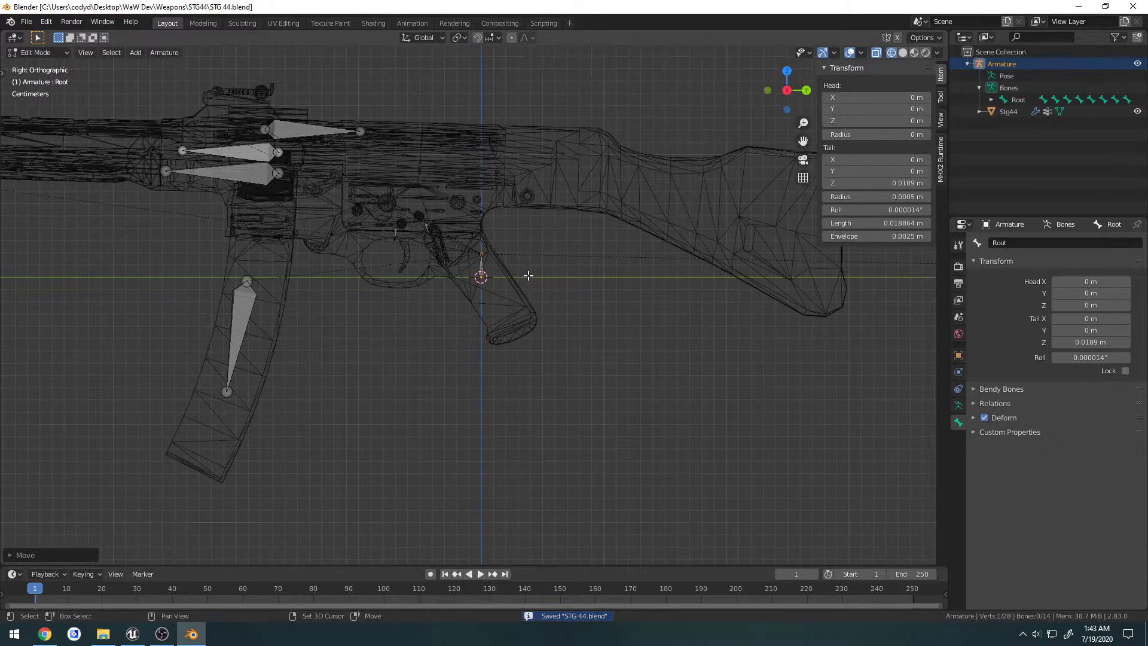
pyautogui.scroll(10, 528, 275)
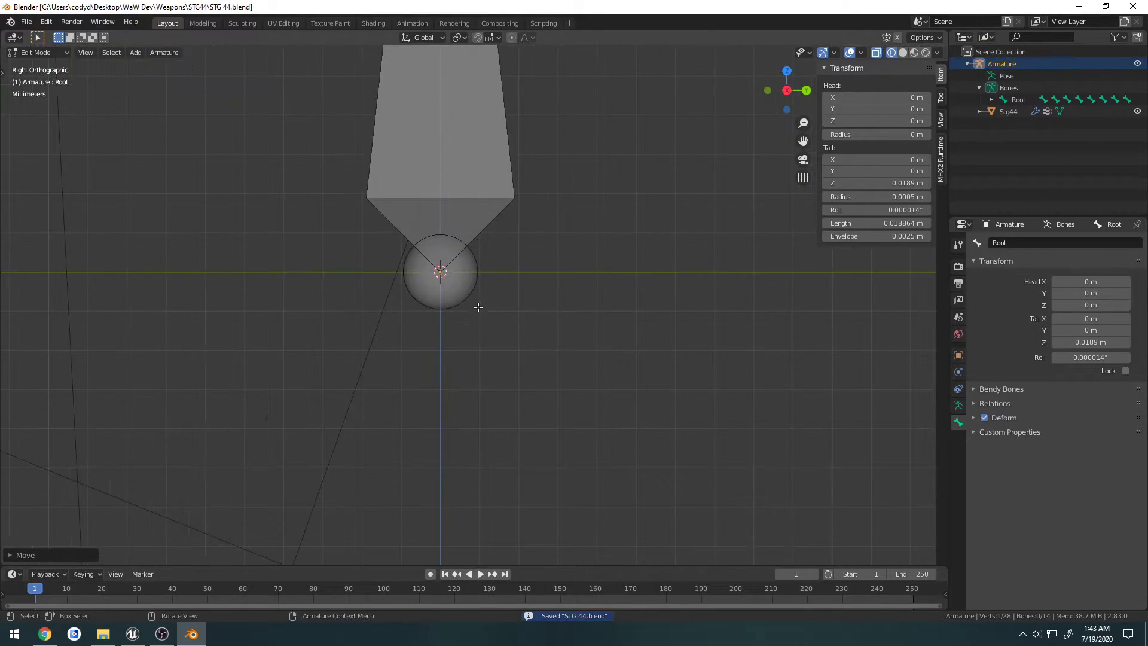
pyautogui.scroll(8, 478, 307)
pyautogui.scroll(-15, 347, 179)
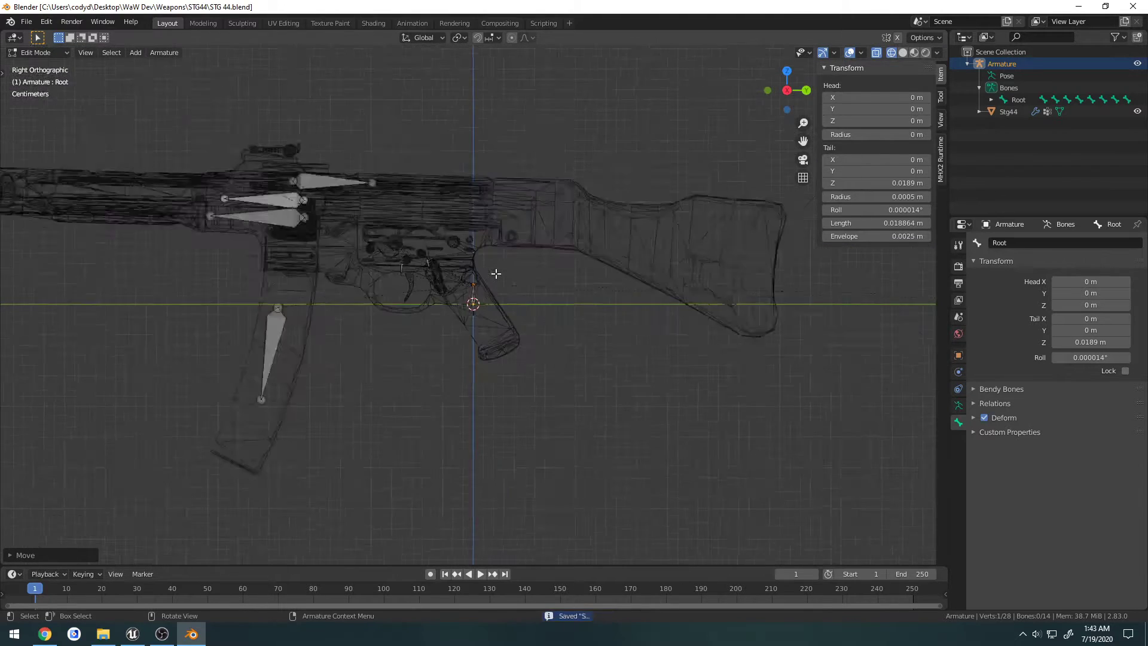
# Return to Object Mode with solid shading and select the Stg44 mesh together with the armature
pyautogui.press('Tab')
pyautogui.click(448, 287)
pyautogui.press('z')
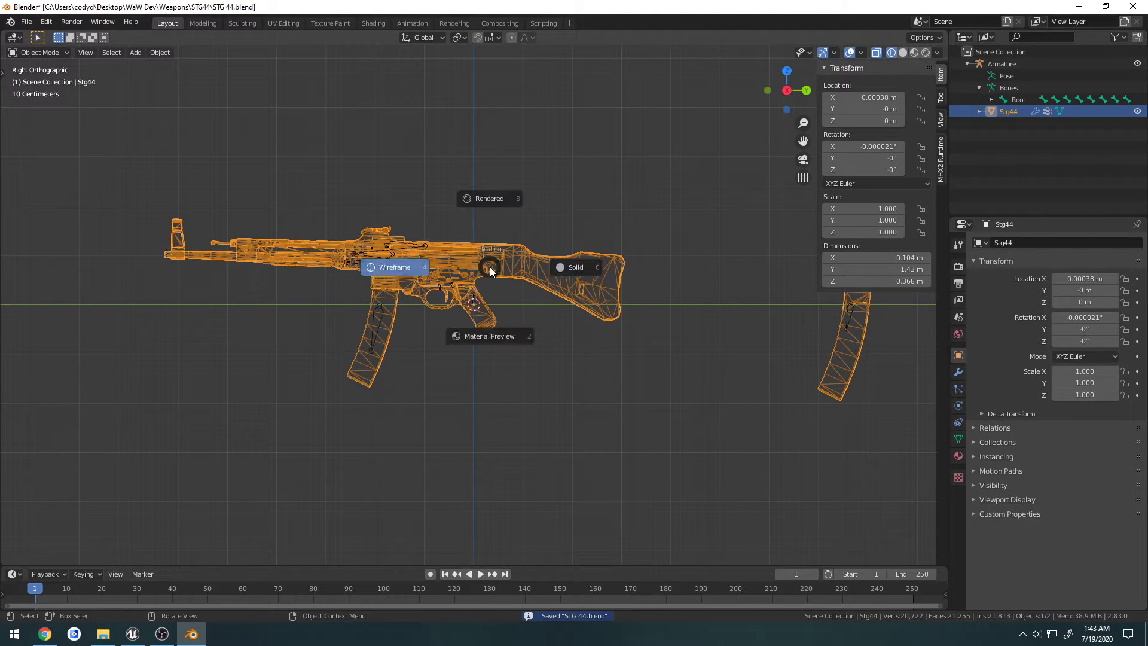
pyautogui.click(555, 267)
pyautogui.scroll(2, 383, 269)
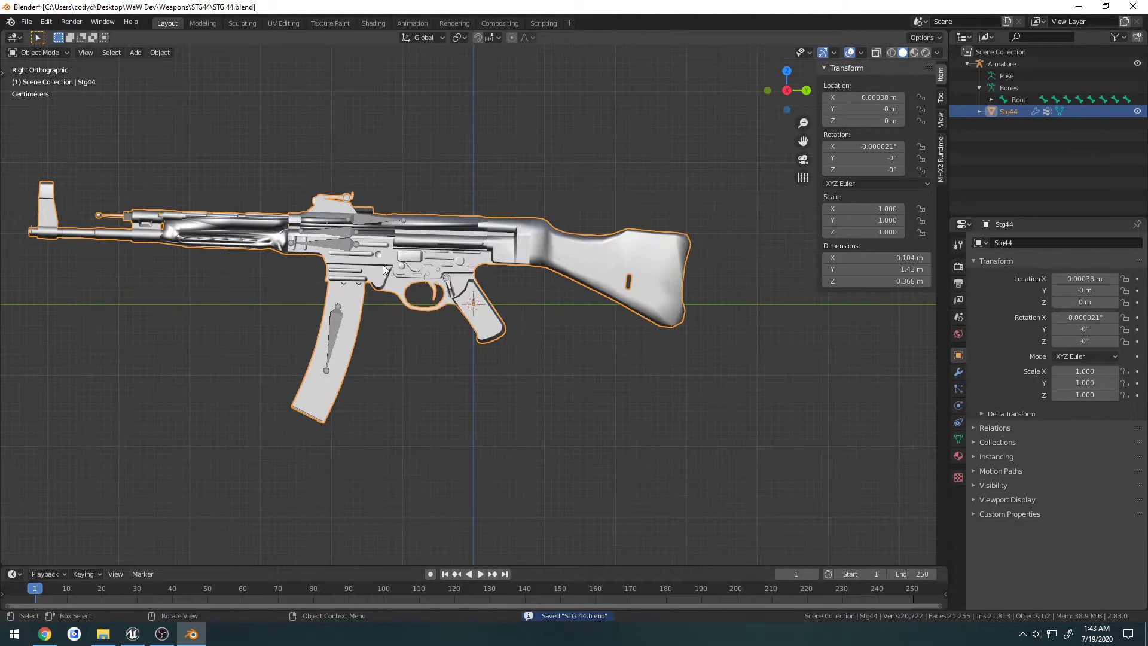
pyautogui.keyDown('shift'); pyautogui.click(344, 246); pyautogui.keyUp('shift')
# Export the selected mesh and armature as FBX, overwriting Stg44.FBX in the STG44 folder
pyautogui.click(27, 22)
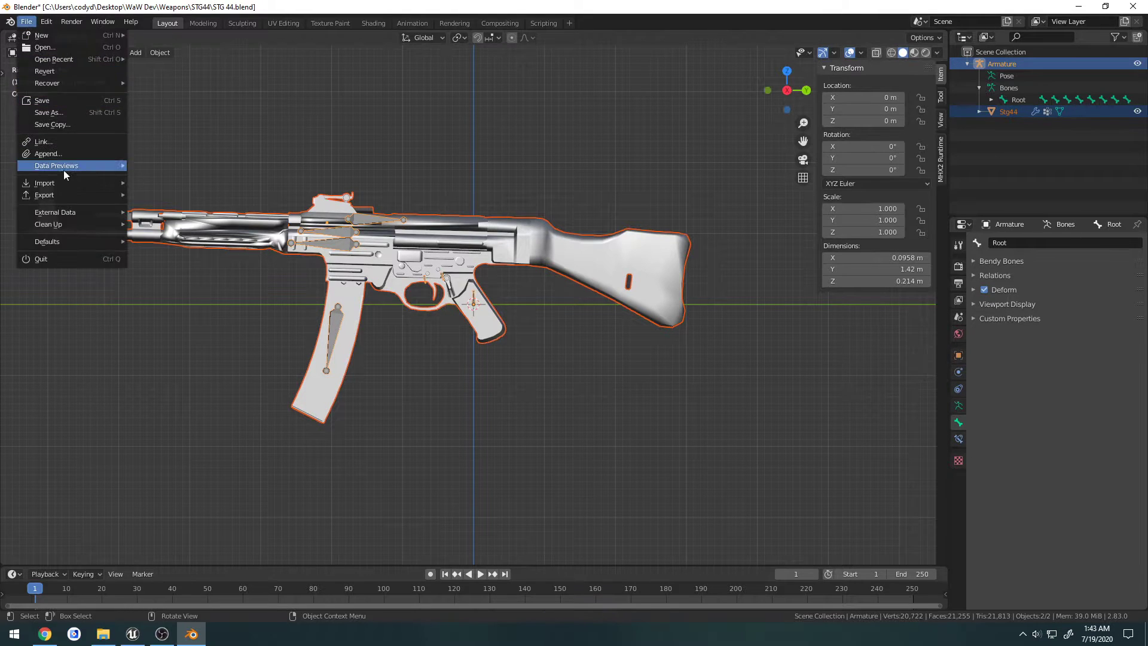
pyautogui.moveTo(90, 194)
pyautogui.click(170, 230)
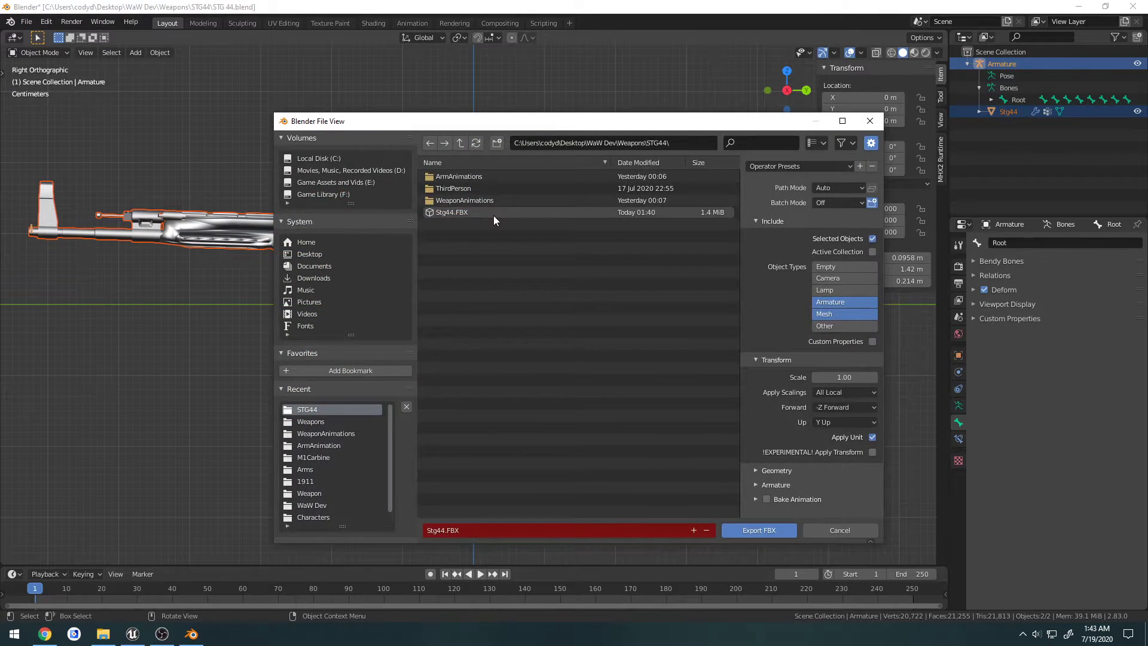
pyautogui.doubleClick(493, 215)
# Switch to Unreal Editor and import the exported Stg44 file from File Explorer into Content as a skeletal mesh
pyautogui.click(133, 632)
pyautogui.click(108, 630)
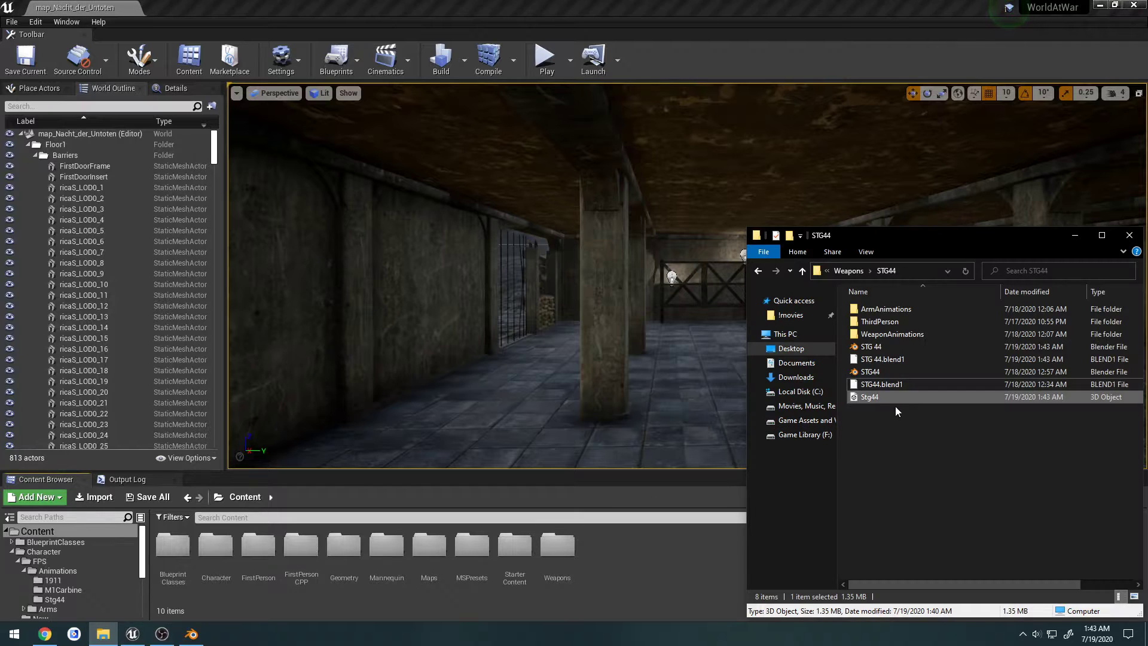
pyautogui.moveTo(870, 397); pyautogui.dragTo(629, 550)
pyautogui.click(638, 538)
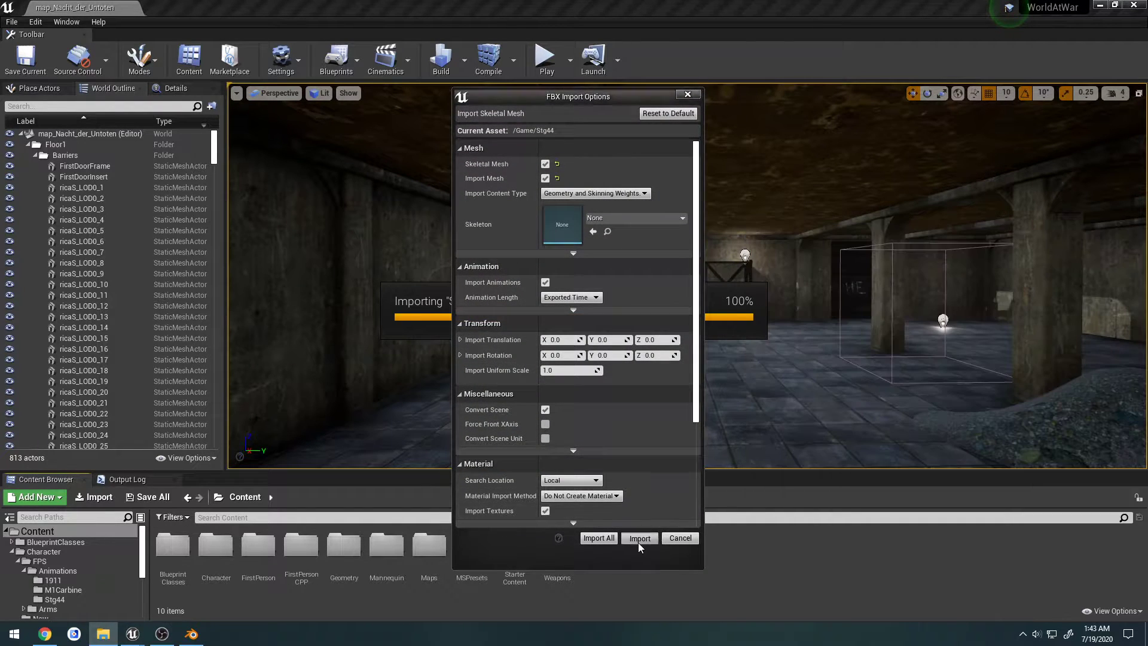
pyautogui.click(638, 538)
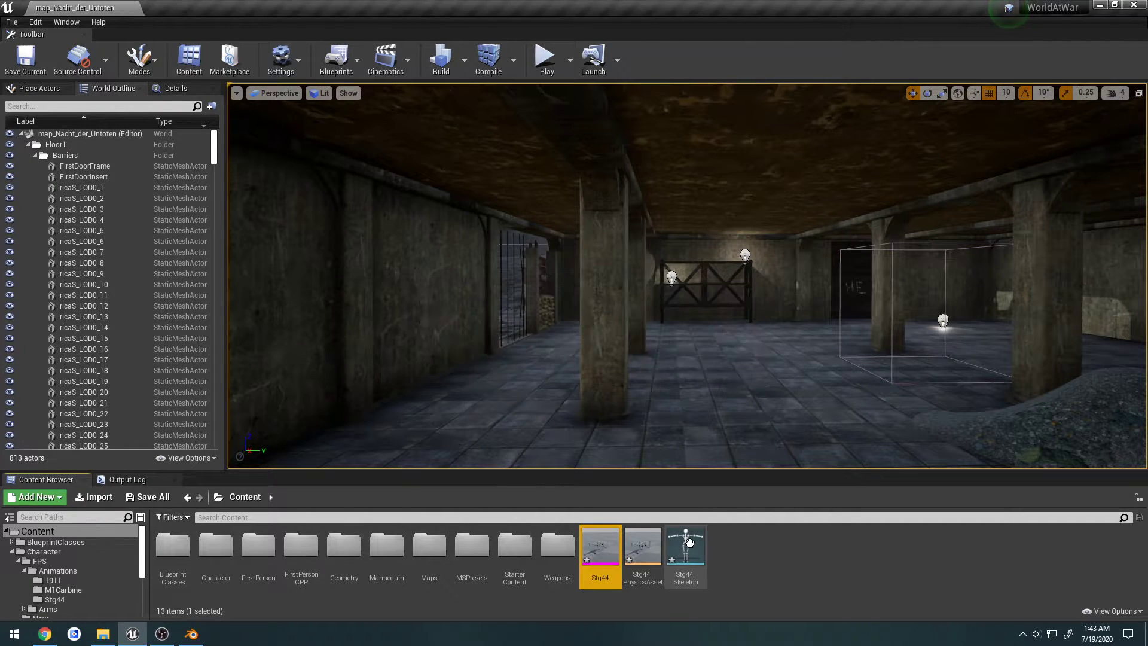
# Open Stg44_Skeleton, test-rotate the Root bone to check its pivot in the pistol grip, and close the skeleton editor
pyautogui.doubleClick(688, 544)
pyautogui.click(49, 107)
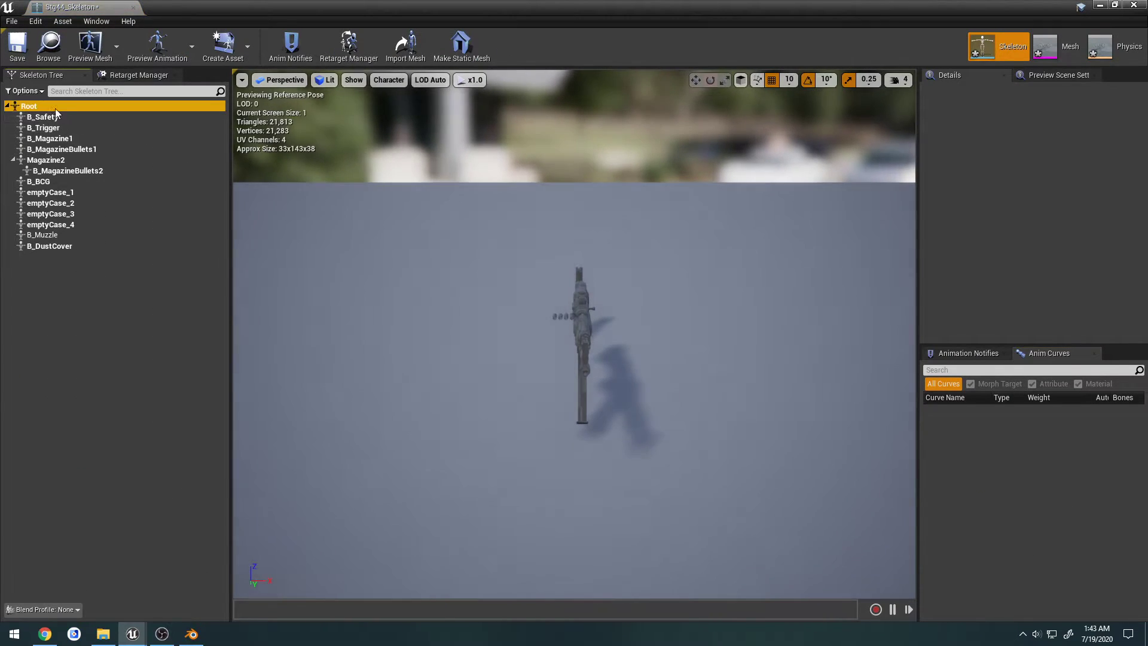
pyautogui.moveTo(461, 257); pyautogui.dragTo(287, 257, button='right')
pyautogui.scroll(-8, 538, 329)
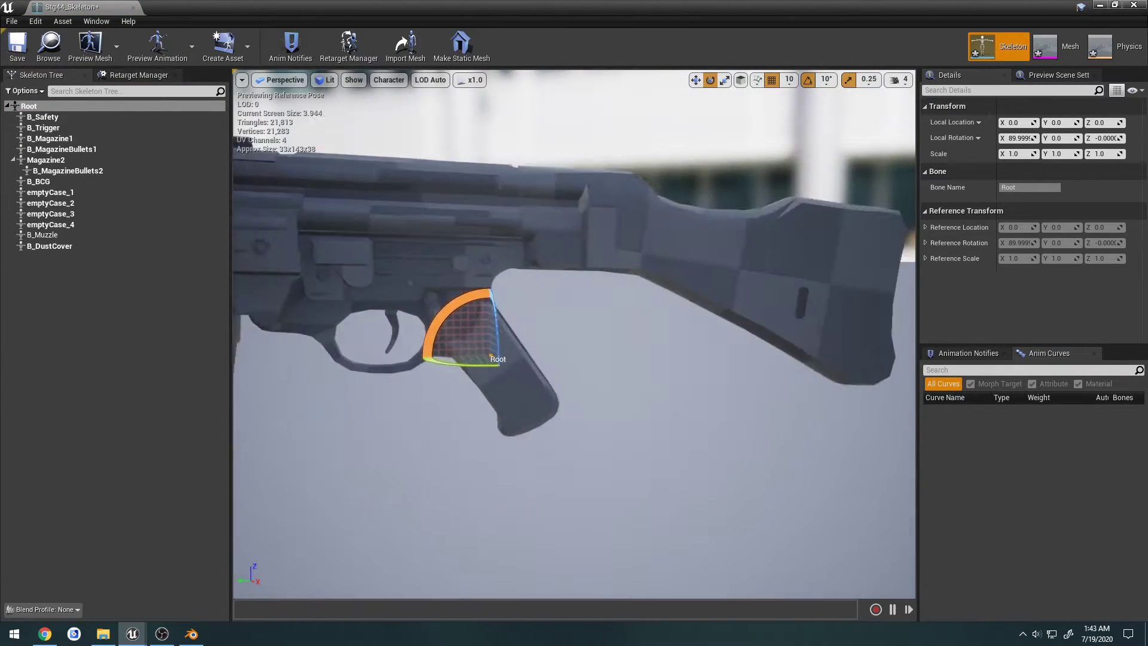
pyautogui.moveTo(478, 293); pyautogui.dragTo(490, 257)
pyautogui.moveTo(490, 257); pyautogui.dragTo(467, 251, button='right')
pyautogui.press('s')
pyautogui.click(134, 7)
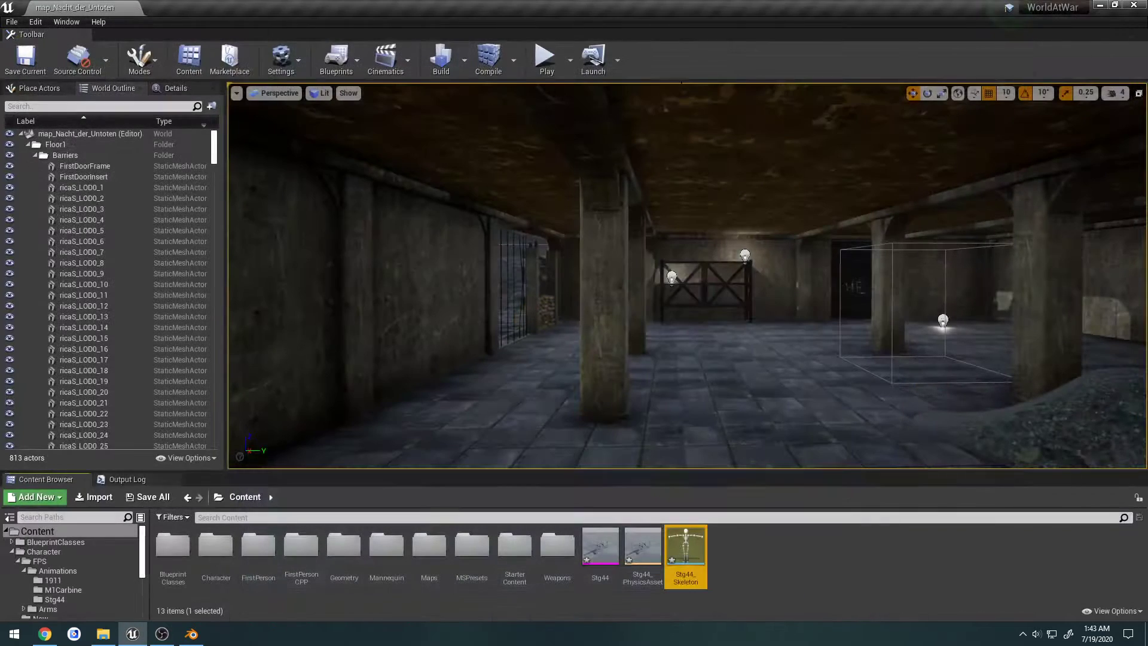
# Move the Stg44 mesh, physics asset and skeleton from Content into the Weapons/Stg44 folder
pyautogui.keyDown('shift'); pyautogui.click(601, 552); pyautogui.keyUp('shift')
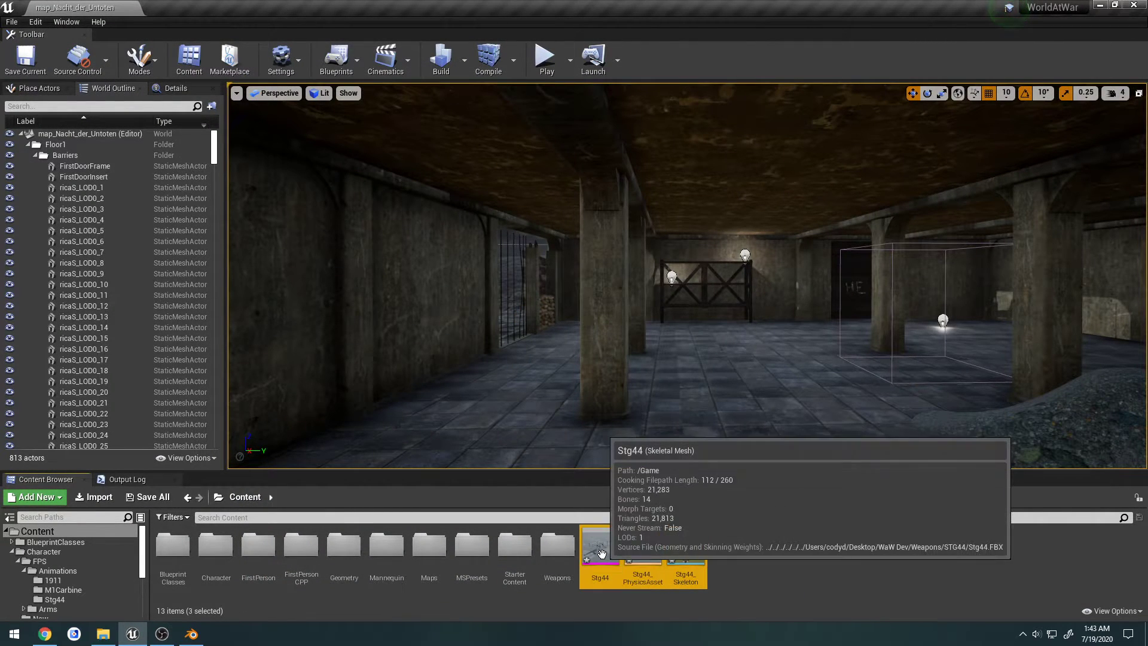
pyautogui.scroll(-4, 66, 583)
pyautogui.click(12, 599)
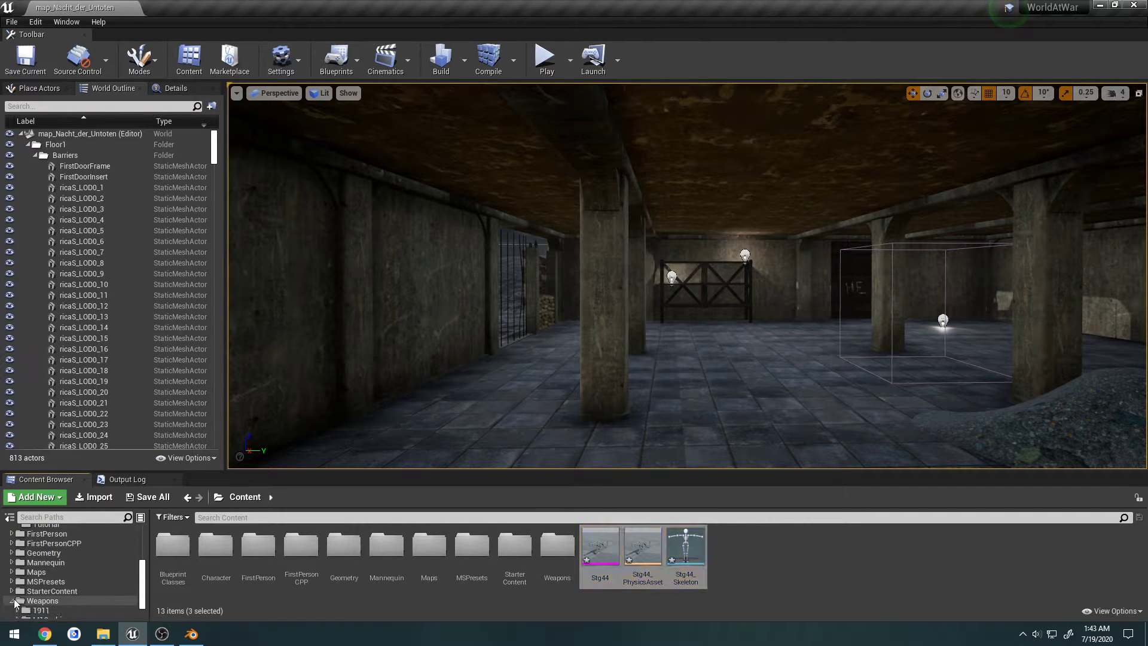
pyautogui.scroll(-2, 30, 598)
pyautogui.click(42, 601)
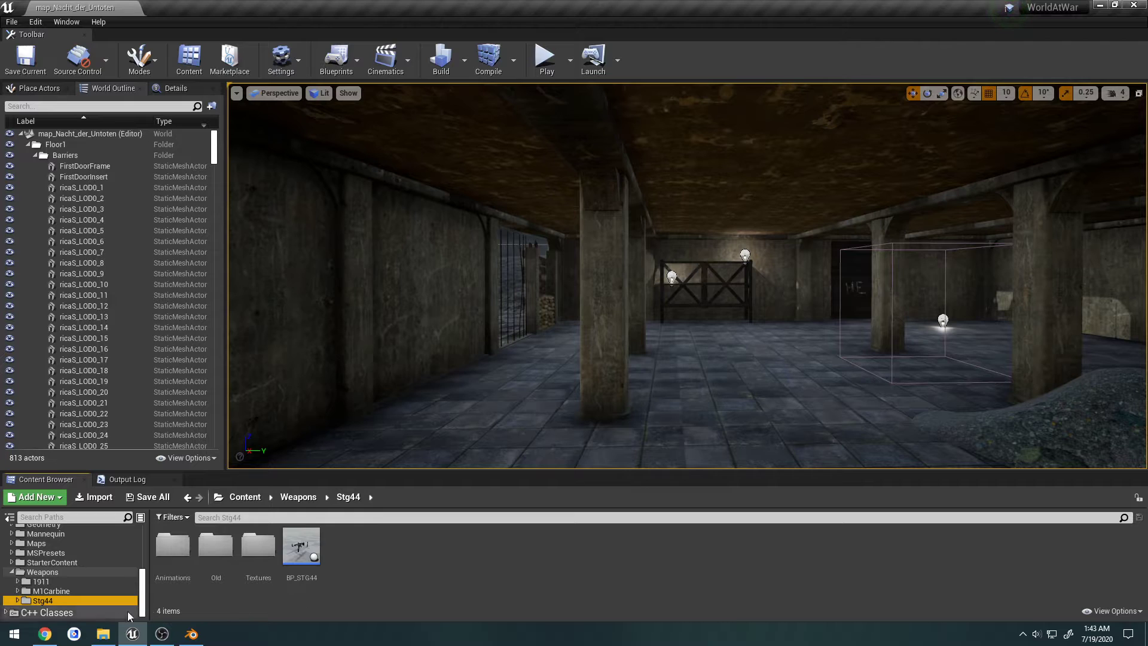
pyautogui.scroll(5, 70, 578)
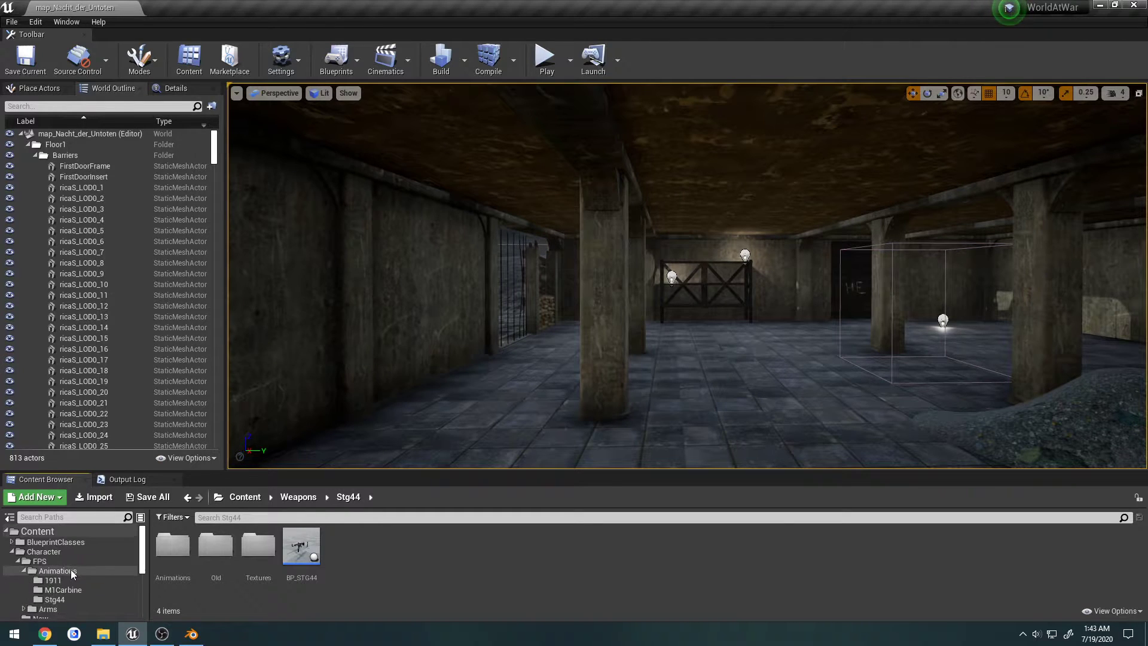
pyautogui.click(60, 531)
pyautogui.scroll(-5, 72, 574)
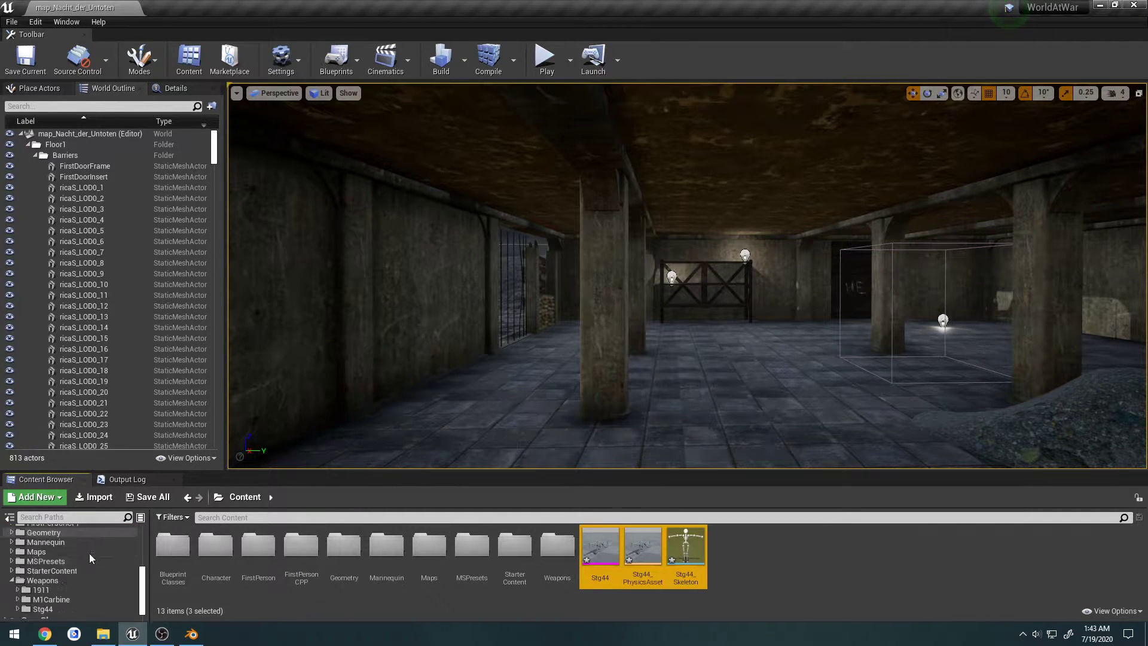
pyautogui.moveTo(566, 579); pyautogui.dragTo(43, 600)
pyautogui.click(90, 573)
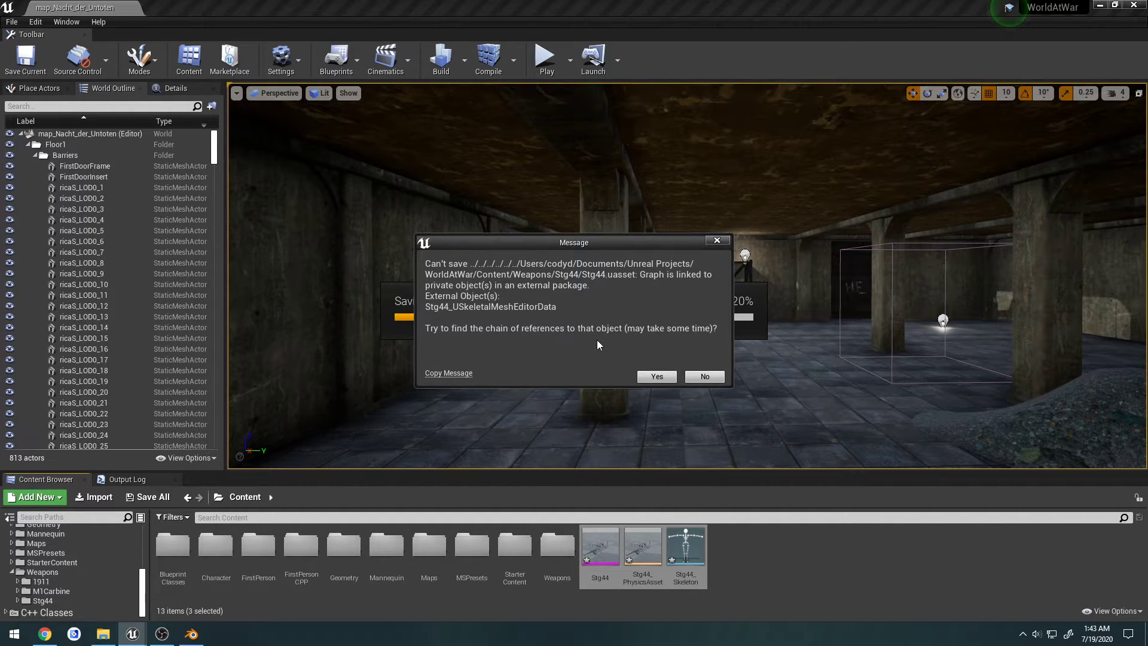
# Decline the reference search, cancel saving the assets, close the message log and open the Weapons/Stg44 folder
pyautogui.click(706, 376)
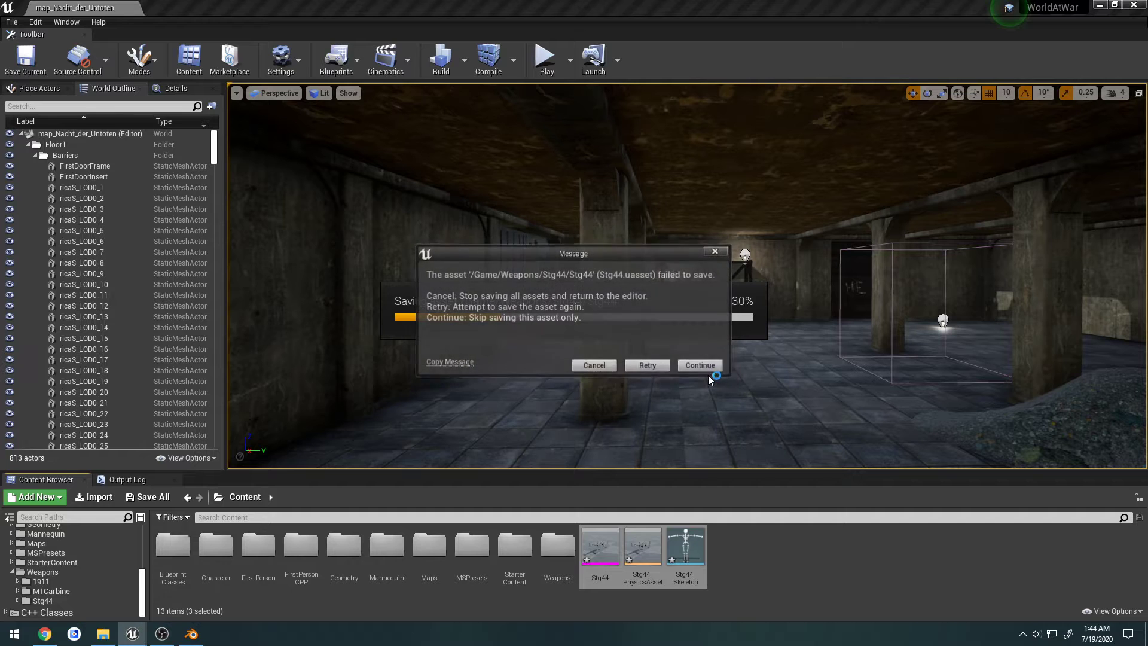
pyautogui.click(605, 365)
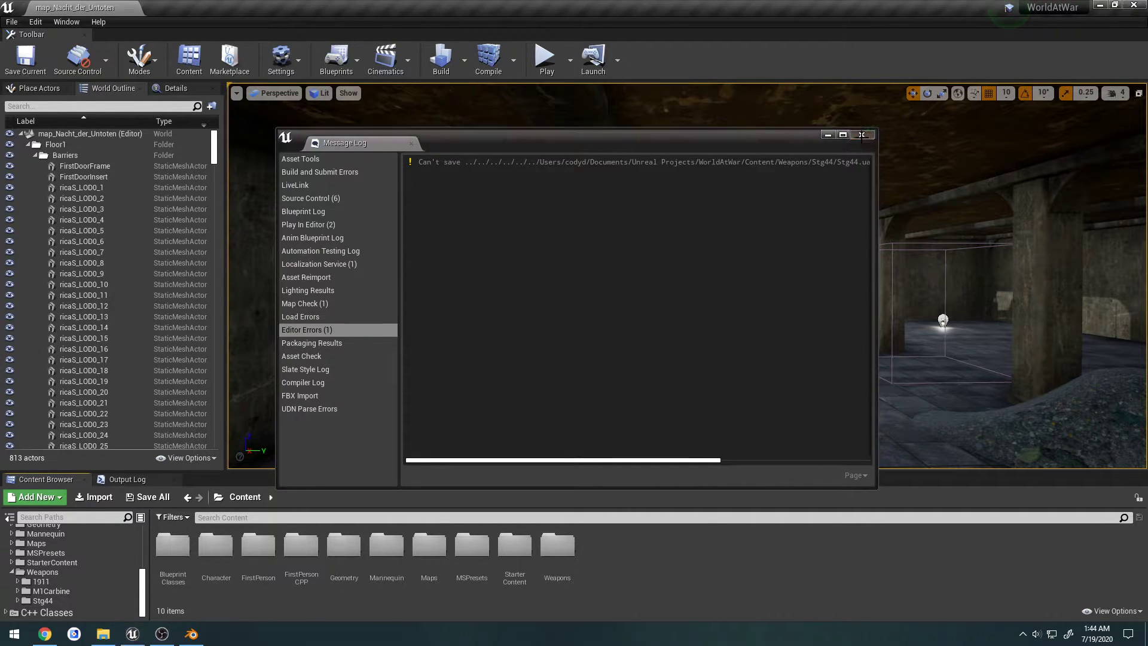
pyautogui.click(861, 135)
pyautogui.click(60, 600)
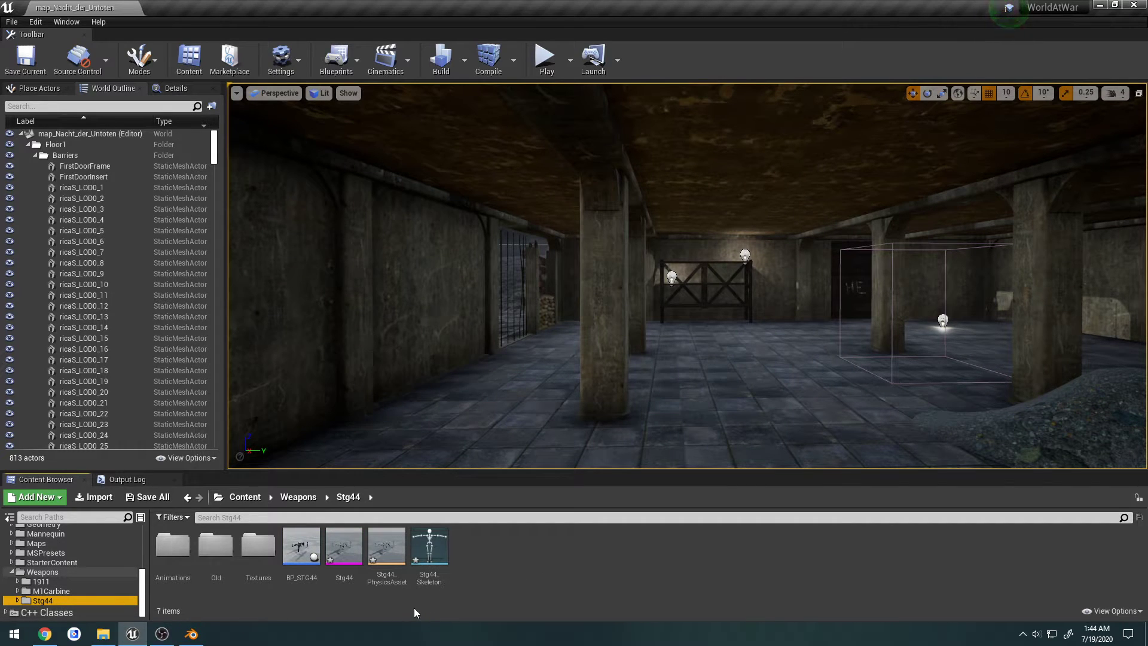
# Check the Stg44 mesh in its editor, close it, try to save all assets, and decline the reference search
pyautogui.doubleClick(344, 546)
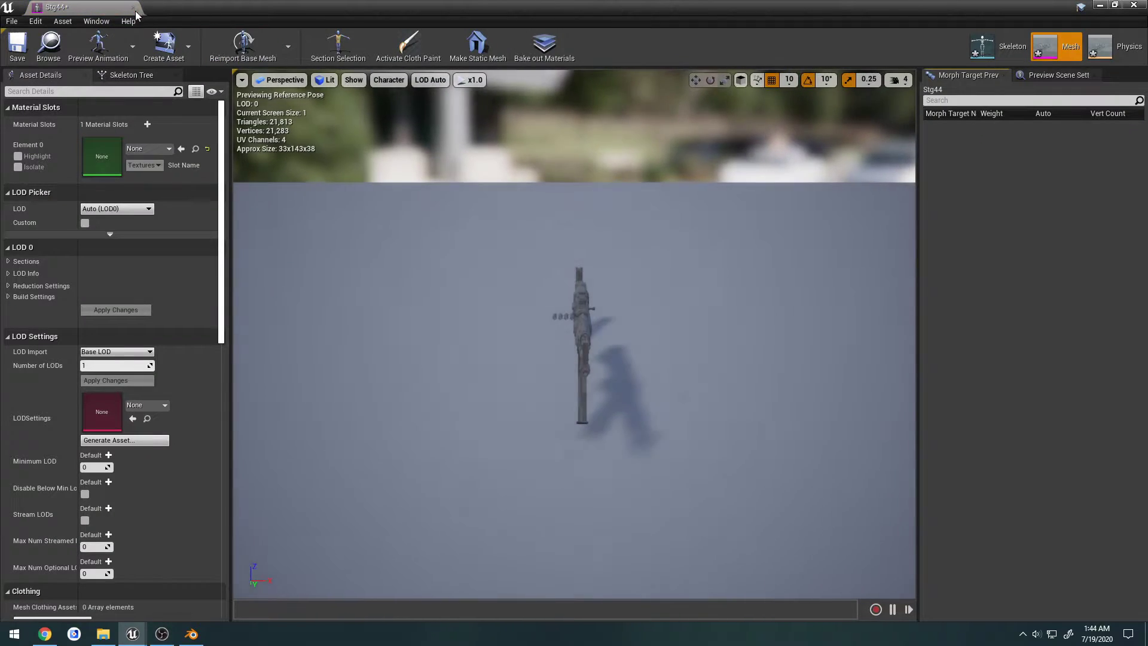
pyautogui.click(133, 8)
pyautogui.click(11, 22)
pyautogui.click(29, 125)
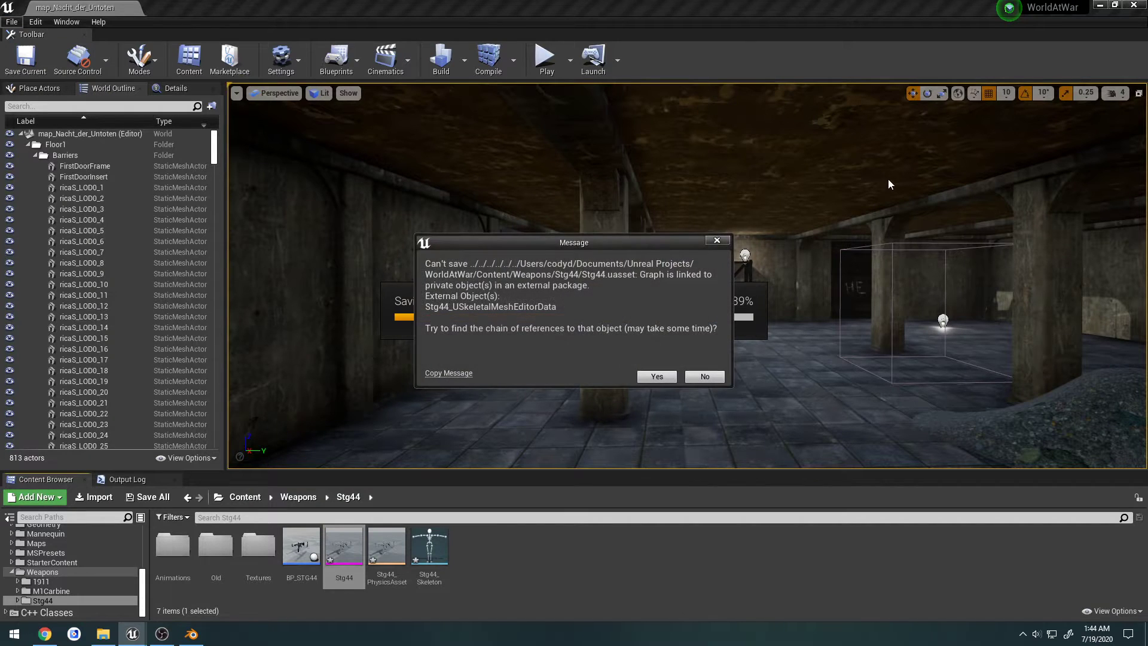
pyautogui.click(704, 376)
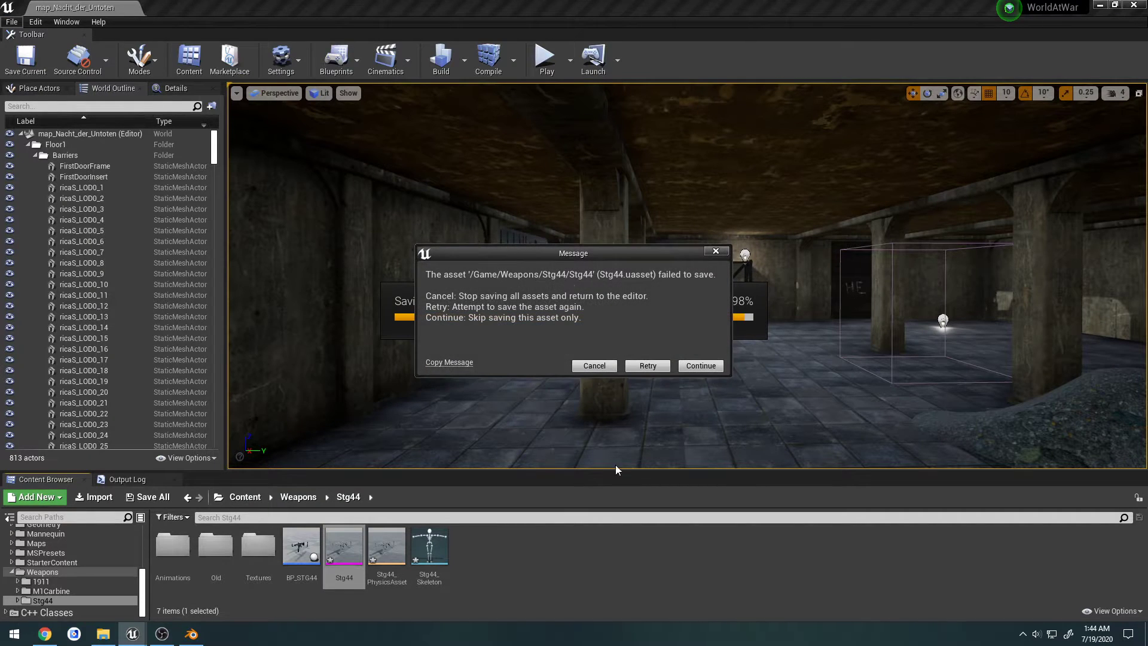
pyautogui.click(719, 254)
pyautogui.click(866, 135)
# Force delete the Stg44 mesh, Stg44_PhysicsAsset and Stg44_Skeleton from the Weapons/Stg44 folder
pyautogui.keyDown('shift'); pyautogui.click(434, 541); pyautogui.keyUp('shift')
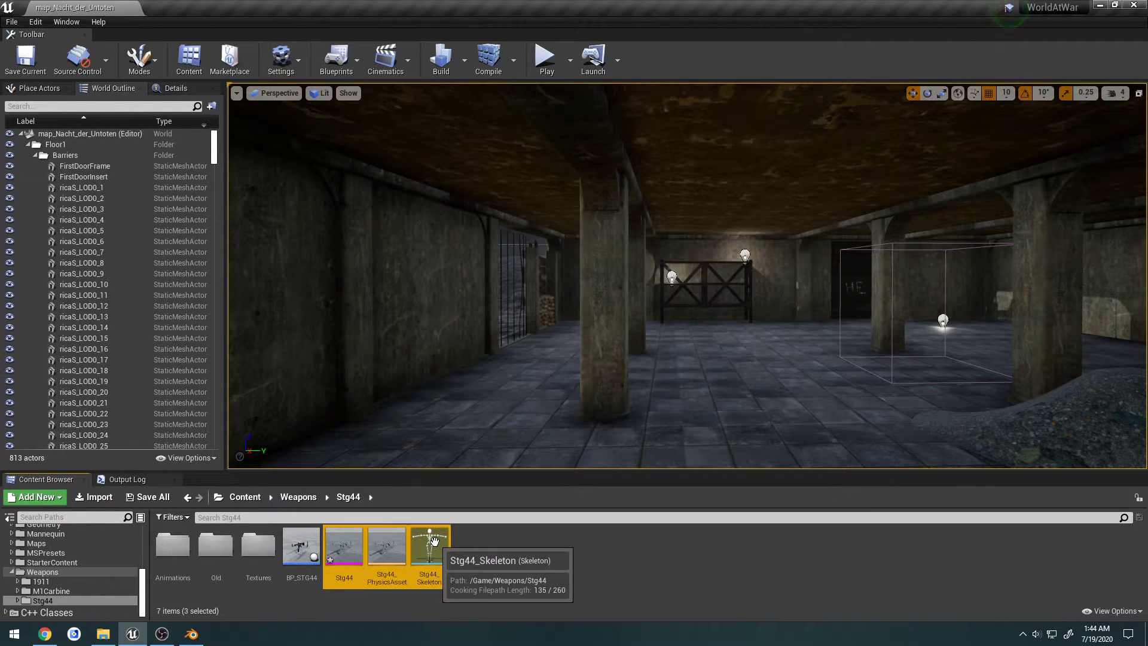
pyautogui.press('Delete')
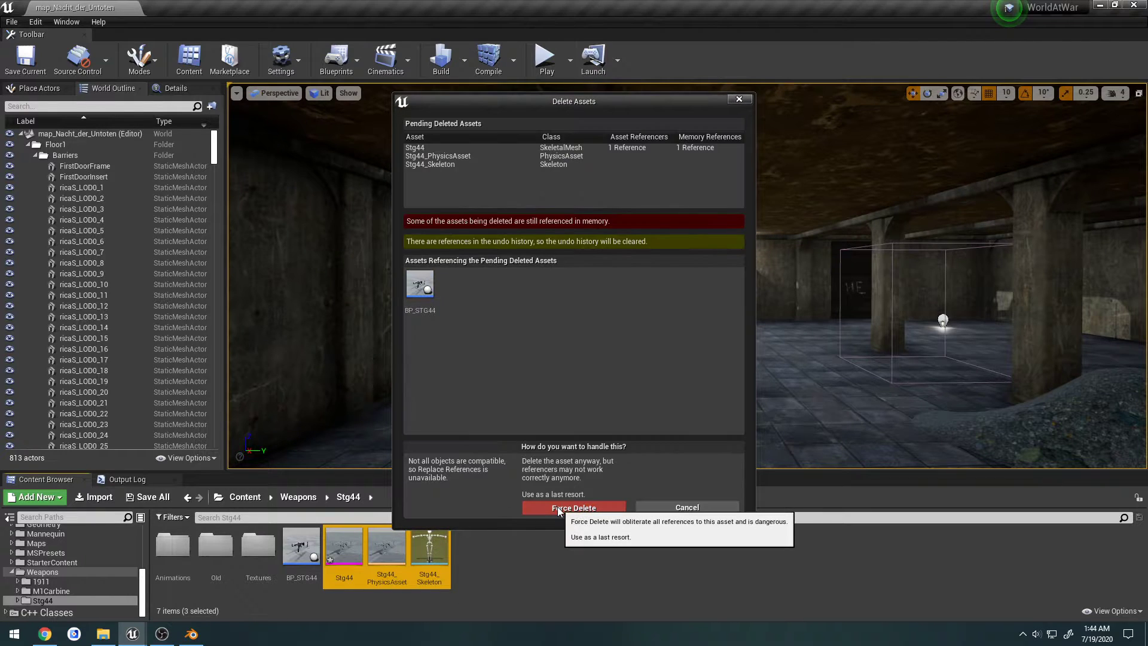
pyautogui.click(574, 506)
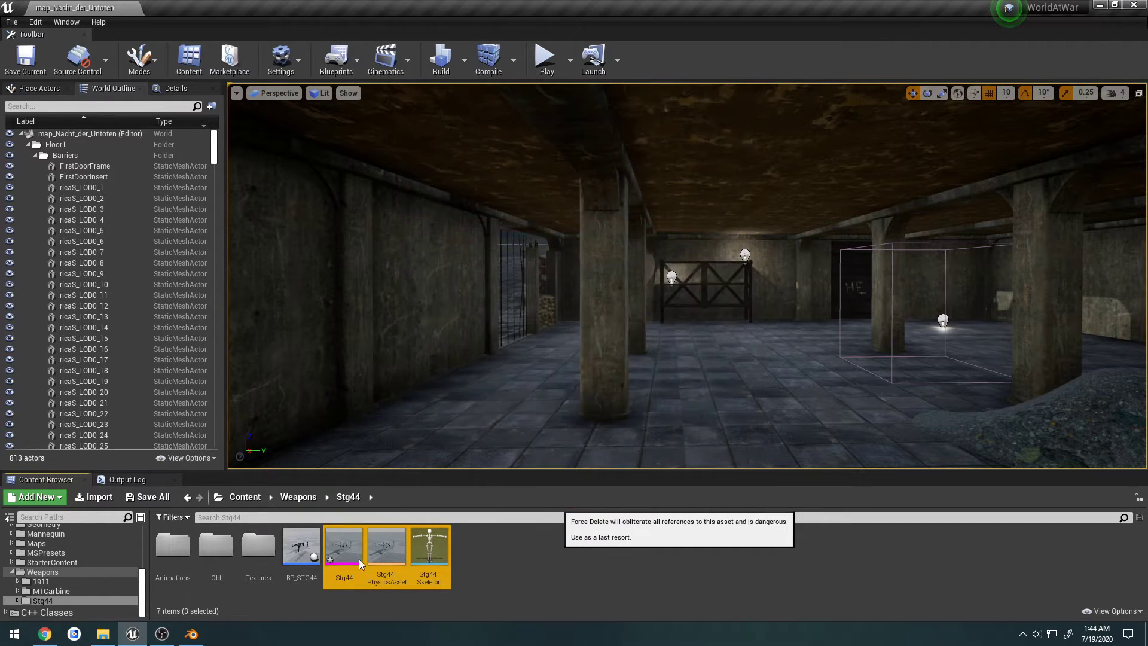
# Open the BP_STG44 blueprint, check the WeaponMesh component's skeletal mesh assignment, and close the blueprint
pyautogui.doubleClick(297, 544)
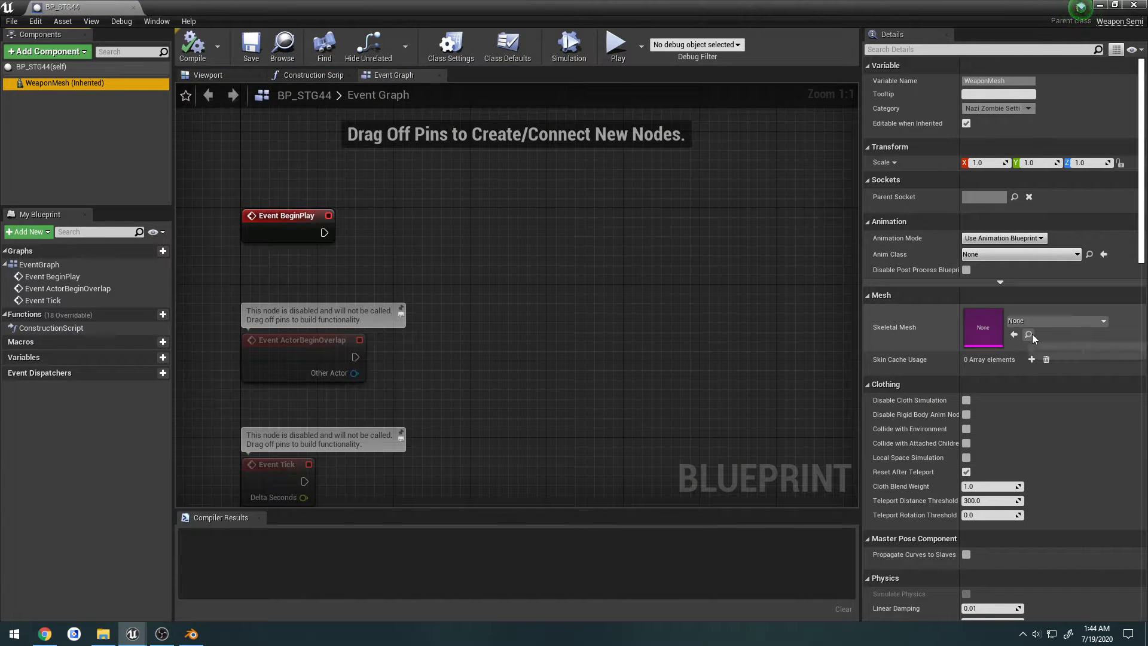
pyautogui.click(203, 72)
pyautogui.click(138, 7)
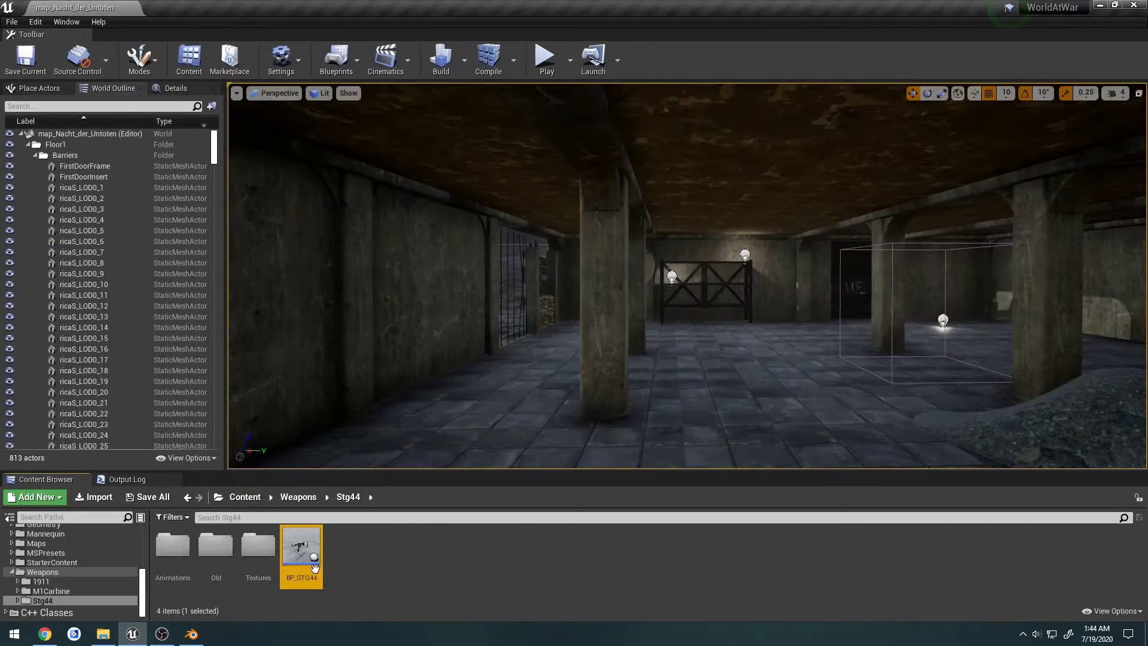
# Look through the Stg44 subfolders, including Textures and Animations, and return to the Stg44 folder
pyautogui.doubleClick(226, 553)
pyautogui.doubleClick(241, 551)
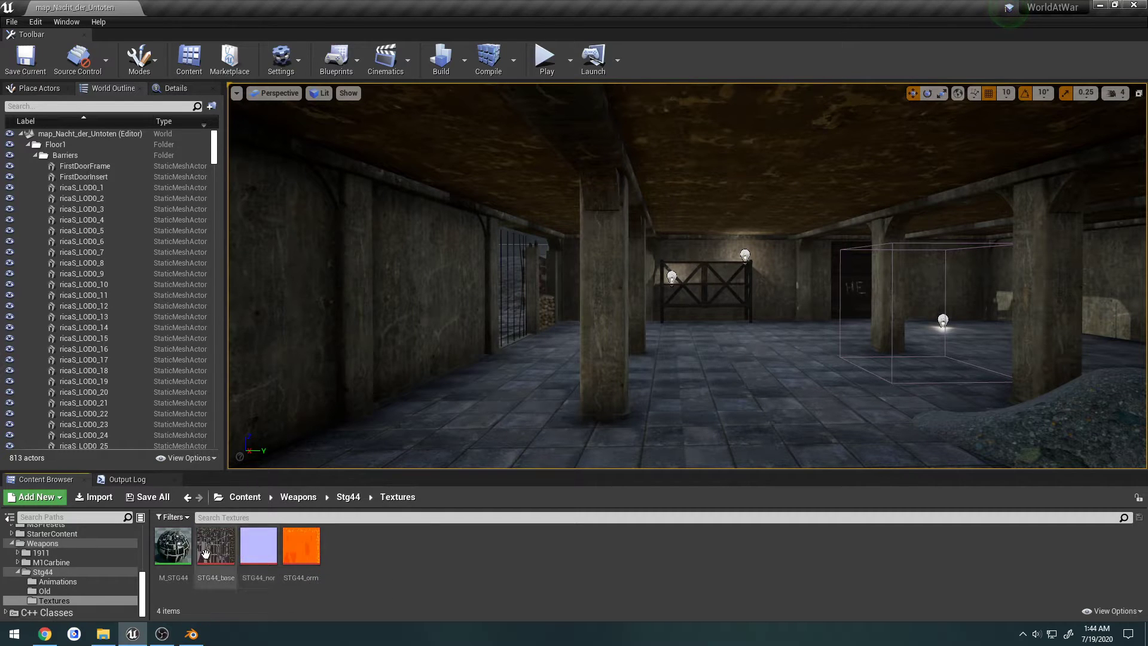
pyautogui.hotkey('alt', 'Left')
pyautogui.doubleClick(169, 553)
pyautogui.hotkey('alt', 'Left')
pyautogui.hotkey('alt', 'Left')
pyautogui.hotkey('alt', 'Right')
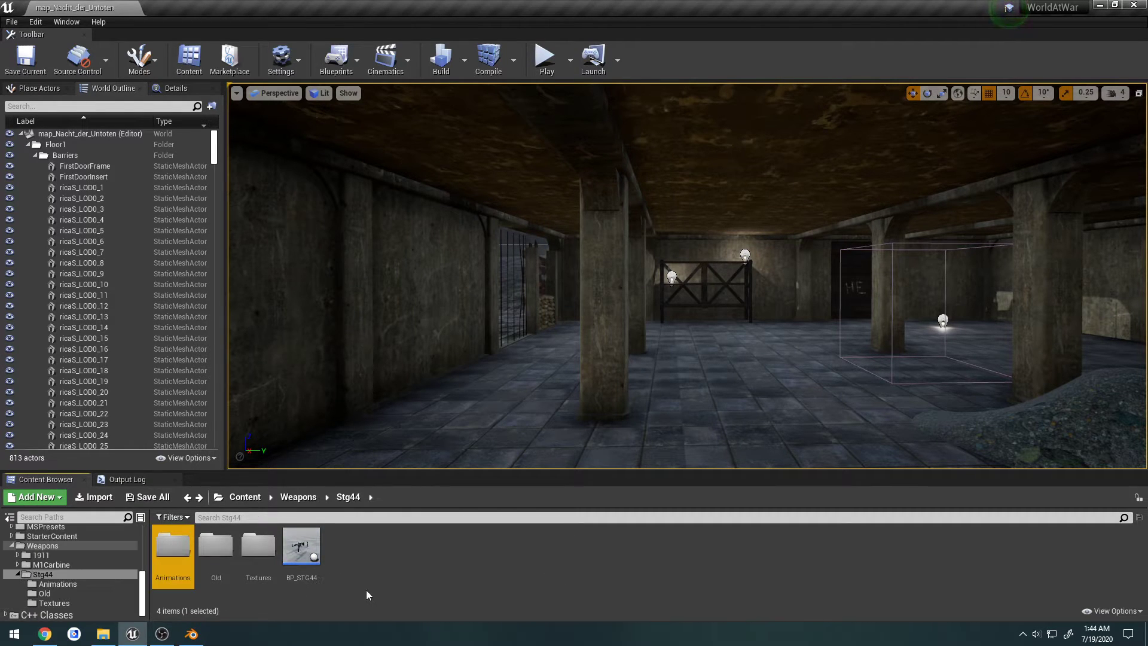
# Switch to Blender and put the rifle's armature into Edit Mode with the side bullet case bones in view
pyautogui.click(191, 634)
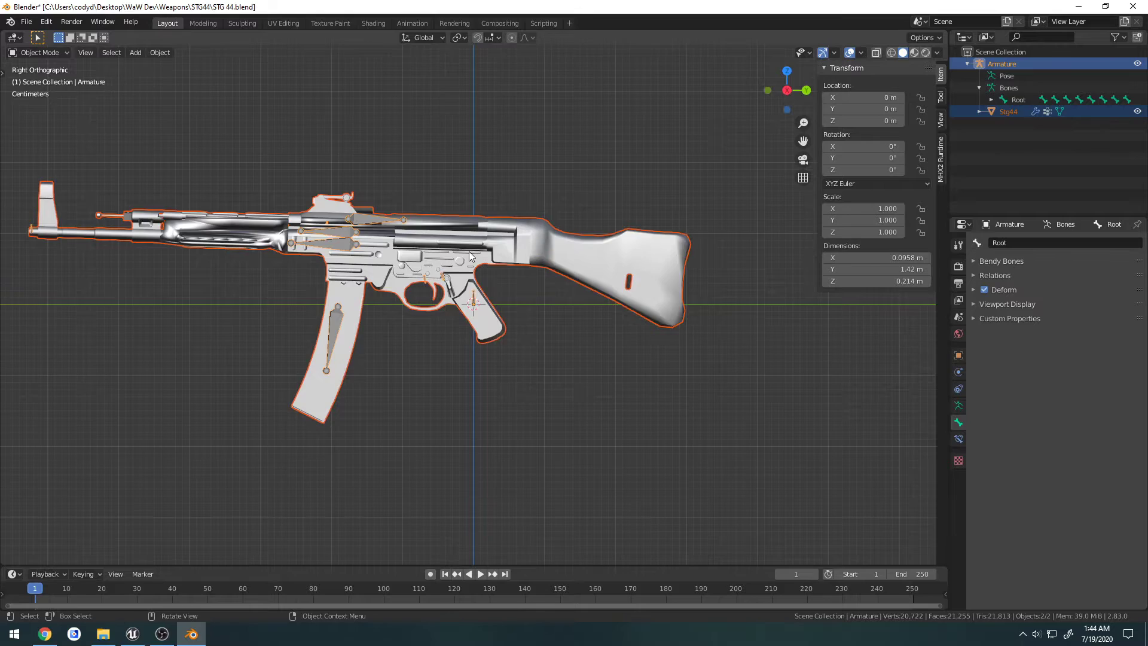
pyautogui.moveTo(469, 256); pyautogui.dragTo(525, 382, button='middle')
pyautogui.hotkey('ctrl', 'Tab')
pyautogui.click(435, 379)
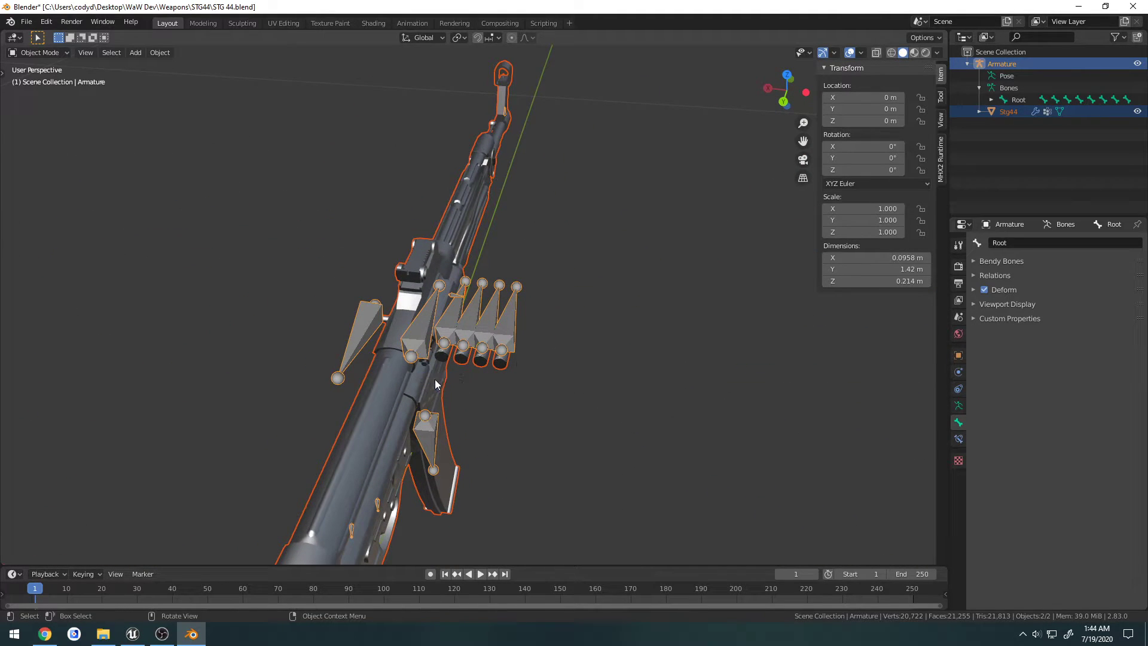
pyautogui.click(510, 325)
pyautogui.click(511, 325)
pyautogui.hotkey('ctrl', 'Tab')
pyautogui.click(546, 336)
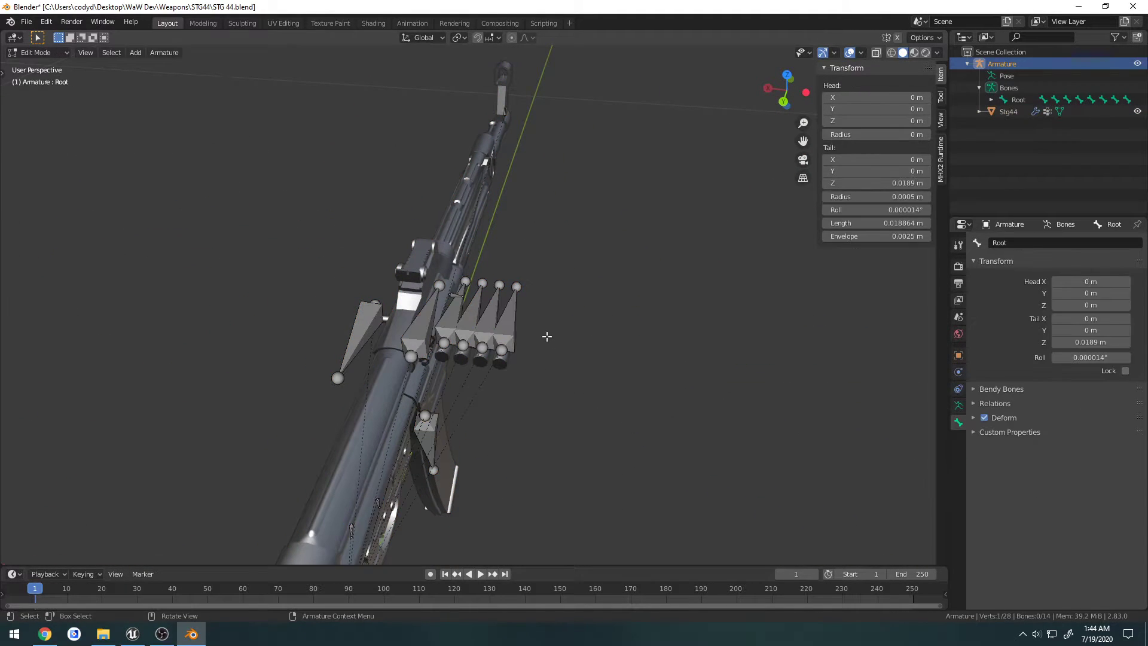
# Delete the four emptyCase bones on the loose cartridges beside the rifle
pyautogui.click(511, 318)
pyautogui.keyDown('shift'); pyautogui.click(489, 317); pyautogui.keyUp('shift')
pyautogui.keyDown('shift'); pyautogui.click(470, 315); pyautogui.keyUp('shift')
pyautogui.keyDown('shift'); pyautogui.click(454, 316); pyautogui.keyUp('shift')
pyautogui.moveTo(455, 315); pyautogui.dragTo(568, 327, button='middle')
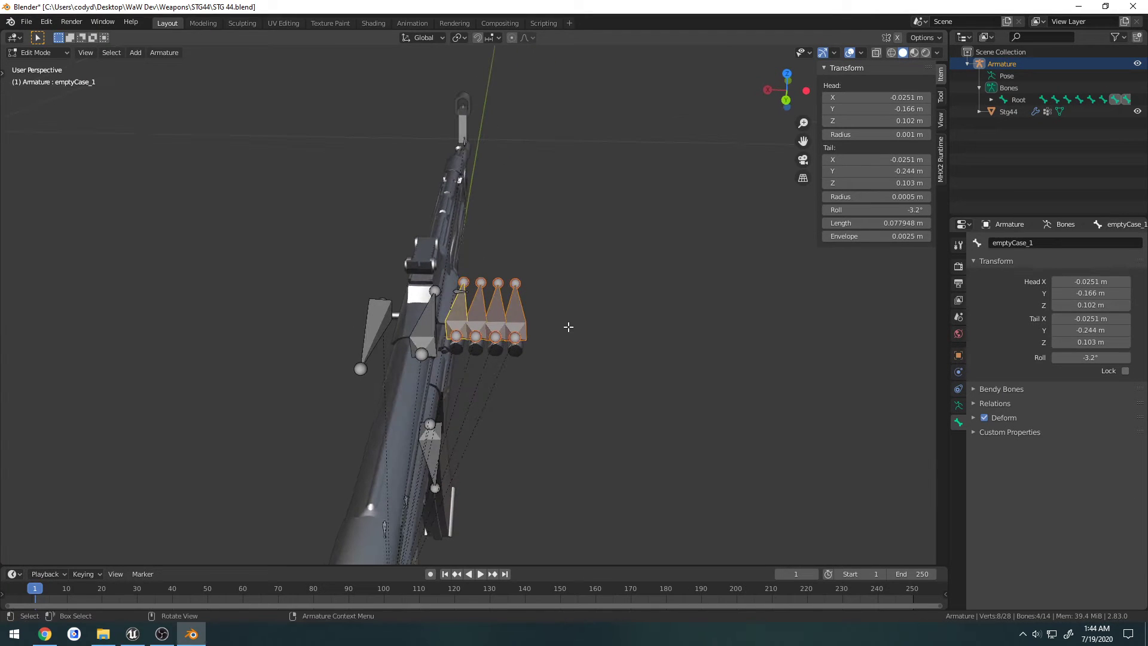
pyautogui.press('x')
pyautogui.click(565, 327)
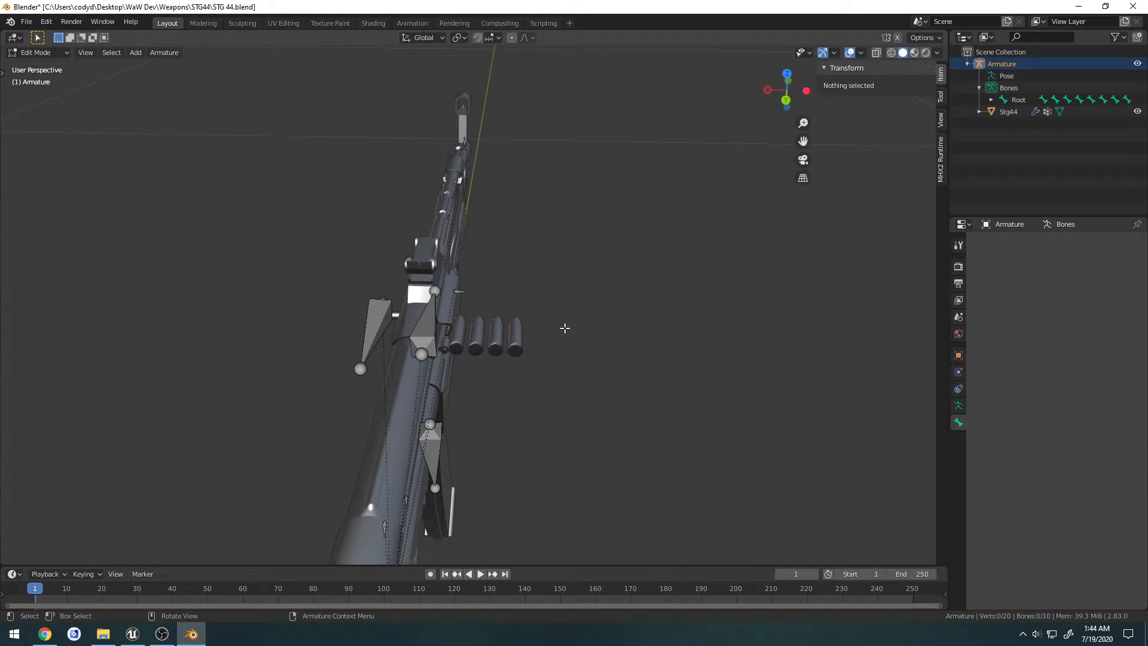
# Leave armature editing, select the Stg44 mesh and put it into Edit Mode
pyautogui.hotkey('ctrl', 'Tab')
pyautogui.click(500, 335)
pyautogui.click(404, 400)
pyautogui.hotkey('ctrl', 'Tab')
pyautogui.click(525, 397)
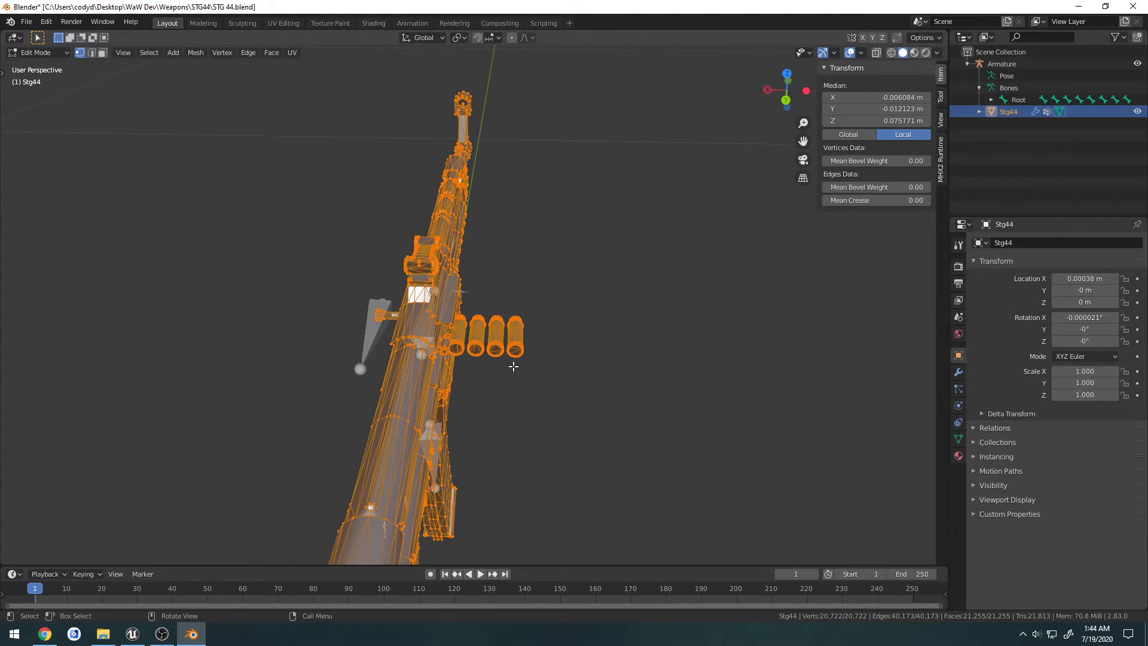
# Circle-select the four loose cartridges beside the rifle in X-ray, extend to all linked geometry, and delete their vertices
pyautogui.moveTo(513, 367); pyautogui.dragTo(528, 346, button='middle')
pyautogui.click(528, 347)
pyautogui.scroll(1, 530, 344)
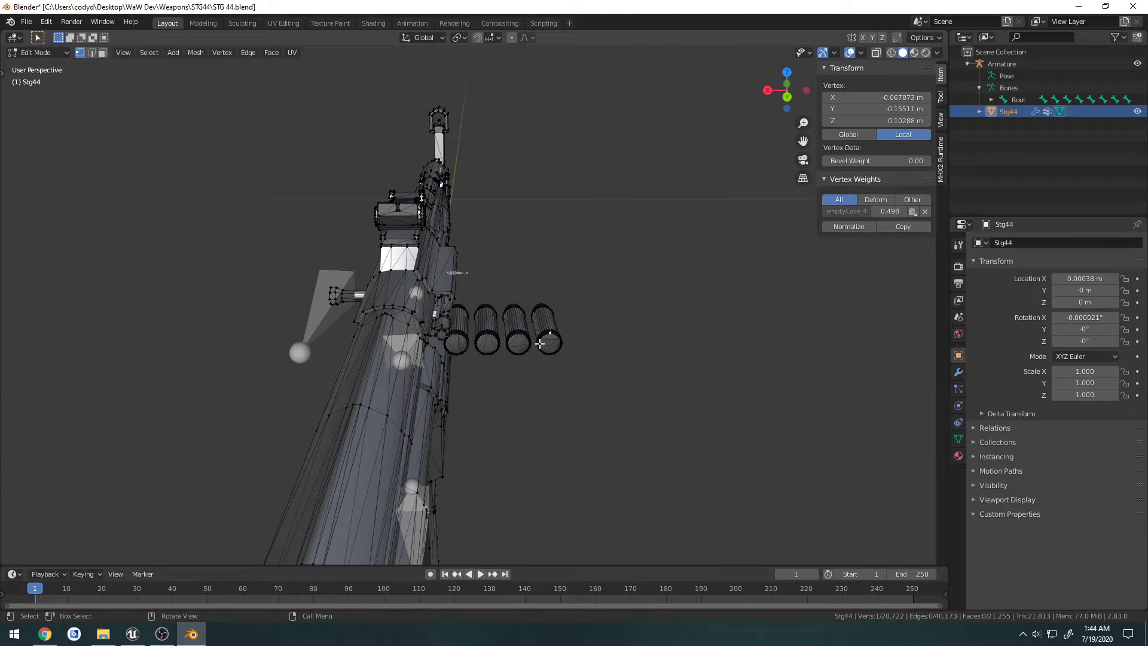
pyautogui.click(876, 53)
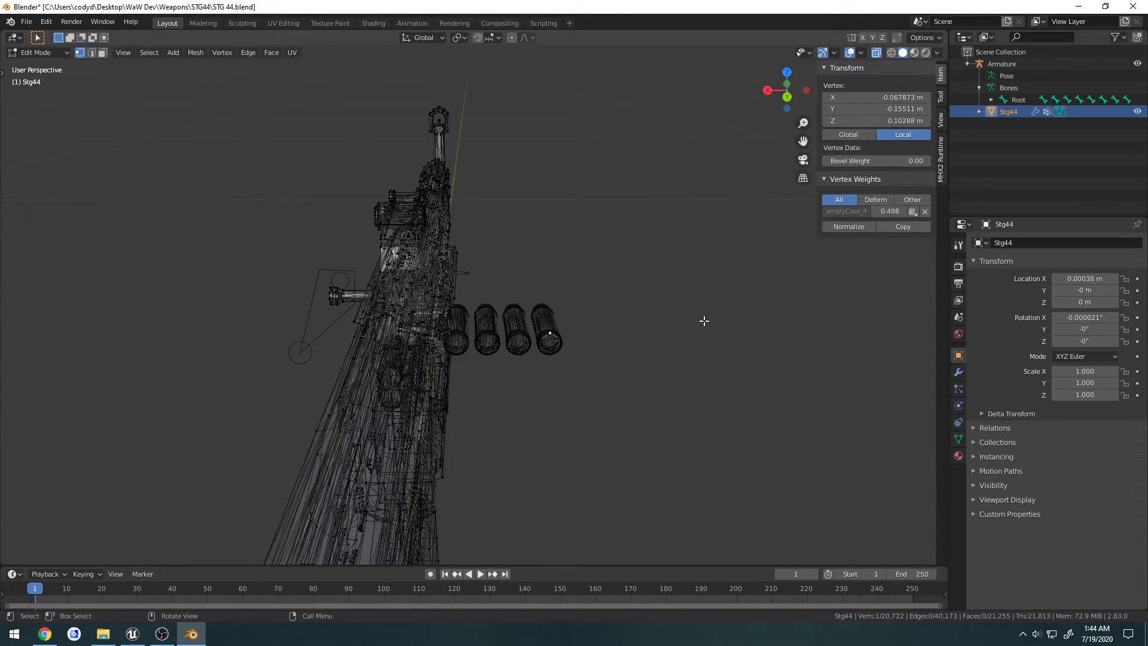
pyautogui.press('KP_1')
pyautogui.scroll(5, 443, 286)
pyautogui.press('c')
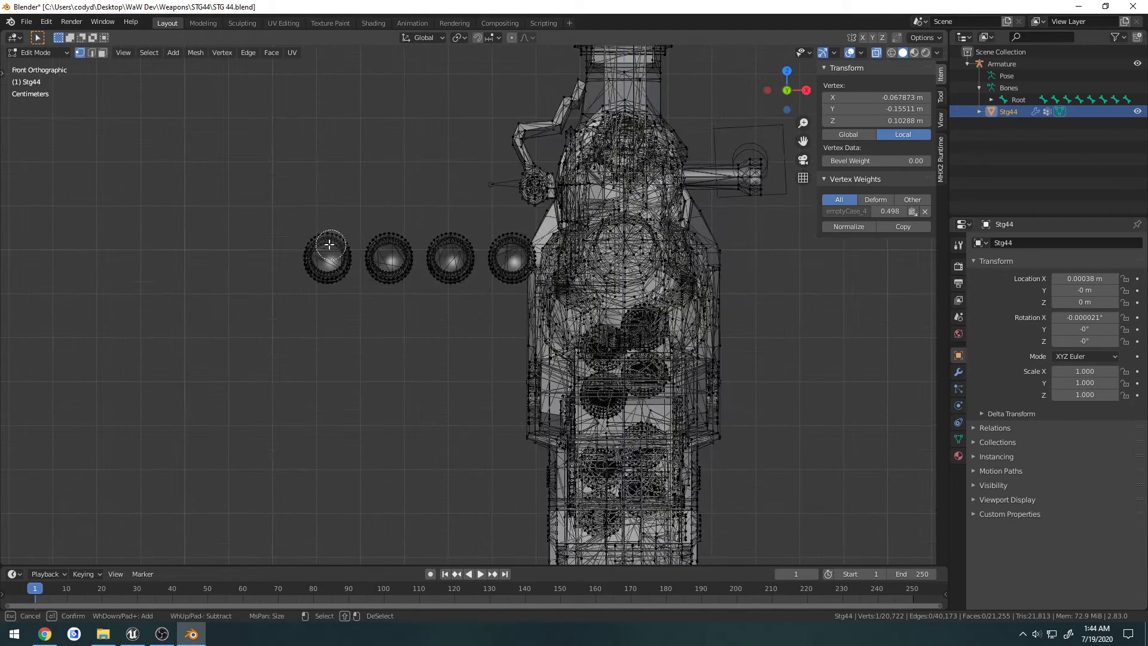
pyautogui.moveTo(359, 257)
pyautogui.mouseDown()
pyautogui.moveTo(323, 269)
pyautogui.moveTo(513, 251)
pyautogui.mouseUp()
pyautogui.rightClick(476, 248)
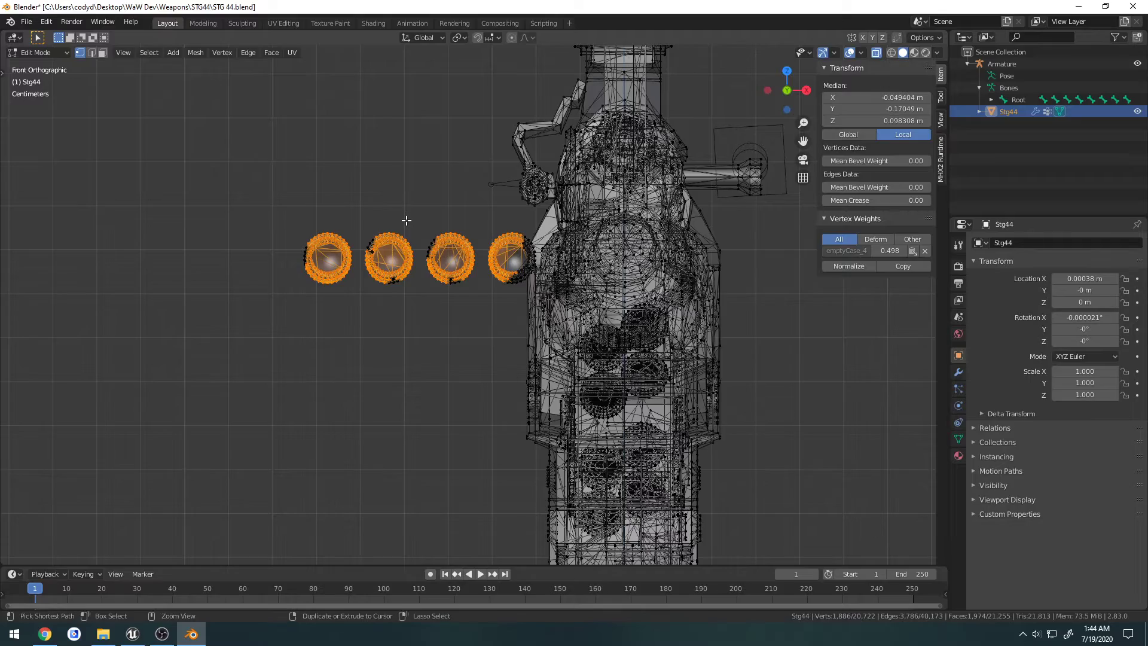
pyautogui.hotkey('ctrl', 'l')
pyautogui.moveTo(517, 244); pyautogui.dragTo(764, 264, button='middle')
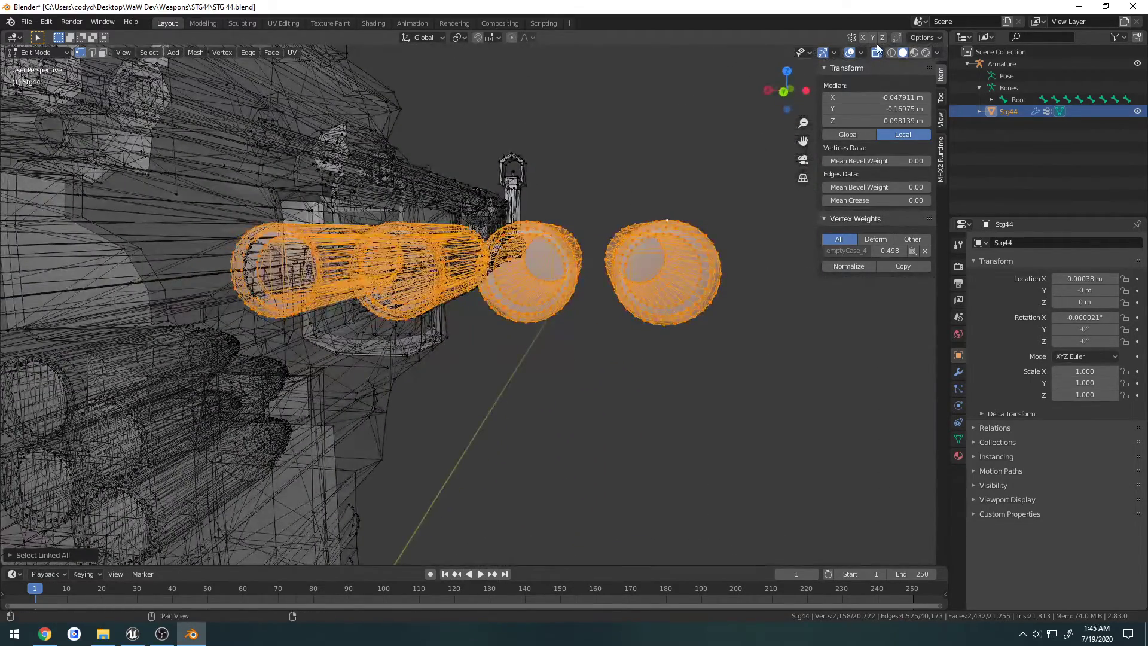
pyautogui.hotkey('alt', 'z')
pyautogui.scroll(-3, 593, 243)
pyautogui.press('x')
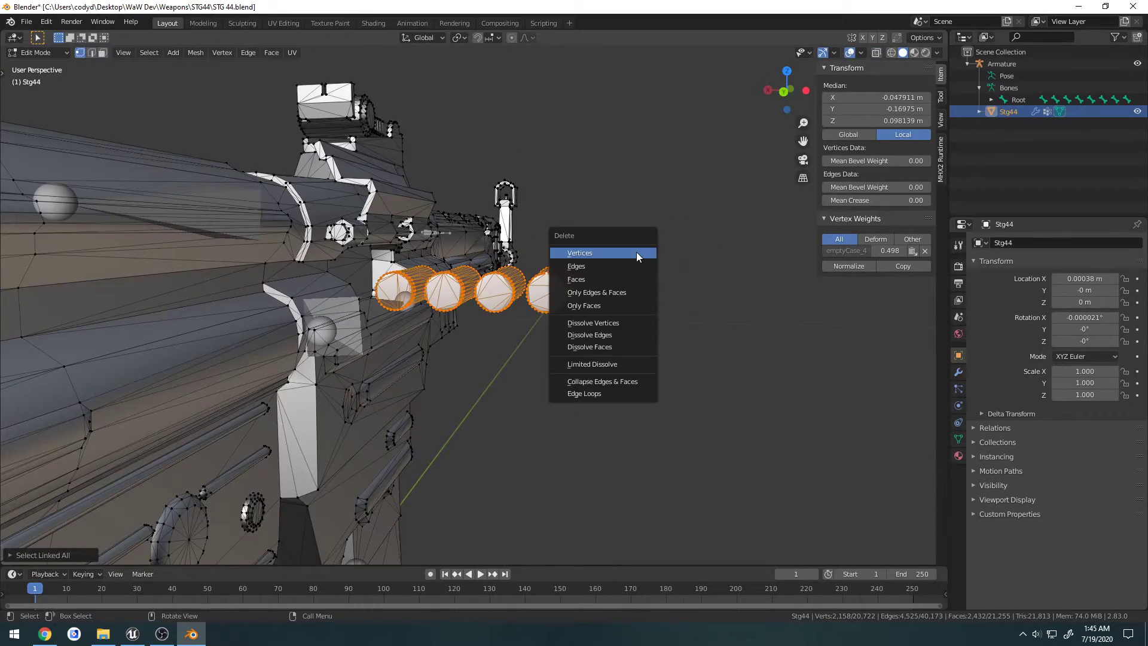
pyautogui.click(636, 251)
# Switch to face selection and delete the remaining cartridge in the ejection port, including all its linked geometry
pyautogui.moveTo(612, 271); pyautogui.dragTo(558, 272, button='middle')
pyautogui.scroll(3, 330, 292)
pyautogui.keyDown('shift'); pyautogui.moveTo(330, 292); pyautogui.dragTo(462, 323, button='middle'); pyautogui.keyUp('shift')
pyautogui.press('c')
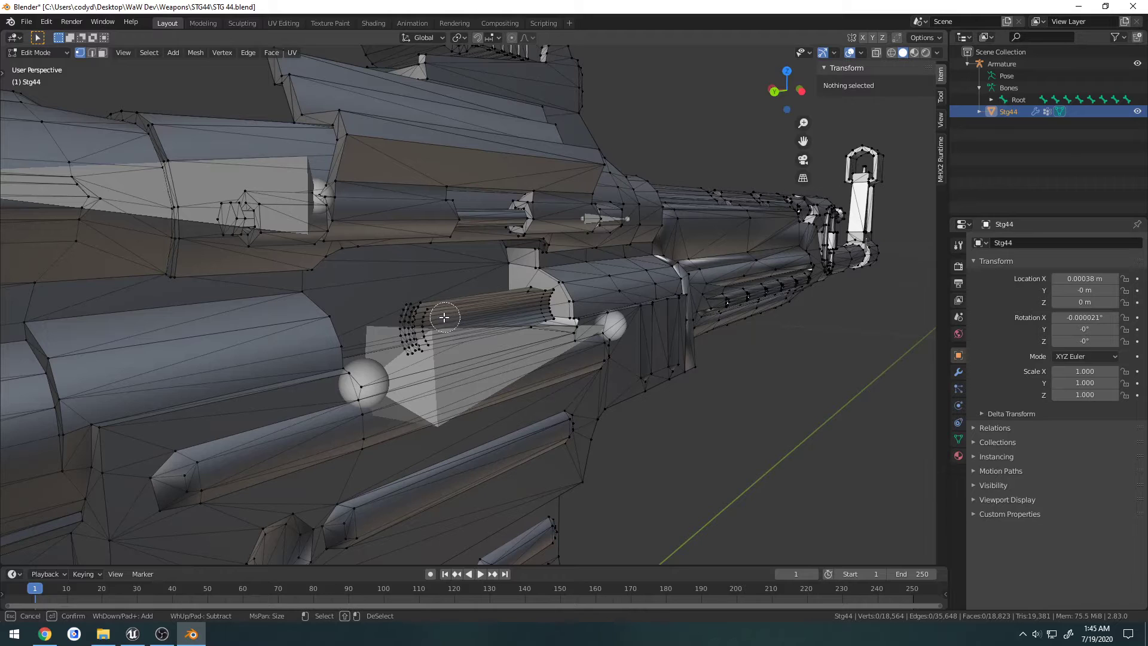
pyautogui.click(426, 318)
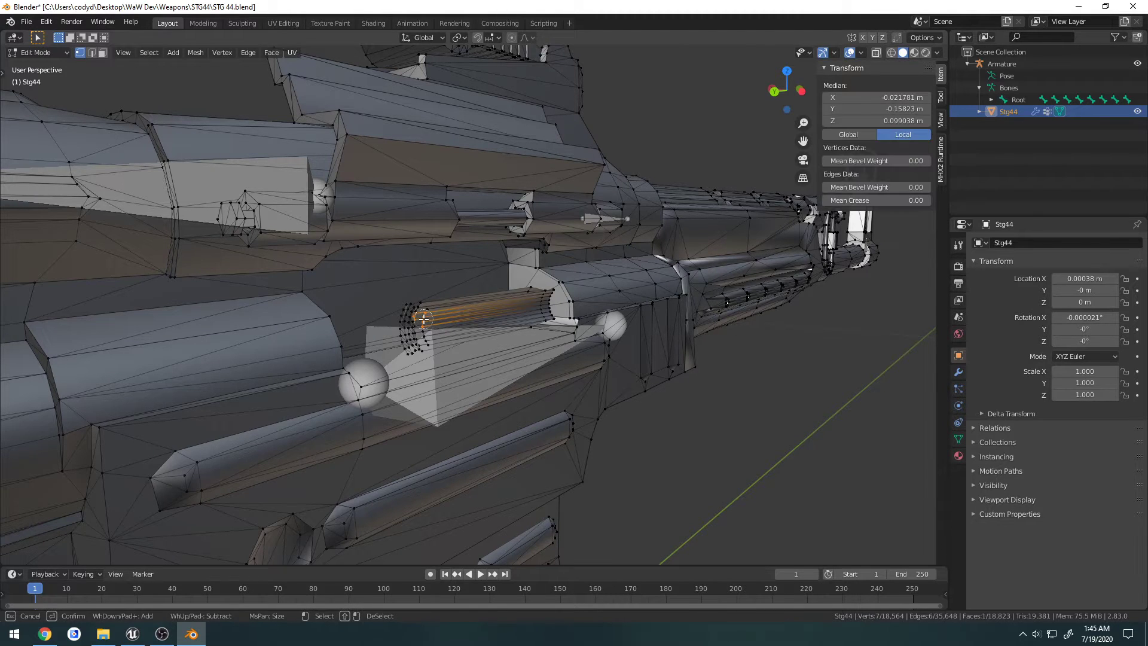
pyautogui.press('Escape')
pyautogui.click(102, 52)
pyautogui.scroll(3, 424, 317)
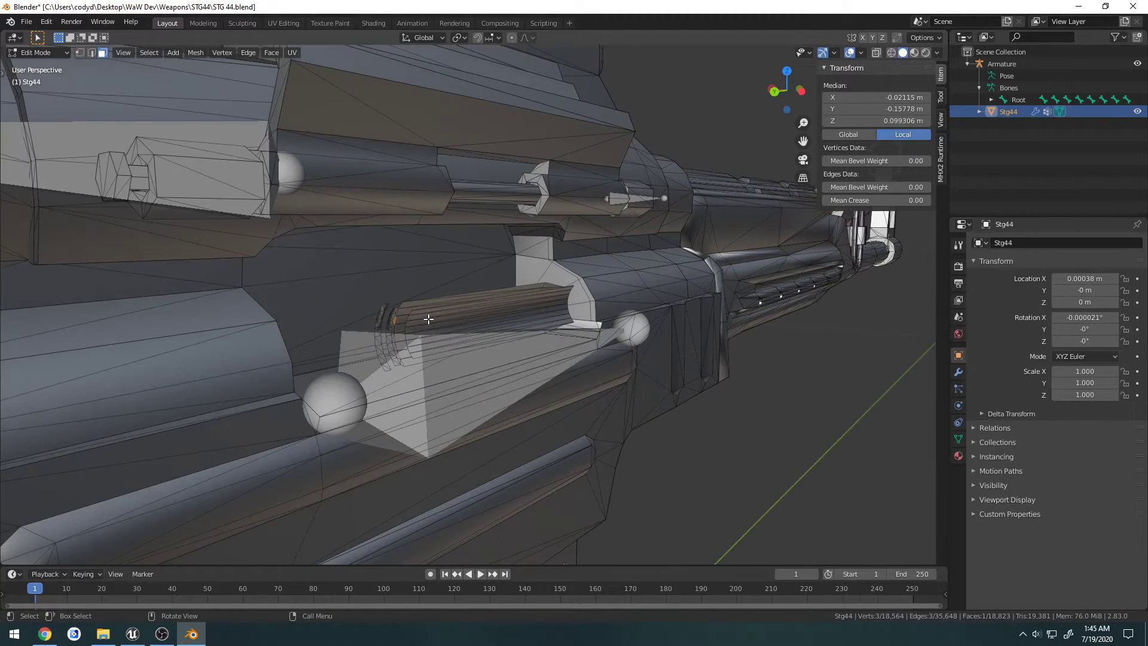
pyautogui.press('c')
pyautogui.click(378, 322)
pyautogui.moveTo(378, 322); pyautogui.dragTo(441, 346)
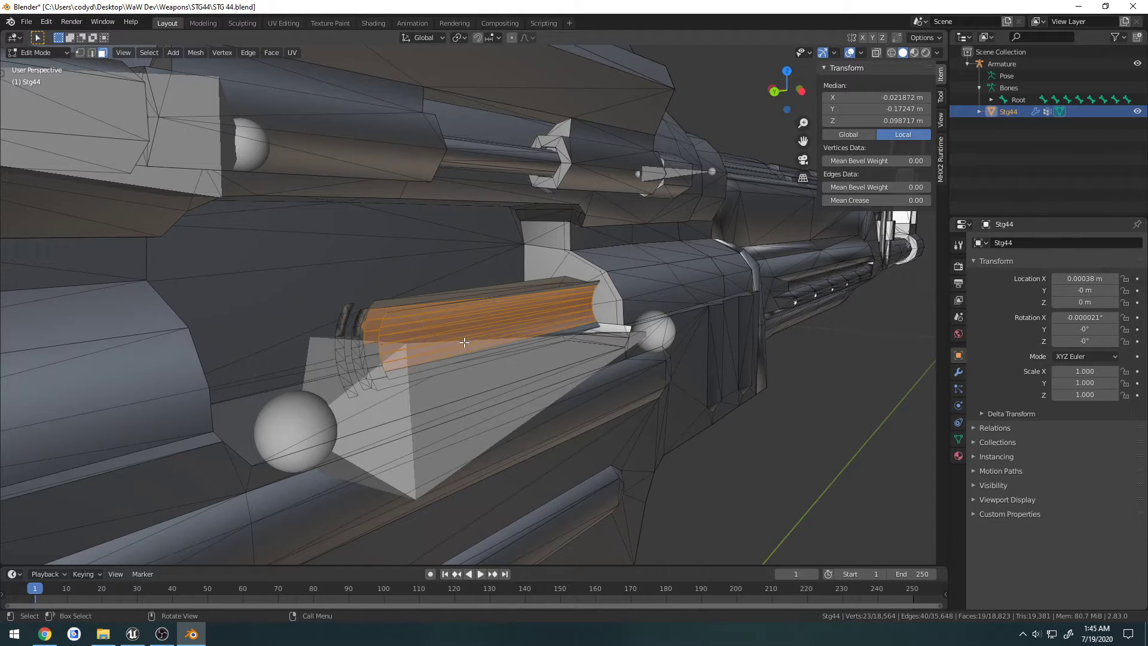
pyautogui.press('Escape')
pyautogui.hotkey('ctrl', 'l')
pyautogui.keyDown('shift'); pyautogui.click(345, 320); pyautogui.keyUp('shift')
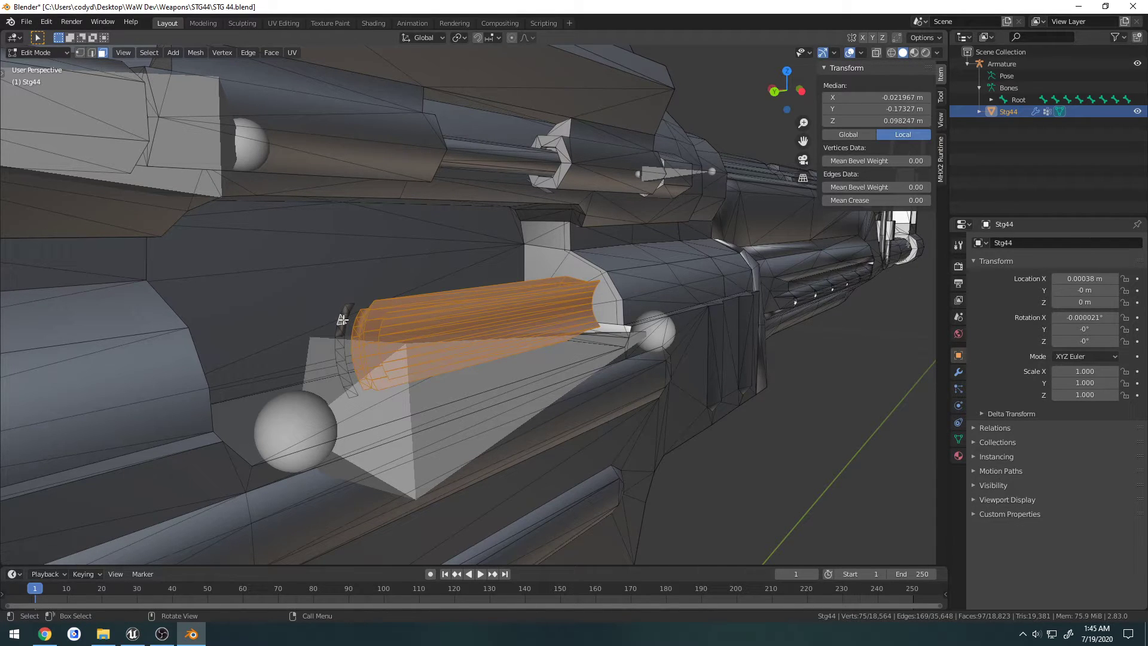
pyautogui.hotkey('ctrl', 'l')
pyautogui.press('x')
pyautogui.click(343, 319)
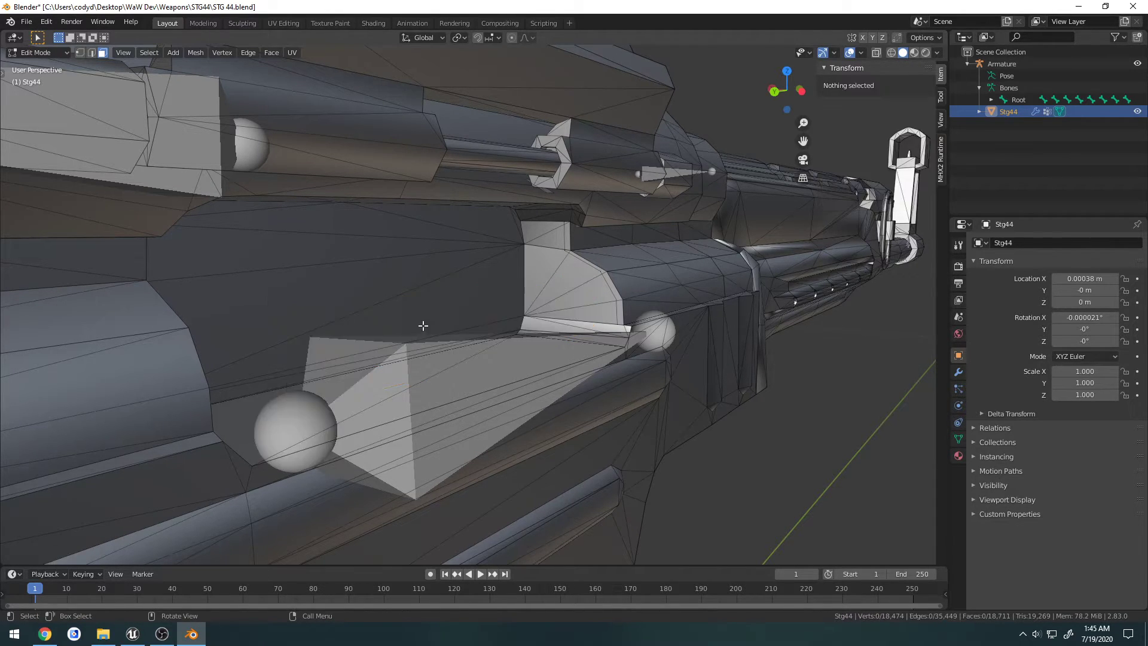
# Save the STG 44.blend file with the cartridge geometry removed
pyautogui.moveTo(423, 325); pyautogui.dragTo(664, 359, button='middle')
pyautogui.scroll(-6, 521, 328)
pyautogui.hotkey('ctrl', 's')
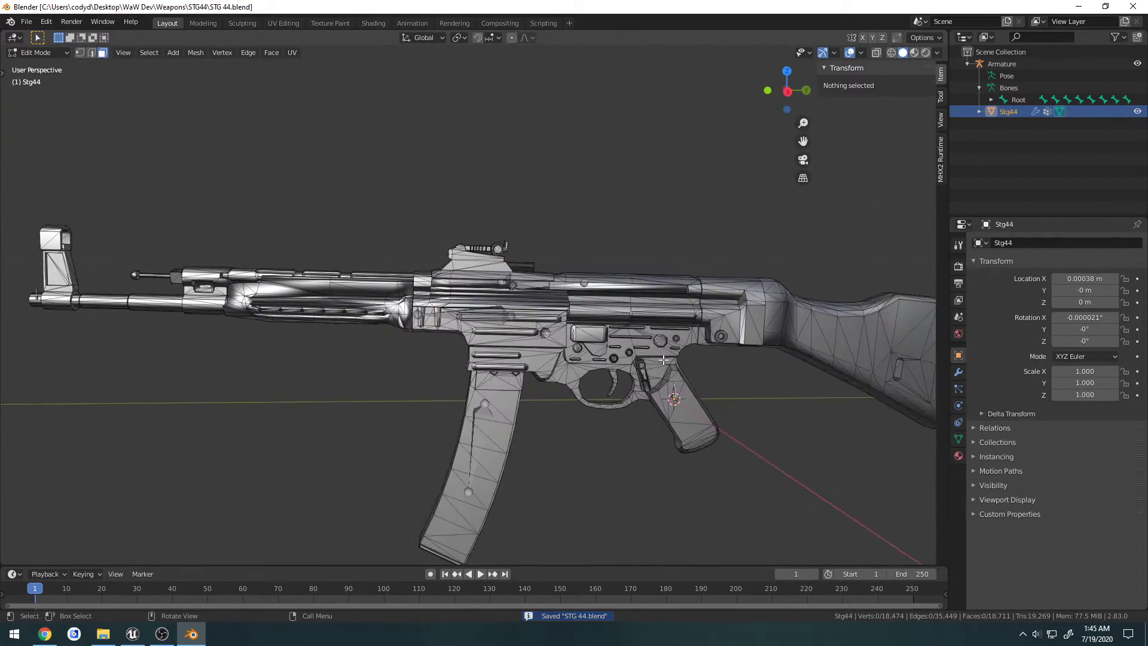
# Return to Object Mode, select the armature and rotate it to about 1.48° on X in right orthographic view
pyautogui.scroll(-2, 660, 357)
pyautogui.scroll(-1, 661, 357)
pyautogui.press('KP_3')
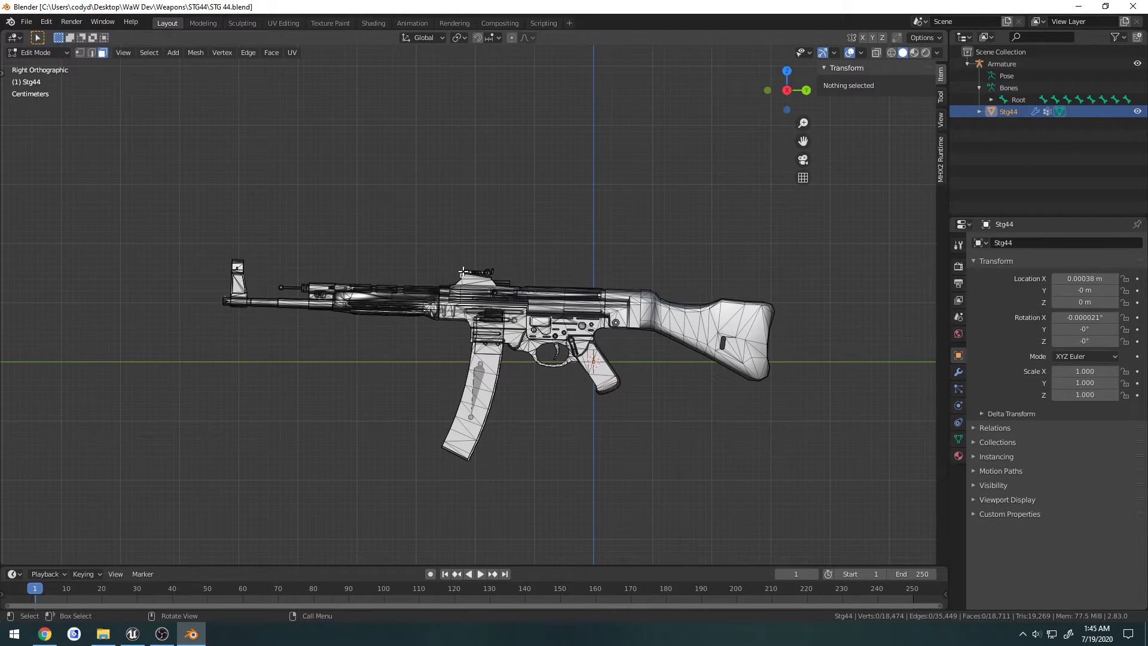
pyautogui.hotkey('ctrl', 'Tab')
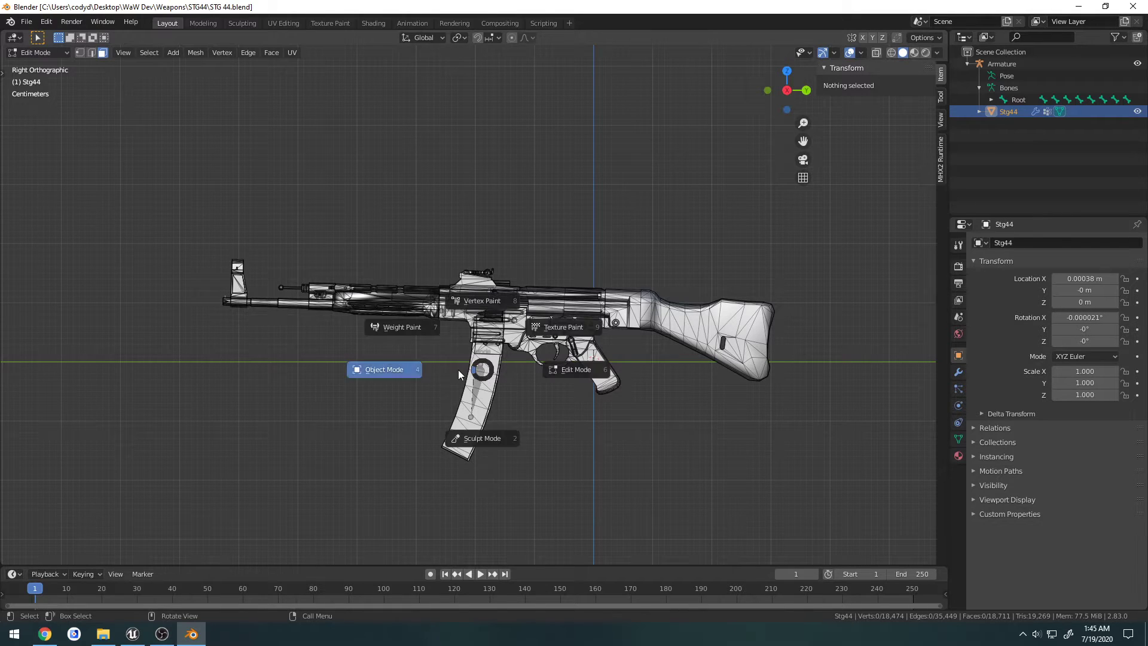
pyautogui.click(458, 370)
pyautogui.click(476, 374)
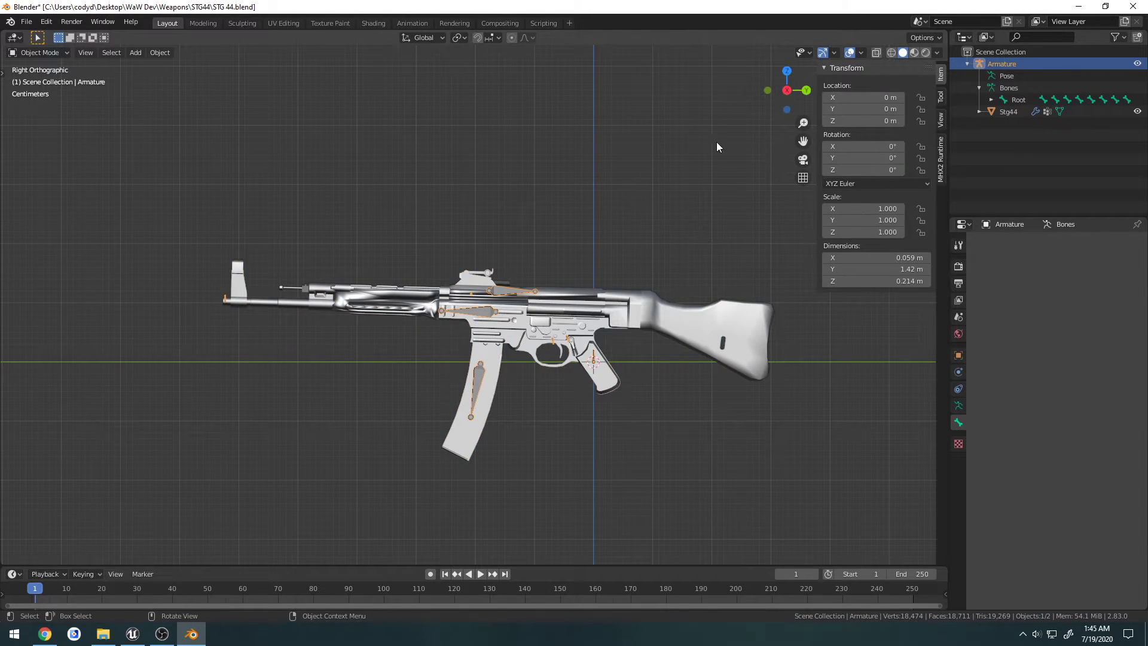
pyautogui.press('r')
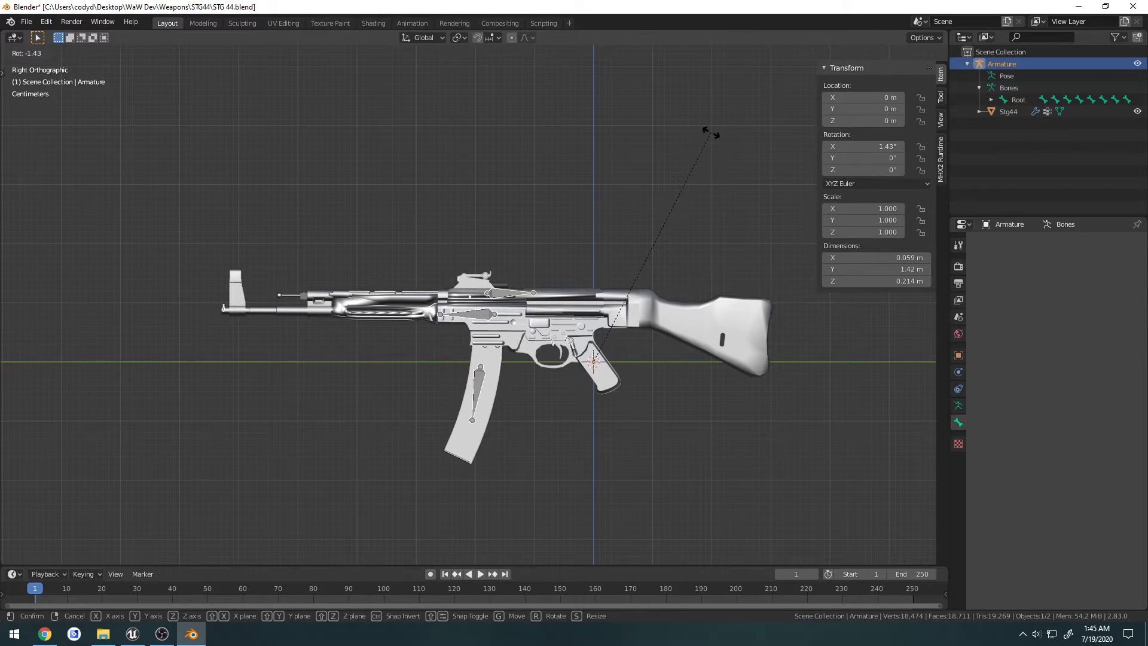
pyautogui.click(710, 131)
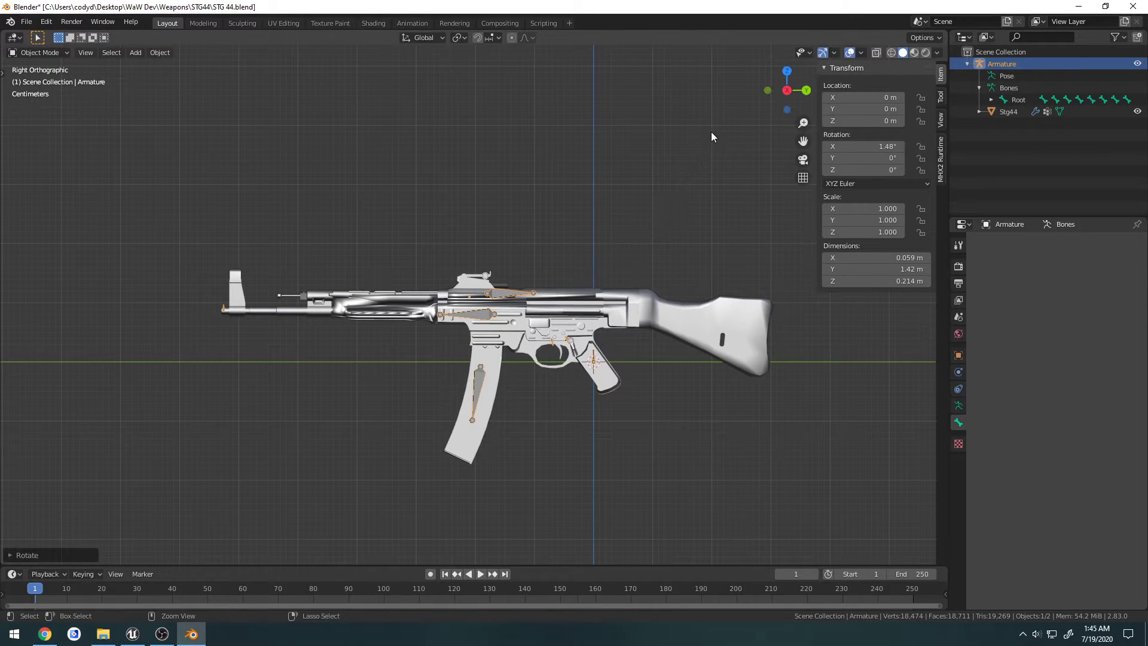
# Apply all transforms to the armature and the Stg44 mesh, then save the STG 44.blend file
pyautogui.hotkey('ctrl', 'a')
pyautogui.click(709, 135)
pyautogui.click(668, 320)
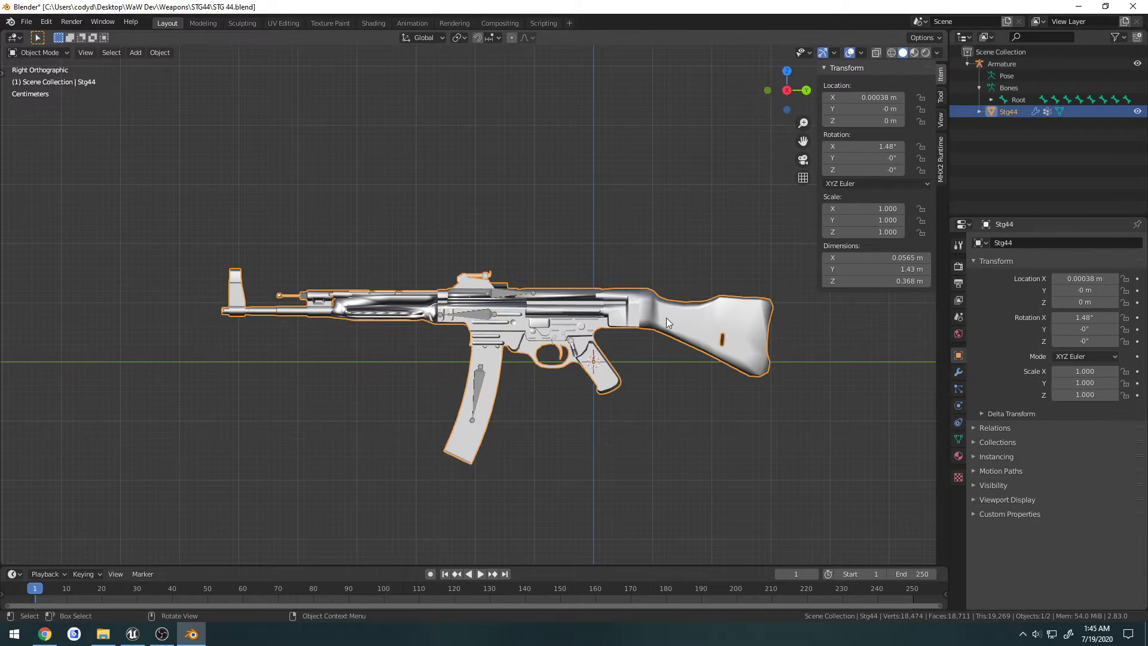
pyautogui.hotkey('ctrl', 'a')
pyautogui.click(628, 235)
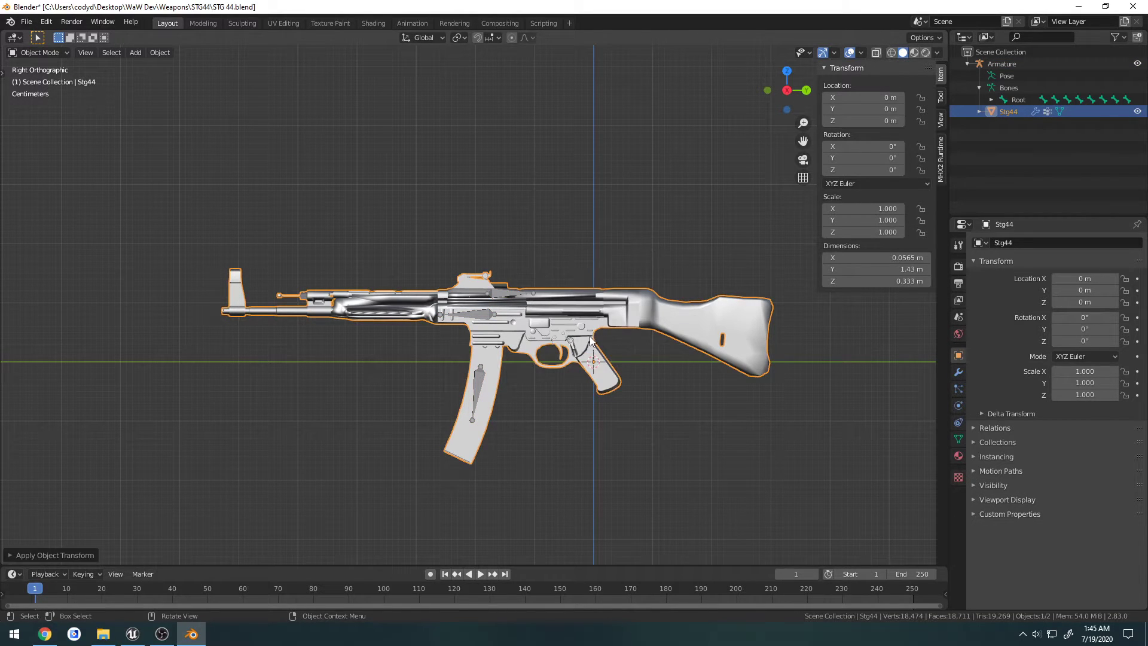
pyautogui.click(525, 328)
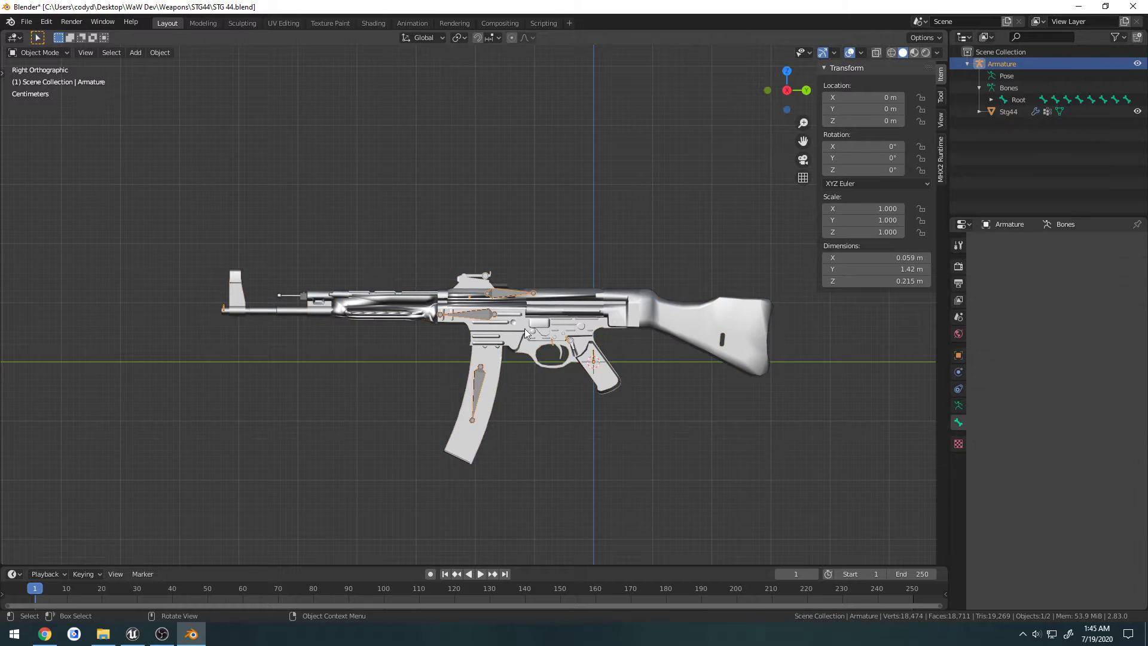
pyautogui.hotkey('ctrl', 's')
# Add a cylinder at the world origin and move it up 1 m along Z in right orthographic view
pyautogui.moveTo(610, 231); pyautogui.dragTo(592, 251, button='middle')
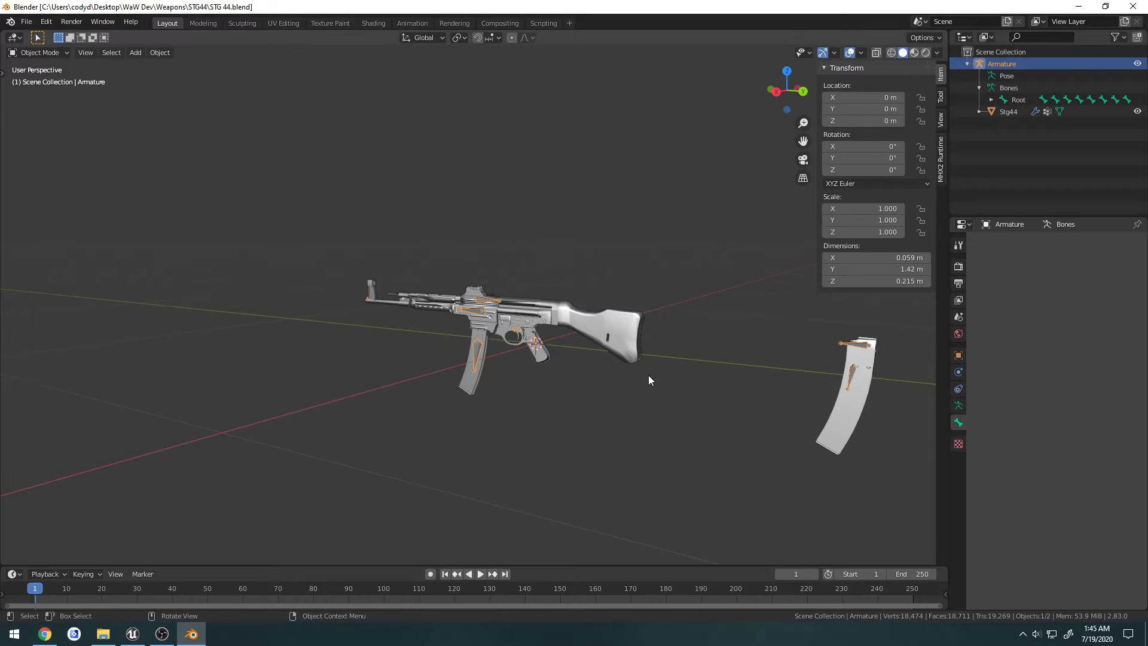
pyautogui.scroll(-2, 649, 378)
pyautogui.hotkey('shift', 'a')
pyautogui.moveTo(650, 379)
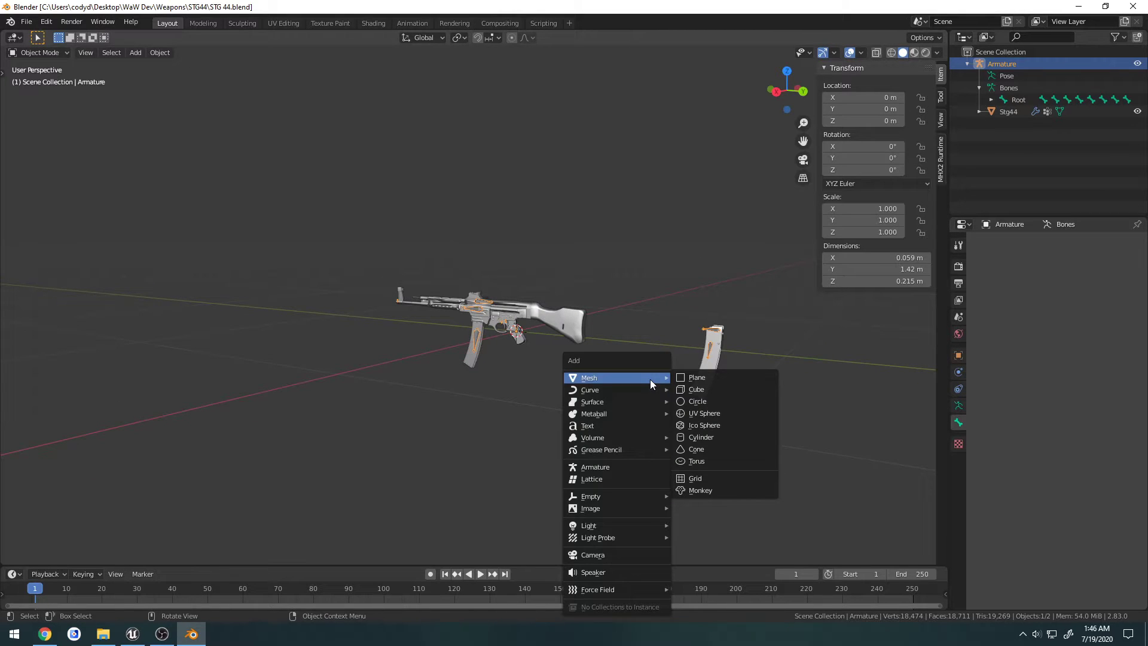
pyautogui.click(721, 436)
pyautogui.press('KP_3')
pyautogui.scroll(-8, 618, 328)
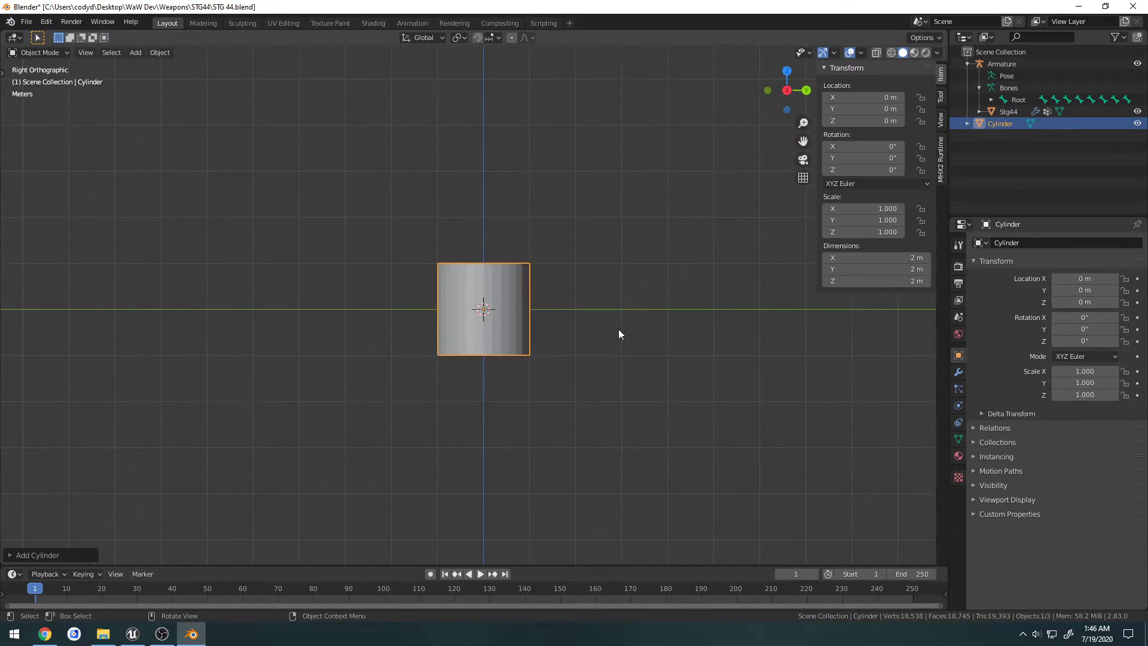
pyautogui.scroll(3, 617, 328)
pyautogui.press('g')
pyautogui.press('z')
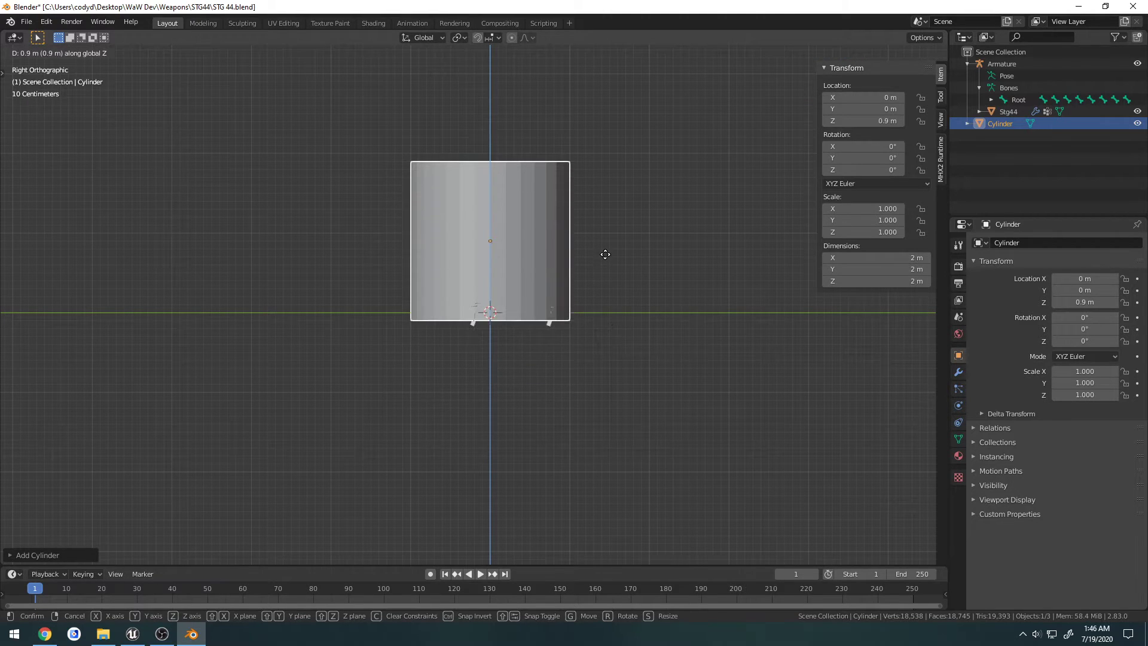
pyautogui.click(604, 248)
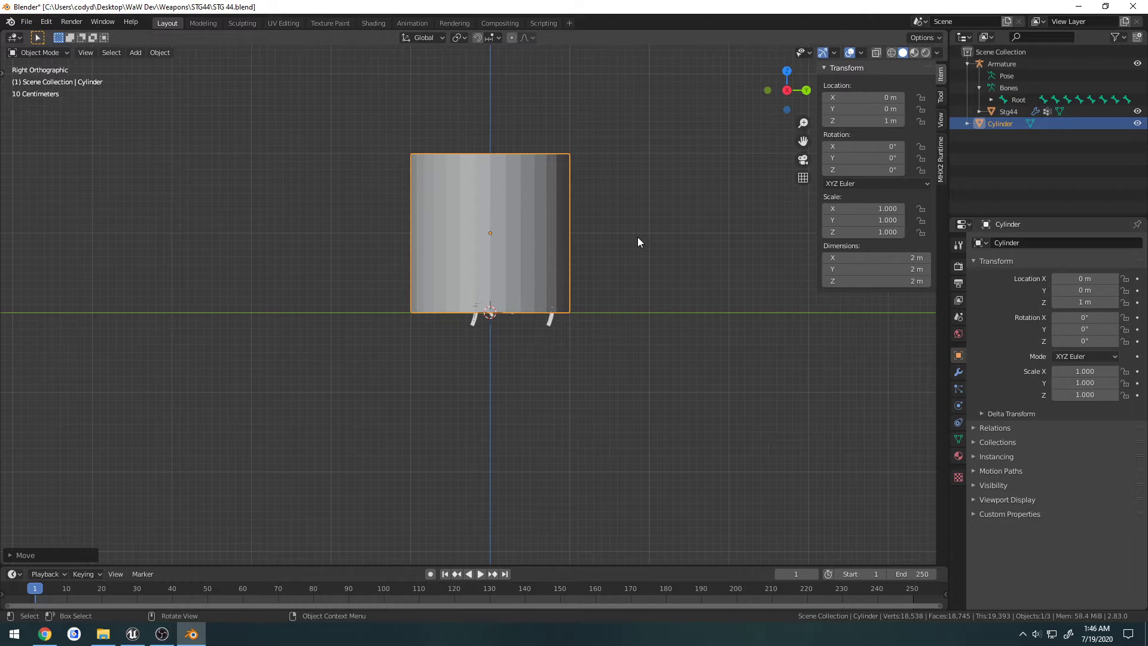
# Set the cylinder's origin to the 3D cursor at its base and test the pivot with a cancelled rotation
pyautogui.press('F3')
pyautogui.write('set origin')
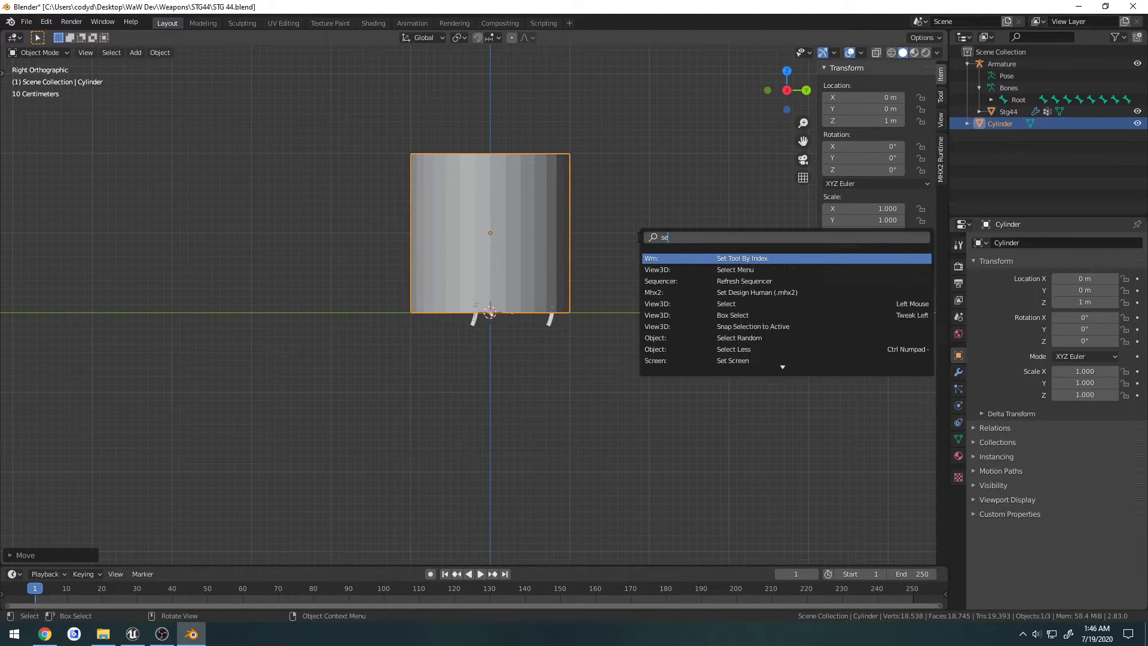
pyautogui.press('Return')
pyautogui.press('Return')
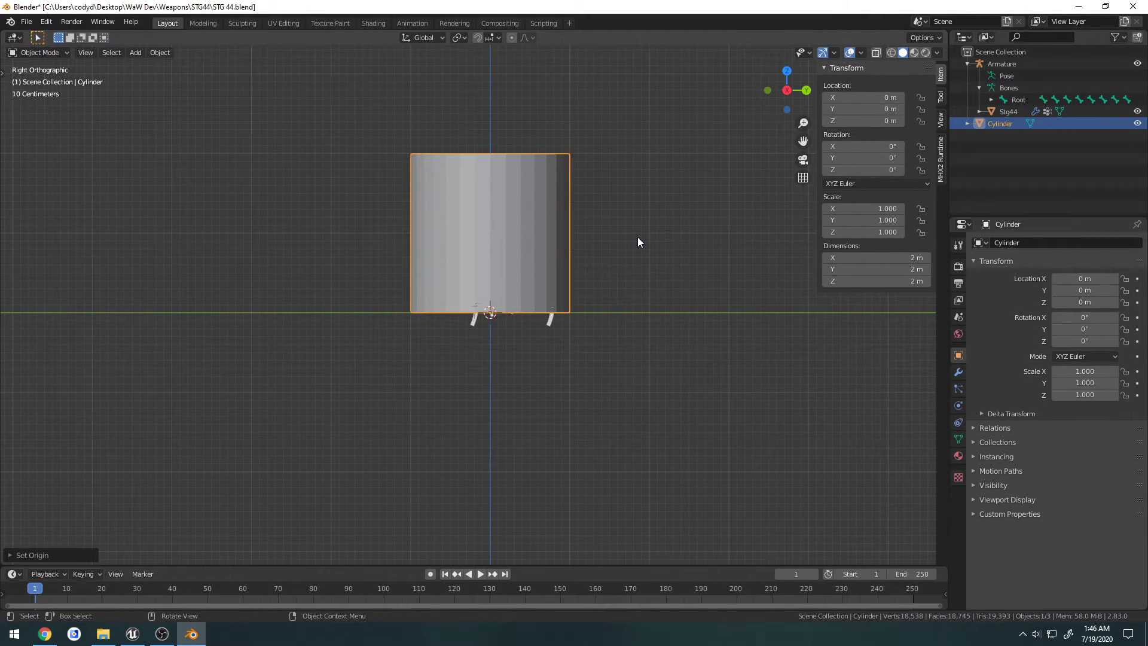
pyautogui.press('r')
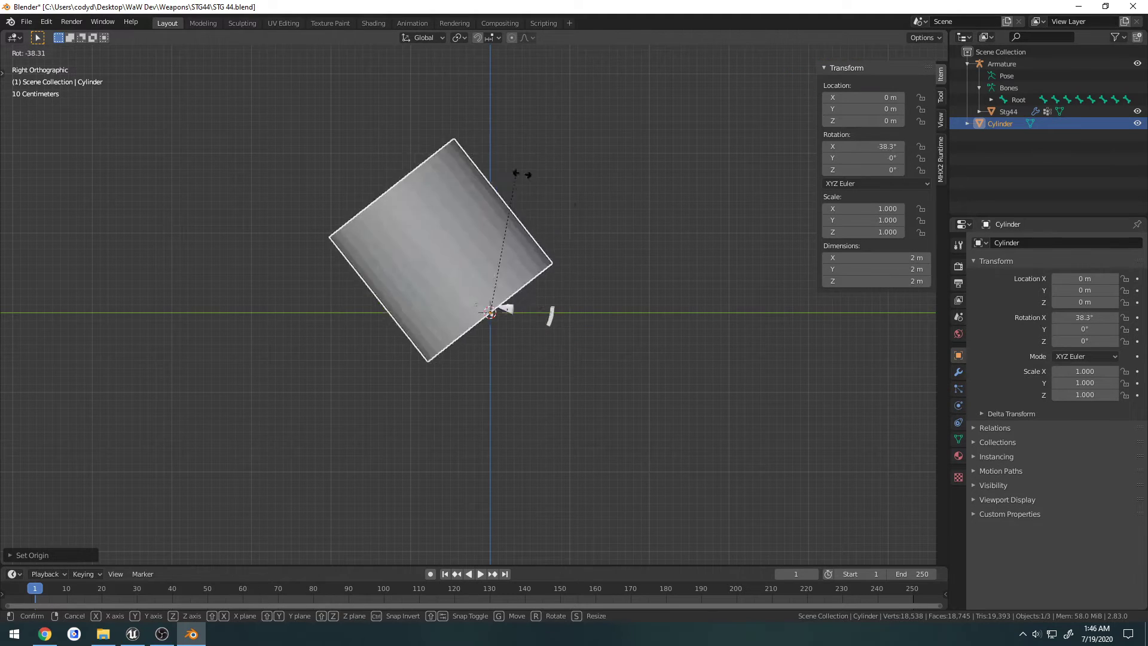
pyautogui.rightClick(617, 174)
# Set the cylinder's dimensions to 0.015 m on X and Y and 10 m on Z
pyautogui.keyDown('shift'); pyautogui.moveTo(697, 244); pyautogui.dragTo(662, 285, button='middle'); pyautogui.keyUp('shift')
pyautogui.click(871, 259)
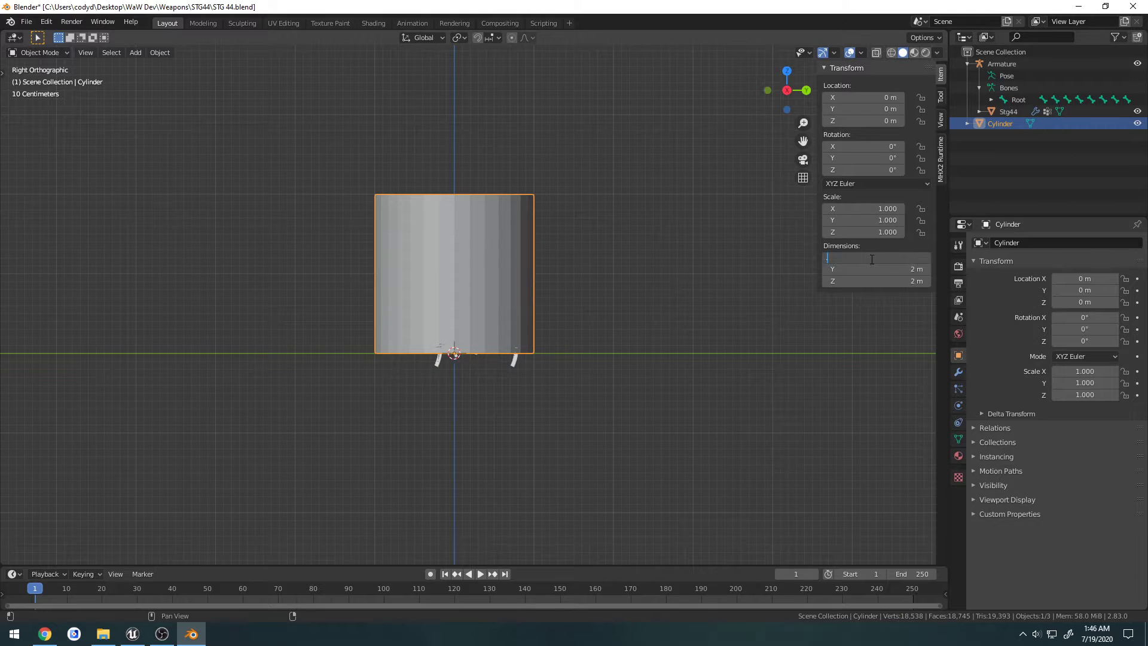
pyautogui.write('.015')
pyautogui.press('Tab')
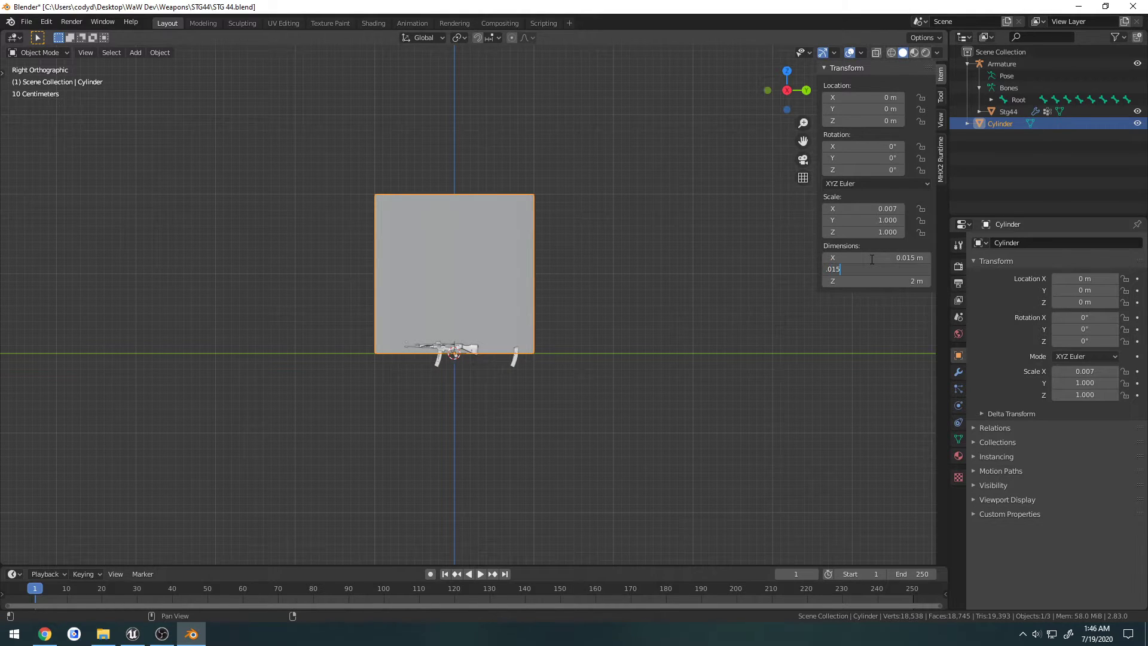
pyautogui.write('.015')
pyautogui.press('Return')
pyautogui.scroll(8, 528, 357)
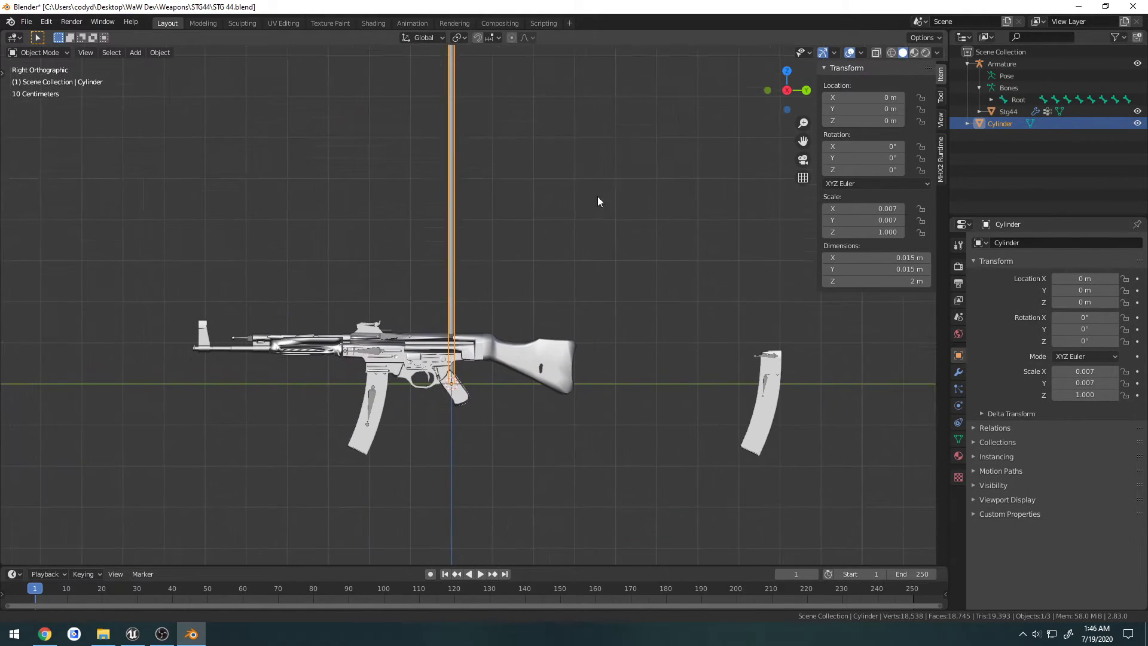
pyautogui.click(886, 280)
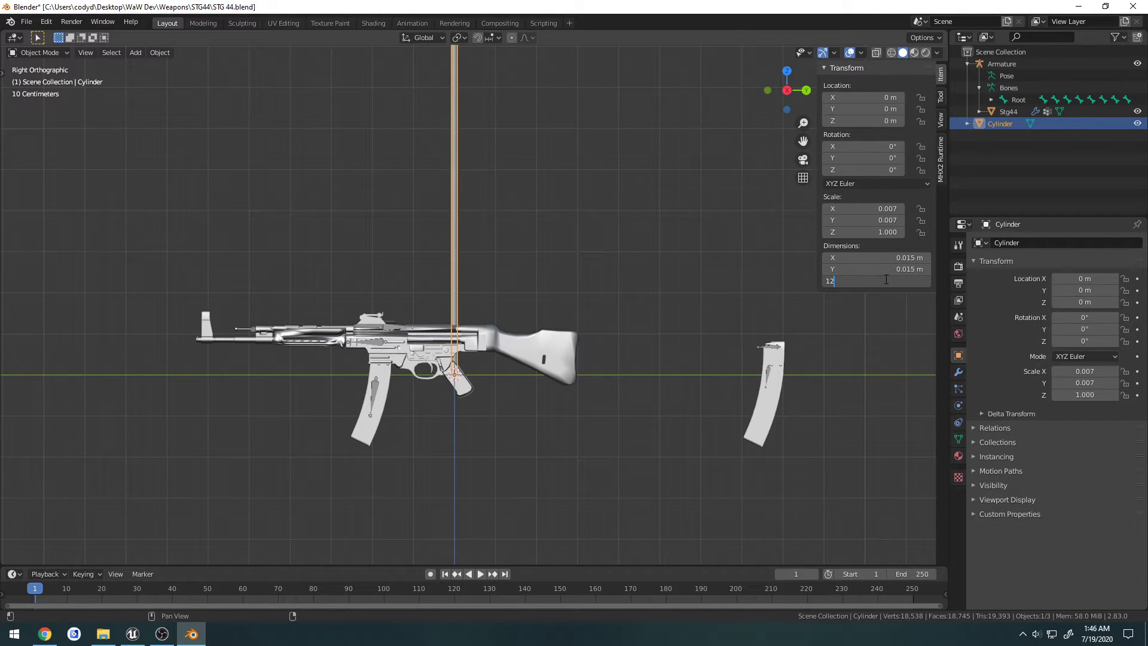
pyautogui.press('Return')
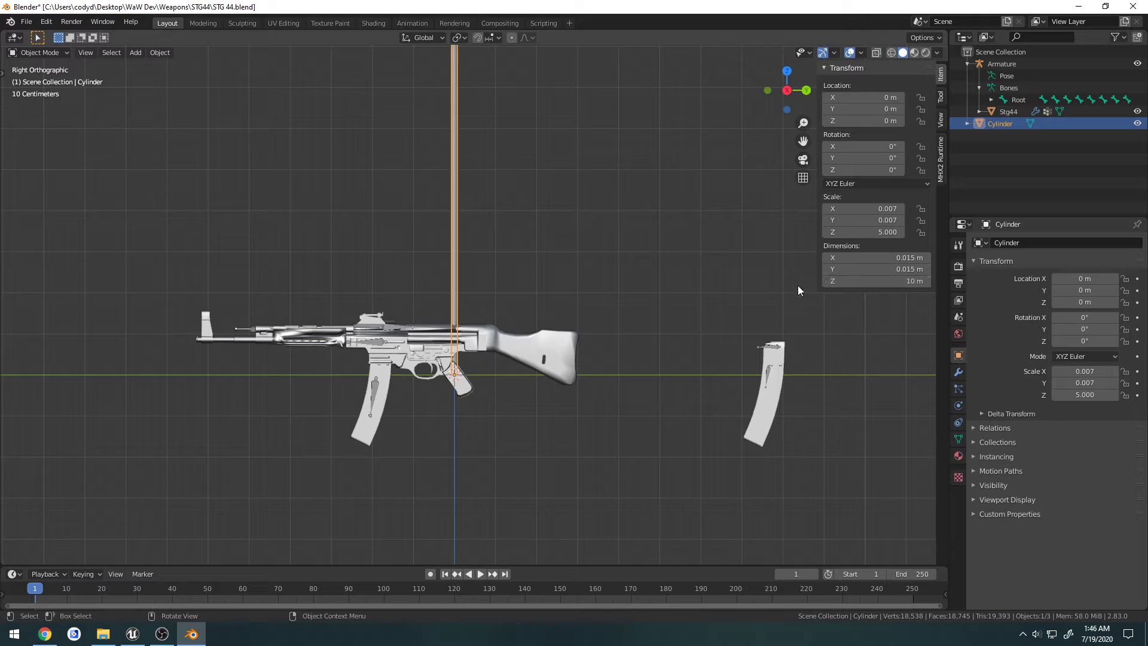
# Apply all transforms to the resized cylinder
pyautogui.scroll(-6, 648, 249)
pyautogui.hotkey('ctrl', 'a')
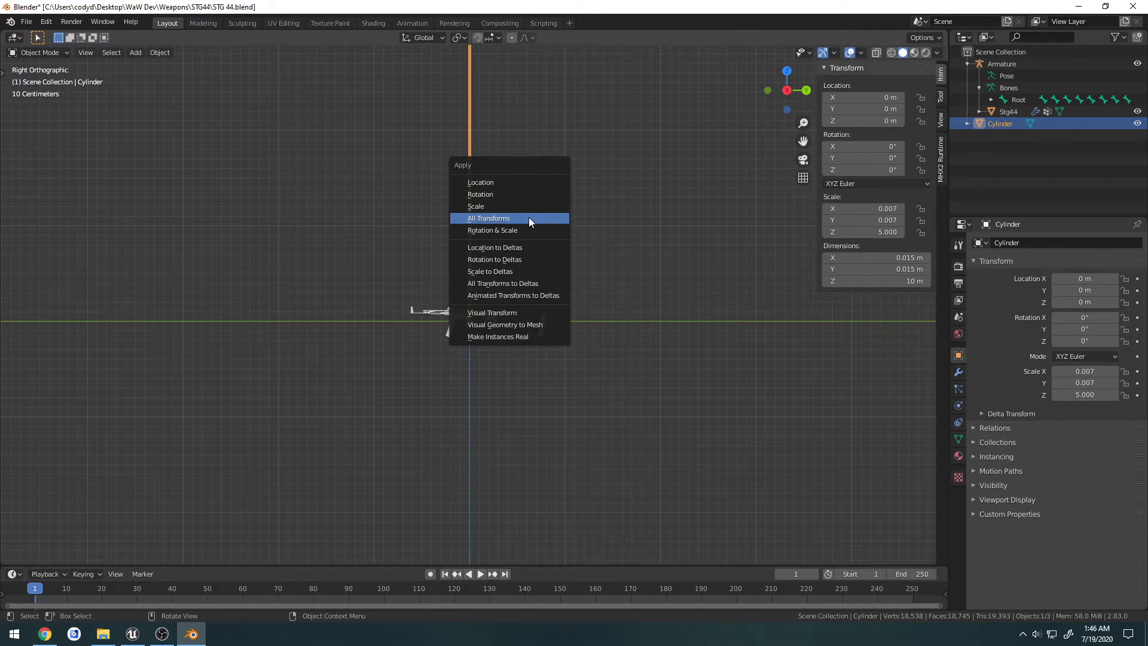
pyautogui.click(528, 217)
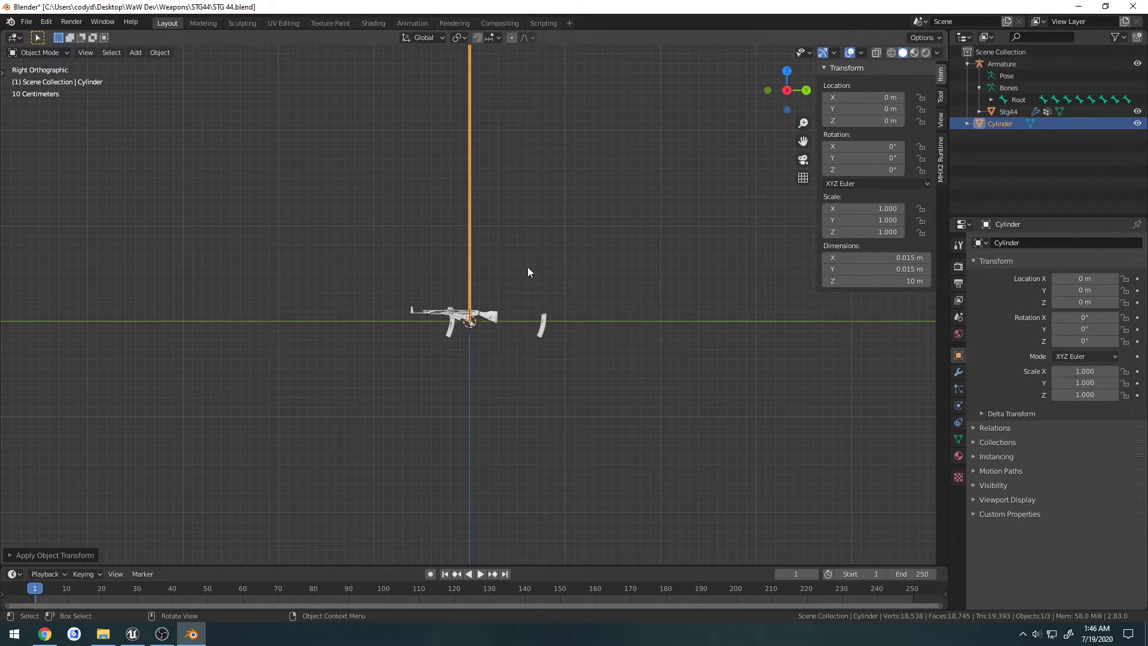
# Add a Copy Transforms constraint to the cylinder, targeting the Armature's B_Muzzle bone
pyautogui.scroll(8, 475, 310)
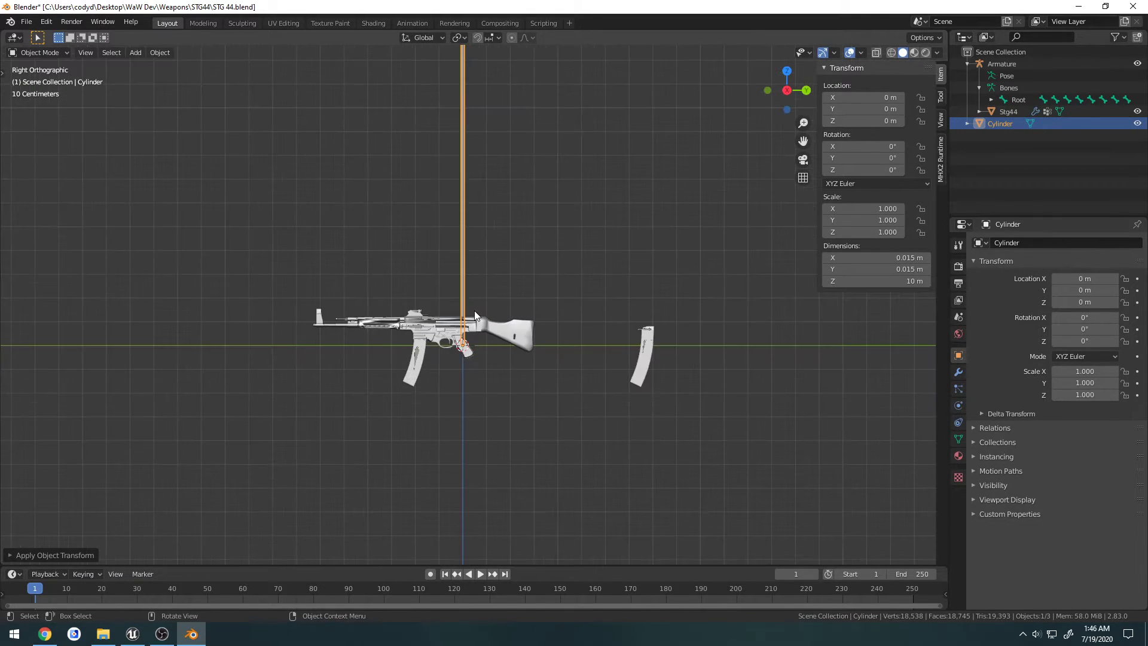
pyautogui.click(958, 422)
pyautogui.click(1014, 243)
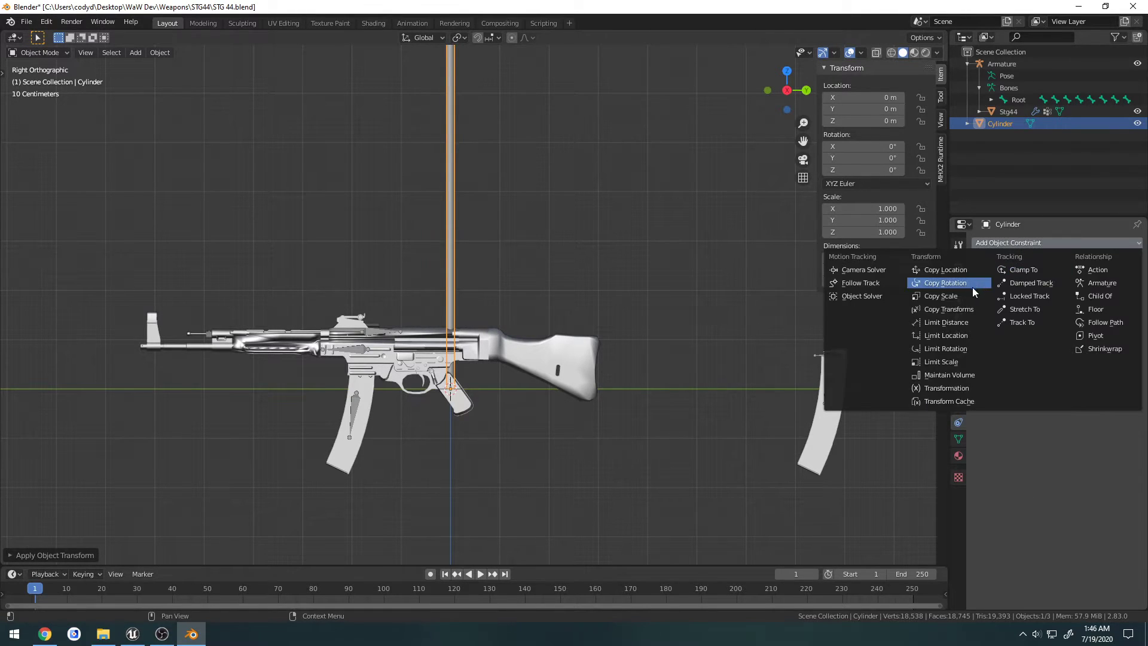
pyautogui.click(950, 309)
pyautogui.click(1137, 283)
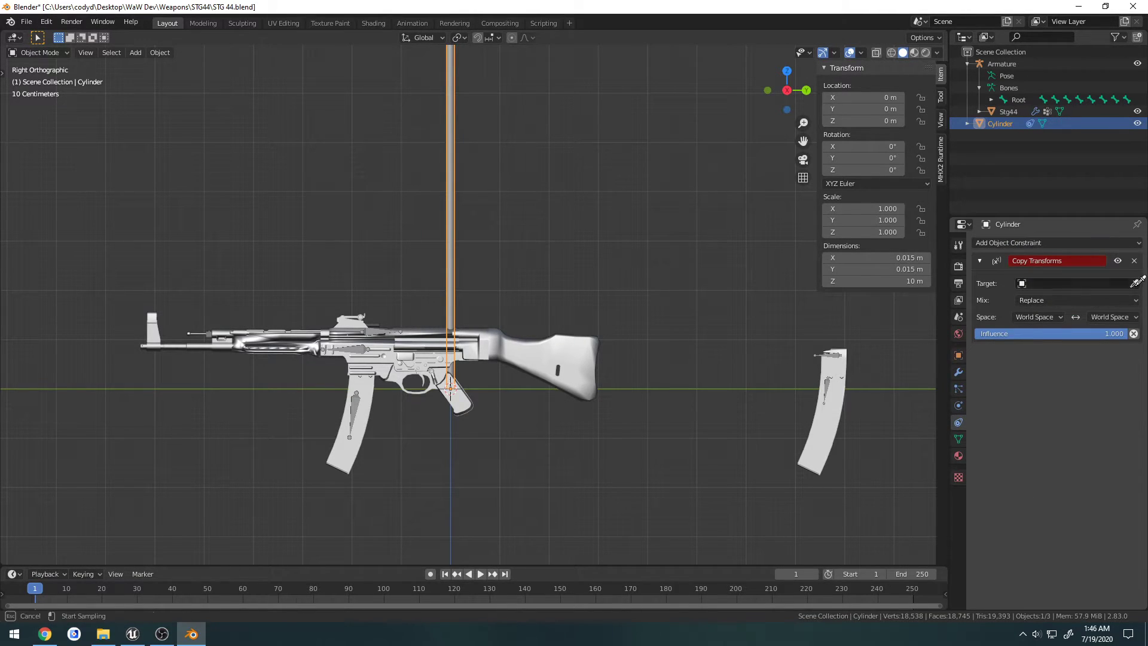
pyautogui.click(853, 356)
pyautogui.click(1046, 302)
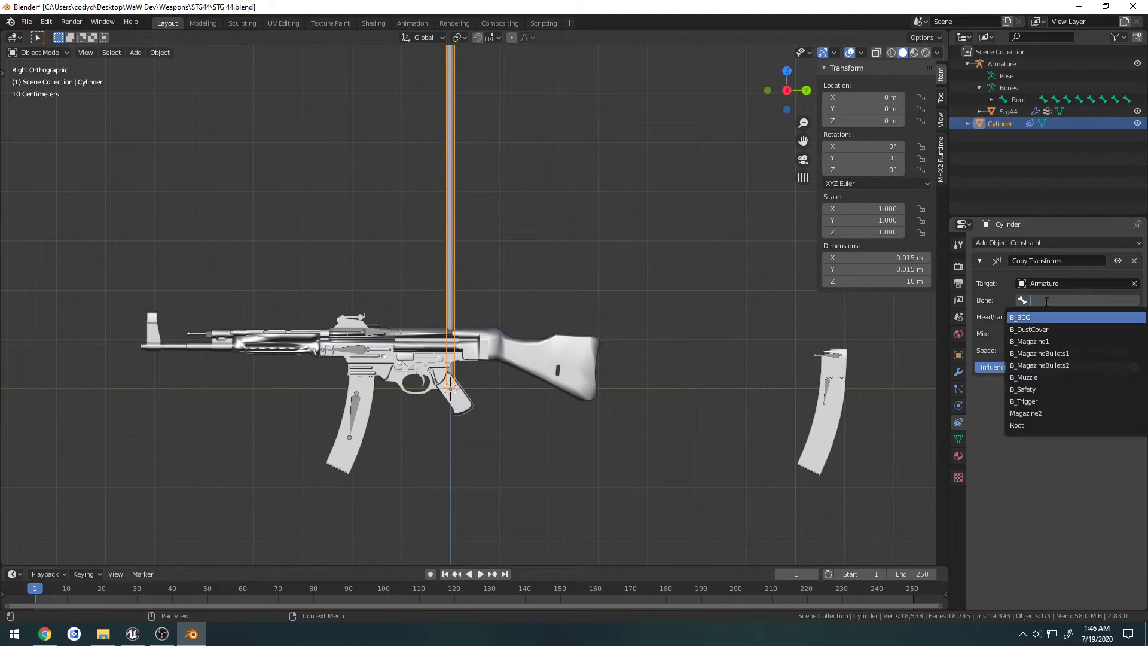
pyautogui.click(1026, 378)
# Inspect the cylinder at the barrel tip, enter Edit Mode on the armature and set the B_Muzzle bone's roll to 0°
pyautogui.moveTo(295, 349); pyautogui.dragTo(565, 319, button='middle')
pyautogui.click(565, 320)
pyautogui.scroll(-3, 488, 318)
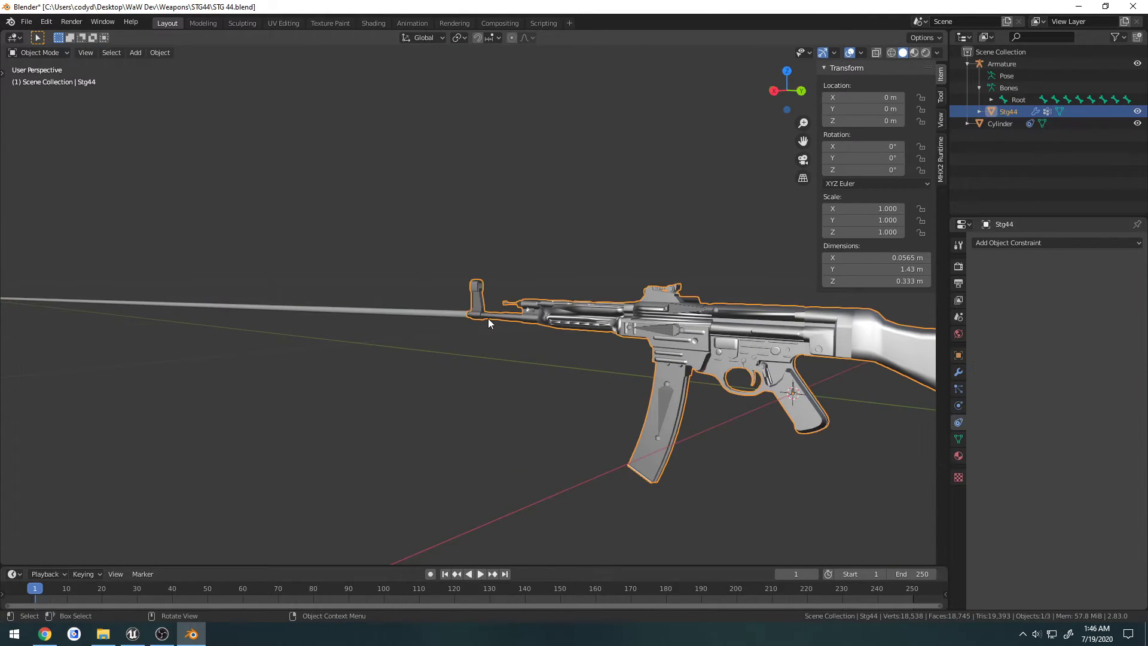
pyautogui.moveTo(488, 318); pyautogui.dragTo(543, 321, button='middle')
pyautogui.scroll(8, 448, 323)
pyautogui.click(439, 325)
pyautogui.press('Tab')
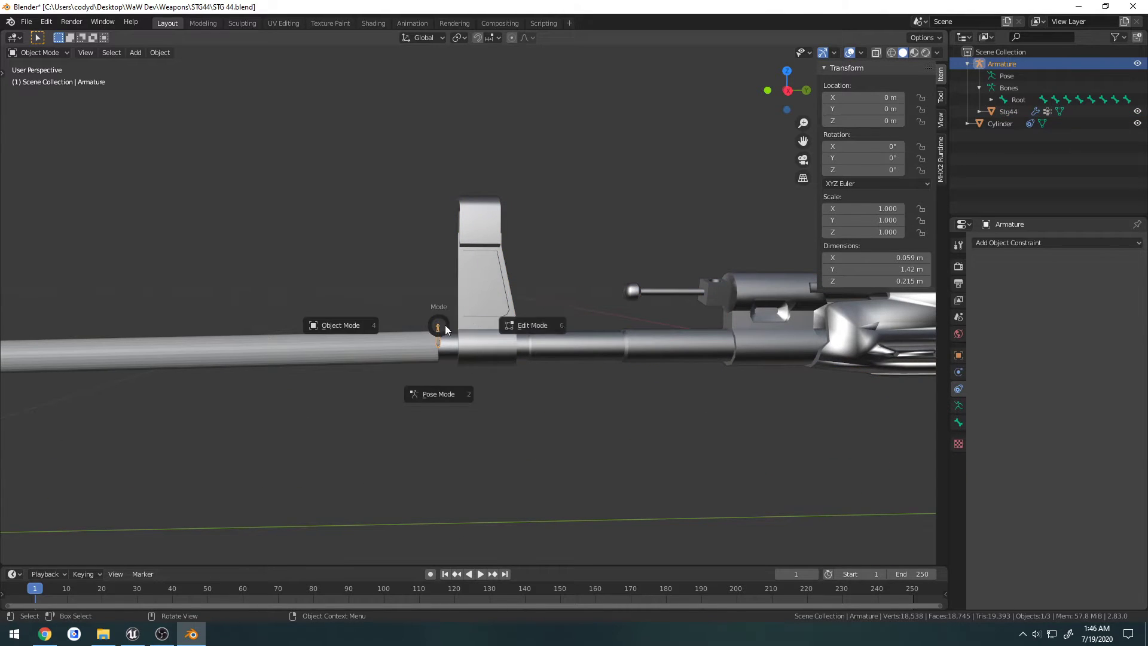
pyautogui.click(446, 331)
pyautogui.click(439, 335)
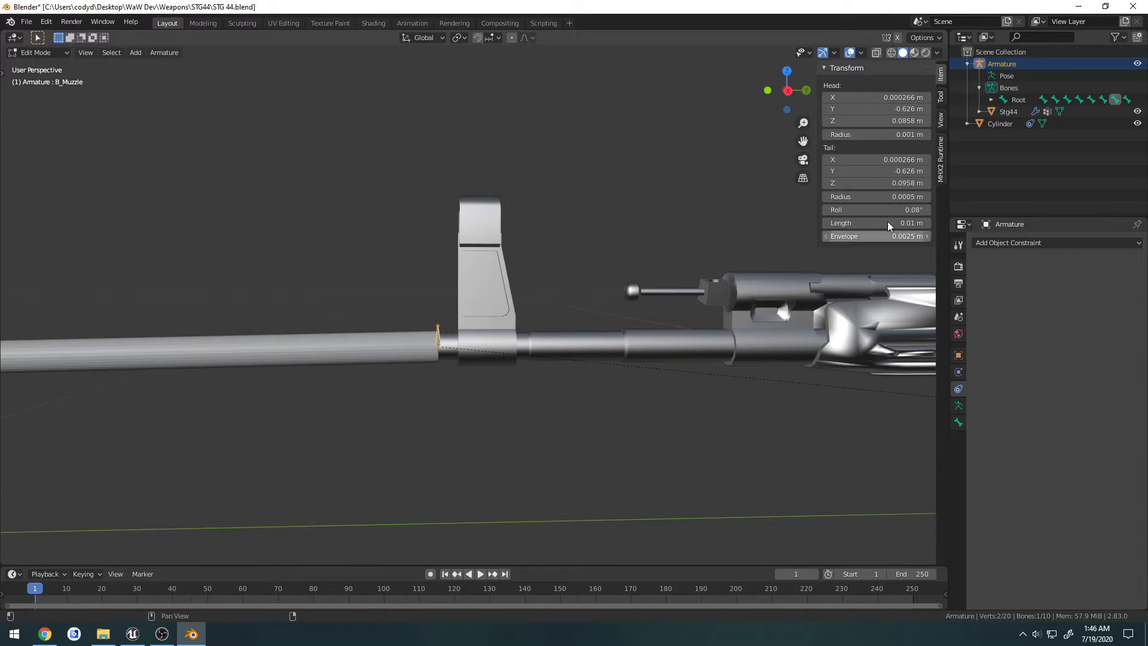
pyautogui.click(866, 210)
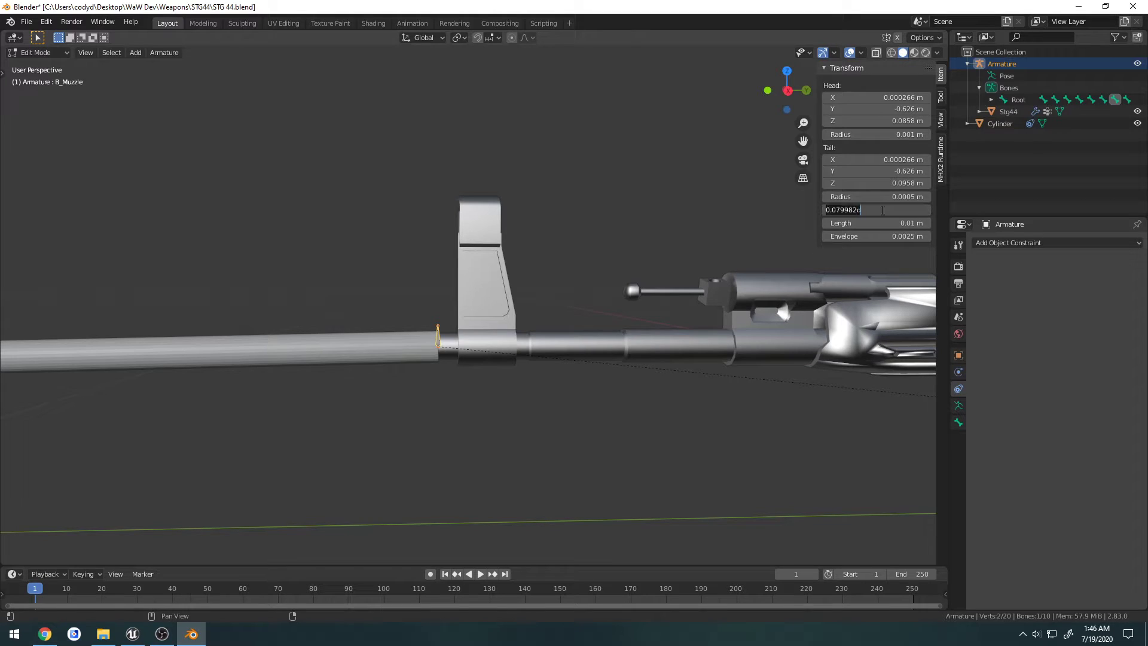
pyautogui.write('0')
pyautogui.press('Return')
# Set the B_Muzzle bone's head to 0 m on X, Y and Z in right orthographic view
pyautogui.press('KP_3')
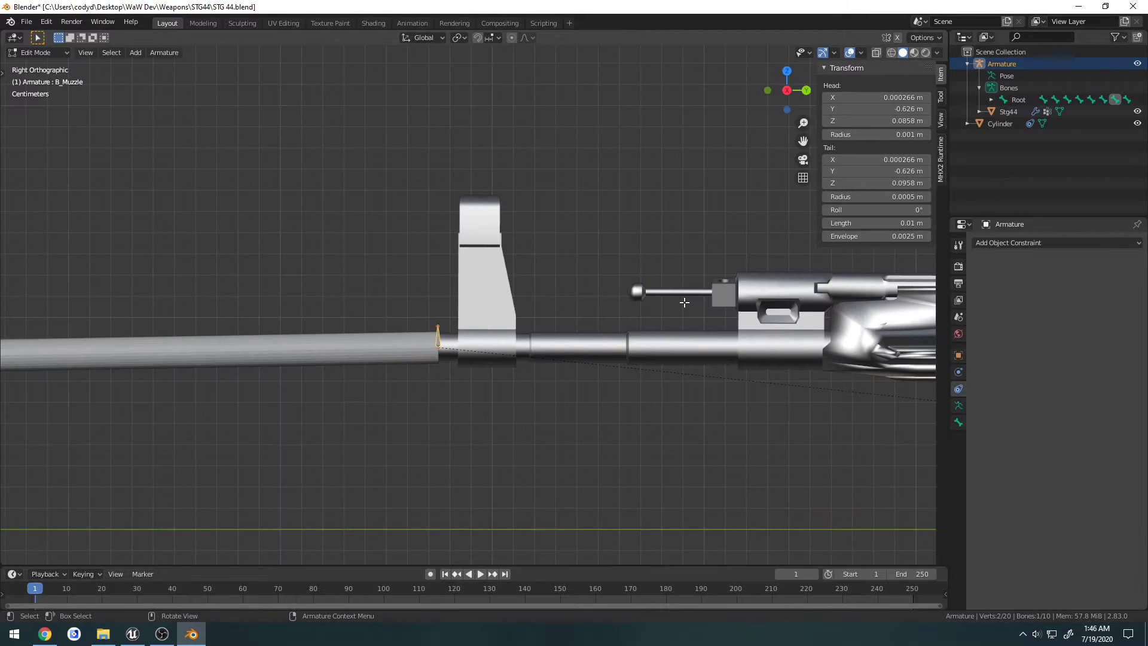
pyautogui.scroll(-5, 684, 302)
pyautogui.keyDown('shift'); pyautogui.moveTo(713, 311); pyautogui.dragTo(623, 282, button='middle'); pyautogui.keyUp('shift')
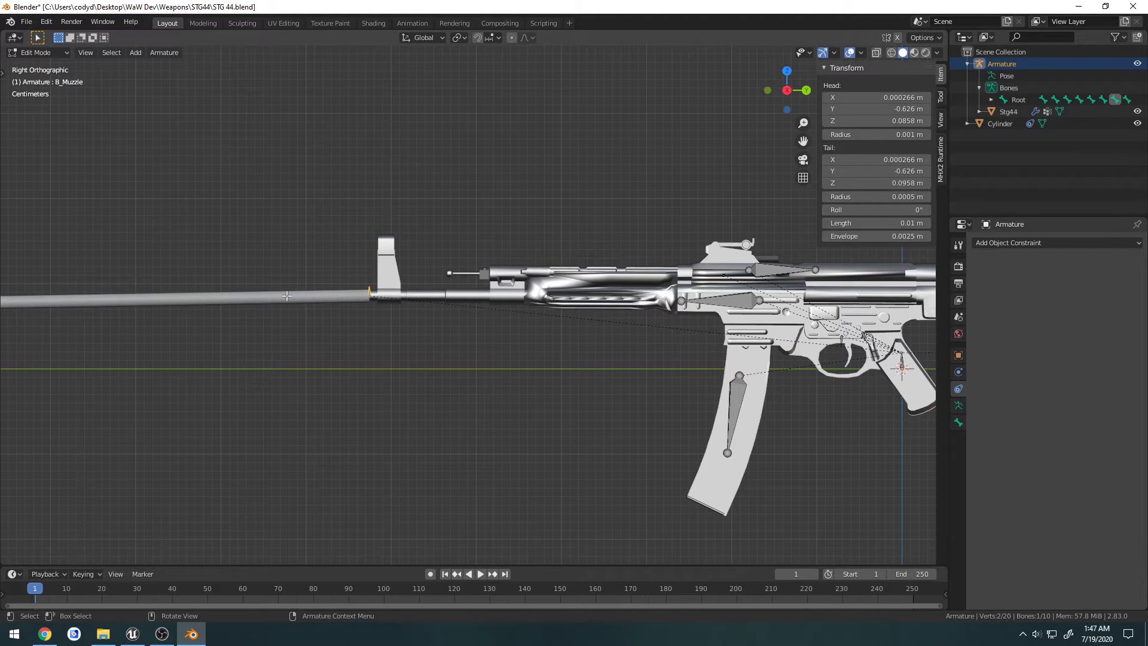
pyautogui.keyDown('shift'); pyautogui.moveTo(677, 319); pyautogui.dragTo(574, 309, button='middle'); pyautogui.keyUp('shift')
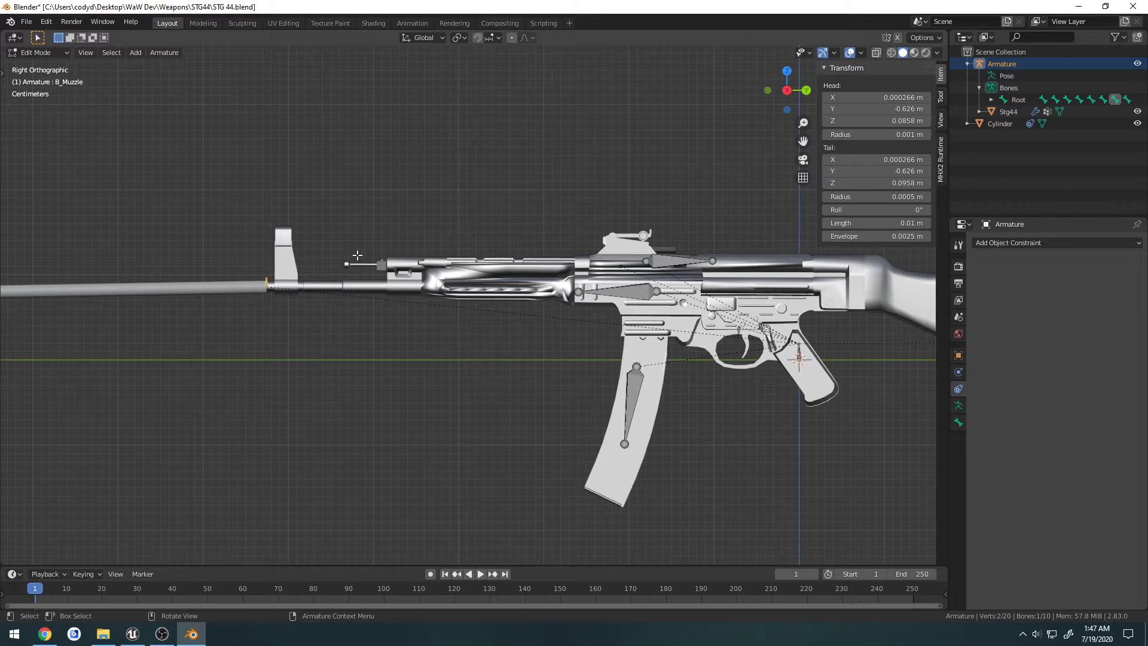
pyautogui.click(416, 254)
pyautogui.click(872, 101)
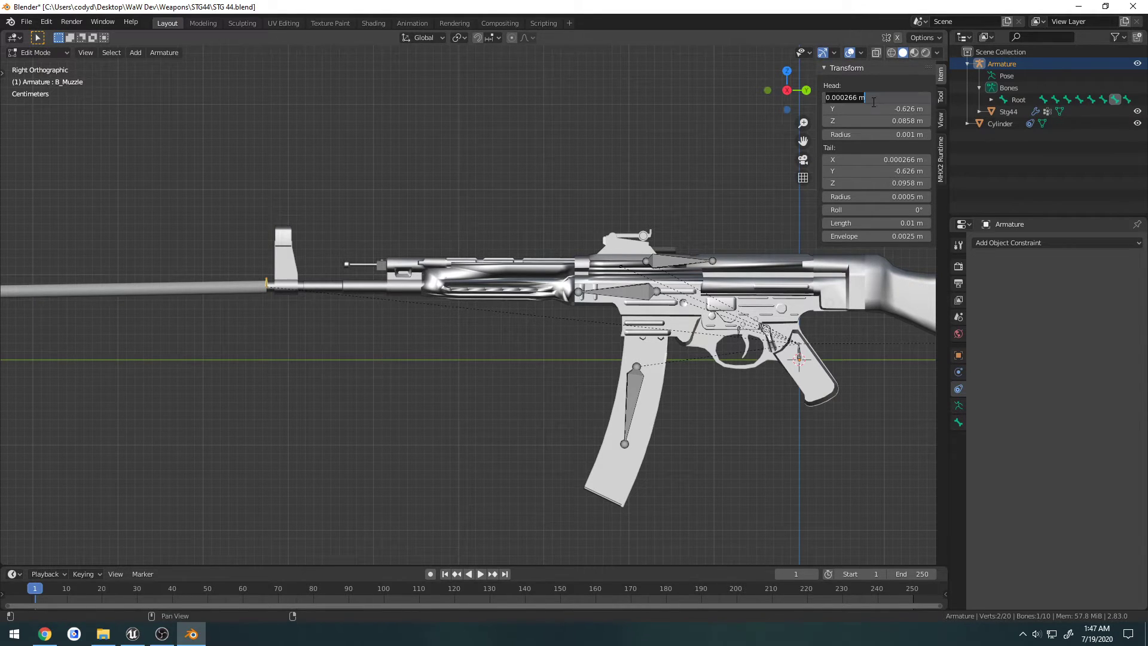
pyautogui.write('0')
pyautogui.press('Tab')
pyautogui.write('0')
pyautogui.press('Tab')
pyautogui.write('0')
pyautogui.press('Return')
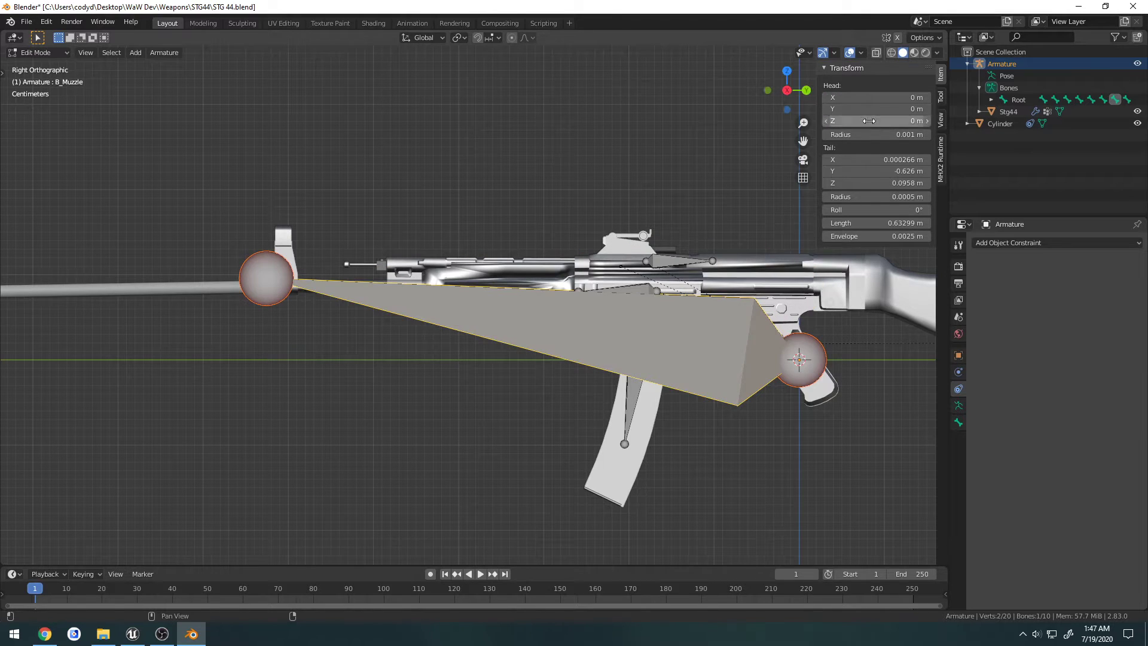
# Set the B_Muzzle bone's tail to 0 m on X and Y and 0.05 m on Z
pyautogui.click(873, 160)
pyautogui.write('0')
pyautogui.press('Tab')
pyautogui.write('0')
pyautogui.press('Return')
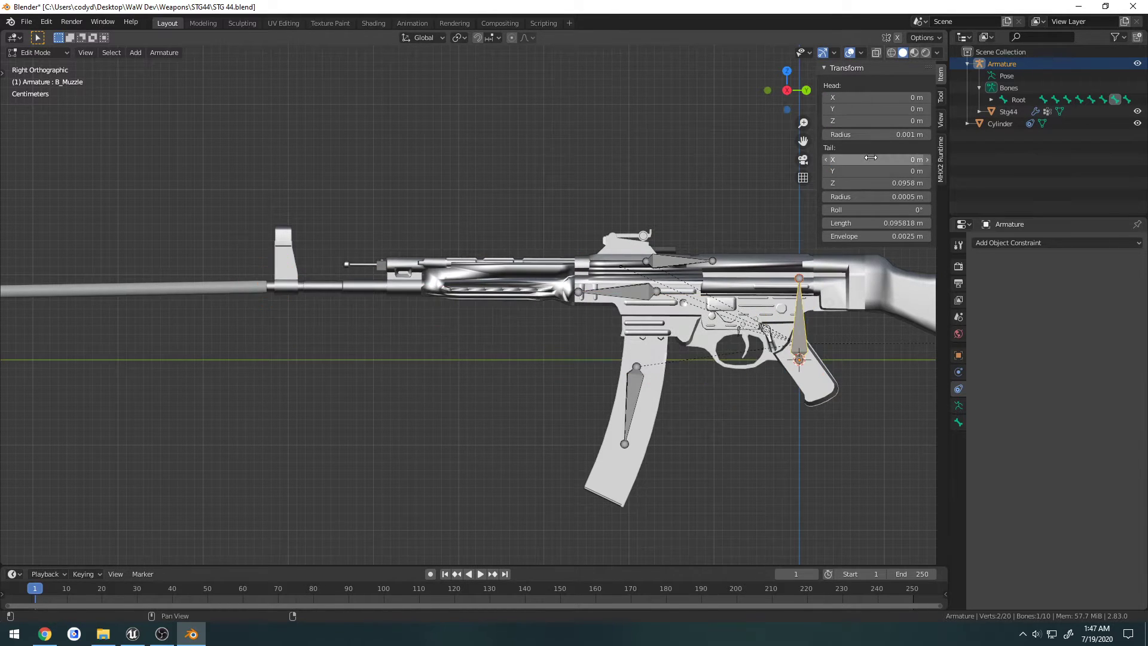
pyautogui.keyDown('shift'); pyautogui.moveTo(818, 305); pyautogui.dragTo(730, 273, button='middle'); pyautogui.keyUp('shift')
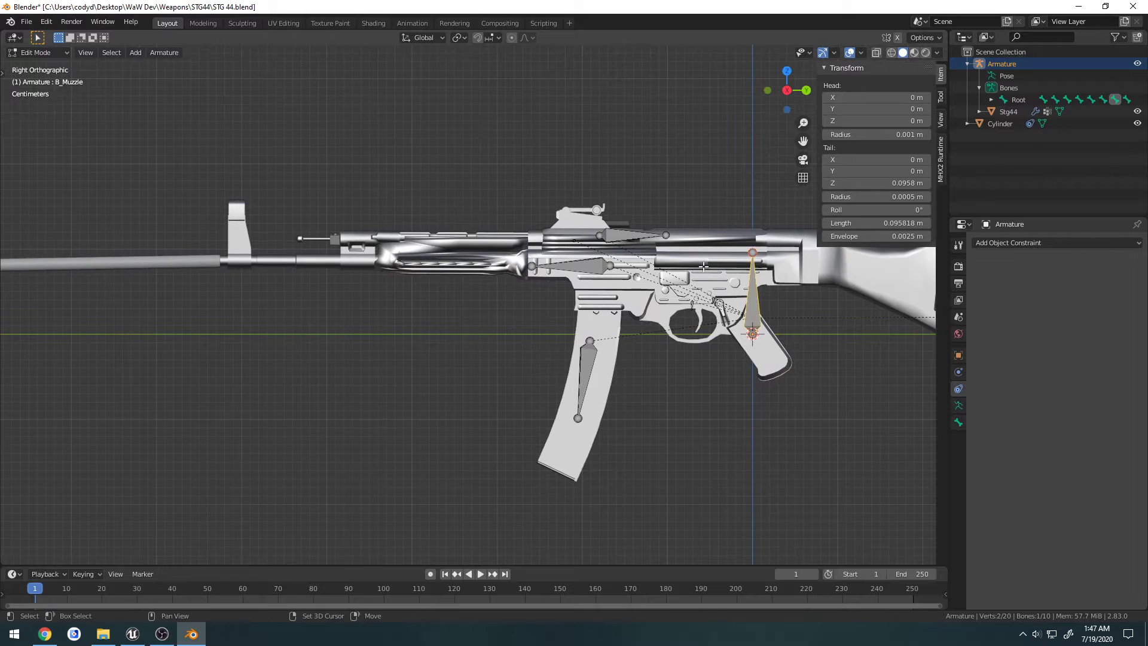
pyautogui.click(894, 183)
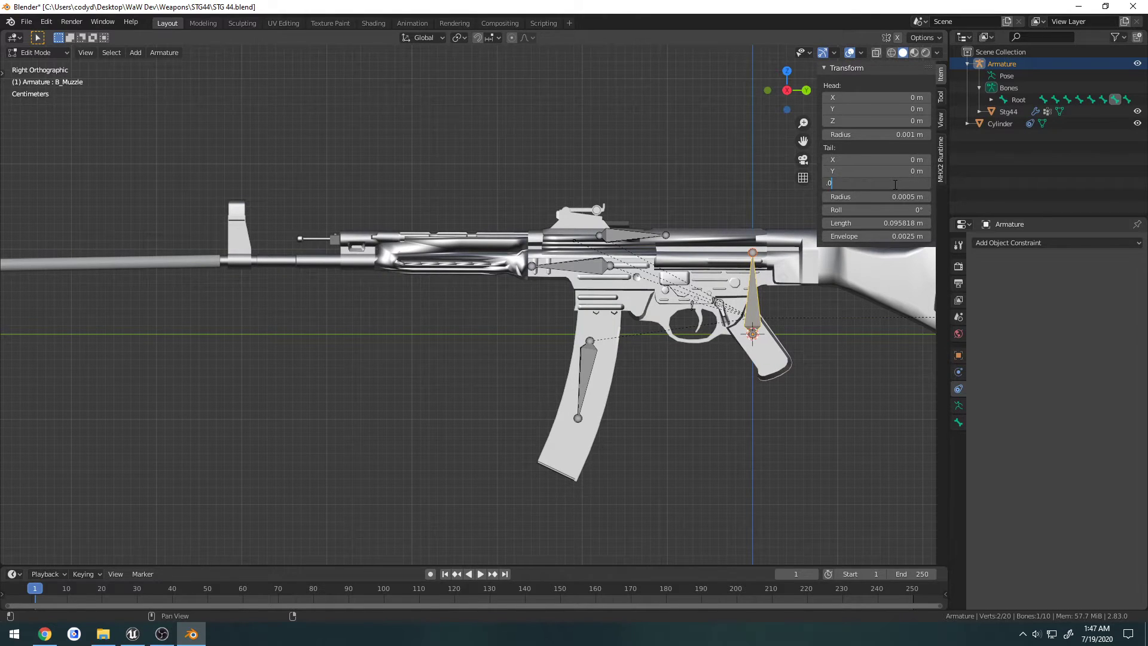
pyautogui.press('Return')
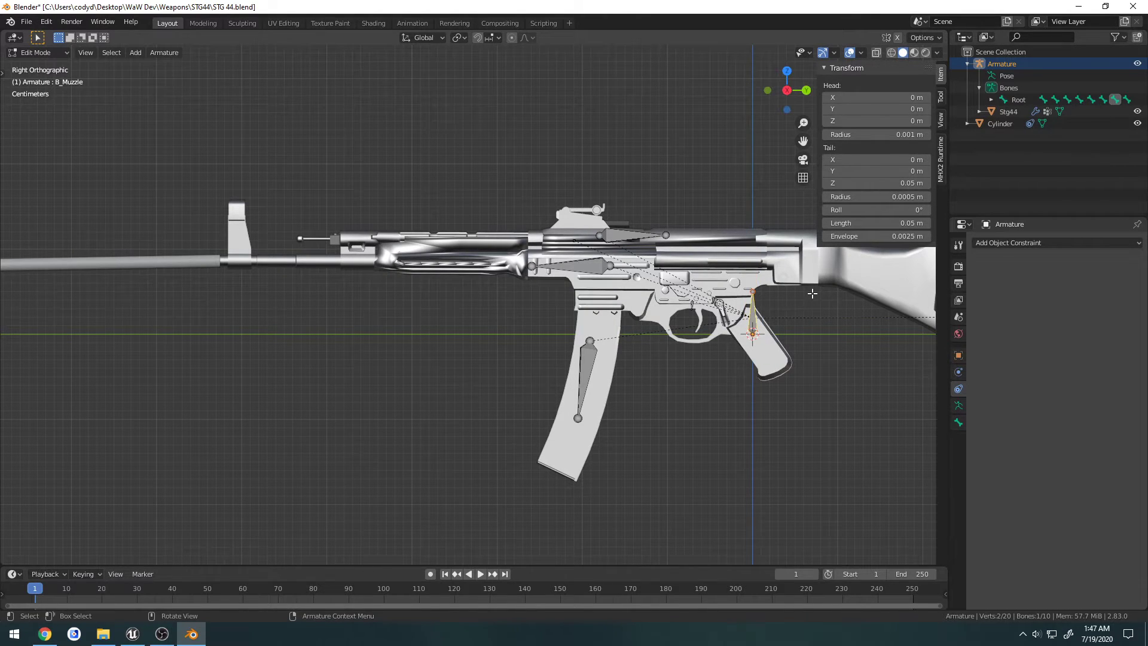
# Move the B_Muzzle bone to the barrel tip, its head at about Y -0.62 m and Z 0.09 m, and check it in Object Mode
pyautogui.press('g')
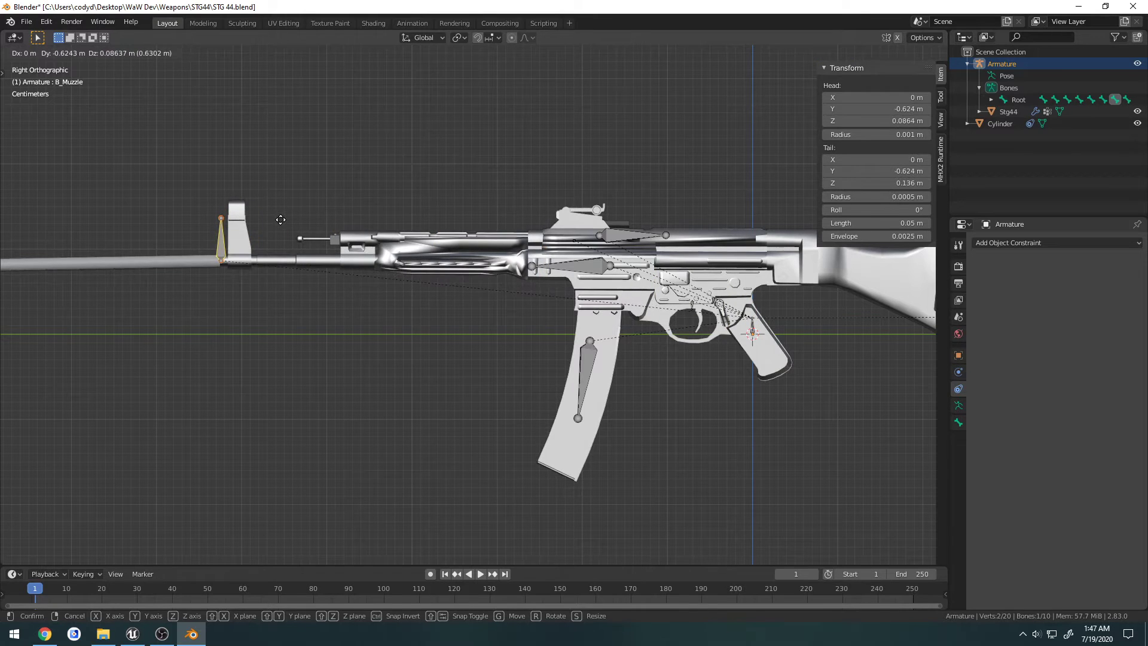
pyautogui.click(281, 219)
pyautogui.keyDown('shift'); pyautogui.moveTo(264, 227); pyautogui.dragTo(536, 225, button='middle'); pyautogui.keyUp('shift')
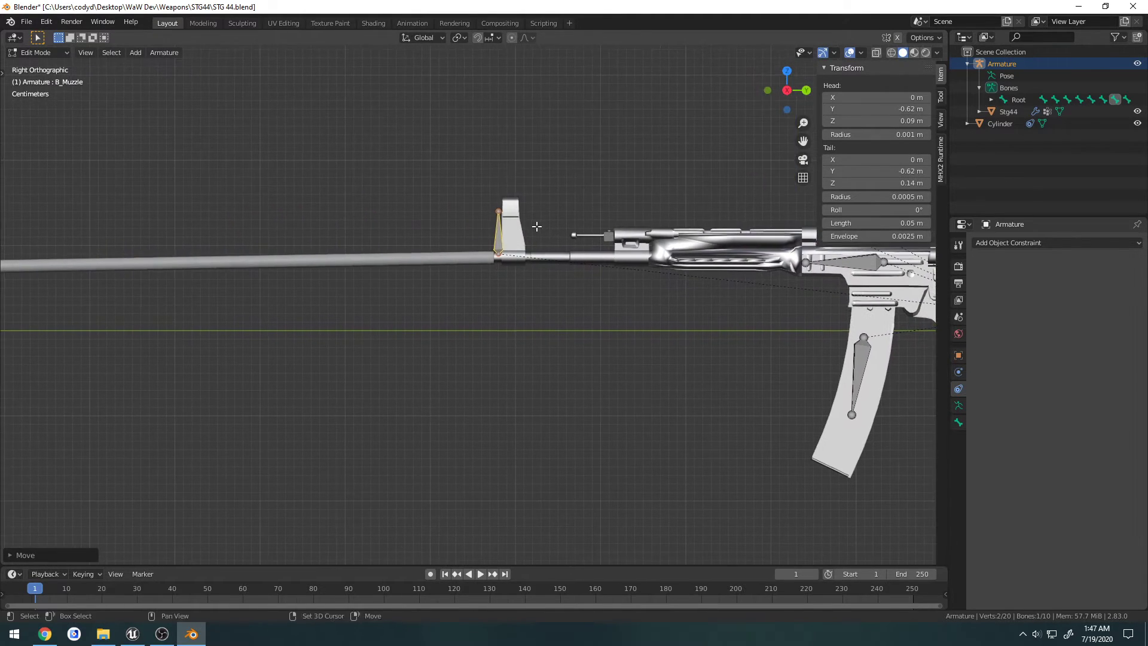
pyautogui.scroll(5, 535, 225)
pyautogui.keyDown('shift'); pyautogui.moveTo(602, 207); pyautogui.dragTo(562, 301, button='middle'); pyautogui.keyUp('shift')
pyautogui.scroll(2, 562, 301)
pyautogui.hotkey('ctrl', 'Tab')
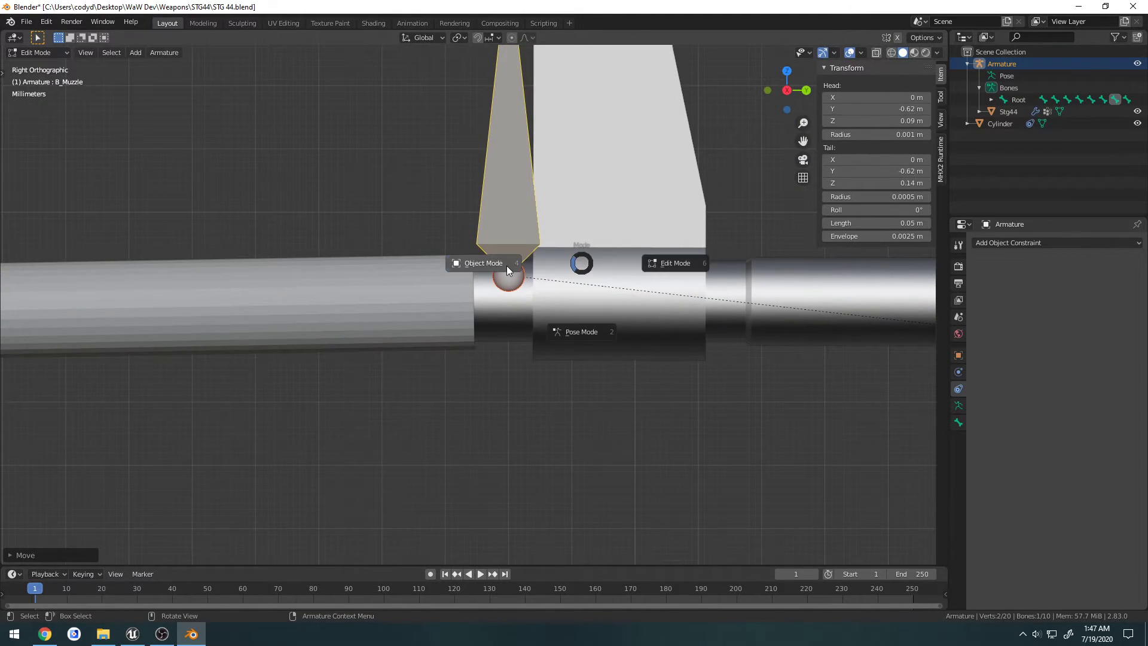
pyautogui.click(507, 266)
pyautogui.scroll(2, 507, 265)
pyautogui.scroll(-6, 513, 276)
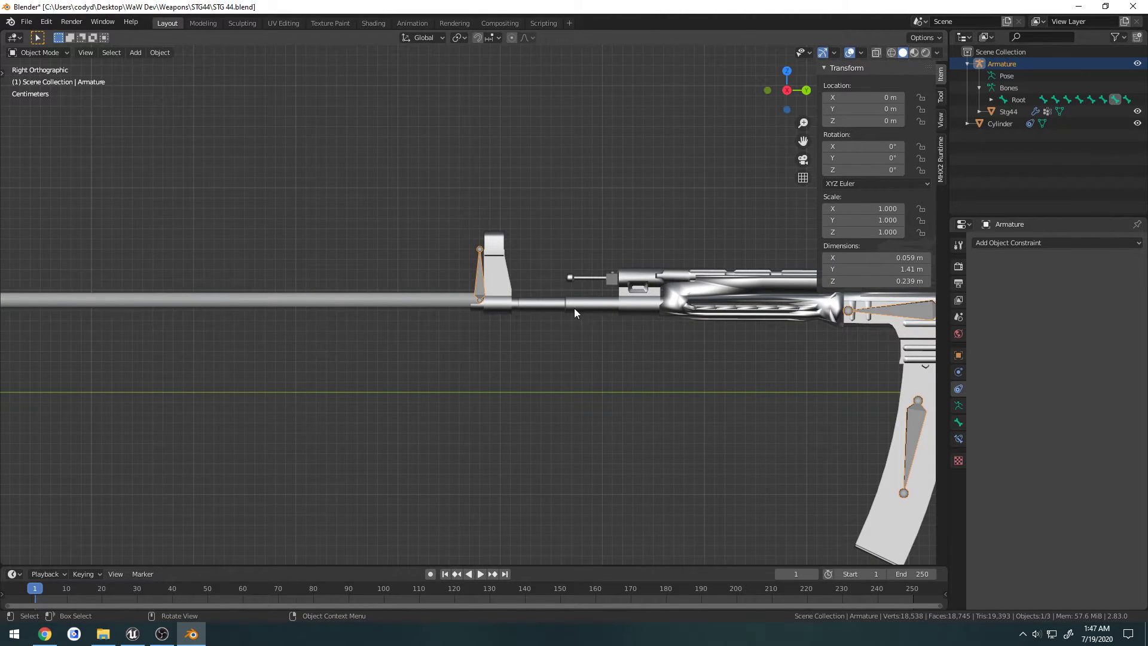
# In Edit Mode, lower the B_Muzzle bone toward the barrel's centre at the muzzle, its head at about Z 0.086 m
pyautogui.hotkey('ctrl', 'Tab')
pyautogui.click(508, 301)
pyautogui.click(482, 286)
pyautogui.scroll(10, 482, 285)
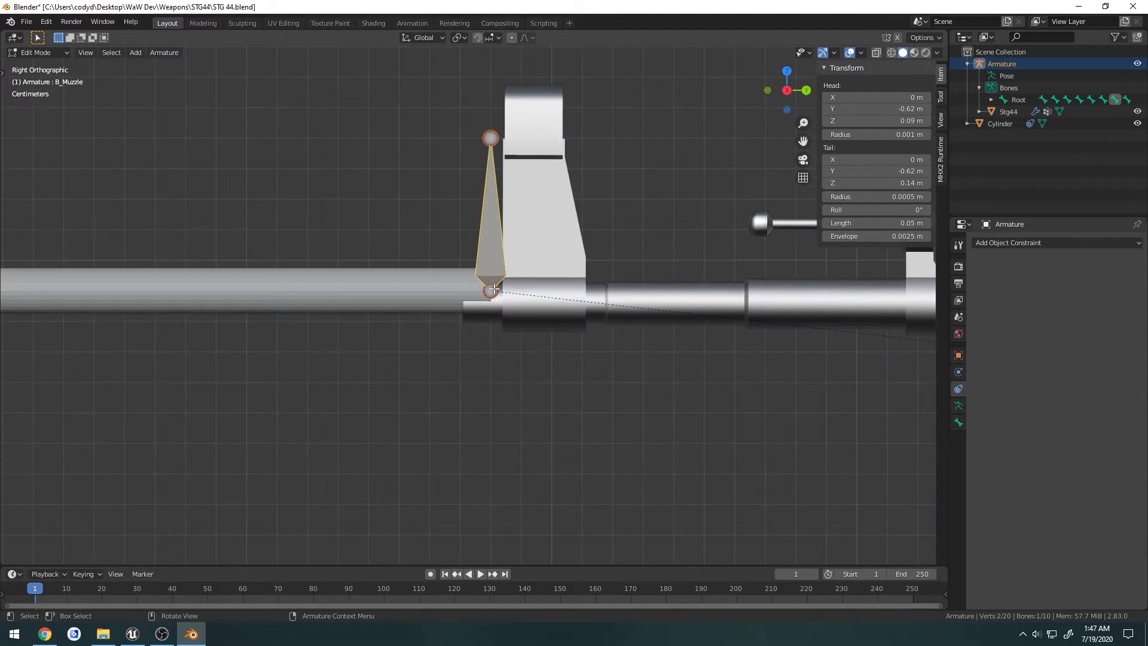
pyautogui.press('g')
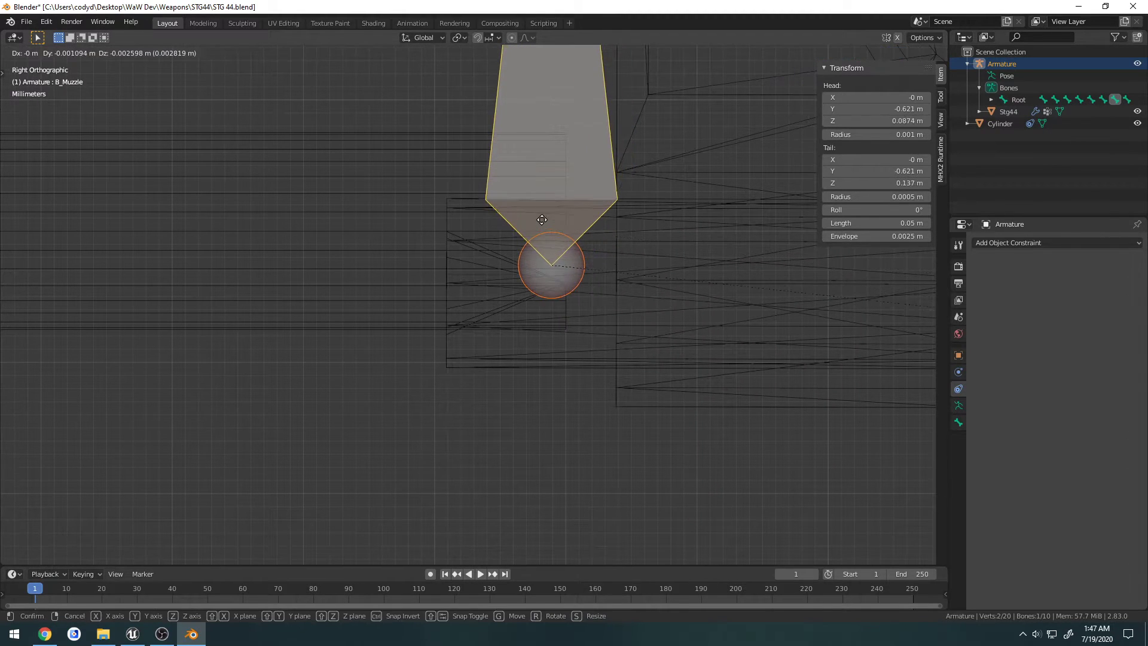
pyautogui.click(600, 282)
pyautogui.scroll(3, 600, 282)
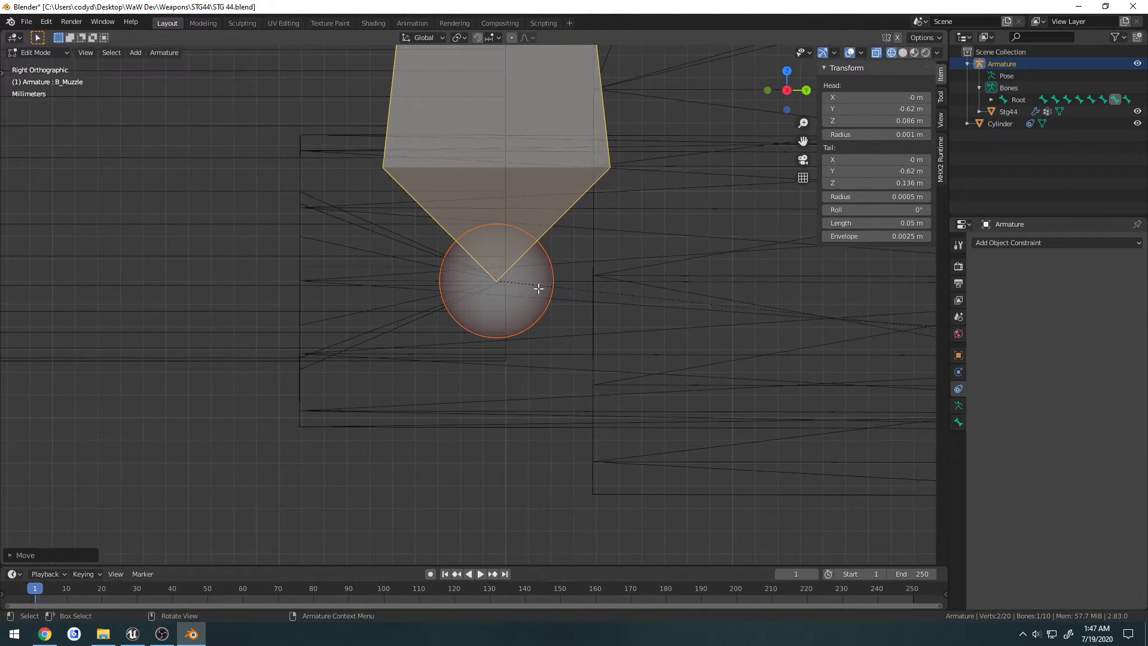
pyautogui.scroll(6, 536, 284)
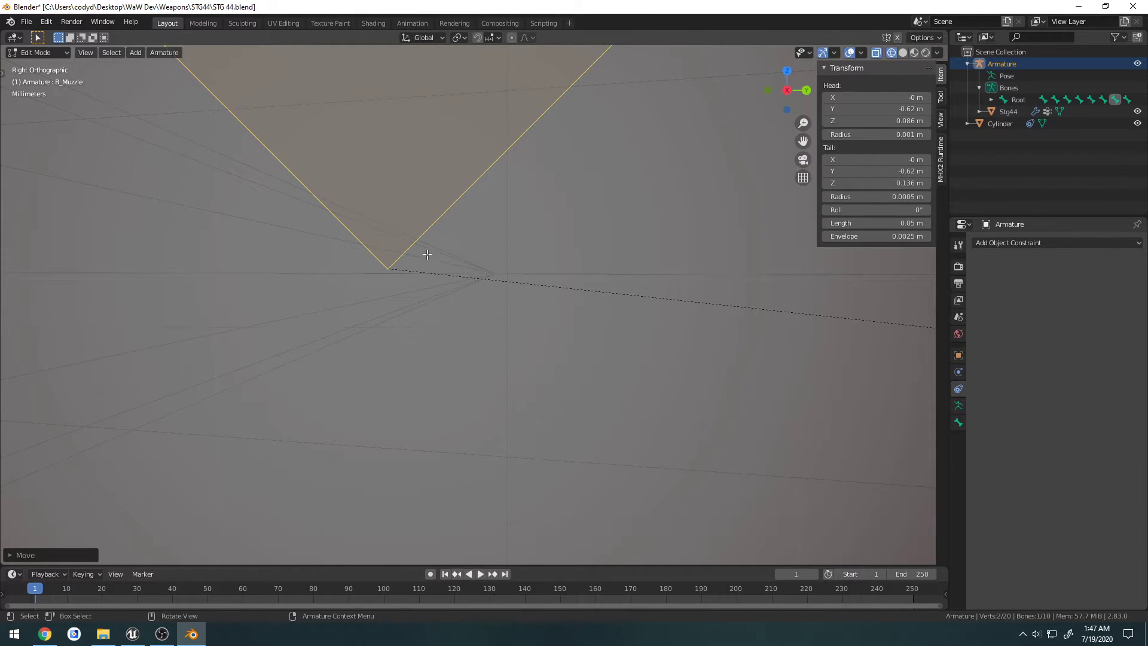
# Fine-tune the B_Muzzle bone so its head sits on the point where the muzzle's wireframe edges converge
pyautogui.keyDown('shift'); pyautogui.moveTo(426, 255); pyautogui.dragTo(429, 456, button='middle'); pyautogui.keyUp('shift')
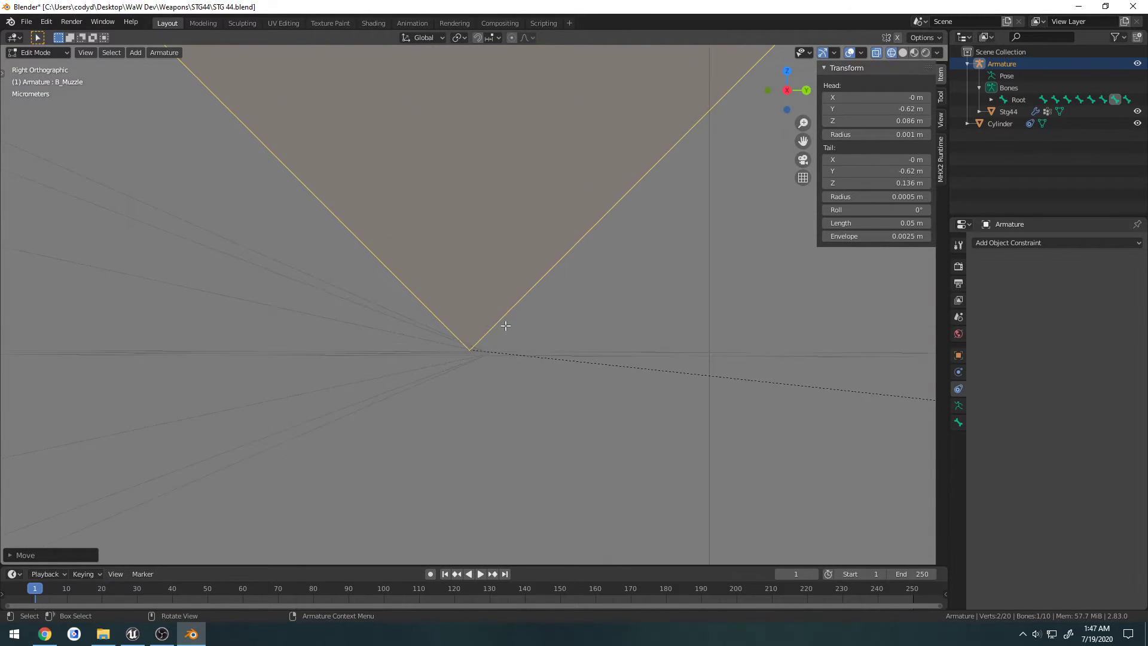
pyautogui.scroll(5, 504, 325)
pyautogui.press('g')
pyautogui.click(545, 340)
pyautogui.keyDown('shift'); pyautogui.moveTo(550, 403); pyautogui.dragTo(562, 272, button='middle'); pyautogui.keyUp('shift')
pyautogui.press('g')
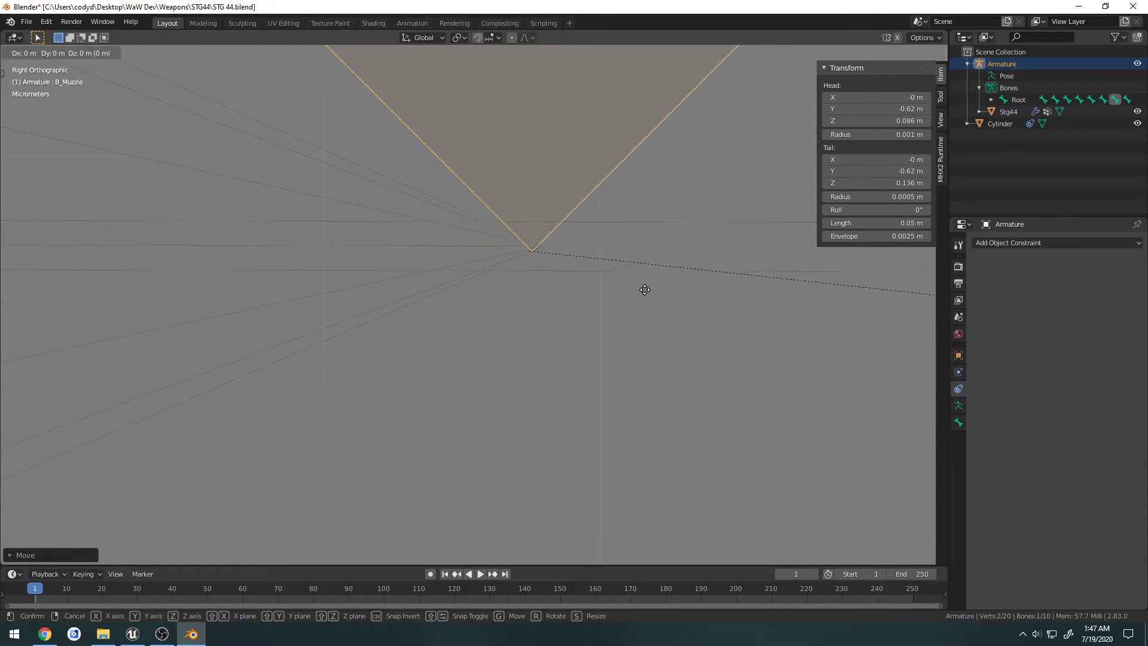
pyautogui.click(657, 284)
# Return the armature to Object Mode with solid shading and save the file
pyautogui.scroll(-20, 654, 274)
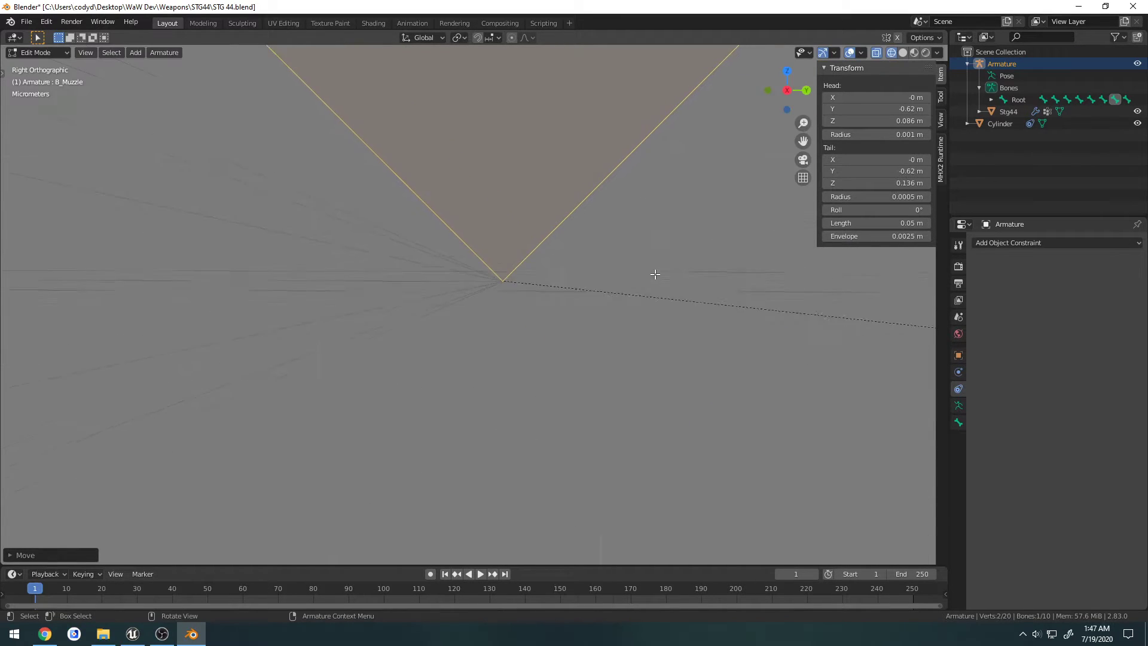
pyautogui.press('Tab')
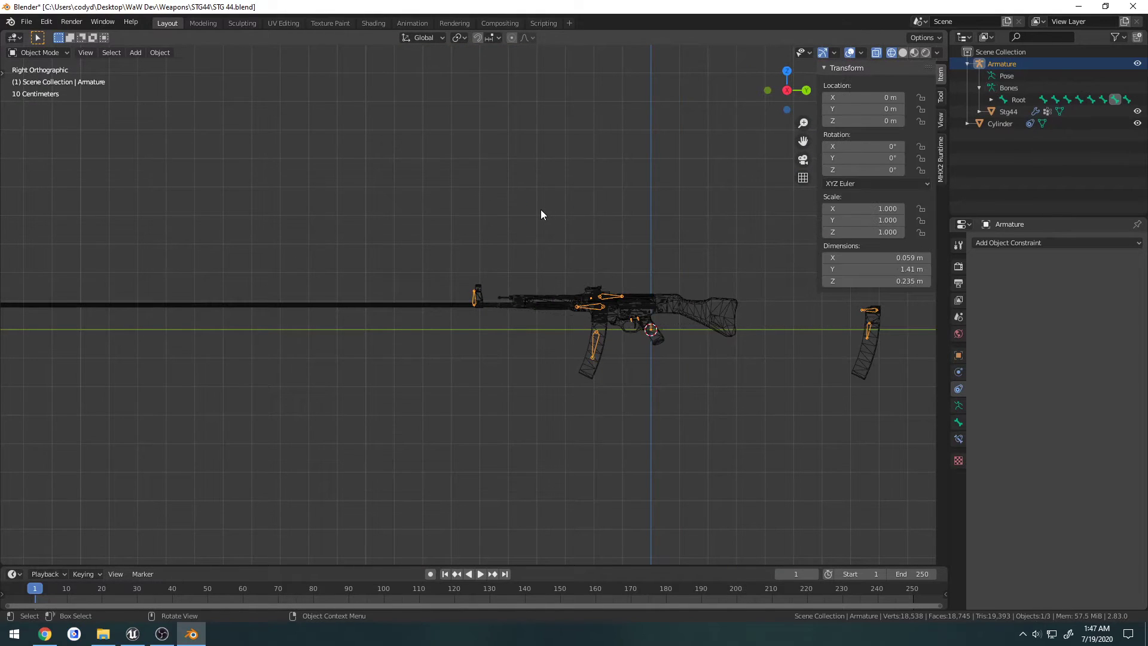
pyautogui.press('z')
pyautogui.click(622, 211)
pyautogui.moveTo(626, 235)
pyautogui.mouseDown(button='middle')
pyautogui.moveTo(561, 209)
pyautogui.moveTo(495, 219)
pyautogui.moveTo(538, 234)
pyautogui.mouseUp(button='middle')
pyautogui.hotkey('ctrl', 's')
pyautogui.scroll(3, 538, 234)
# Rename the guide cylinder as LineTrace and save the file
pyautogui.click(408, 226)
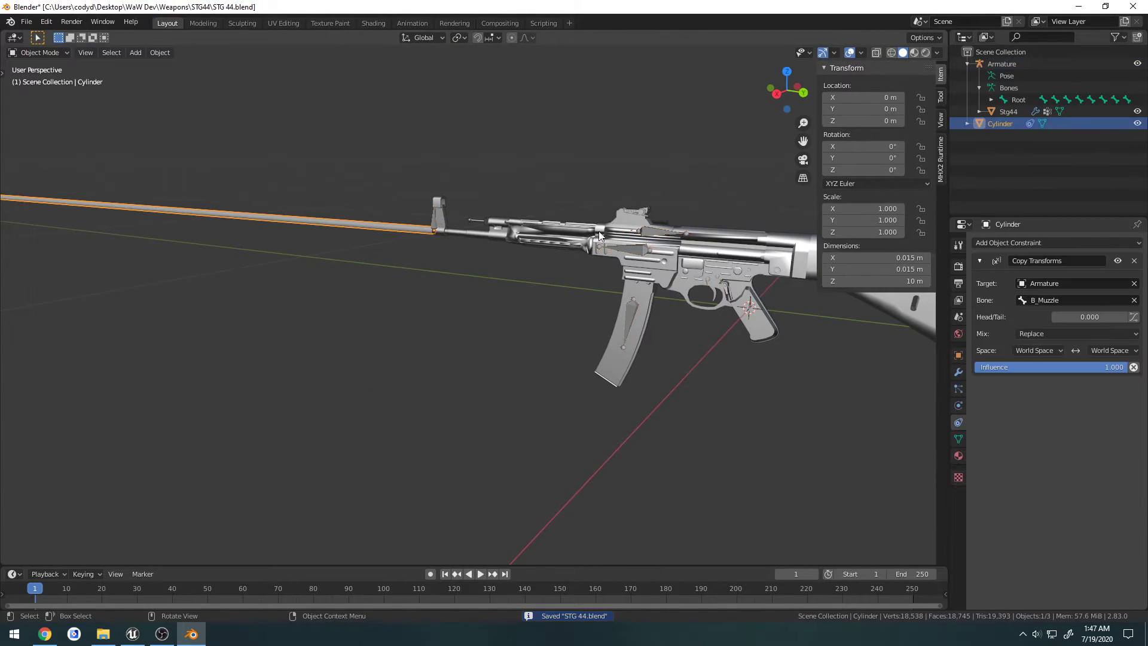
pyautogui.doubleClick(999, 123)
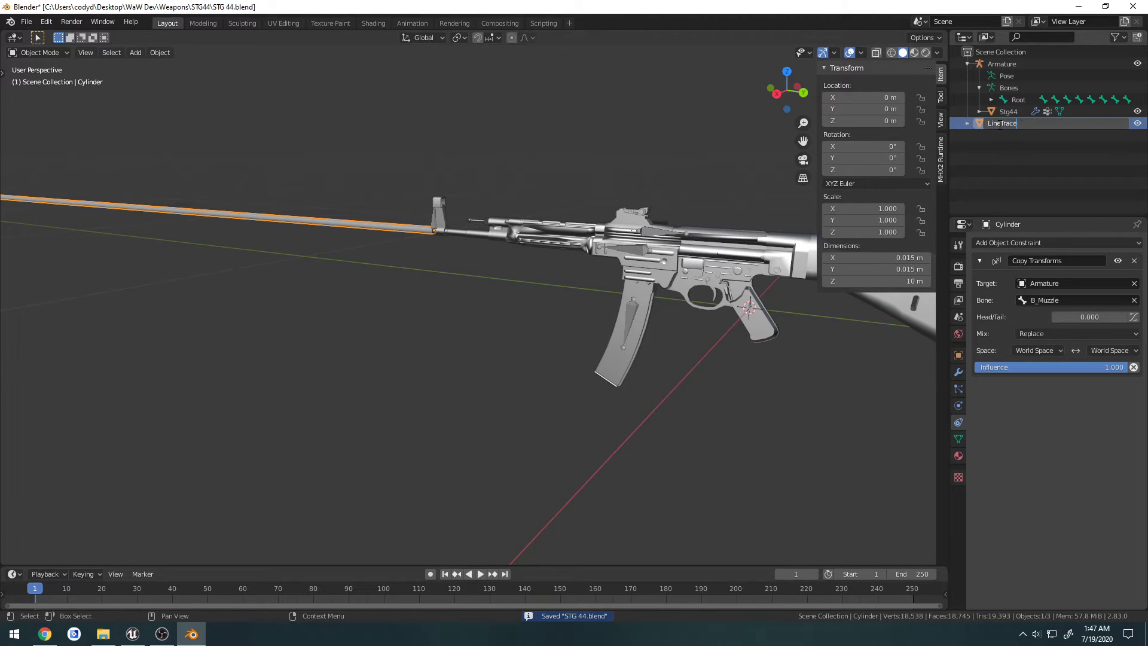
pyautogui.press('Return')
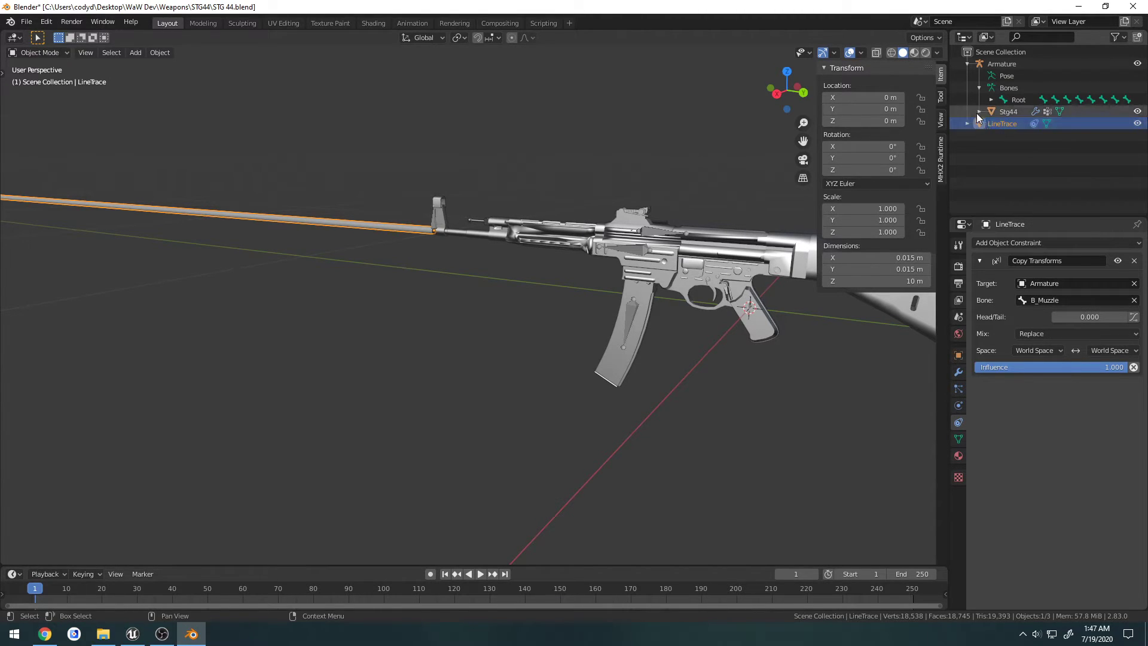
pyautogui.click(968, 64)
pyautogui.hotkey('ctrl', 's')
pyautogui.moveTo(625, 216); pyautogui.dragTo(582, 217, button='middle')
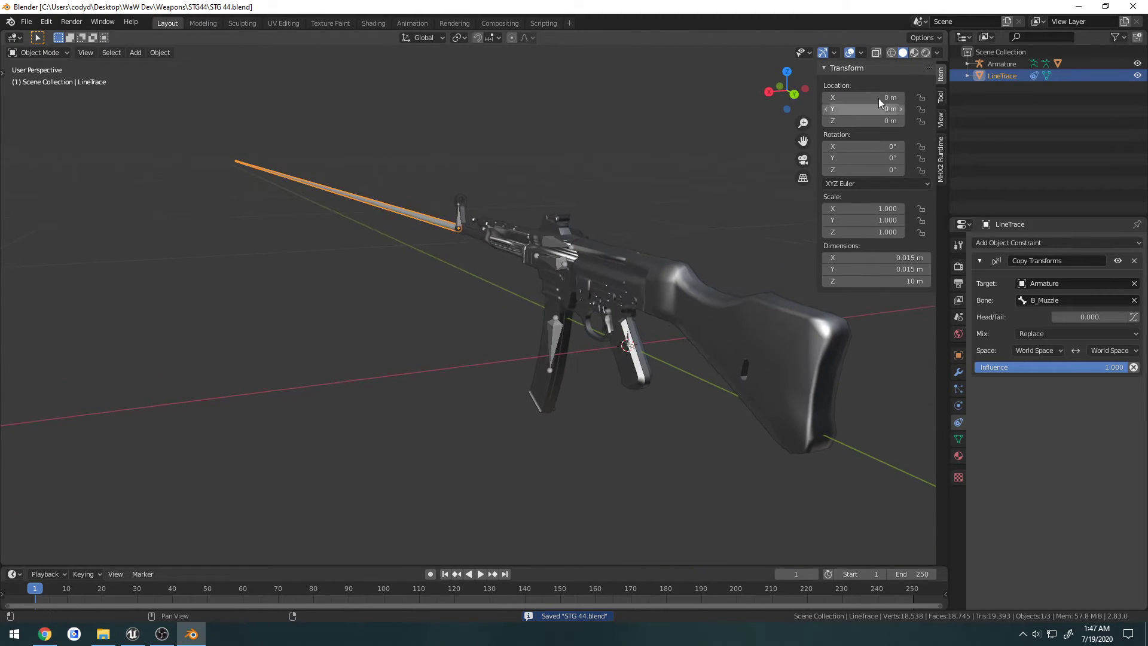
# Create a new collection in the Scene Collection and name it Stg44
pyautogui.click(990, 52)
pyautogui.rightClick(999, 53)
pyautogui.click(986, 55)
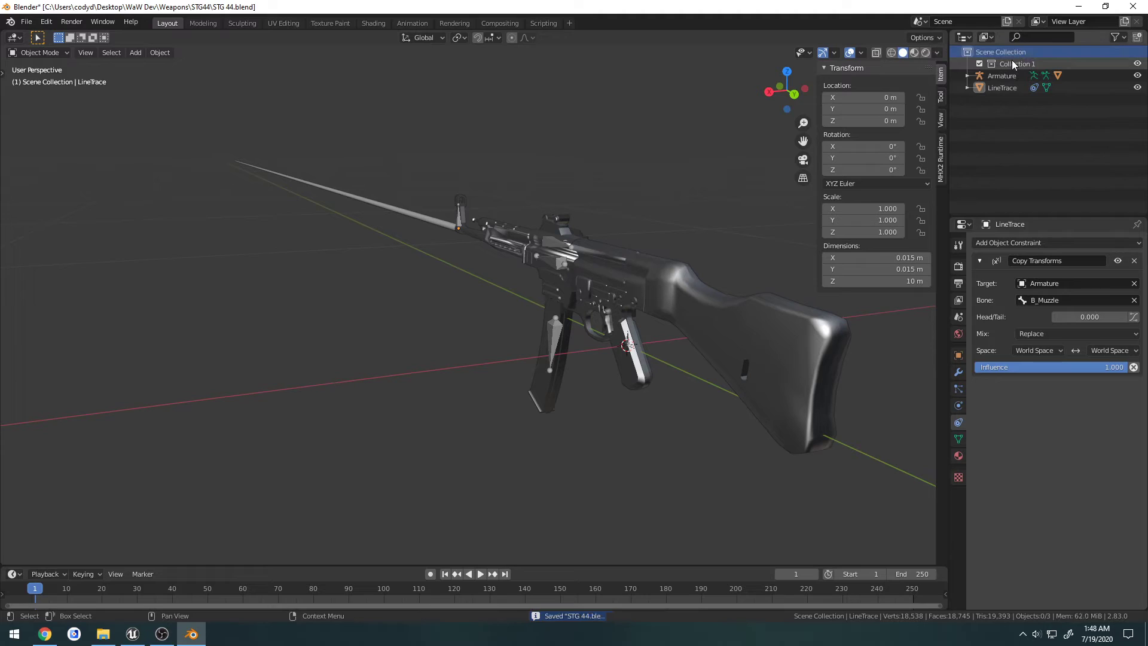
pyautogui.doubleClick(1015, 63)
pyautogui.write('Stg44')
pyautogui.press('Return')
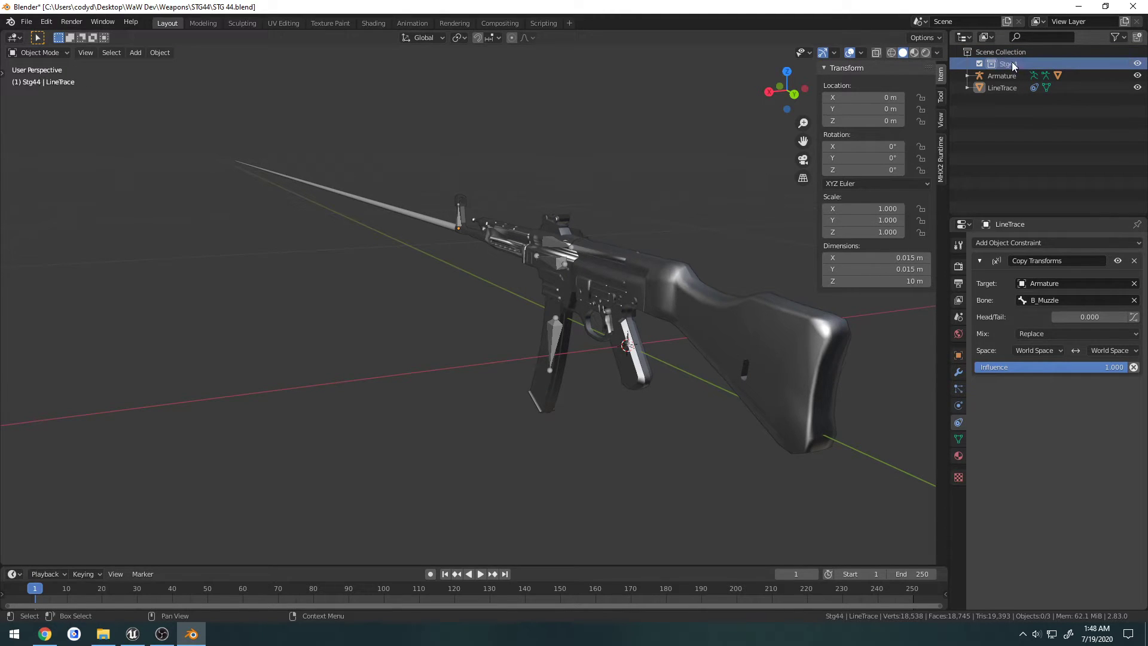
# Move the Armature and LineTrace objects into the Stg44 collection and save the file
pyautogui.moveTo(1009, 75); pyautogui.dragTo(1009, 66)
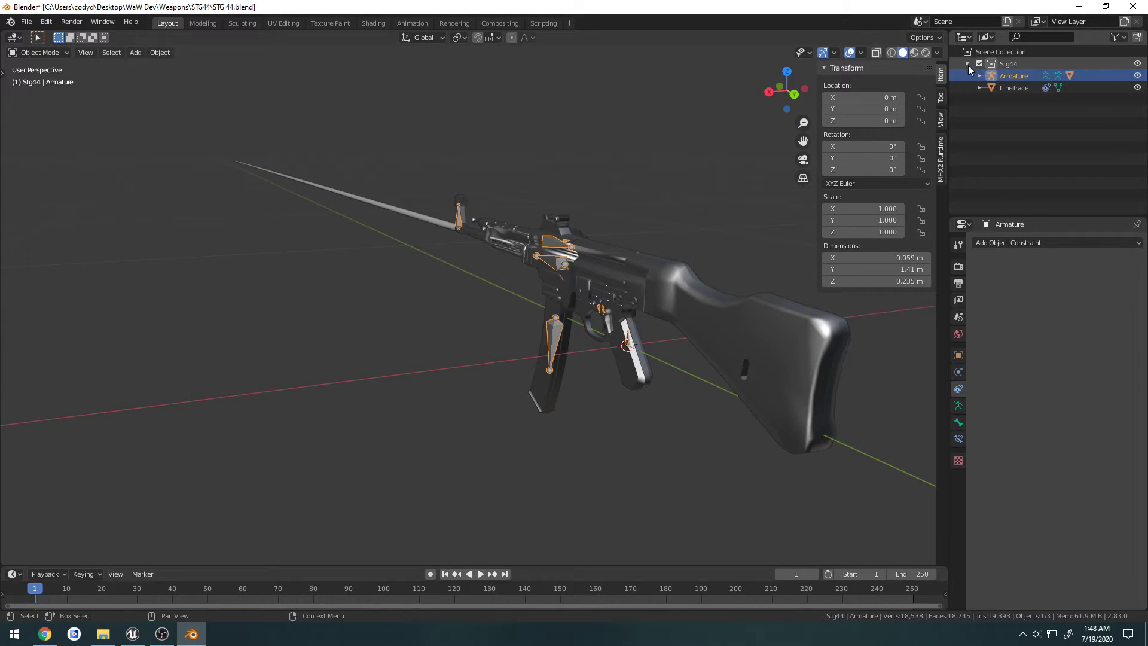
pyautogui.click(967, 63)
pyautogui.click(1014, 65)
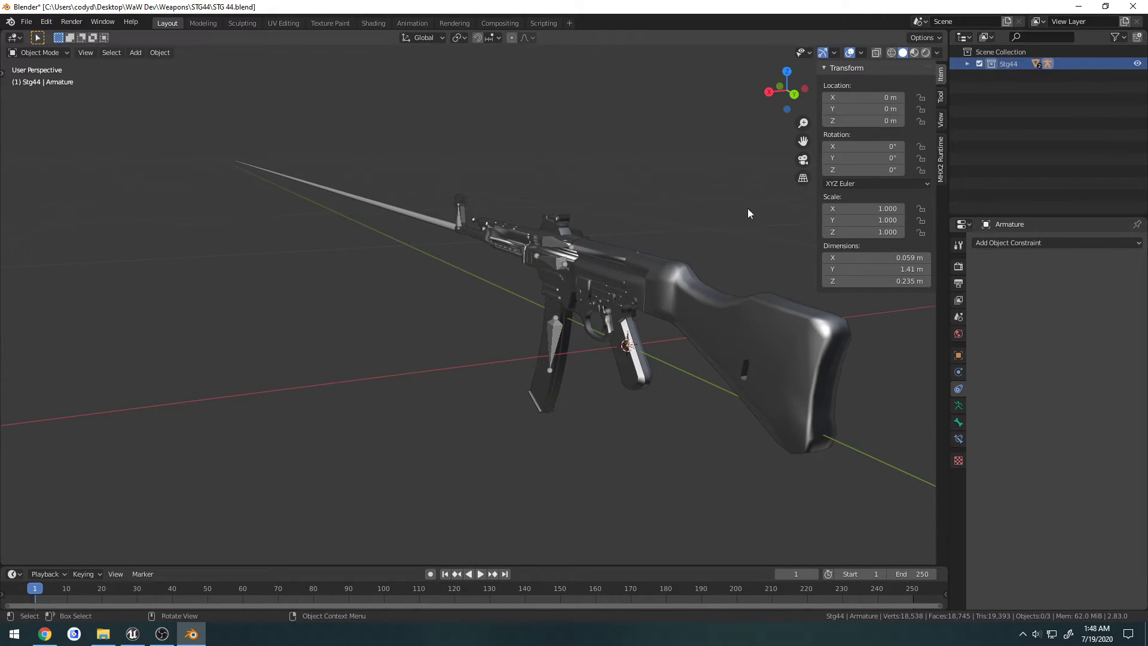
pyautogui.moveTo(520, 225)
pyautogui.mouseDown(button='middle')
pyautogui.moveTo(494, 225)
pyautogui.moveTo(515, 224)
pyautogui.mouseUp(button='middle')
pyautogui.press('n')
pyautogui.scroll(-3, 513, 221)
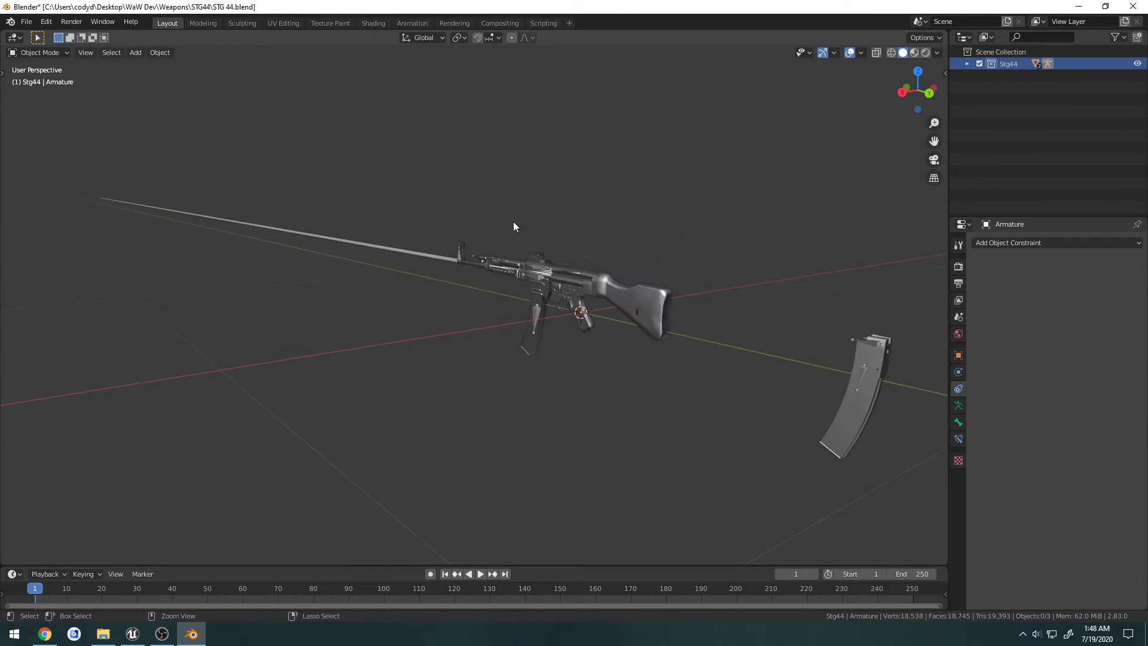
pyautogui.hotkey('ctrl', 's')
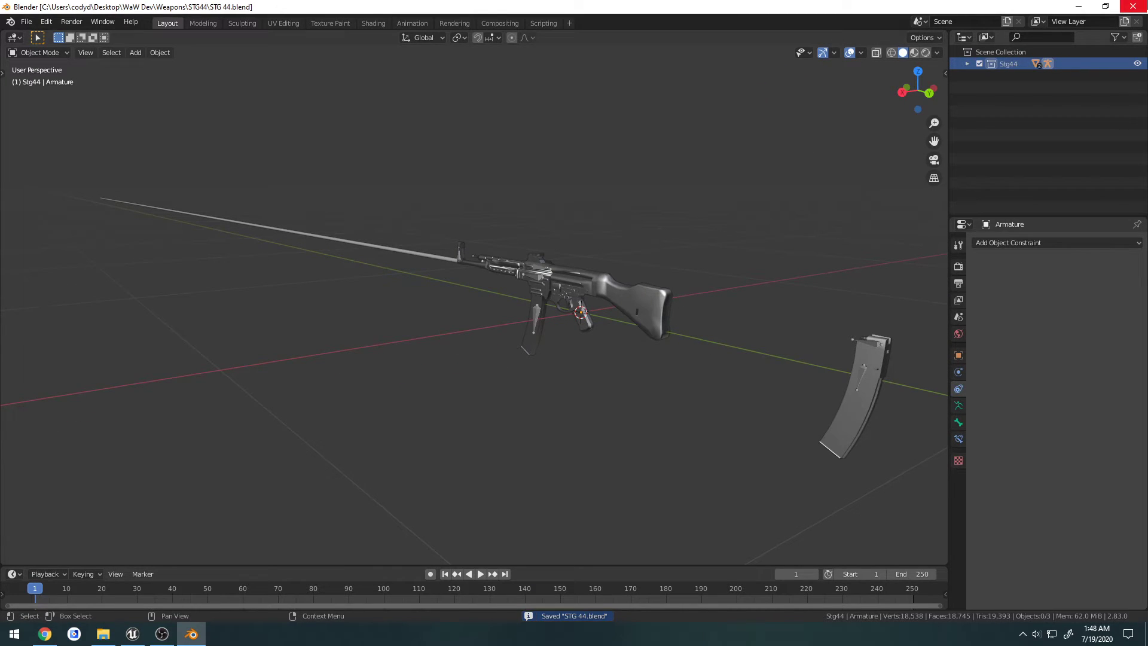
# Close Blender and delete the old STG44 Blender file and STG44.blend1 from the STG44 weapon folder
pyautogui.click(1142, 5)
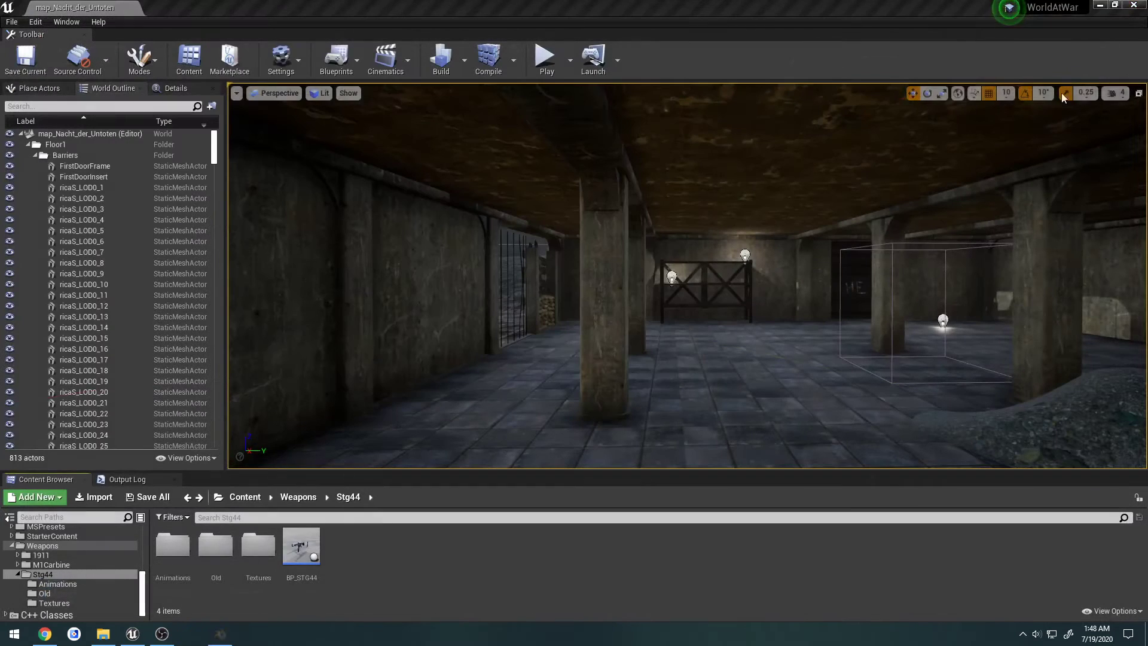
pyautogui.click(132, 634)
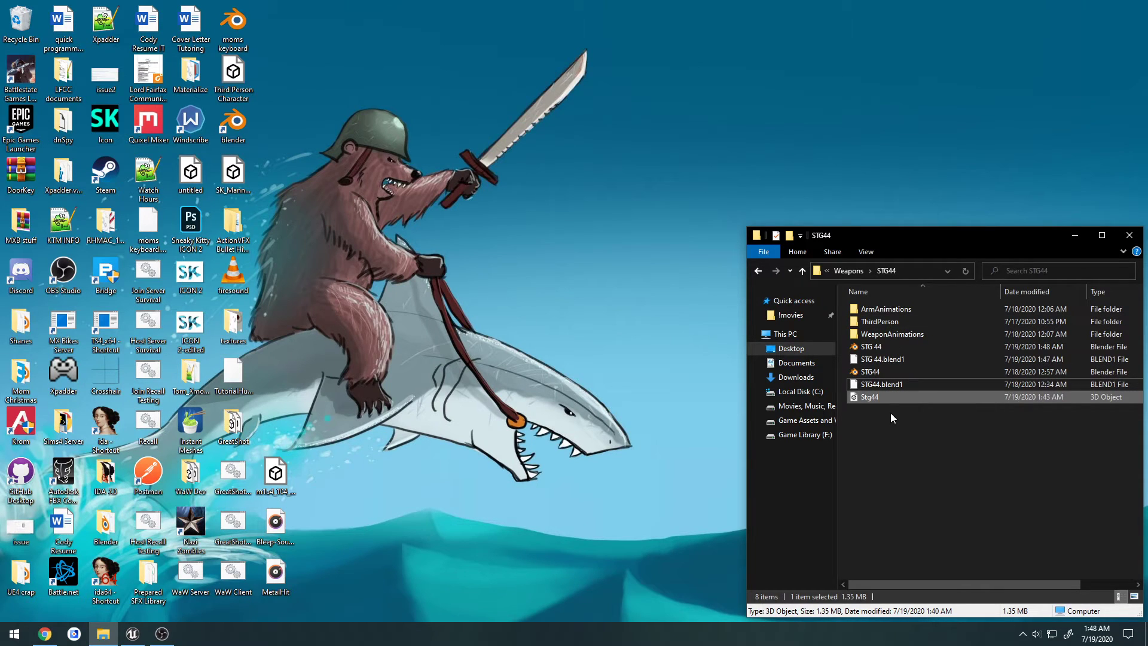
pyautogui.click(900, 371)
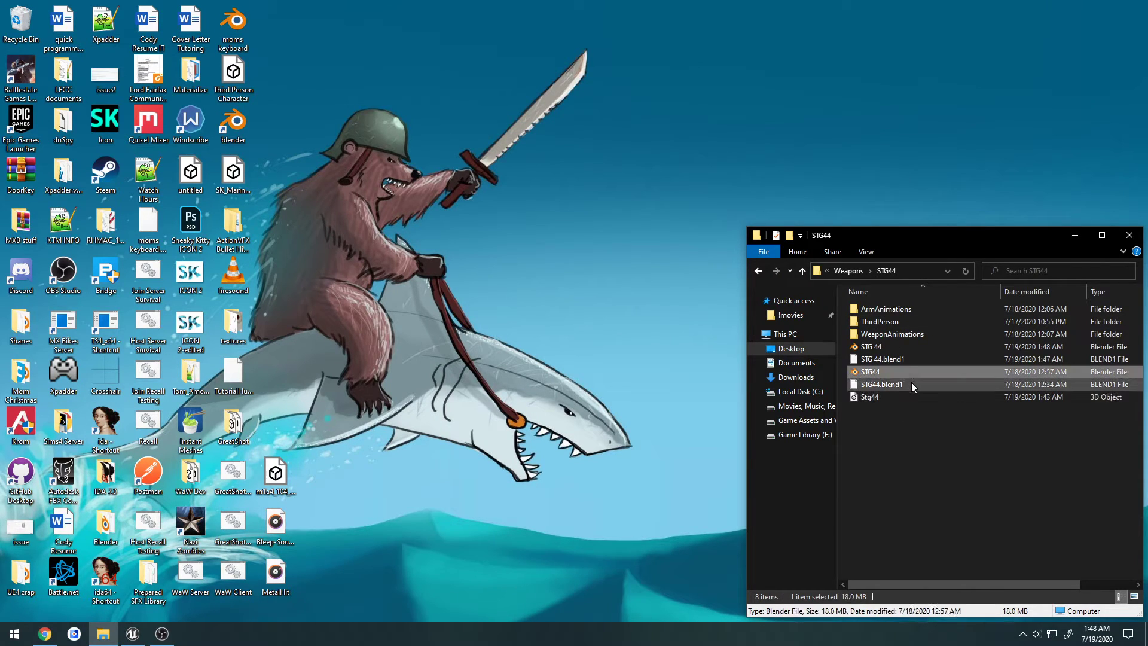
pyautogui.keyDown('ctrl'); pyautogui.click(912, 383); pyautogui.keyUp('ctrl')
pyautogui.press('Delete')
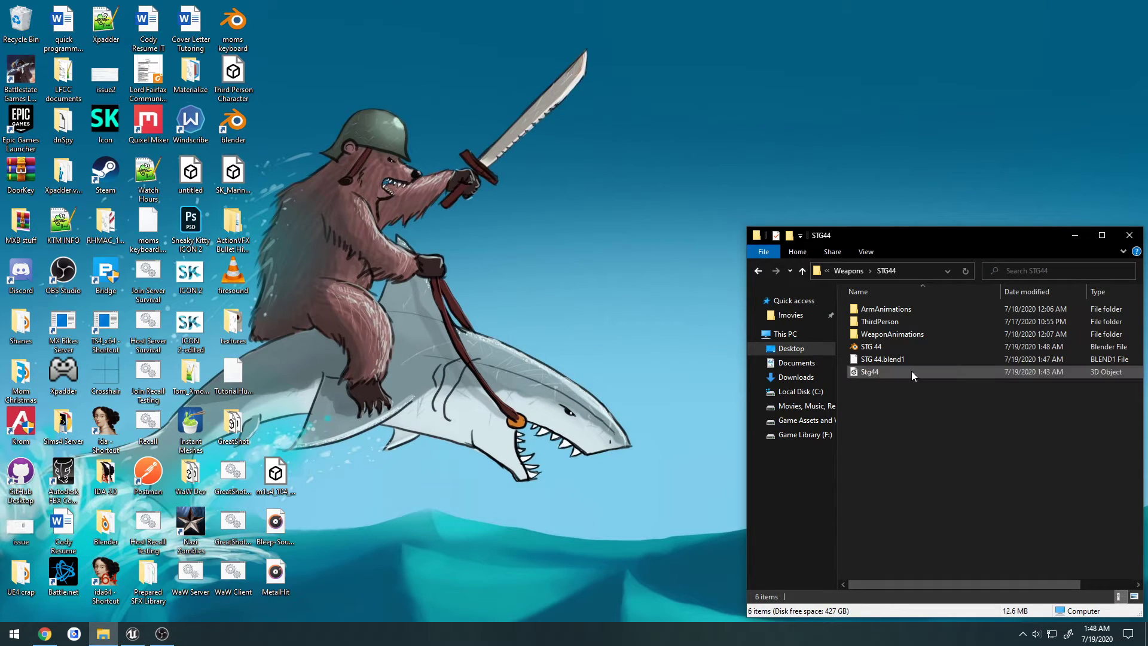
# Open the FPSArmsSetup file from the WaW Dev Characters folder in Blender
pyautogui.hotkey('alt', 'Left')
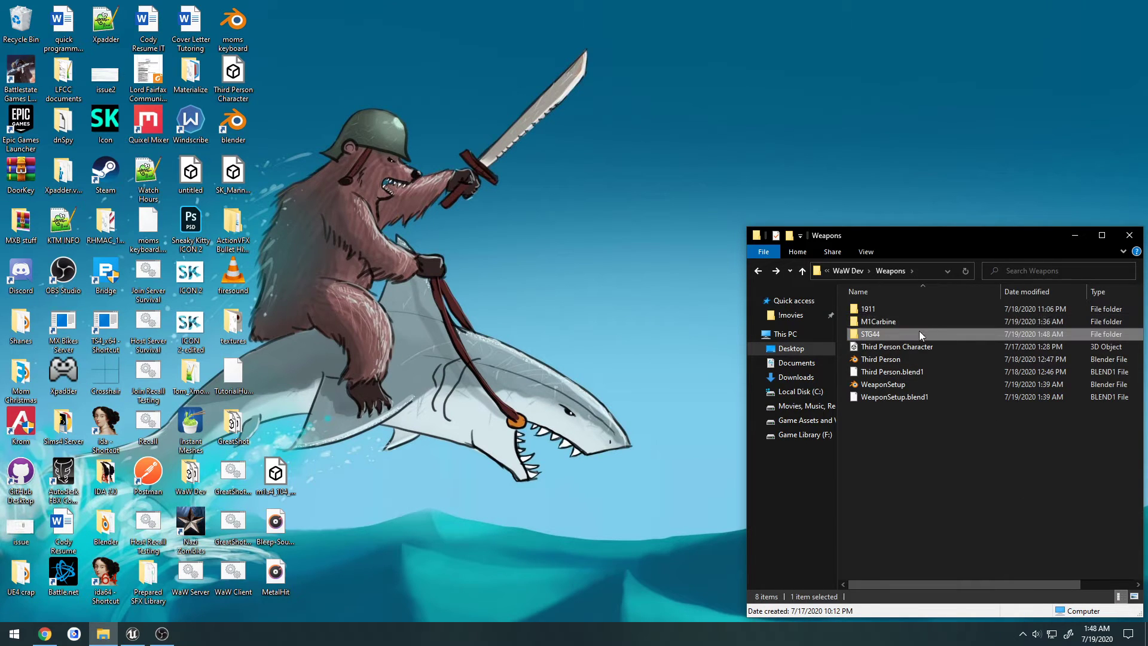
pyautogui.press('BackSpace')
pyautogui.doubleClick(898, 310)
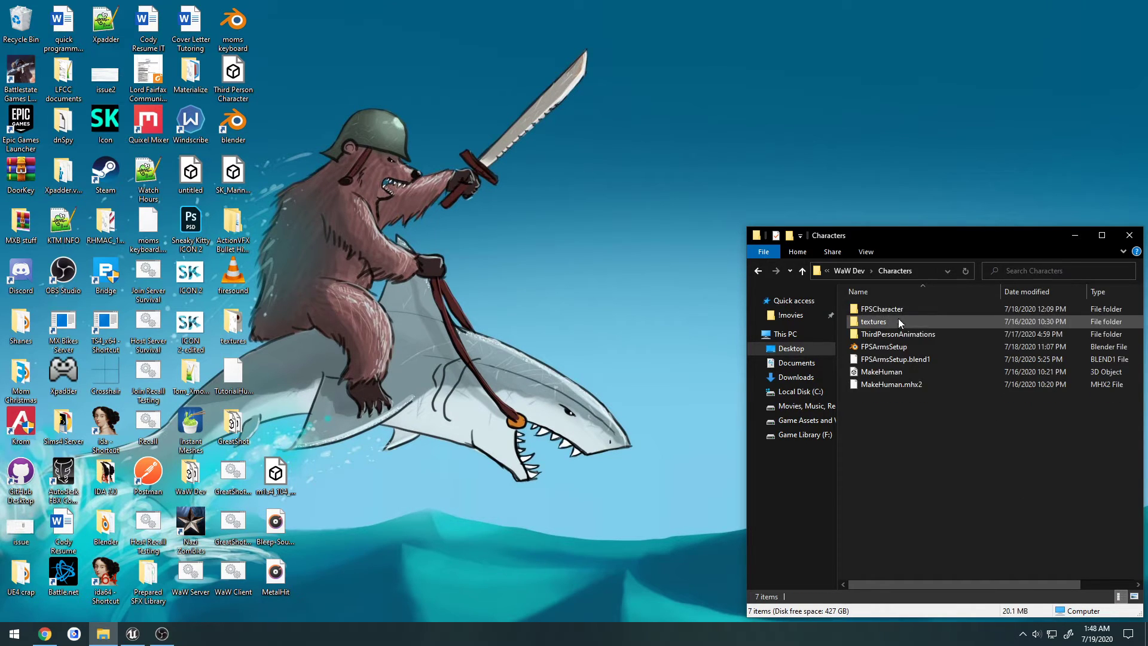
pyautogui.doubleClick(899, 350)
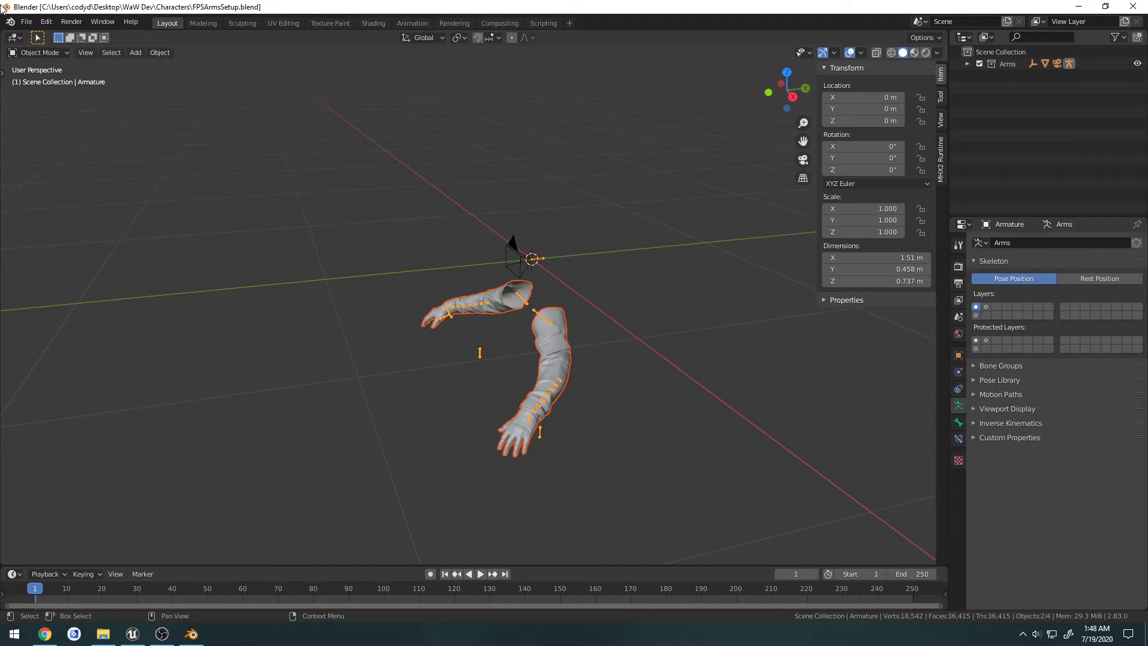
# Save the arms setup in the Characters folder as FPSArmsSetup BACKUP.blend
pyautogui.click(26, 22)
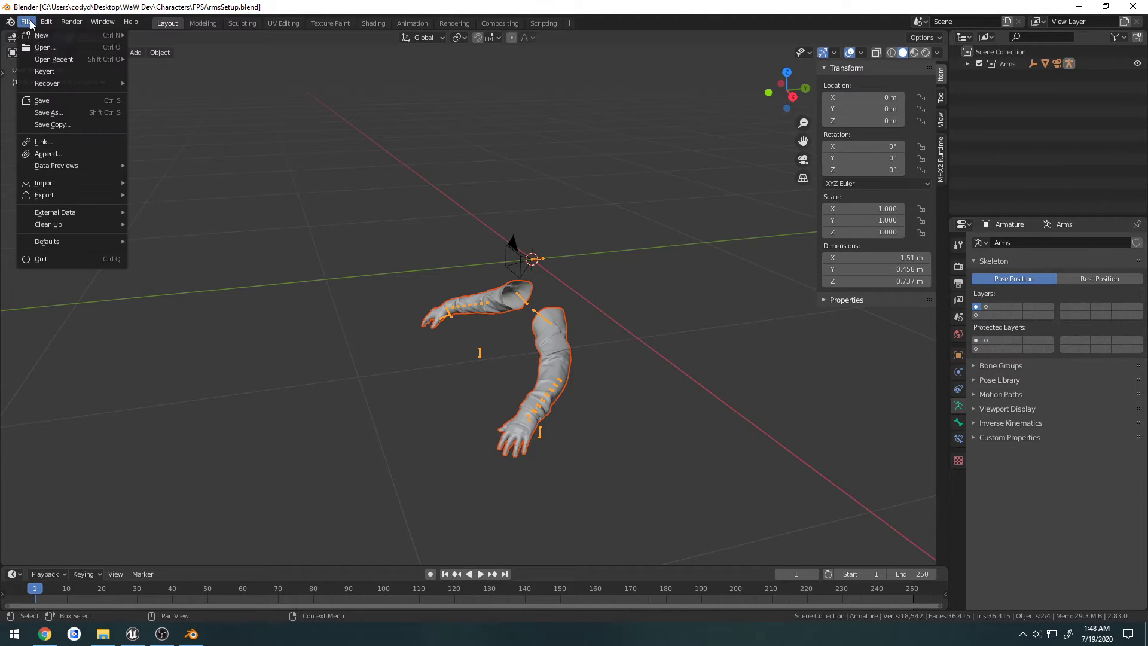
pyautogui.click(57, 136)
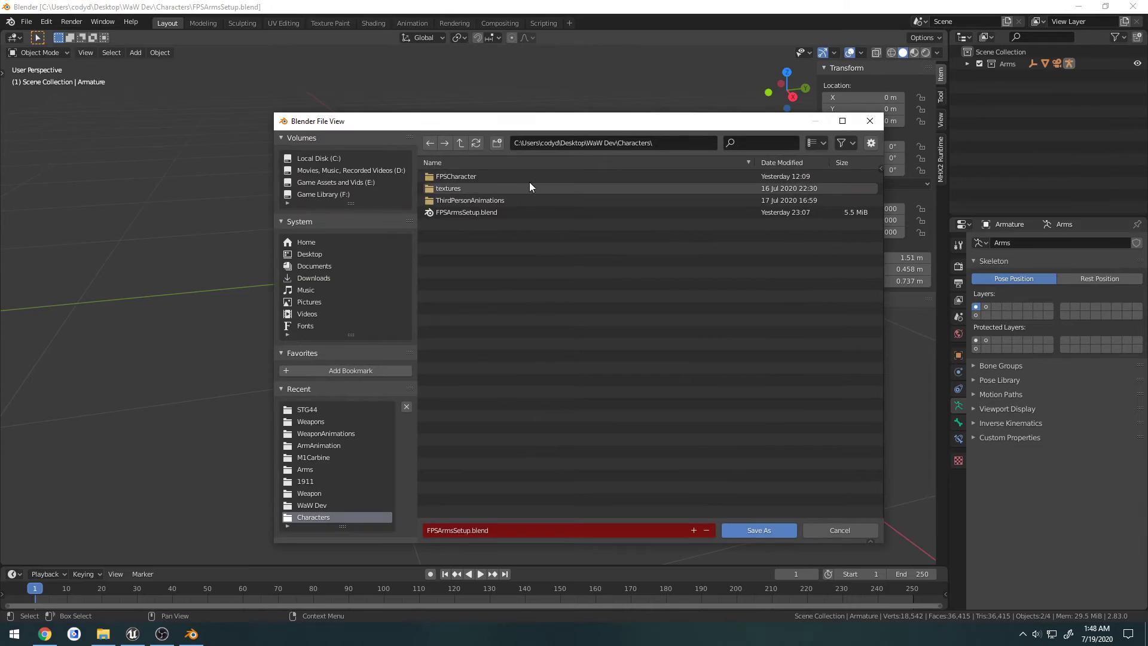
pyautogui.click(467, 214)
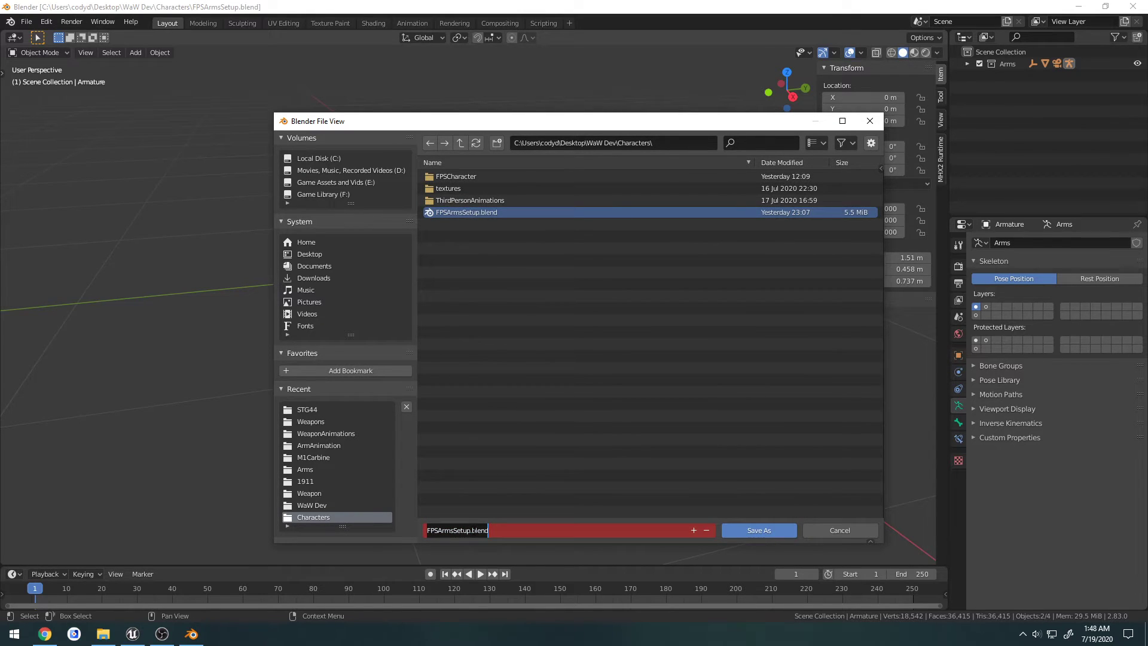
pyautogui.click(476, 528)
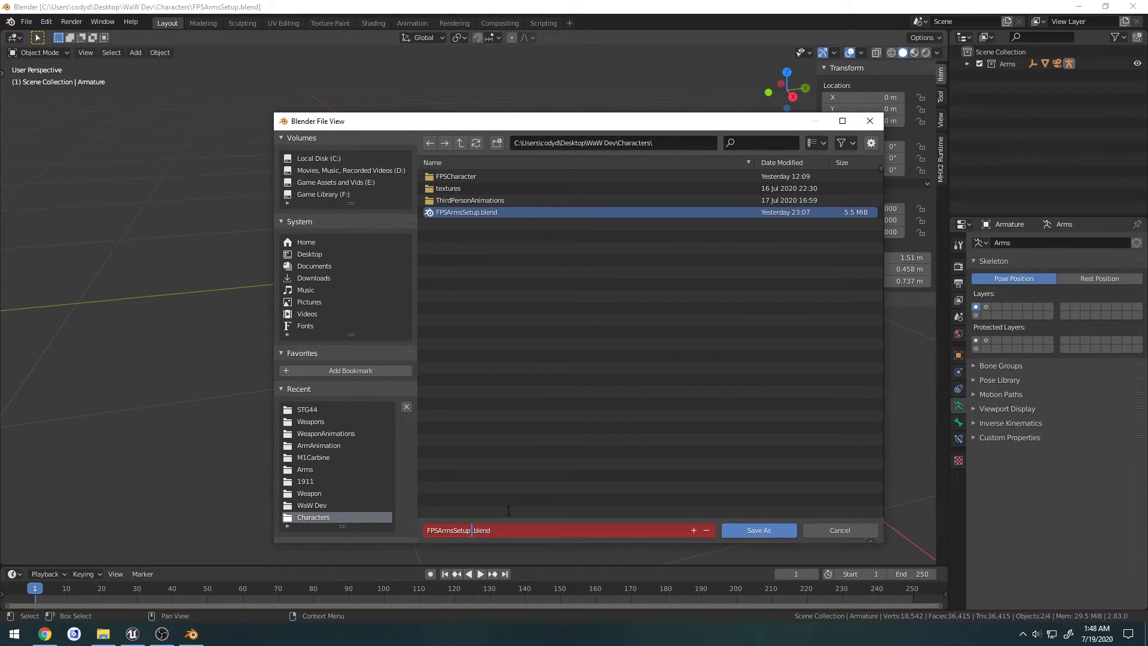
pyautogui.write('BACKUP')
pyautogui.press('Return')
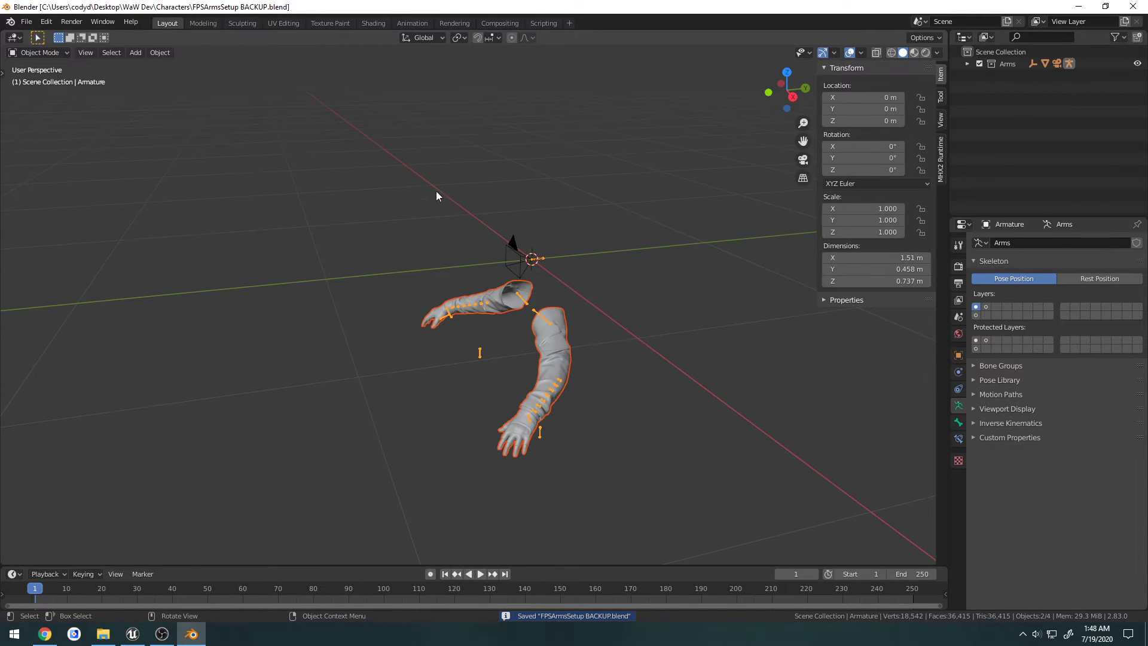
pyautogui.moveTo(530, 254); pyautogui.dragTo(509, 273, button='middle')
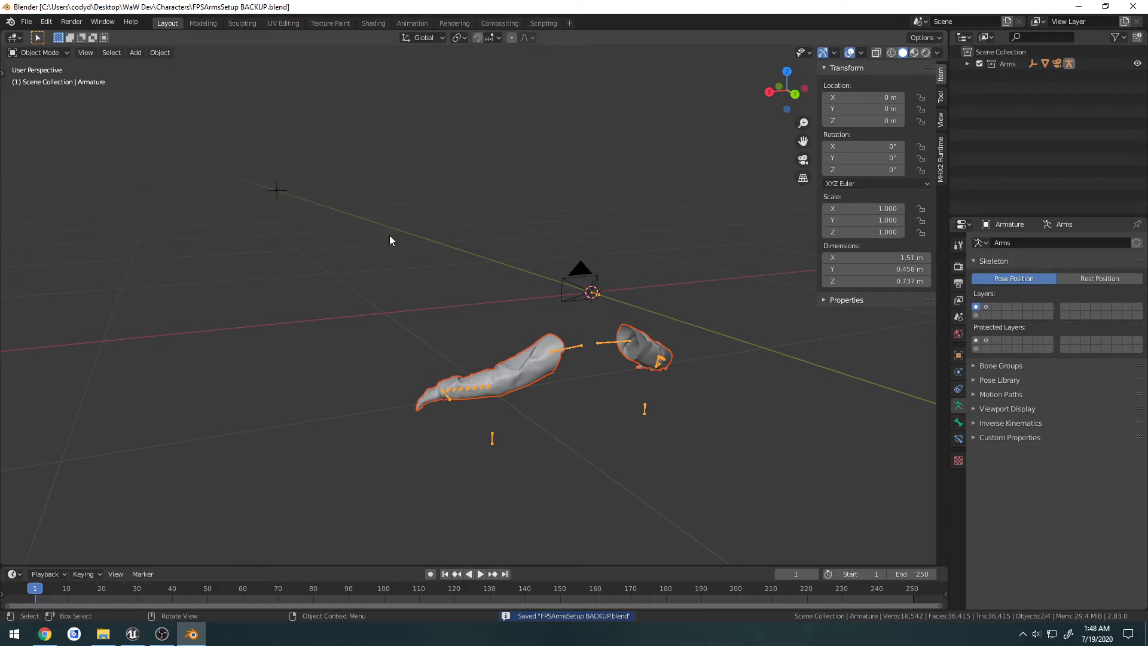
# Add a plain-axes empty at the world origin and scale it up to about 31.3
pyautogui.click(278, 191)
pyautogui.moveTo(402, 215); pyautogui.dragTo(461, 218, button='middle')
pyautogui.hotkey('shift', 'a')
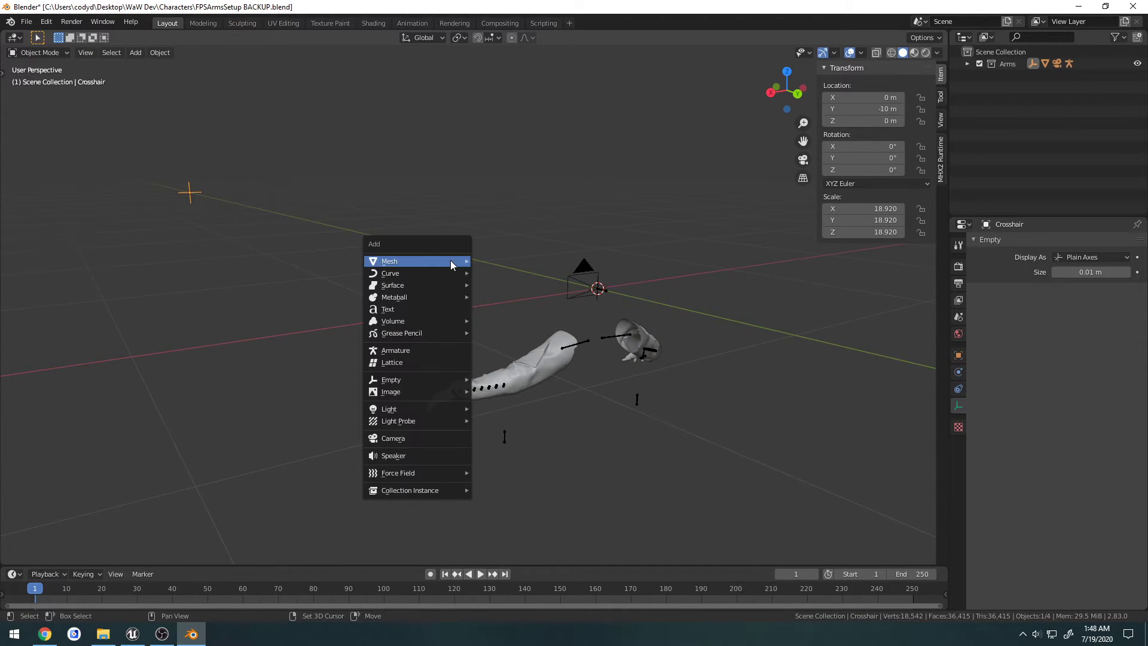
pyautogui.moveTo(414, 379)
pyautogui.click(516, 380)
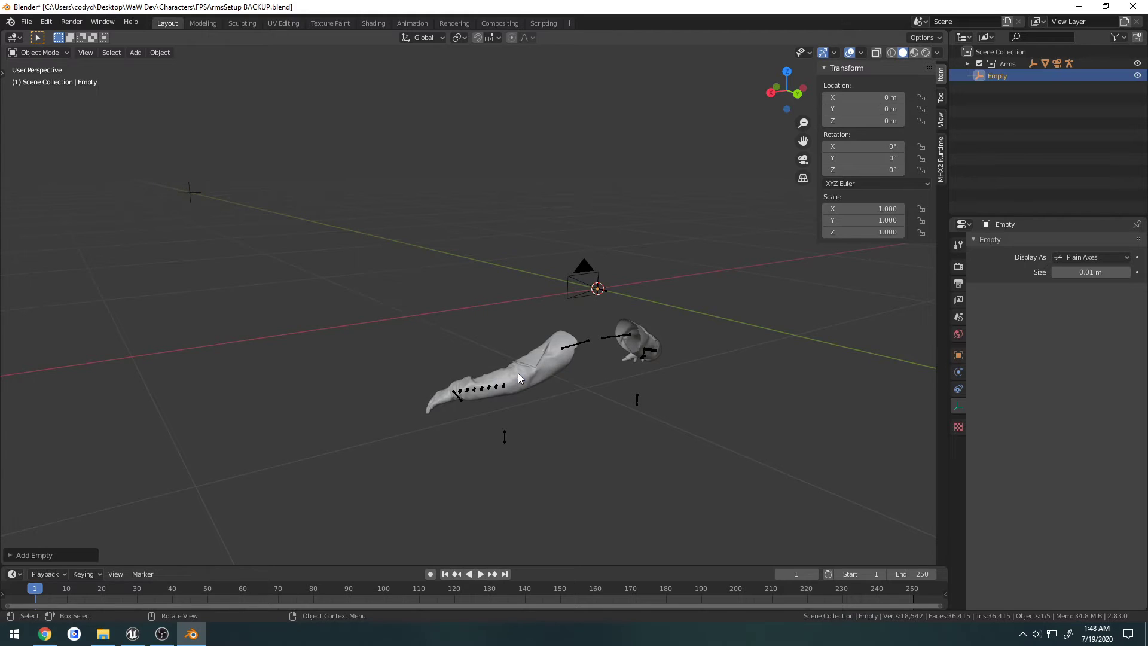
pyautogui.press('s')
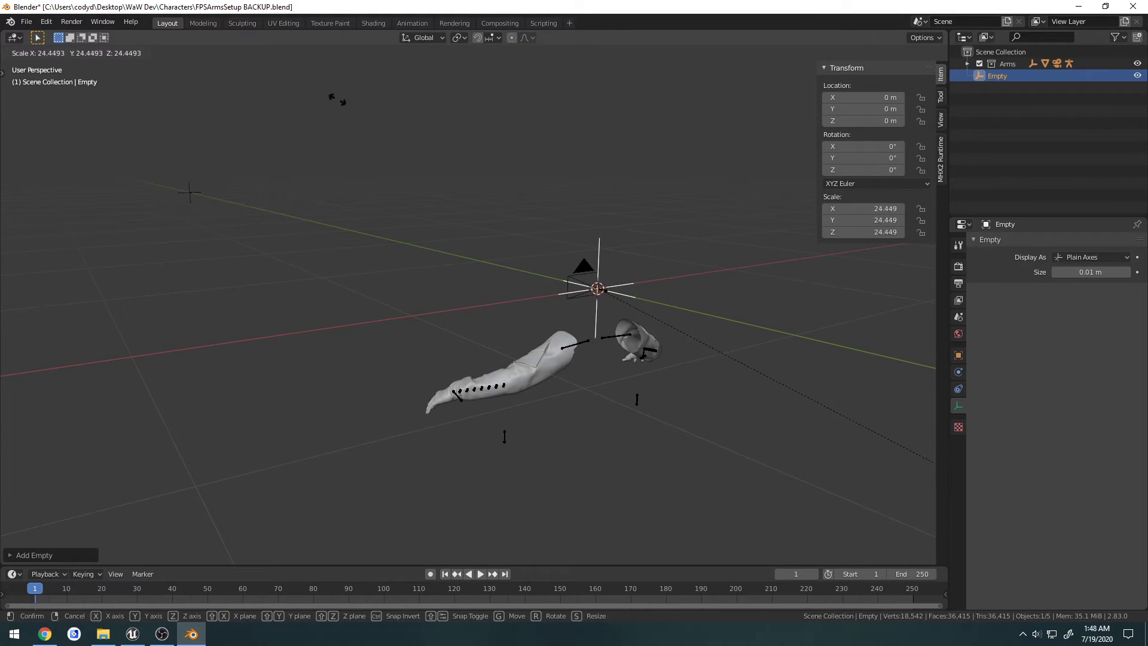
pyautogui.click(793, 333)
pyautogui.moveTo(773, 344); pyautogui.dragTo(740, 347, button='middle')
pyautogui.keyDown('shift'); pyautogui.moveTo(495, 296); pyautogui.dragTo(421, 238, button='middle'); pyautogui.keyUp('shift')
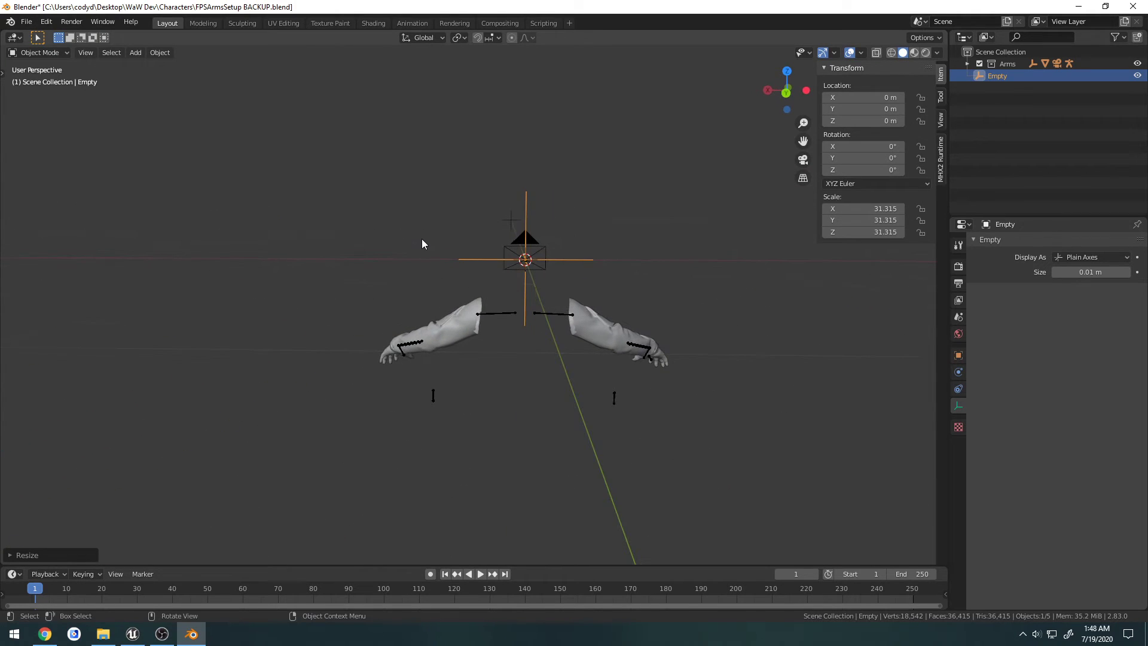
# Look through the FPS camera and delete the enlarged empty
pyautogui.press('KP_0')
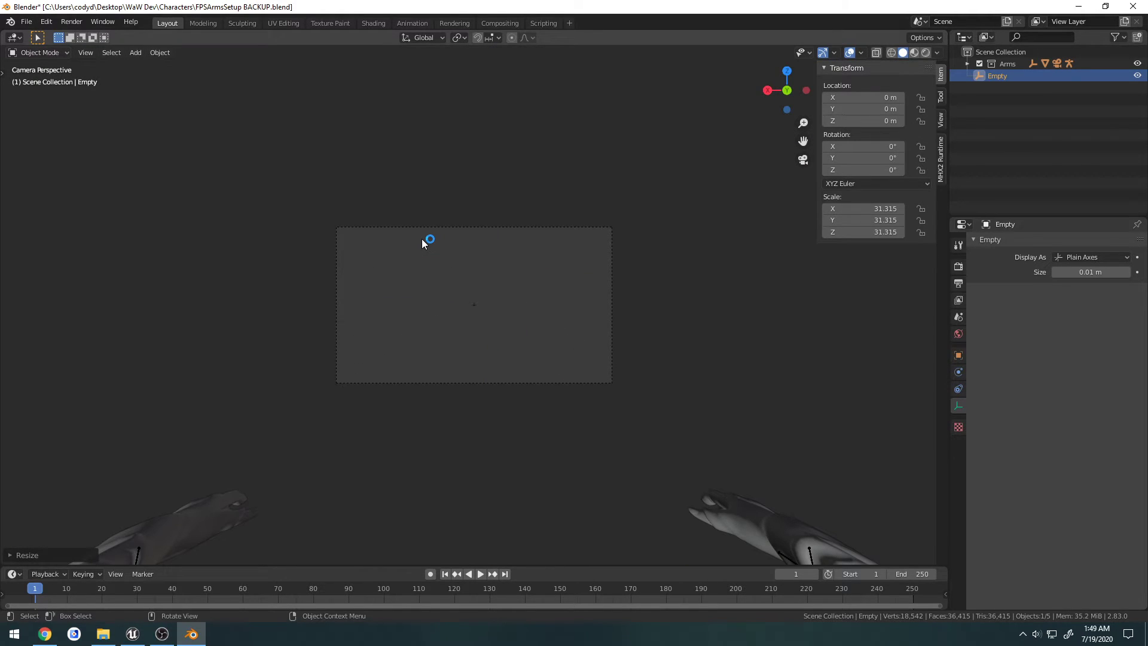
pyautogui.scroll(12, 508, 313)
pyautogui.scroll(-12, 513, 306)
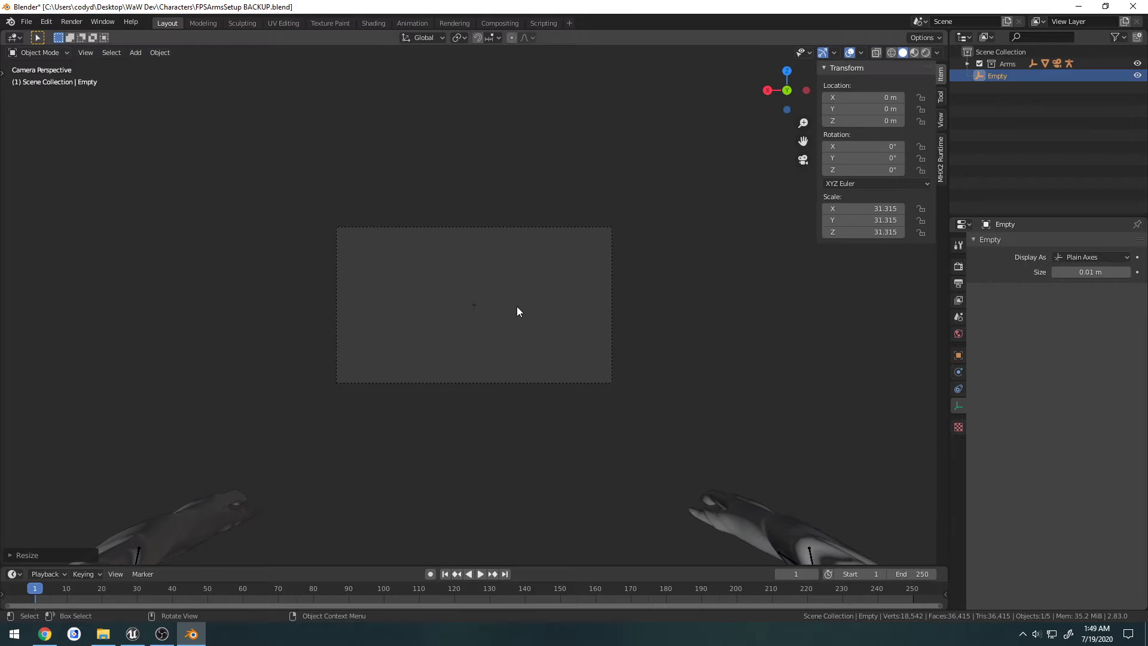
pyautogui.moveTo(517, 306); pyautogui.dragTo(617, 289, button='middle')
pyautogui.press('x')
pyautogui.click(507, 207)
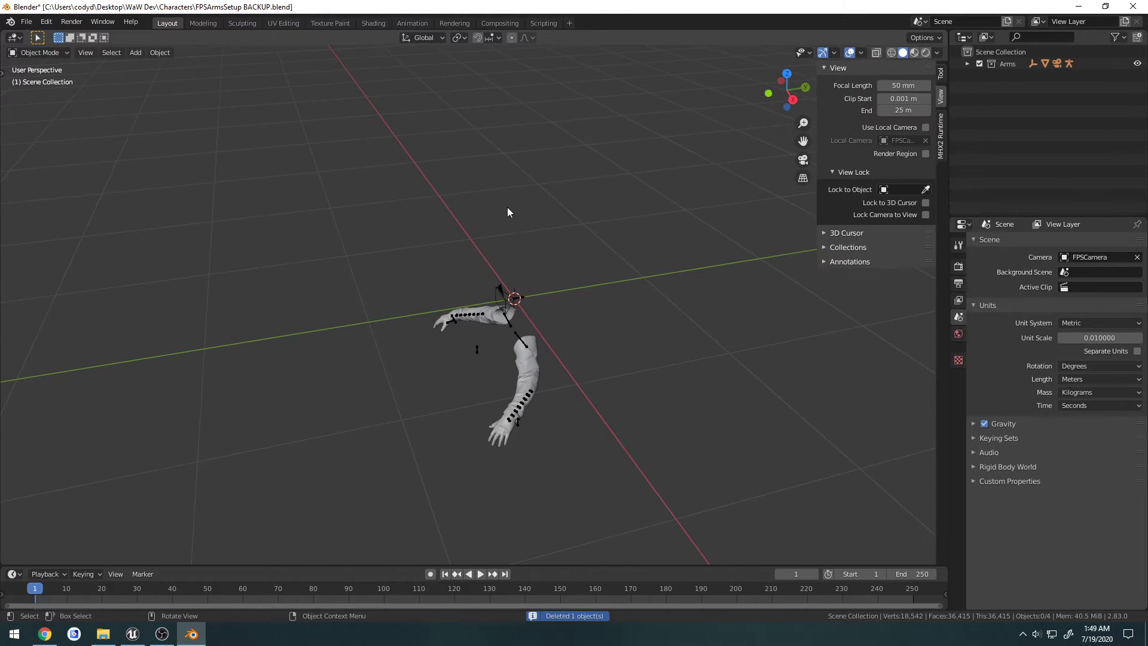
# Select the FPS camera and show its object constraints
pyautogui.moveTo(494, 231); pyautogui.dragTo(522, 250, button='middle')
pyautogui.click(560, 315)
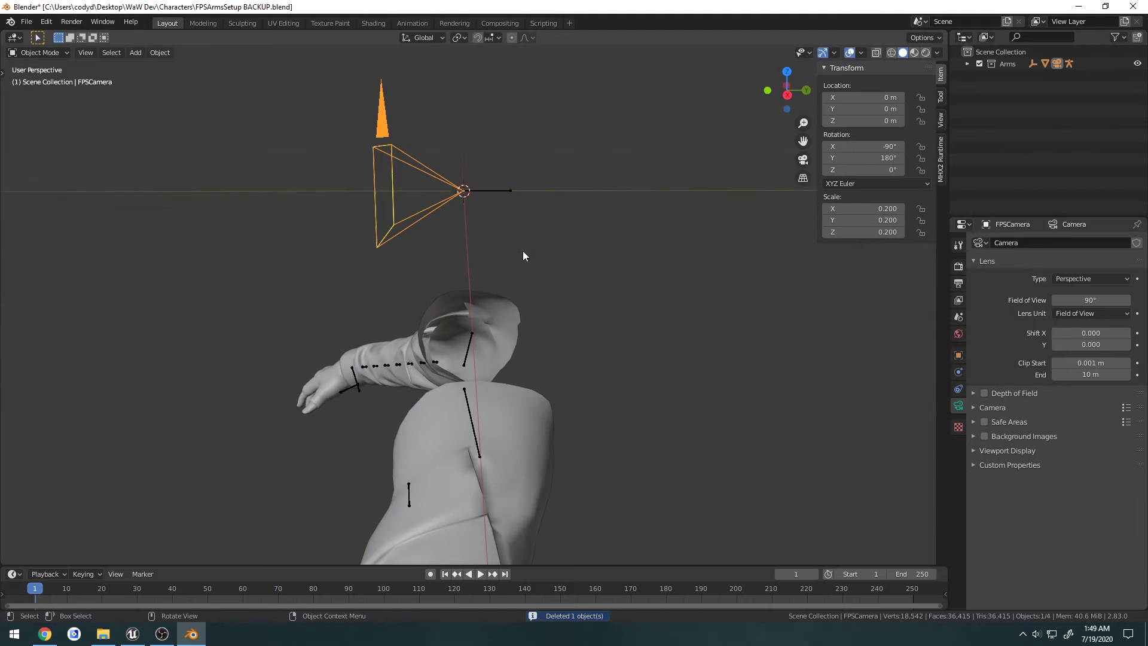
pyautogui.click(959, 389)
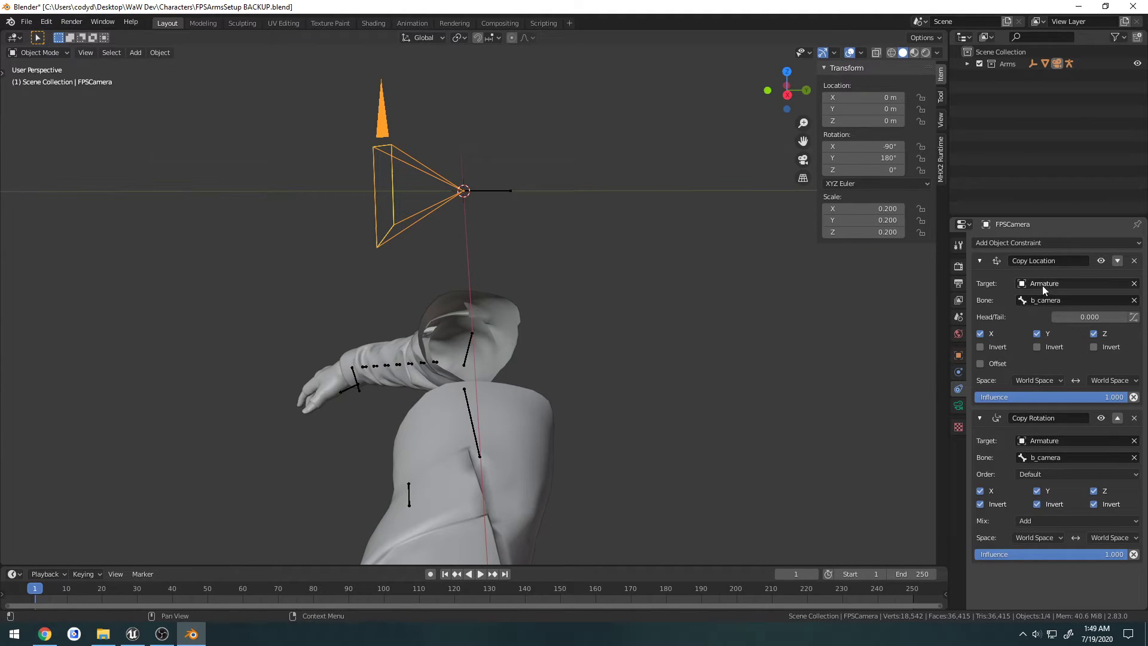
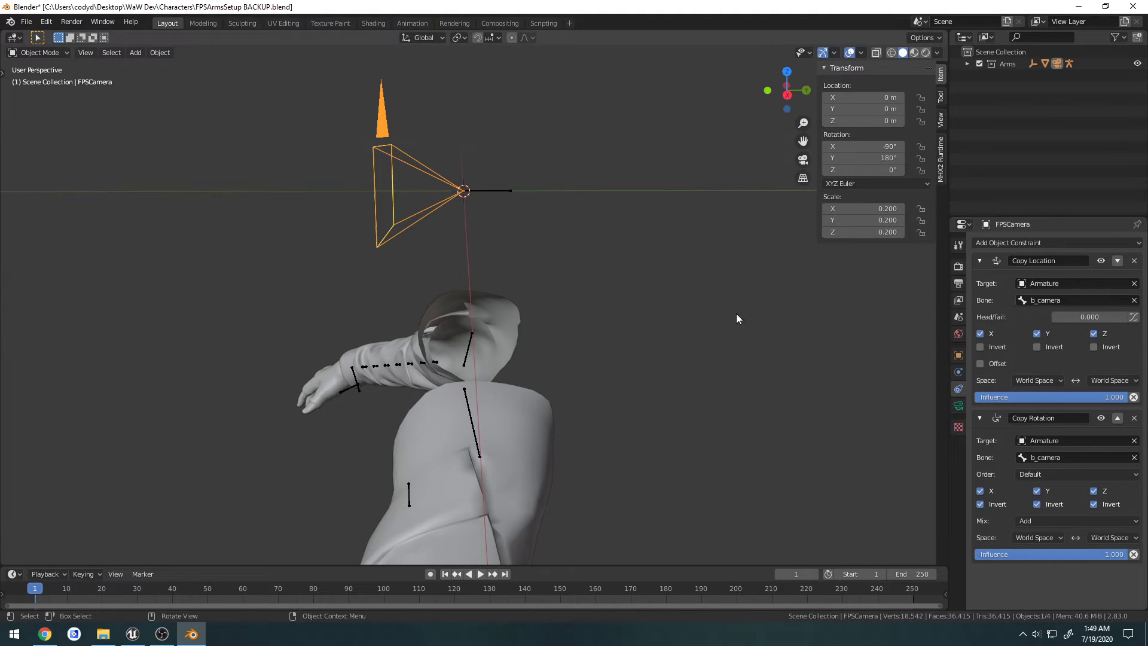
# Show the scene's unit settings with the viewport sidebar hidden and save the backup file
pyautogui.press('n')
pyautogui.moveTo(629, 278); pyautogui.dragTo(596, 236, button='middle')
pyautogui.hotkey('ctrl', 's')
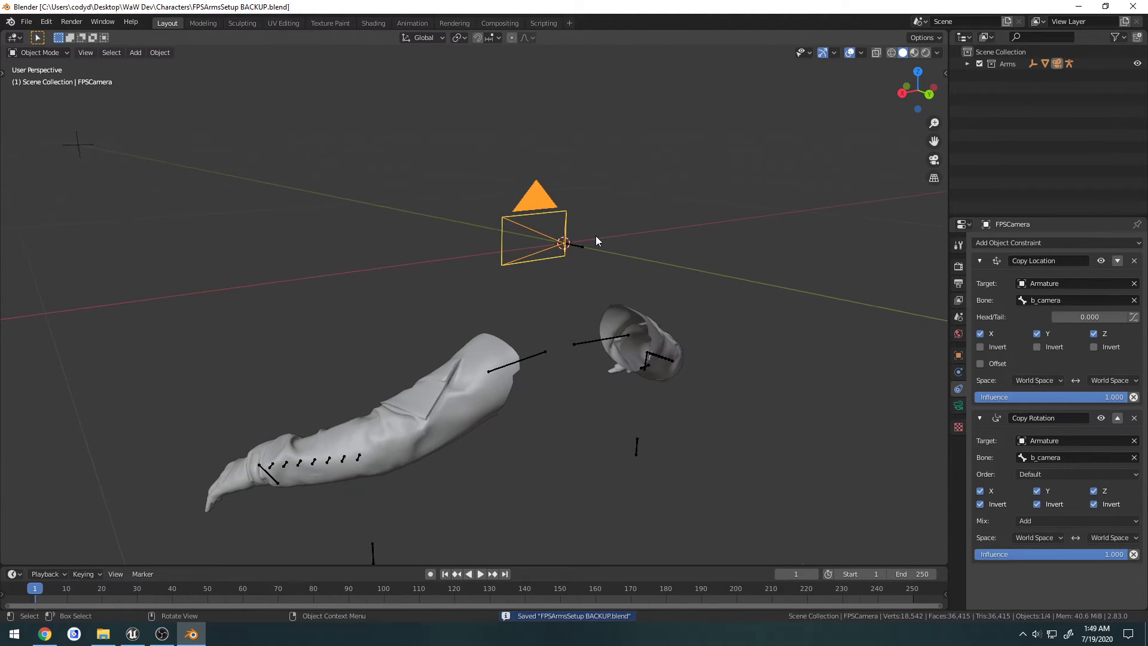
pyautogui.click(958, 316)
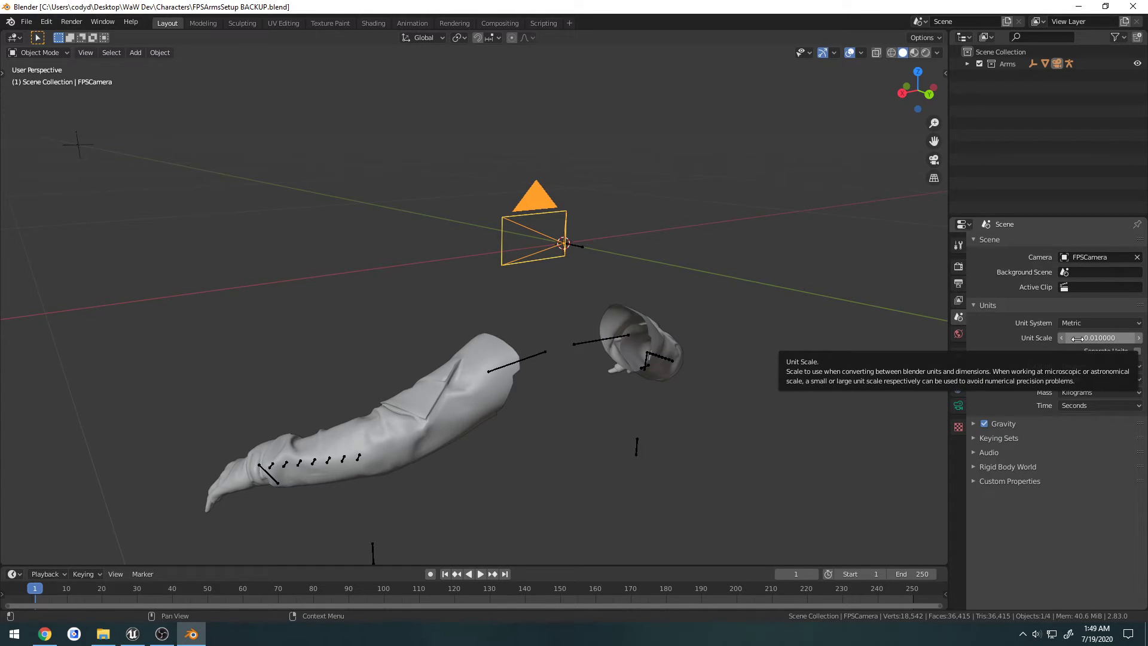
pyautogui.hotkey('ctrl', 's')
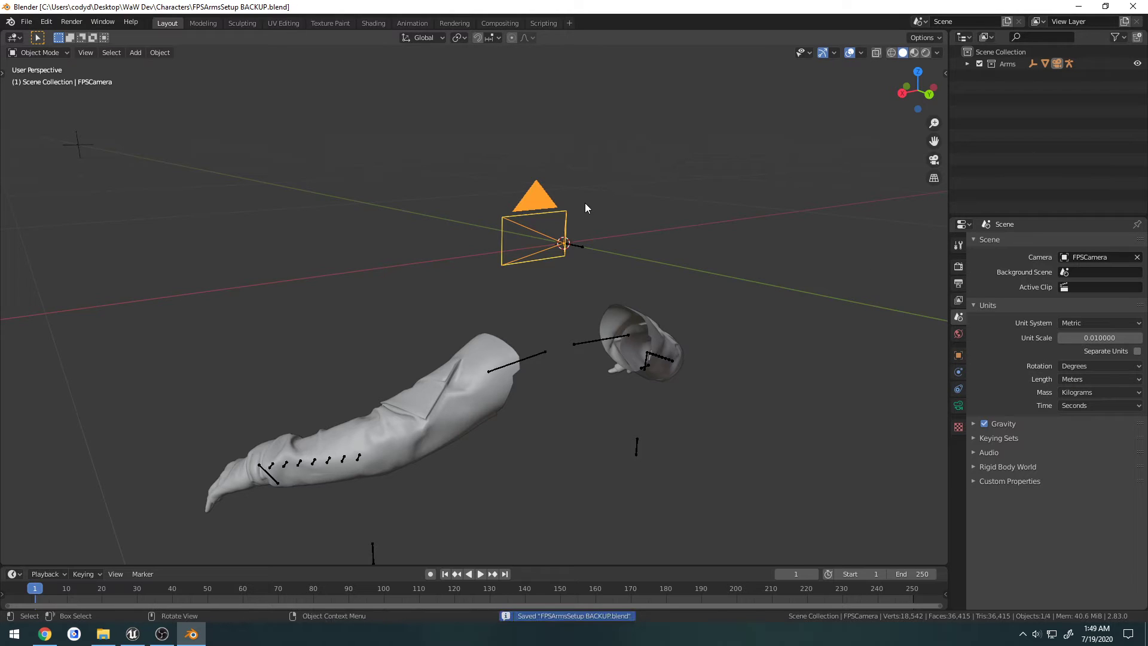
# Save a copy of the arms setup as FPS Animations in the WaW Dev Weapons STG44 folder
pyautogui.moveTo(557, 165); pyautogui.dragTo(589, 157, button='middle')
pyautogui.click(27, 21)
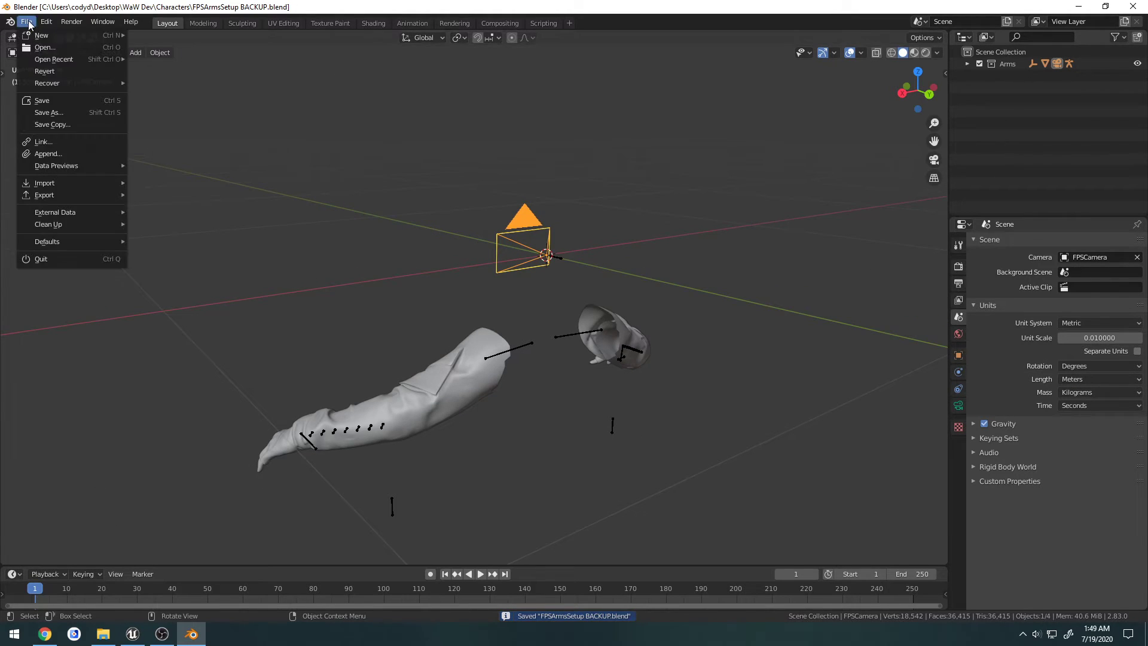
pyautogui.click(59, 113)
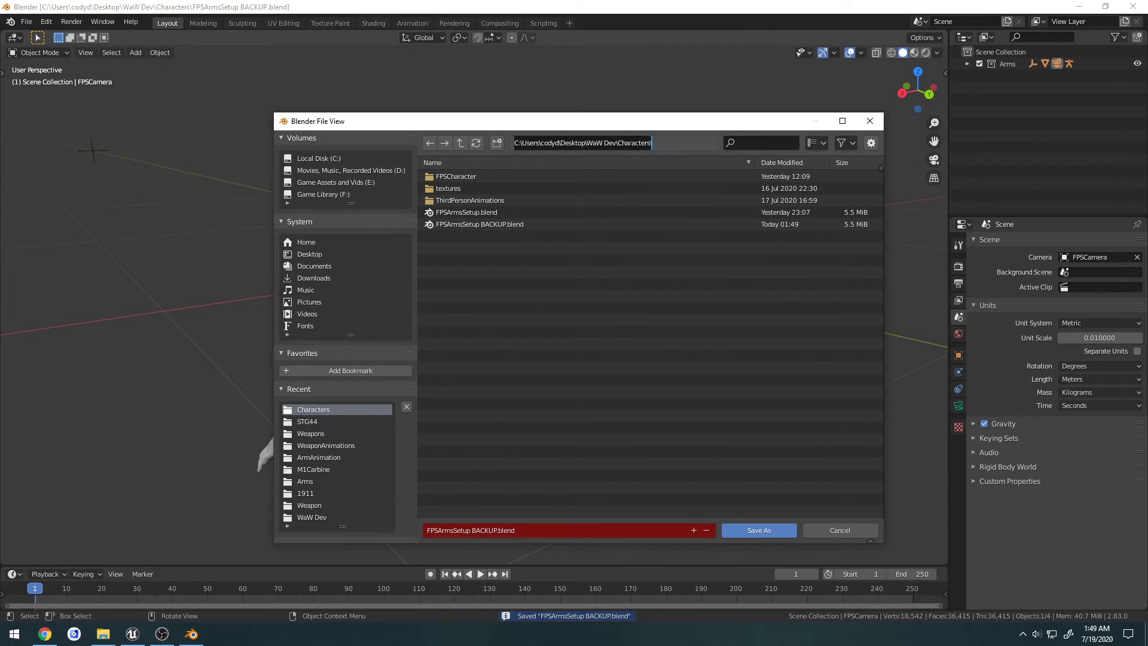
pyautogui.moveTo(619, 143); pyautogui.dragTo(655, 143)
pyautogui.press('BackSpace')
pyautogui.press('Return')
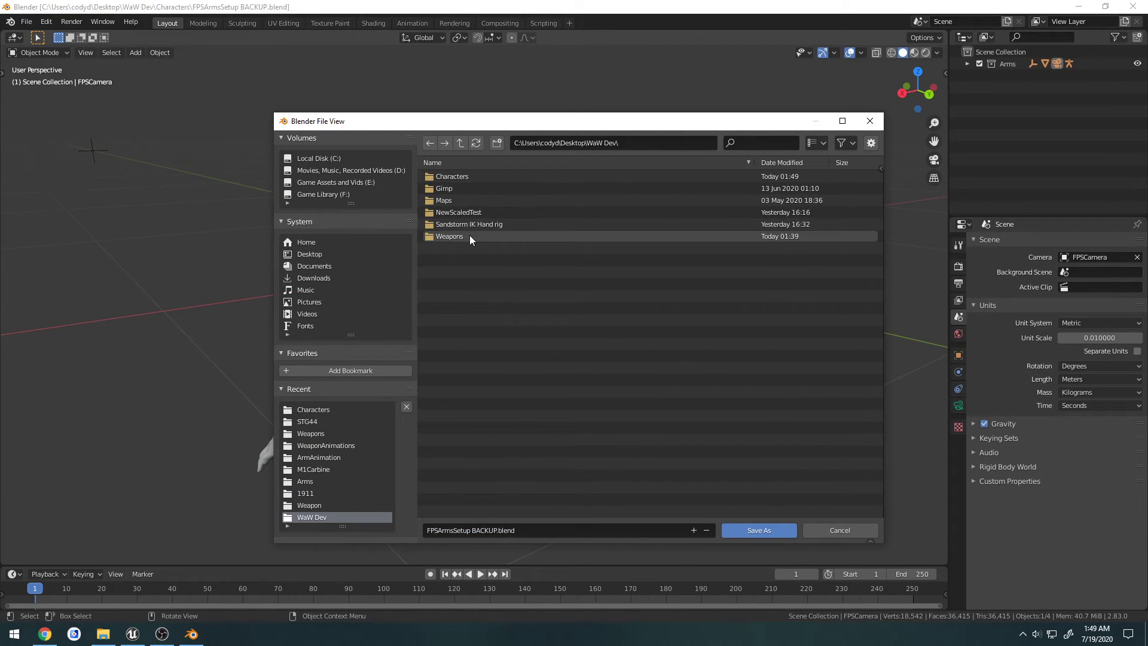
pyautogui.doubleClick(468, 235)
pyautogui.click(470, 200)
pyautogui.click(510, 530)
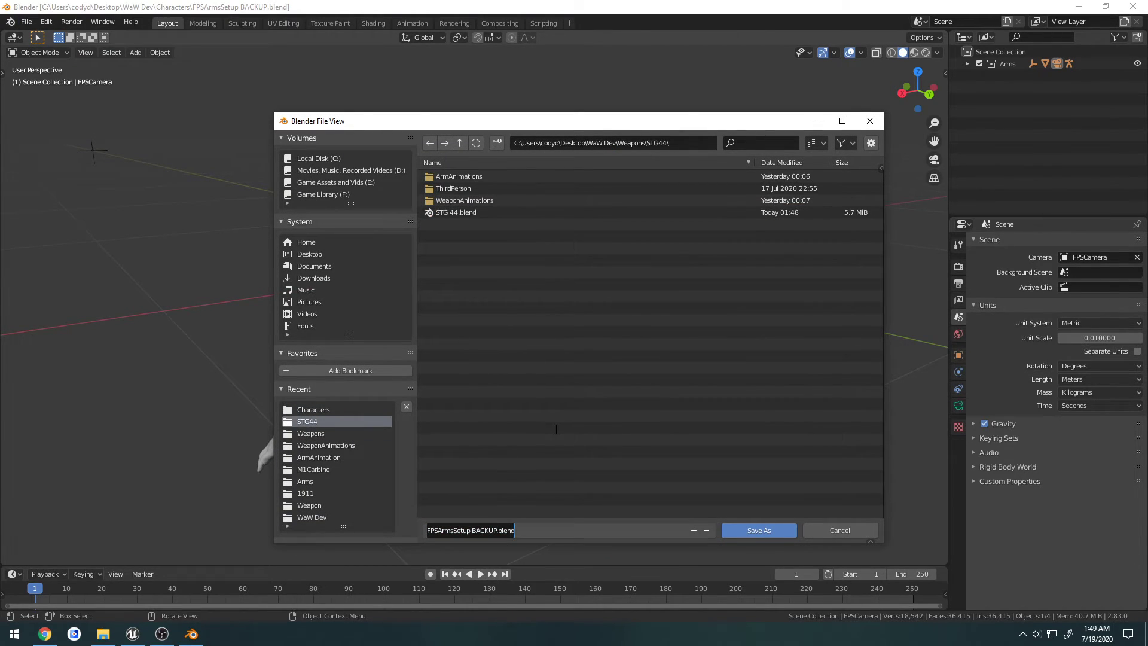
pyautogui.write('FPS Animations')
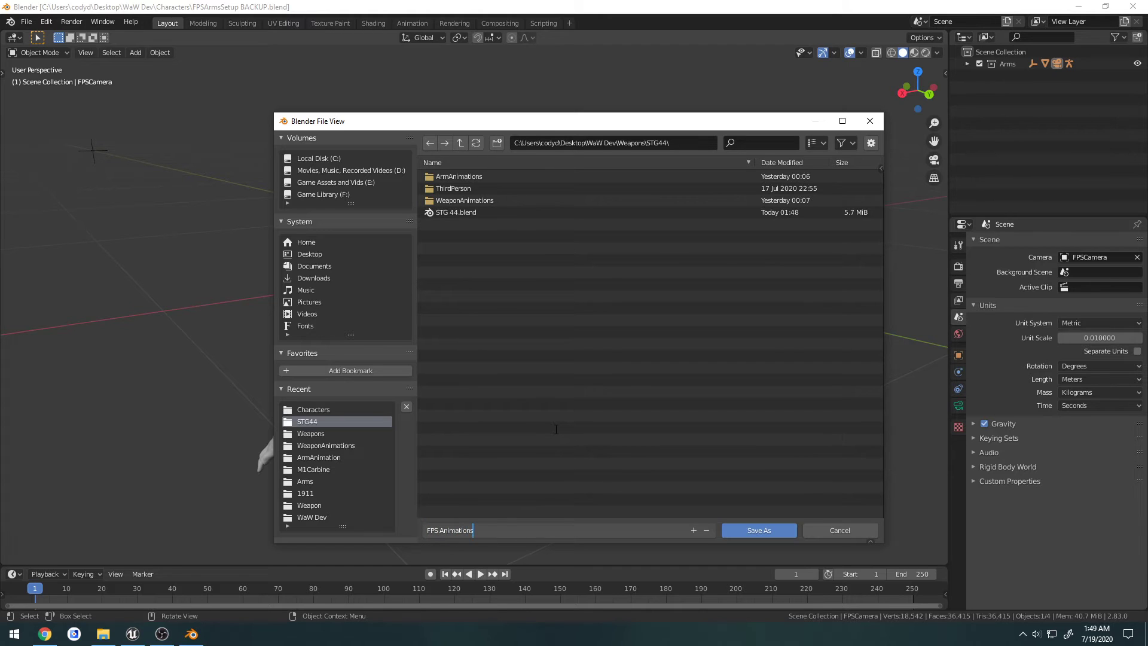
pyautogui.press('Return')
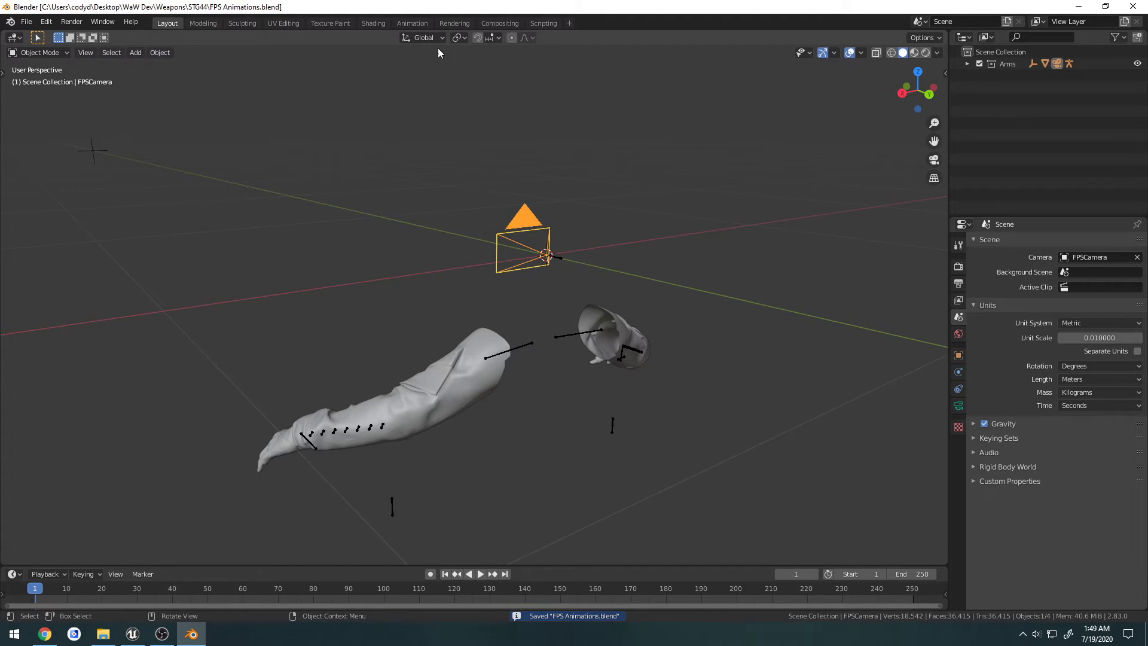
# Append the Stg44 collection from the STG 44 Blender file in the STG44 weapon folder and collapse it in the outliner
pyautogui.moveTo(465, 275); pyautogui.dragTo(565, 285, button='middle')
pyautogui.scroll(-3, 564, 285)
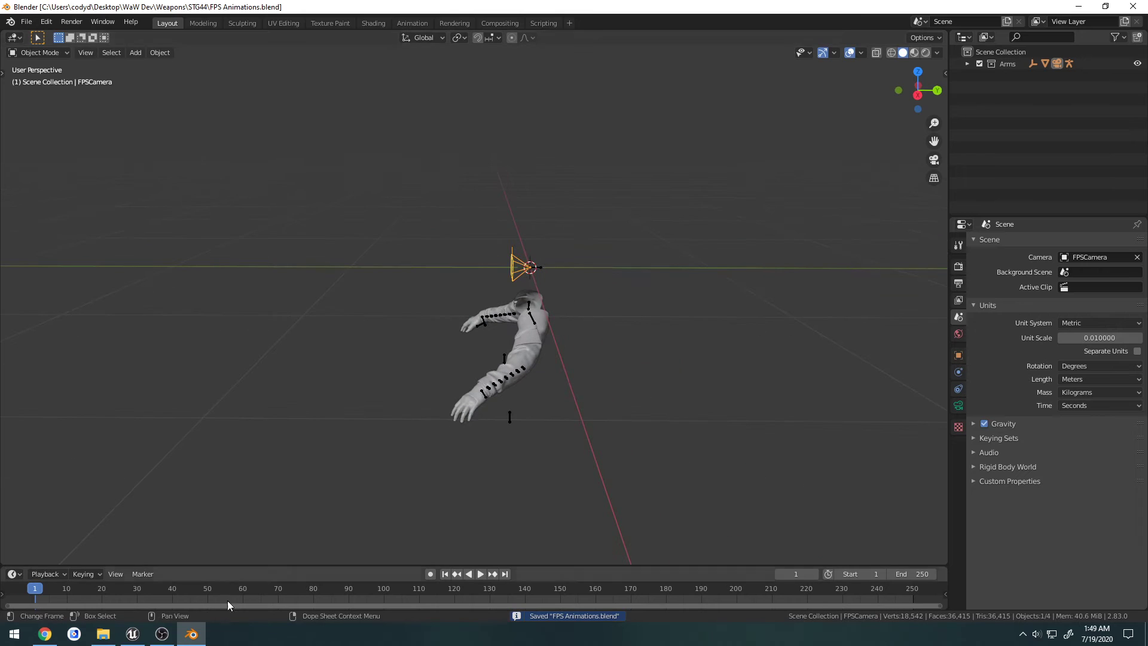
pyautogui.click(103, 634)
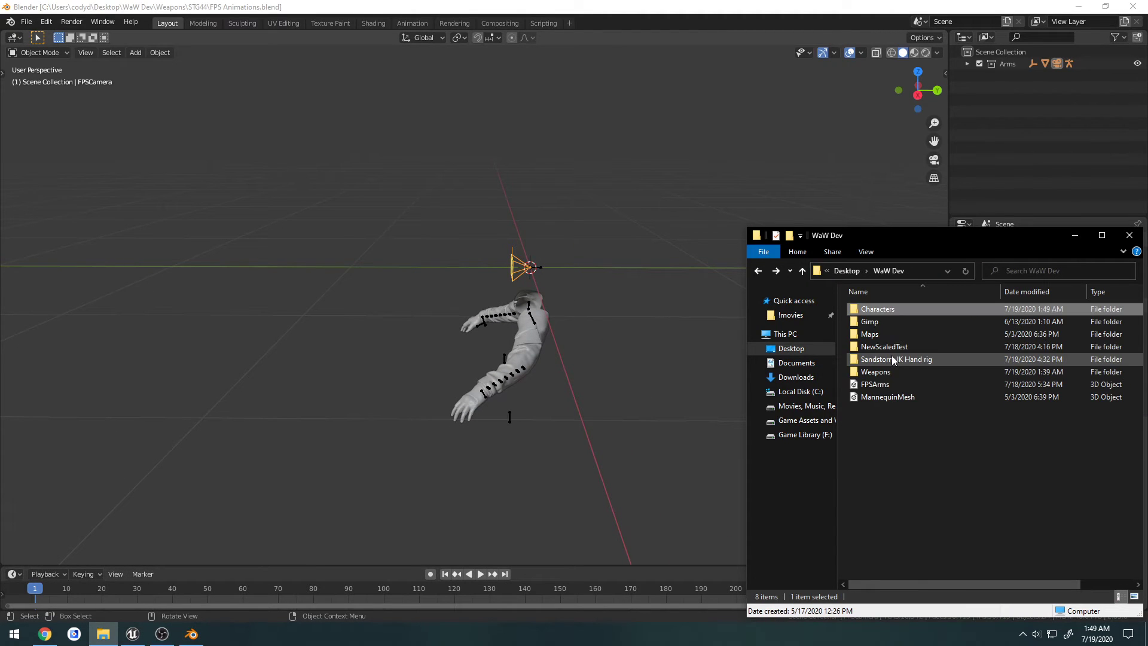
pyautogui.doubleClick(876, 371)
pyautogui.doubleClick(879, 346)
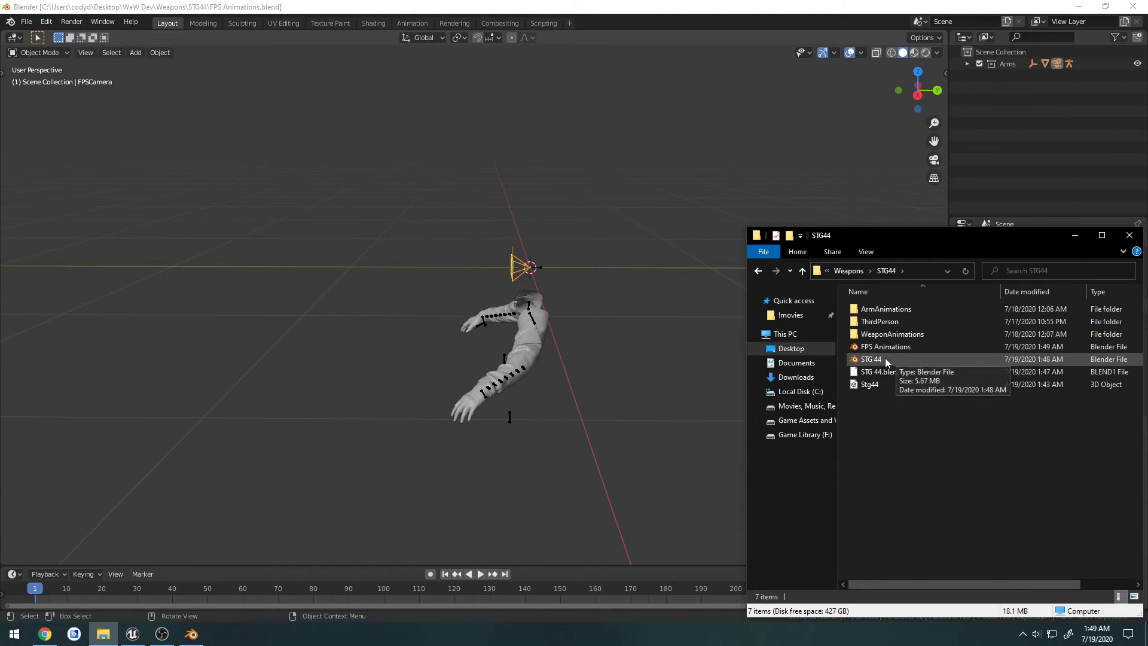
pyautogui.moveTo(887, 363); pyautogui.dragTo(660, 507)
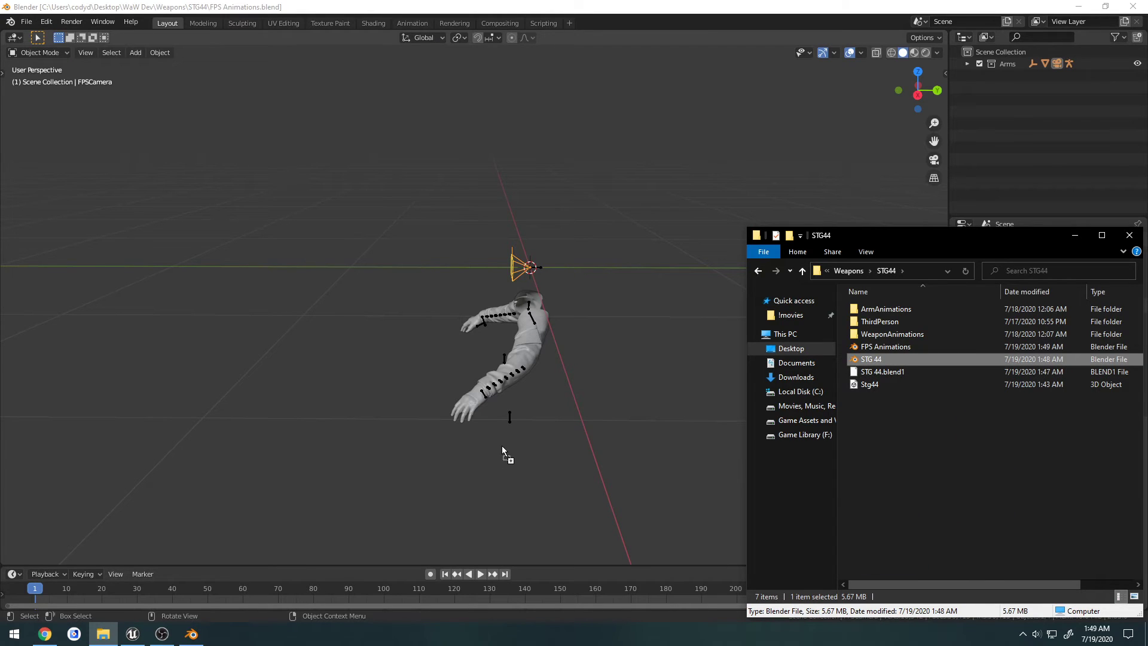
pyautogui.moveTo(501, 446); pyautogui.dragTo(501, 447)
pyautogui.click(479, 472)
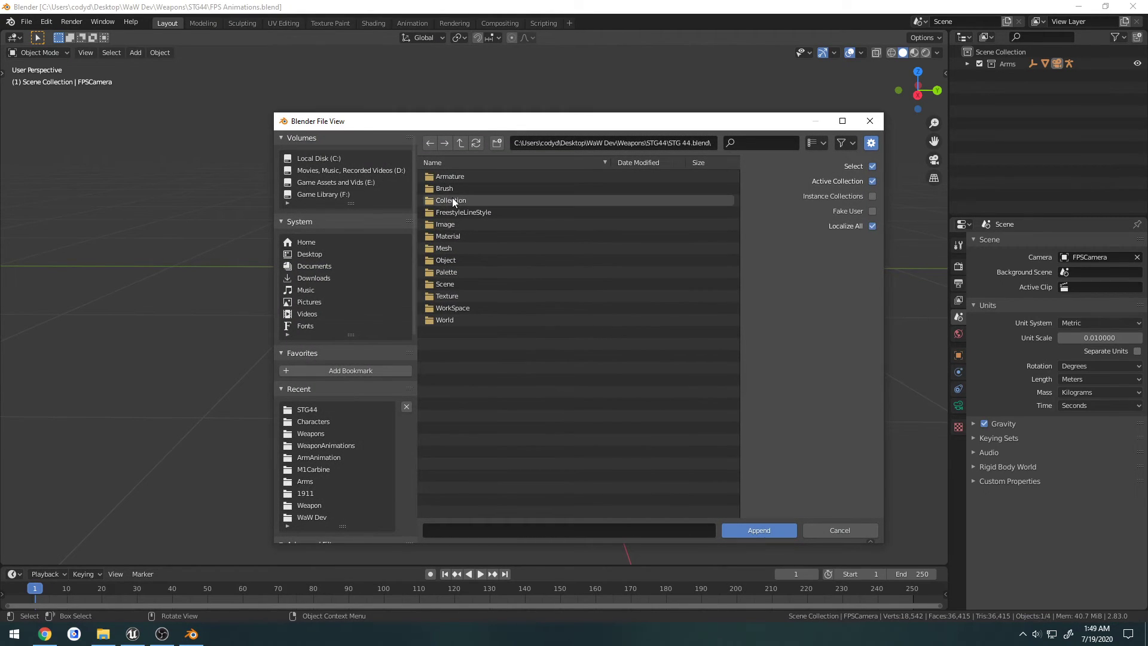
pyautogui.doubleClick(452, 199)
pyautogui.doubleClick(450, 175)
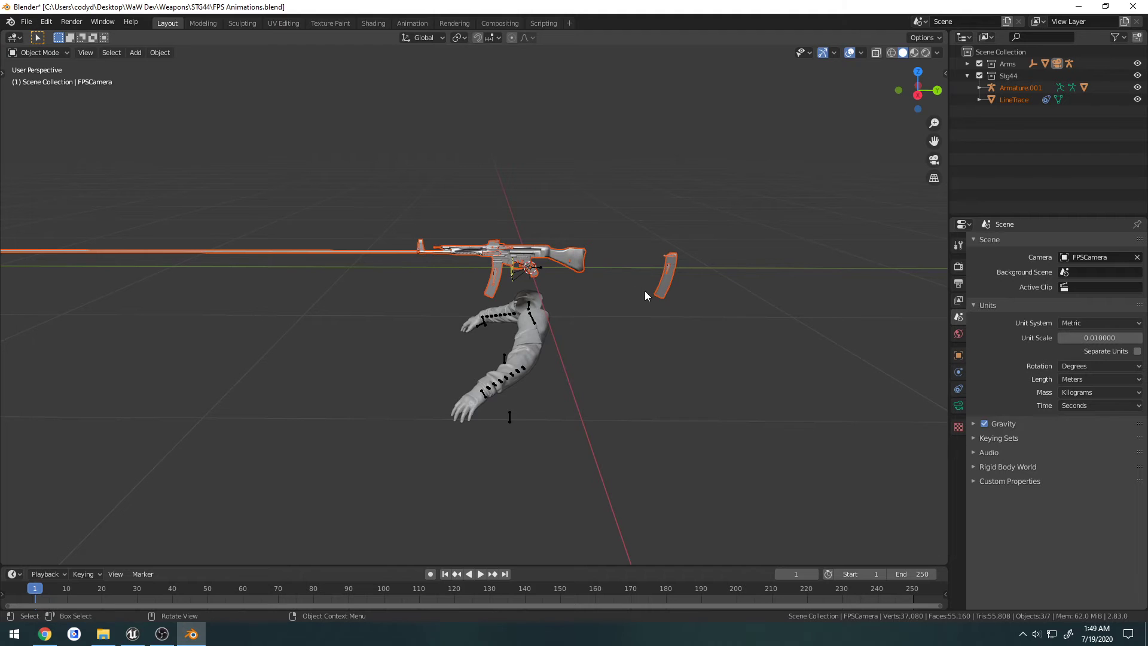
pyautogui.click(967, 76)
pyautogui.scroll(5, 567, 271)
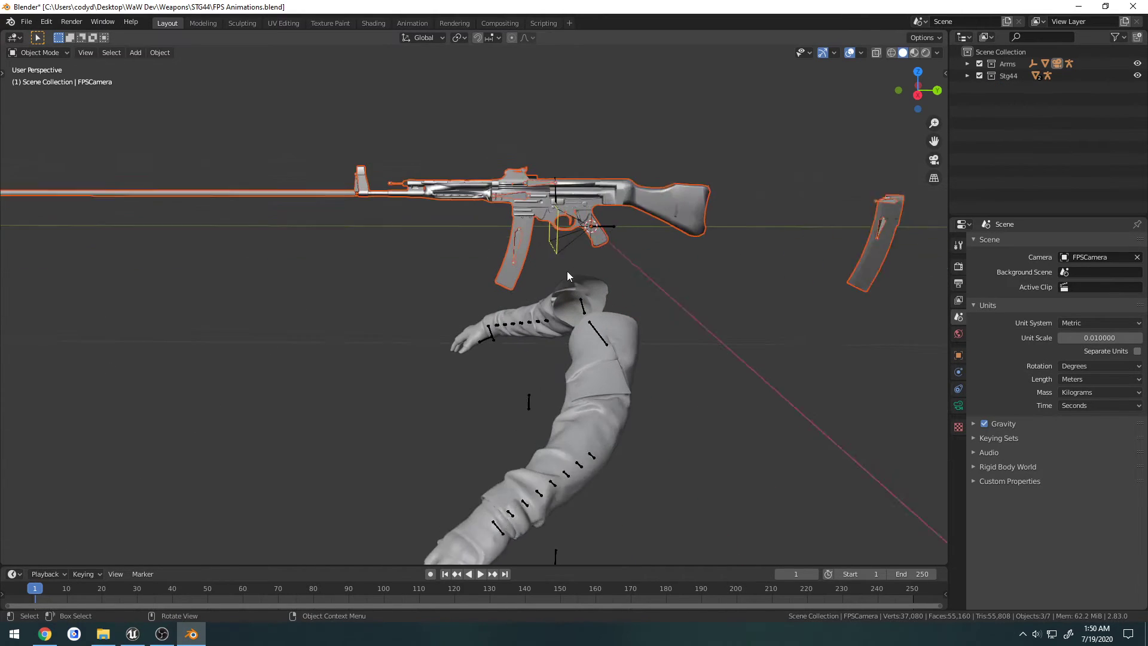
# Add a Copy Transforms constraint to the rifle's armature, targeting the b_weaponGrip bone of the arms Armature
pyautogui.click(527, 224)
pyautogui.moveTo(637, 203); pyautogui.dragTo(506, 263, button='middle')
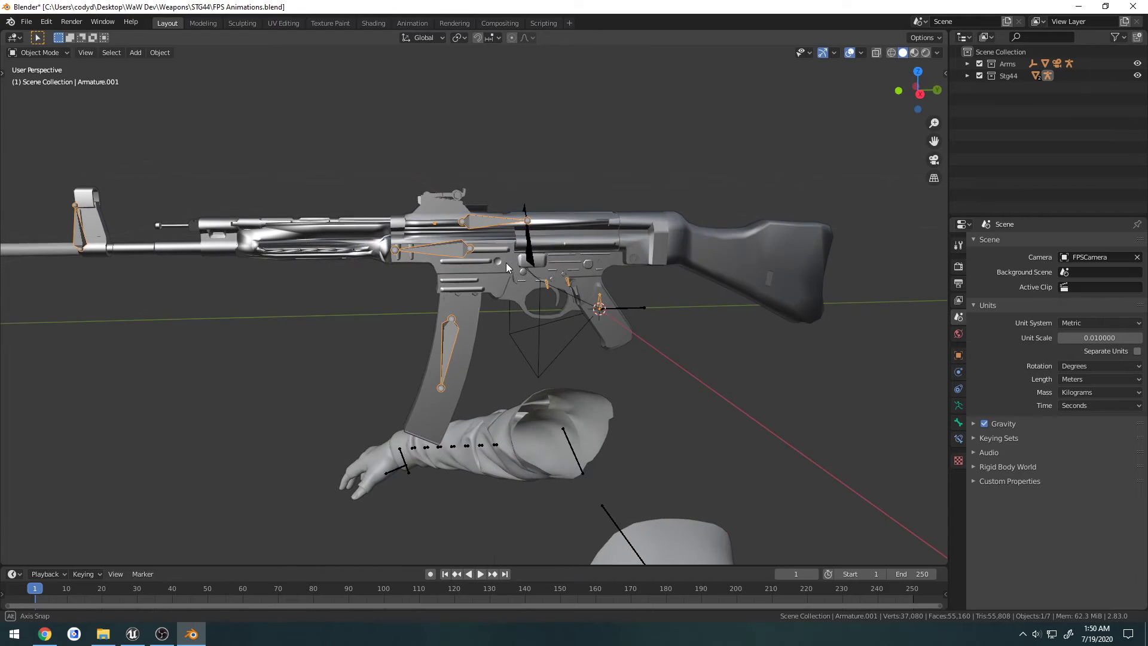
pyautogui.click(957, 392)
pyautogui.click(992, 243)
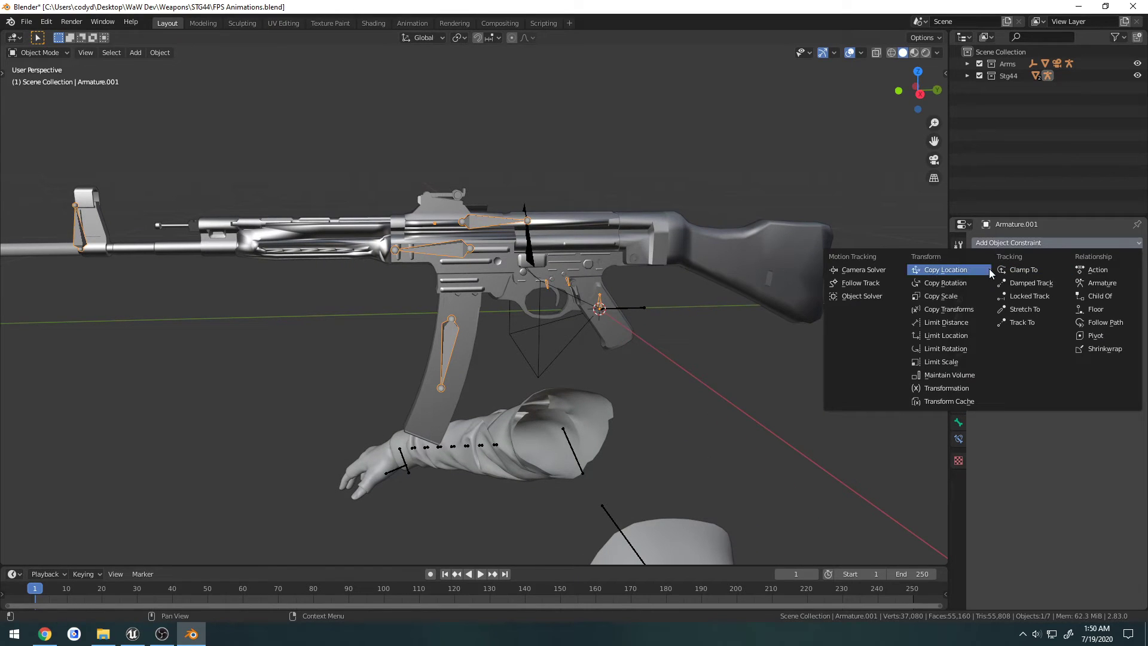
pyautogui.click(950, 309)
pyautogui.click(1136, 284)
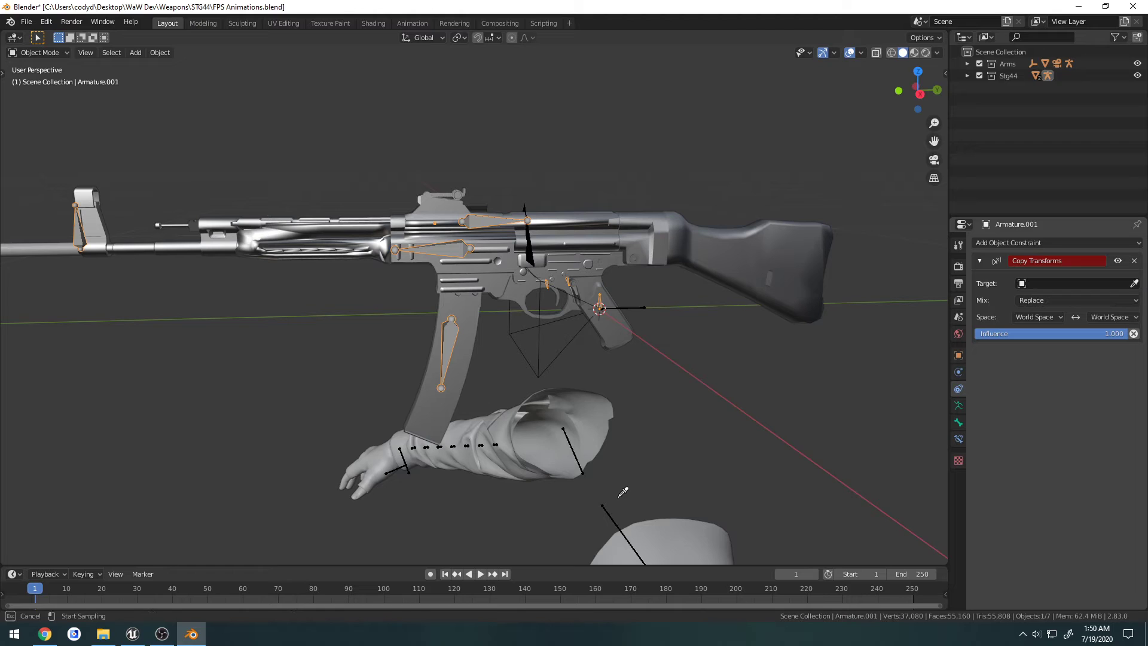
pyautogui.click(610, 489)
pyautogui.click(1045, 301)
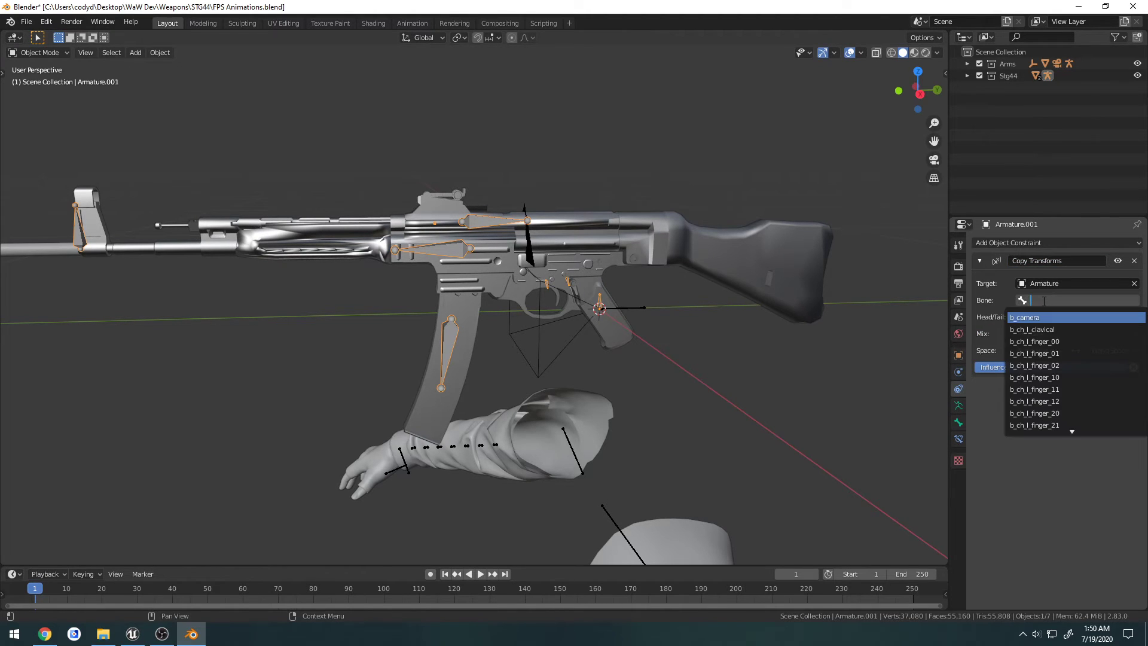
pyautogui.write('wea')
pyautogui.click(1048, 318)
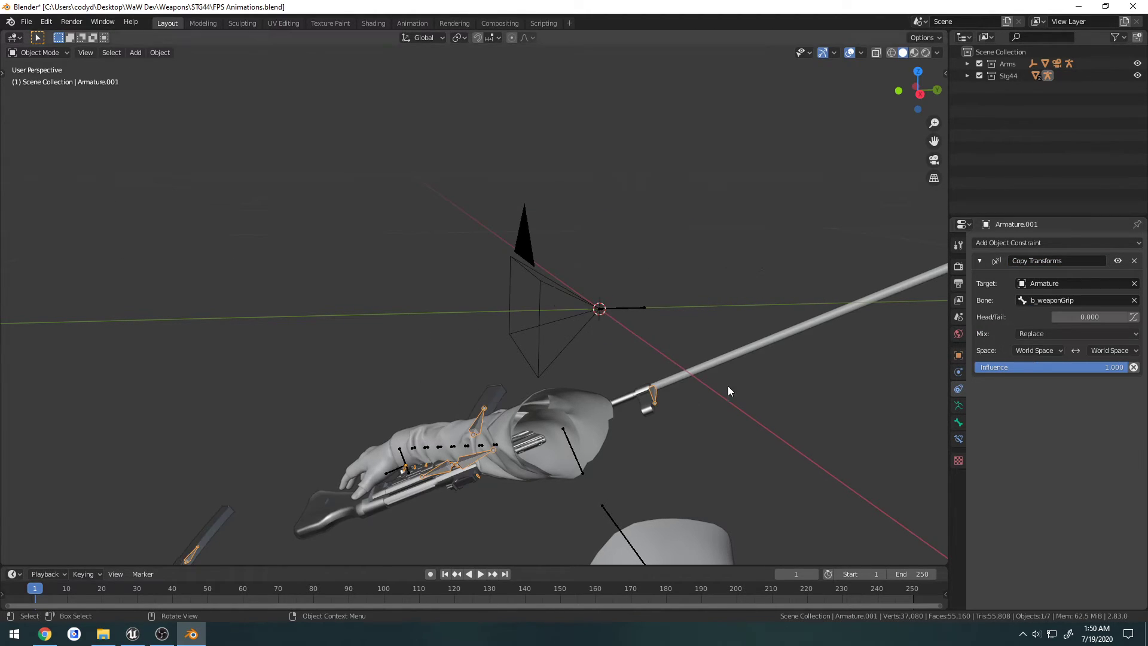
# Put the arms armature into Pose Mode and rotate the b_weaponGrip bone to swing the rifle's barrel toward the fingers' direction
pyautogui.moveTo(727, 385); pyautogui.dragTo(536, 346, button='middle')
pyautogui.scroll(3, 536, 346)
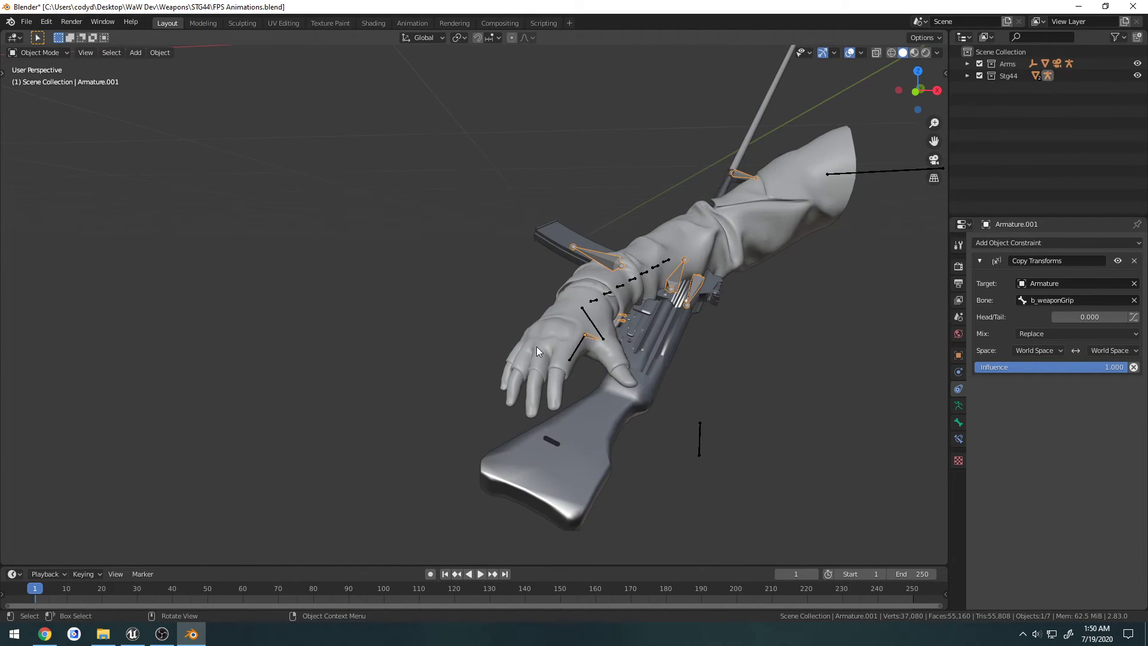
pyautogui.click(576, 354)
pyautogui.hotkey('ctrl', 'Tab')
pyautogui.moveTo(603, 346); pyautogui.dragTo(516, 333, button='middle')
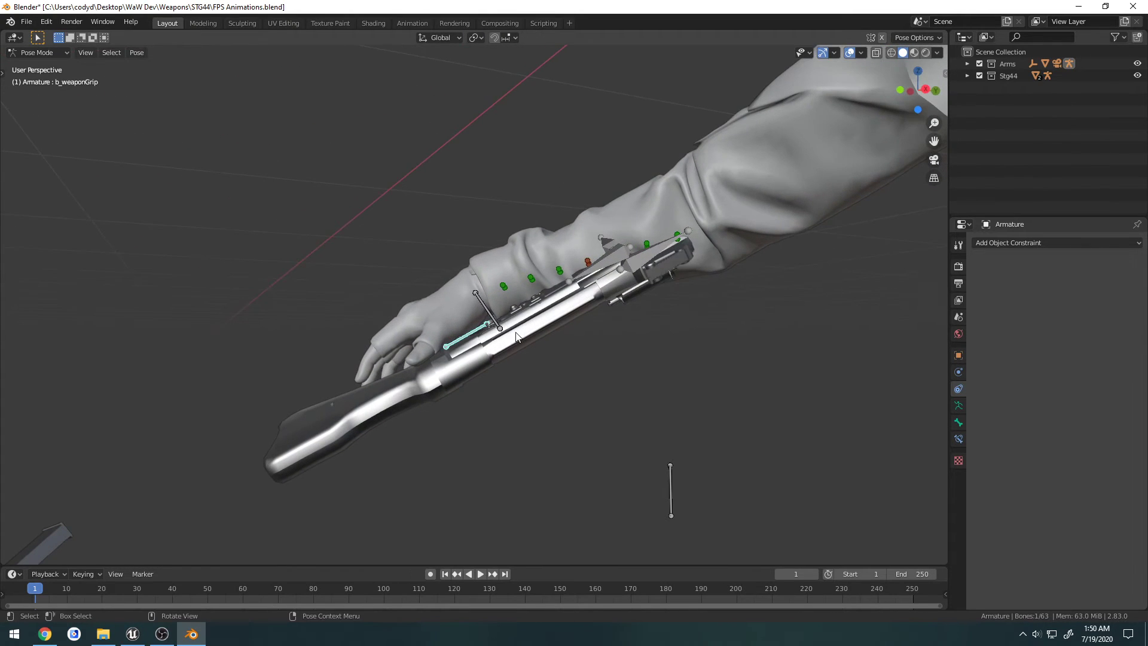
pyautogui.press('r')
pyautogui.click(244, 294)
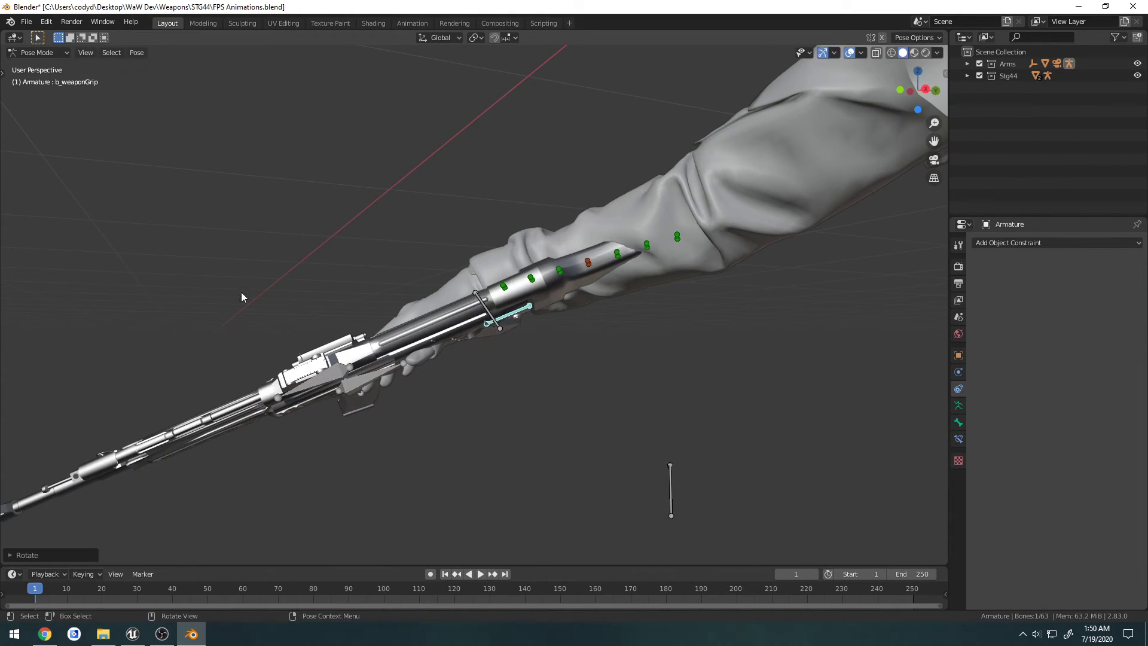
# Move and rotate the b_weaponGrip bone to bring the rifle's grip alongside the hand's palm
pyautogui.press('g')
pyautogui.click(419, 321)
pyautogui.moveTo(419, 323); pyautogui.dragTo(678, 328, button='middle')
pyautogui.press('g')
pyautogui.click(507, 353)
pyautogui.press('r')
pyautogui.click(622, 344)
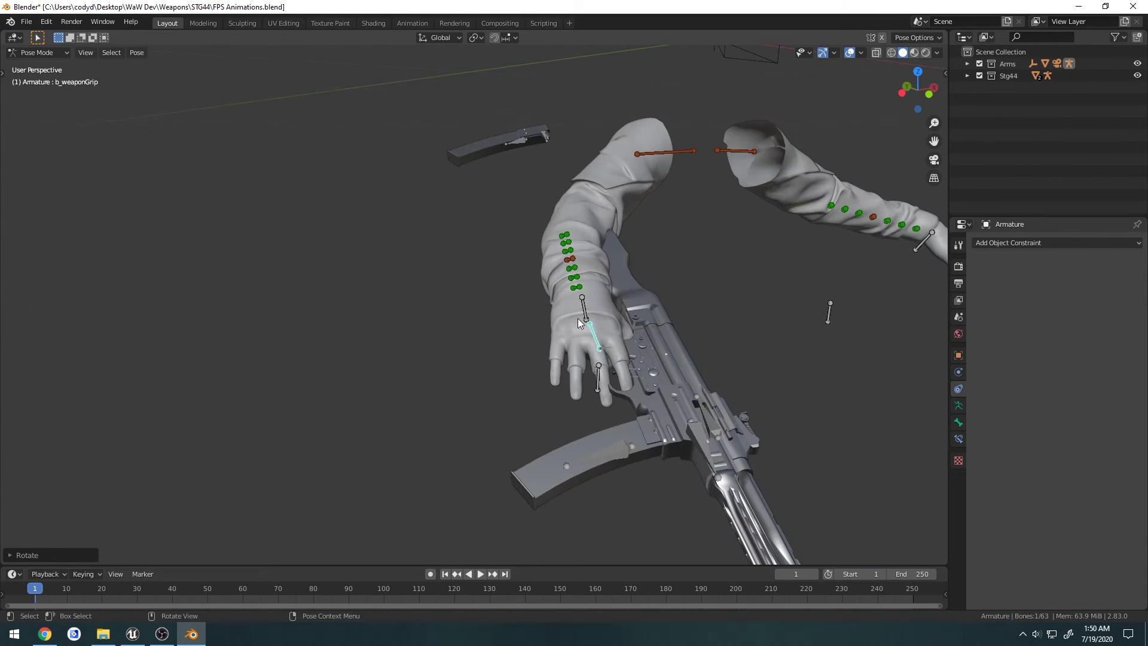
# Select the ik_hand_r bone and move it twice to test that the rifle follows the right hand
pyautogui.click(591, 313)
pyautogui.moveTo(590, 319); pyautogui.dragTo(720, 307, button='middle')
pyautogui.press('g')
pyautogui.click(619, 218)
pyautogui.moveTo(619, 217); pyautogui.dragTo(673, 270, button='middle')
pyautogui.press('g')
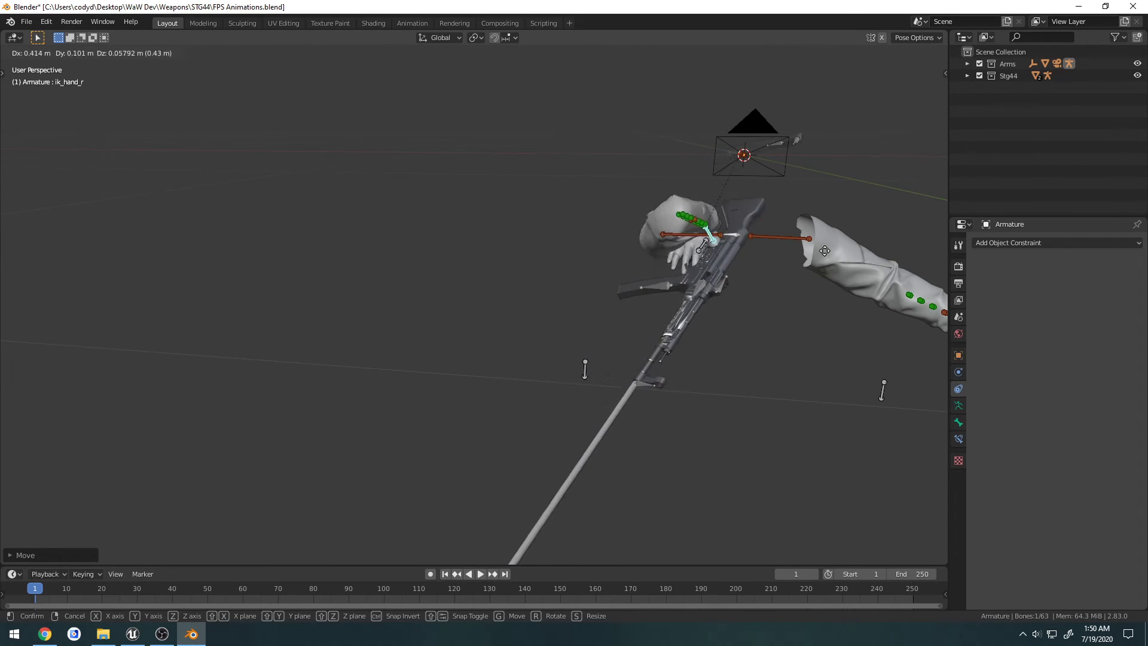
pyautogui.click(788, 277)
pyautogui.moveTo(788, 277); pyautogui.dragTo(591, 321, button='middle')
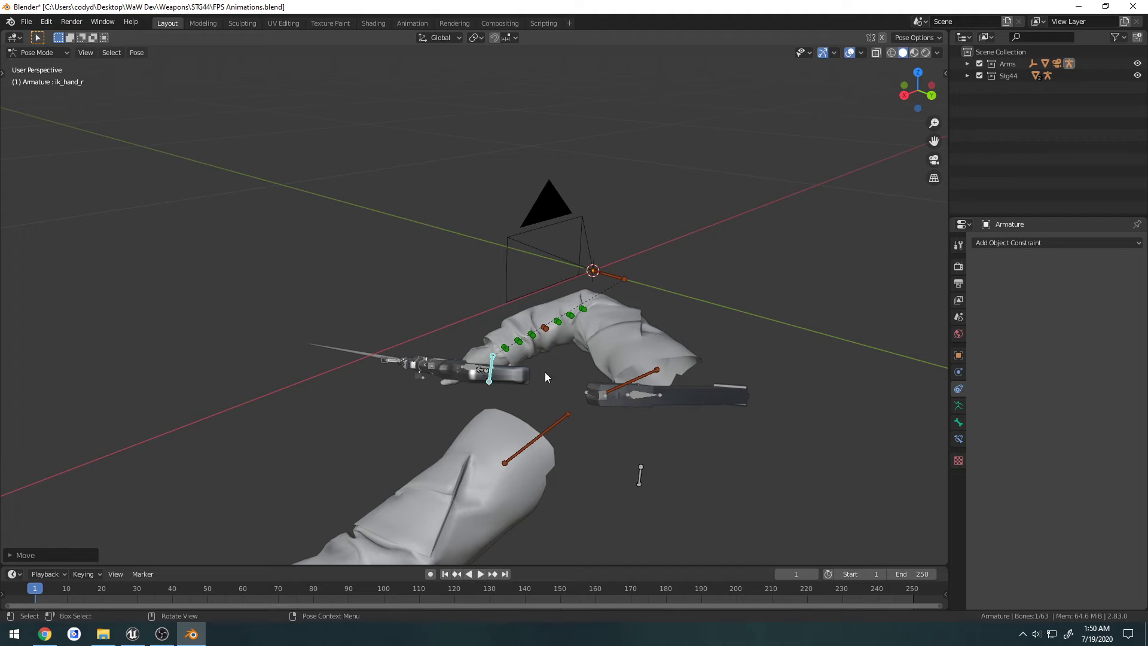
# Select the b_weaponGrip bone and check its name in the bone properties
pyautogui.click(483, 366)
pyautogui.click(959, 422)
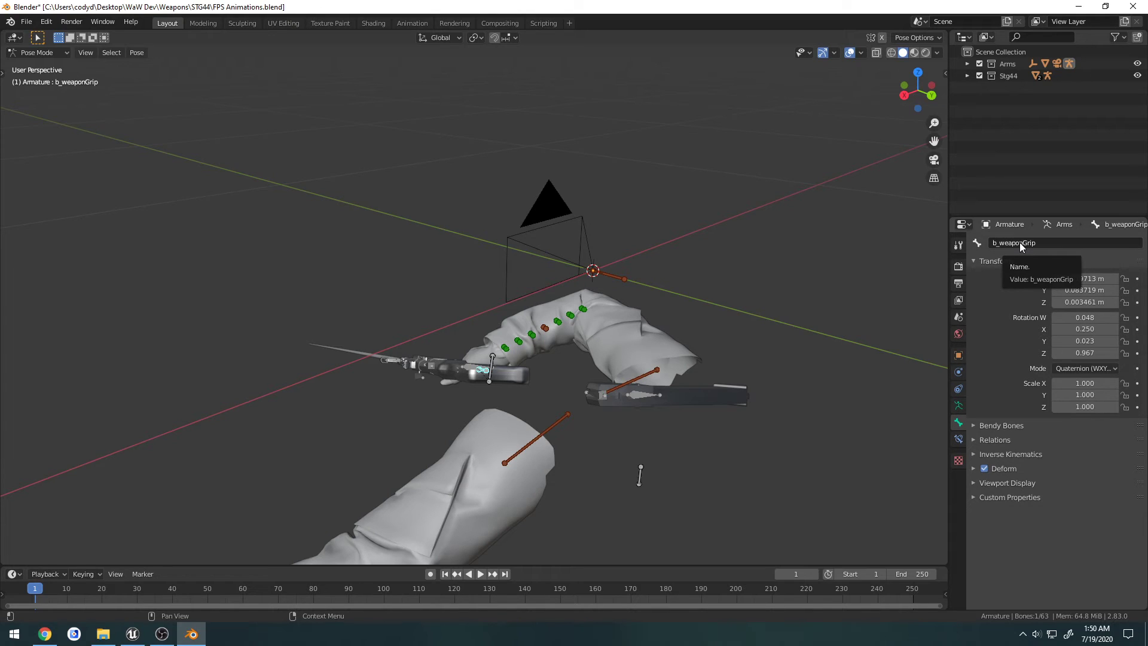
pyautogui.click(958, 388)
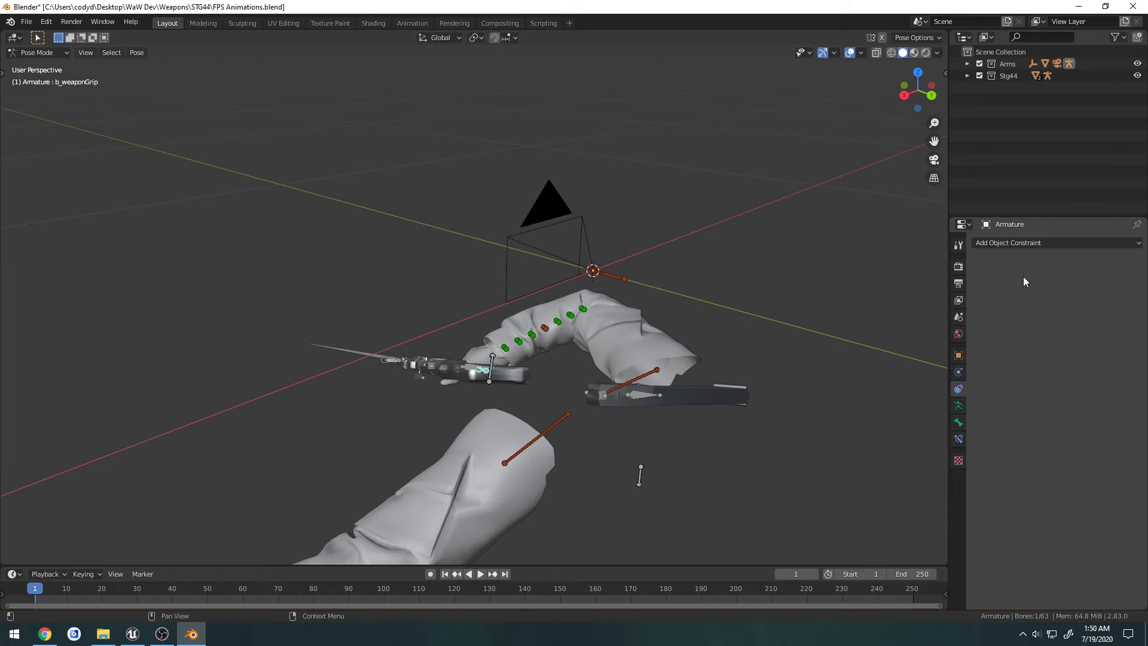
# Return the arms rig to Object Mode, then disable and collapse the Copy Transforms constraint on the rifle's armature
pyautogui.hotkey('ctrl', 'Tab')
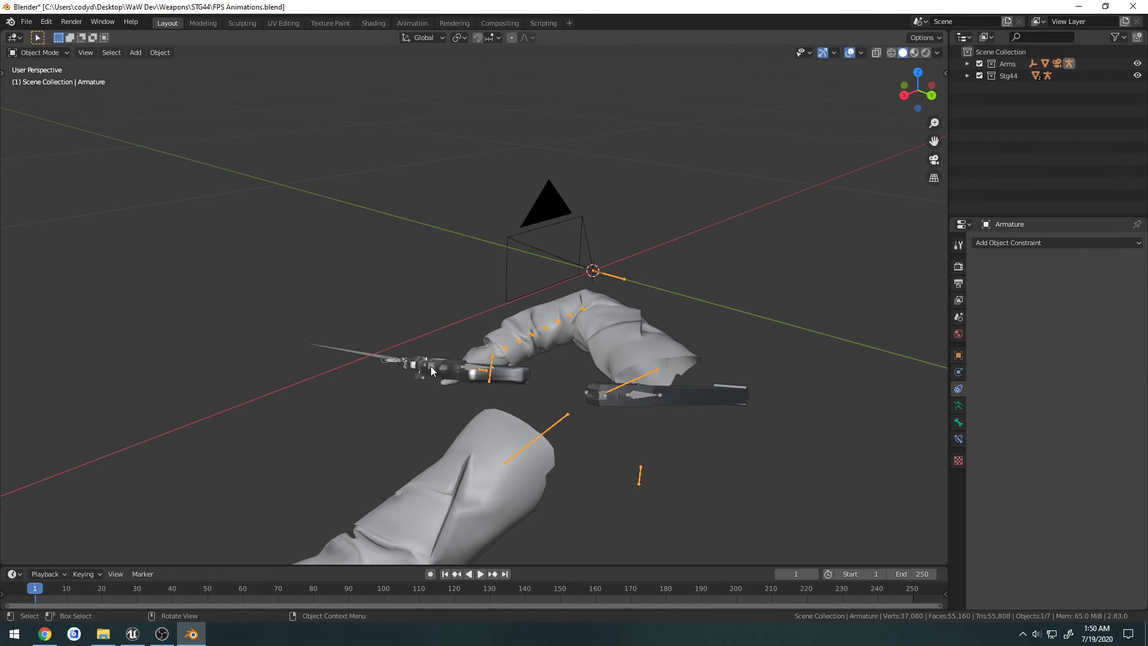
pyautogui.click(430, 365)
pyautogui.click(1118, 261)
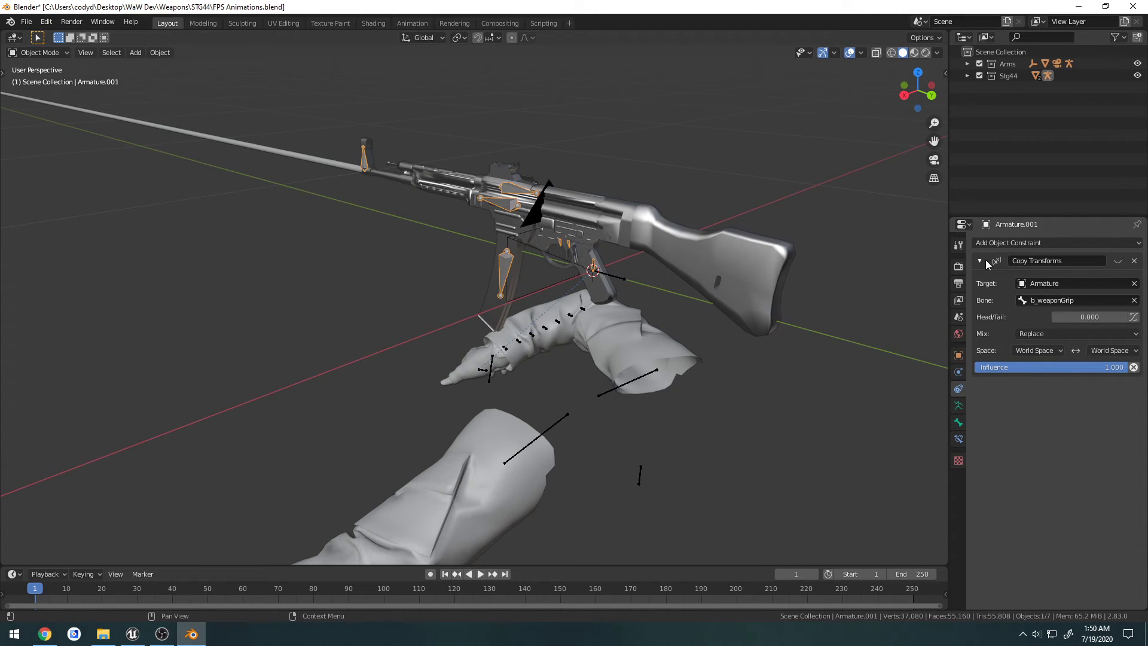
pyautogui.click(981, 260)
pyautogui.moveTo(753, 275); pyautogui.dragTo(630, 296, button='middle')
pyautogui.click(622, 298)
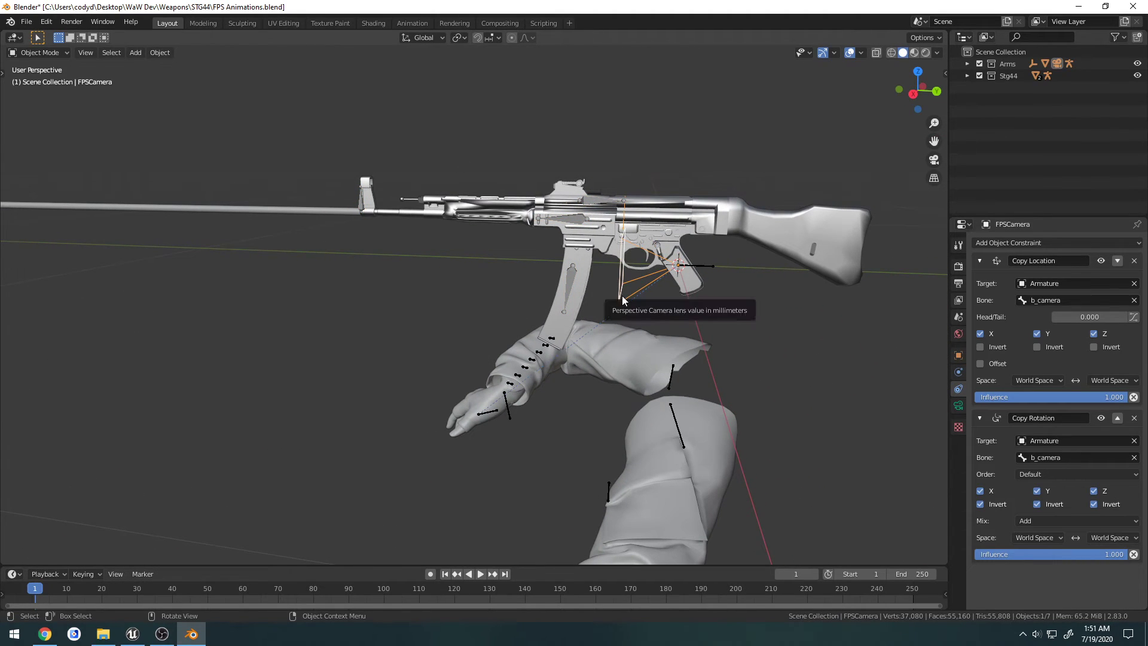
# Select the rifle's mesh and armature and export them over Stg44.FBX, using the preset for selected armature and mesh objects without baked animation
pyautogui.click(575, 223)
pyautogui.keyDown('shift'); pyautogui.click(576, 224); pyautogui.keyUp('shift')
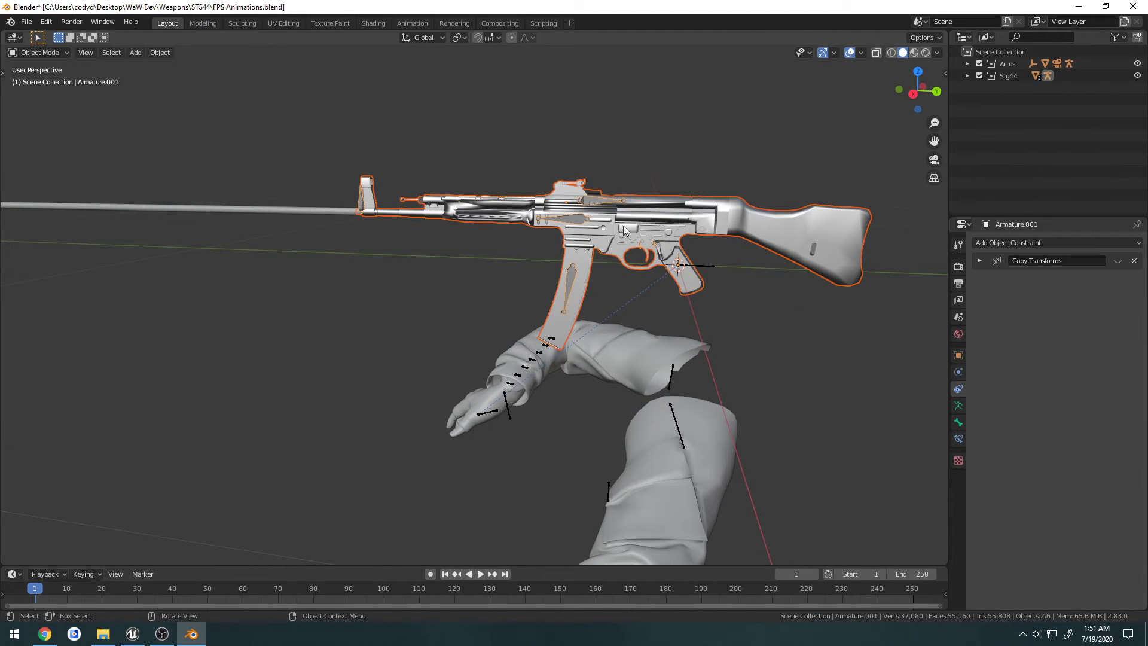
pyautogui.moveTo(576, 223); pyautogui.dragTo(634, 248, button='middle')
pyautogui.moveTo(623, 254); pyautogui.dragTo(554, 247, button='middle')
pyautogui.click(26, 22)
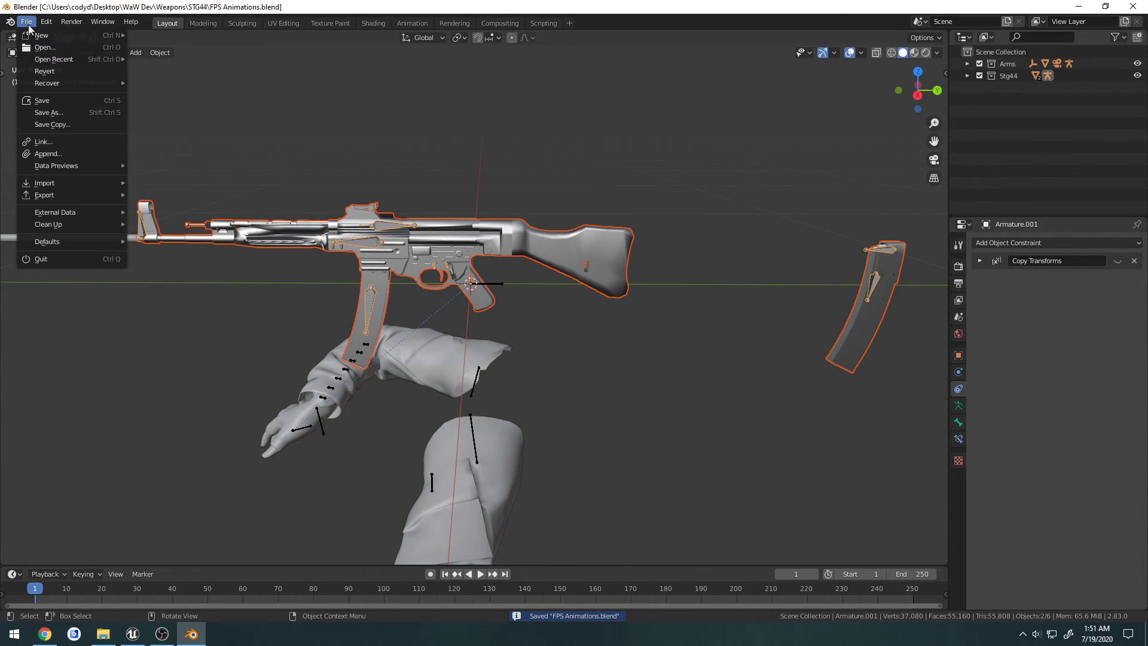
pyautogui.moveTo(60, 195)
pyautogui.click(281, 266)
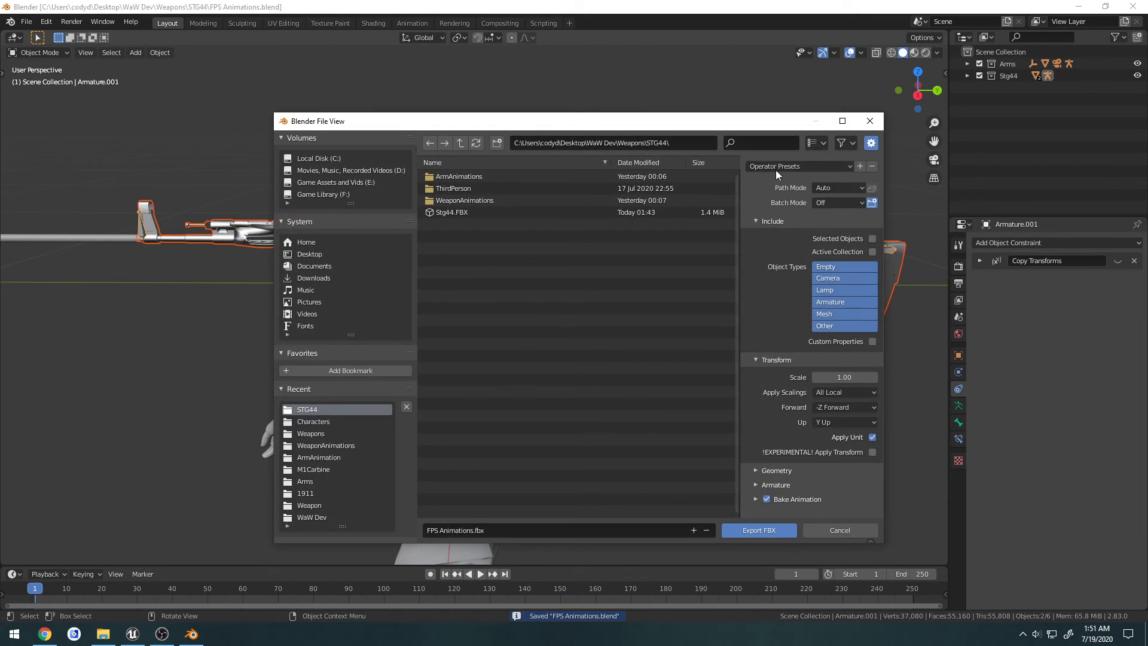
pyautogui.click(783, 168)
pyautogui.click(791, 207)
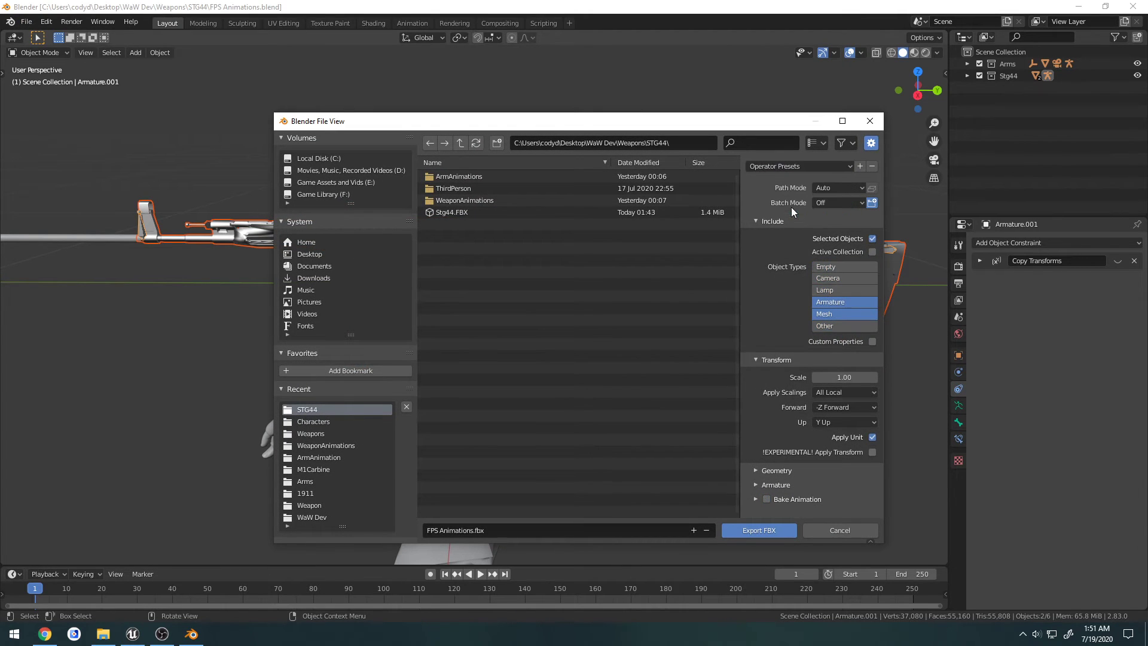
pyautogui.doubleClick(467, 212)
# Switch to the Unreal Editor and delete the BP_STG44 blueprint from the Weapons/Stg44 content folder
pyautogui.click(137, 641)
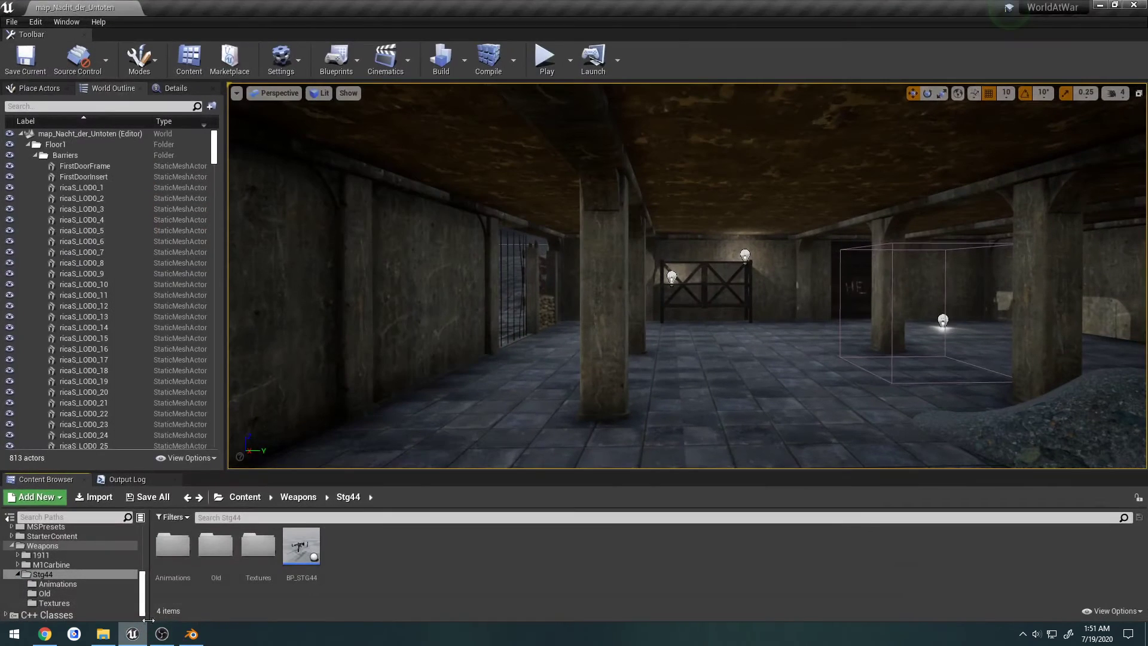
pyautogui.click(303, 559)
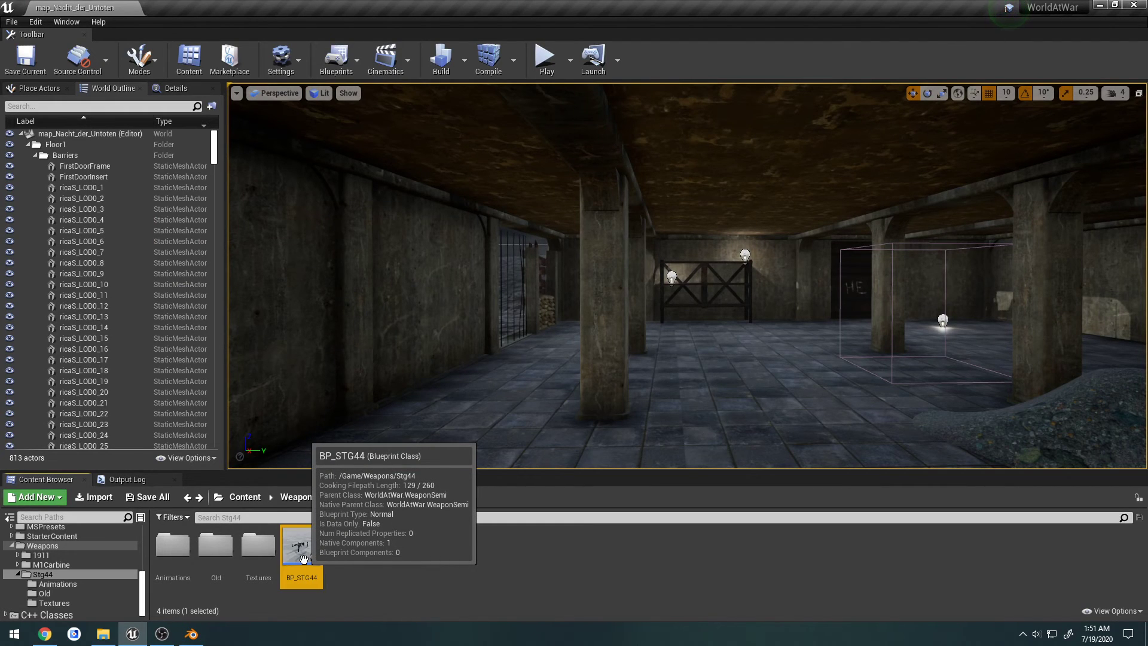
pyautogui.press('Delete')
pyautogui.click(487, 511)
# Import the Stg44 3D object file from the STG44 weapon folder on disk into the Weapons/Stg44 content folder
pyautogui.click(103, 633)
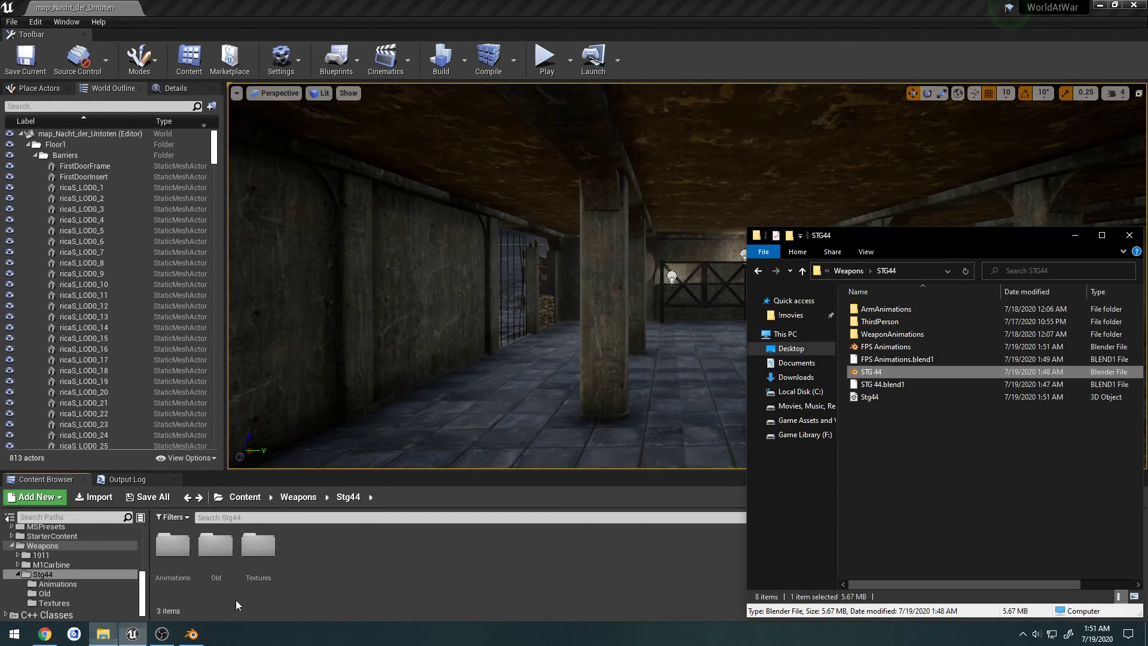
pyautogui.moveTo(870, 397); pyautogui.dragTo(341, 572)
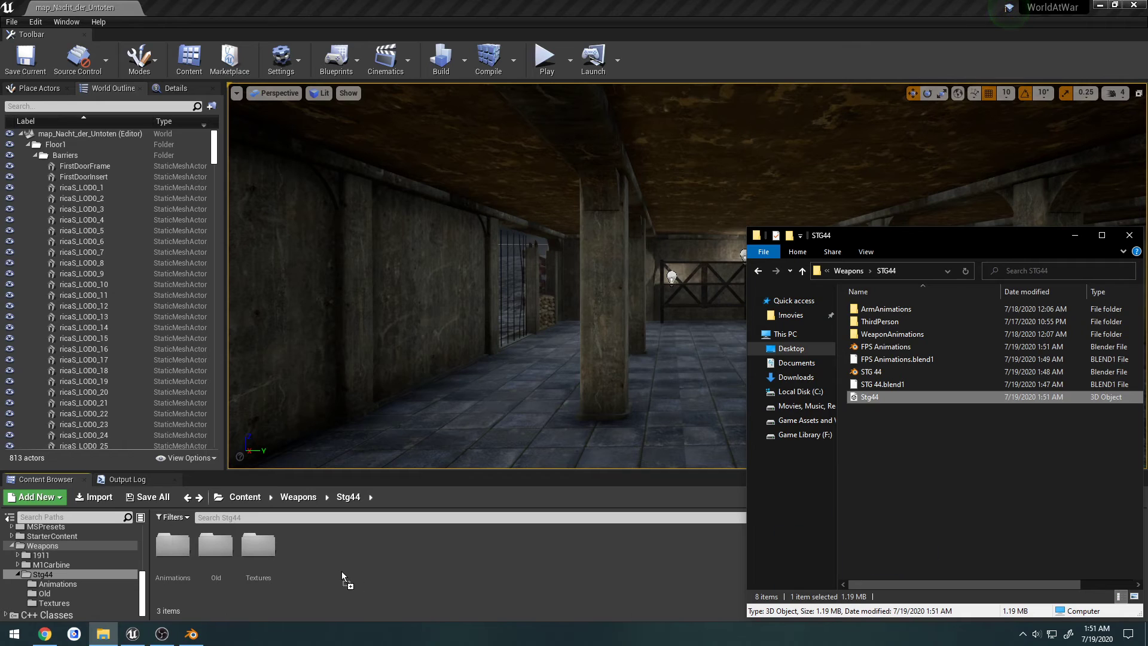
pyautogui.click(646, 541)
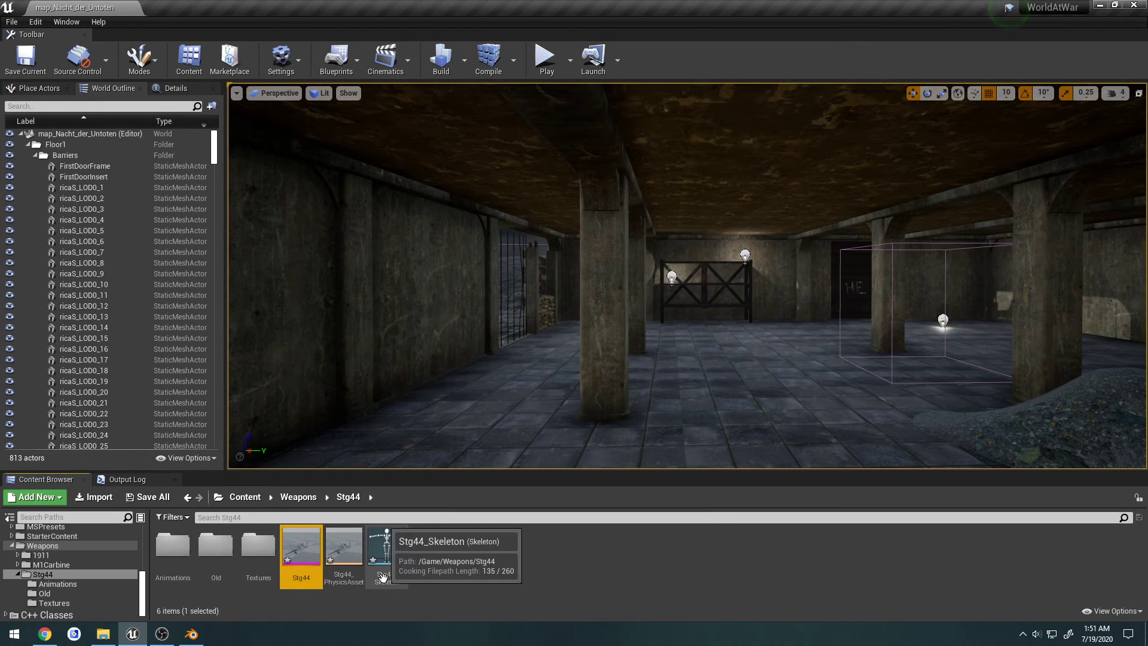
# Open the Stg44 skeletal mesh and assign the M_STG44 material to its Element 0 slot
pyautogui.doubleClick(316, 562)
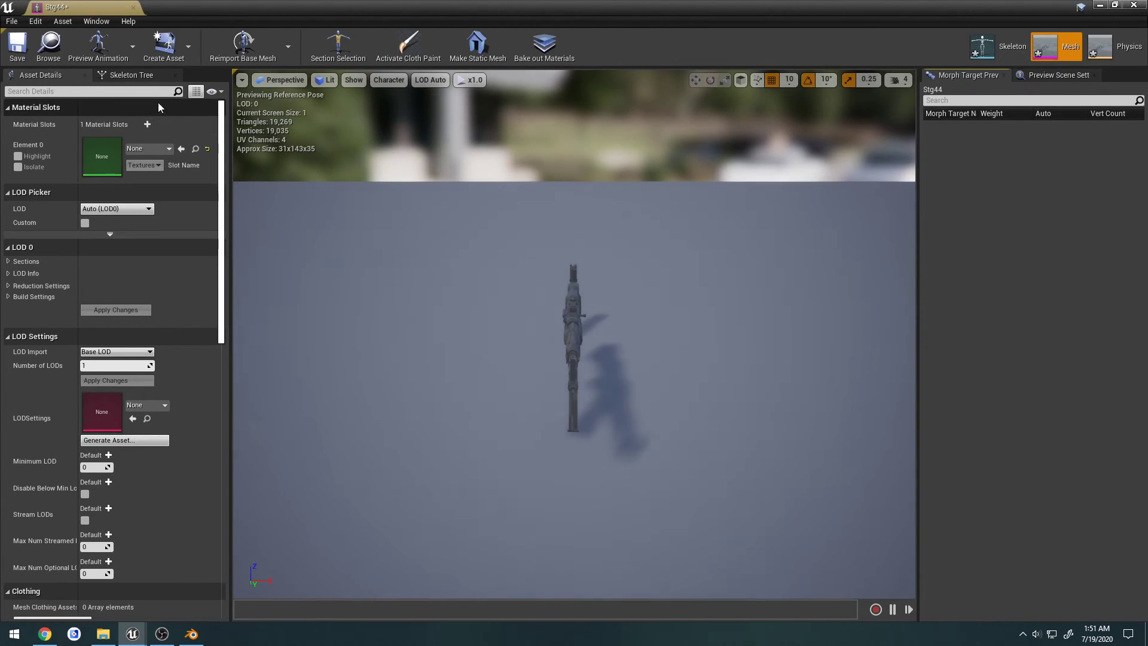
pyautogui.click(141, 150)
pyautogui.write('stg')
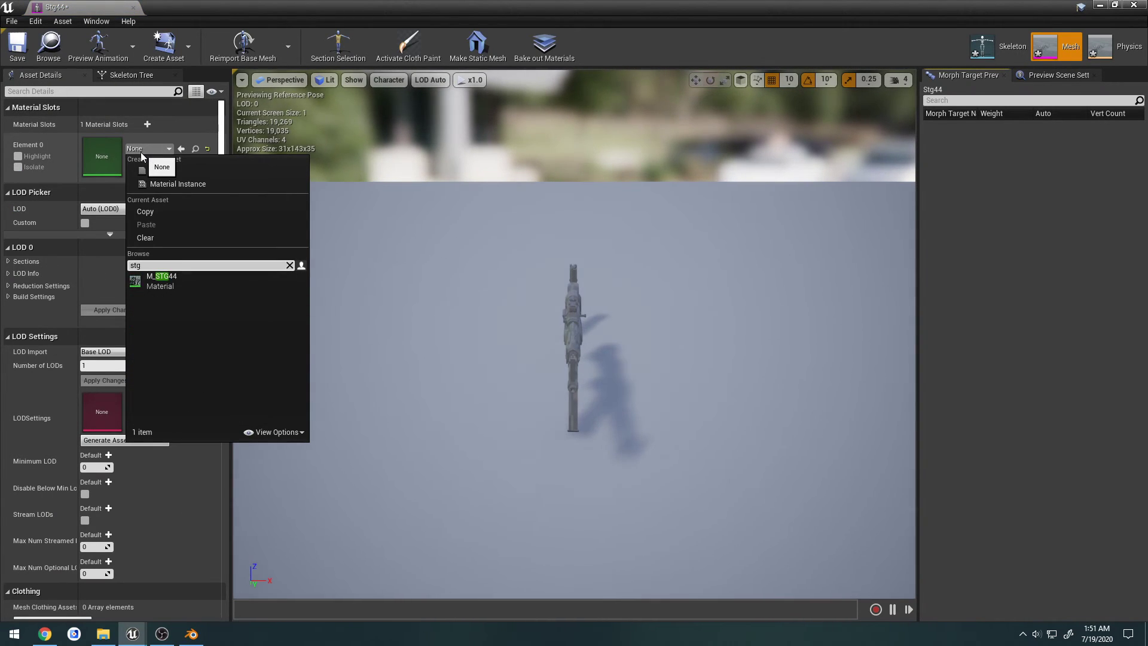
pyautogui.click(198, 276)
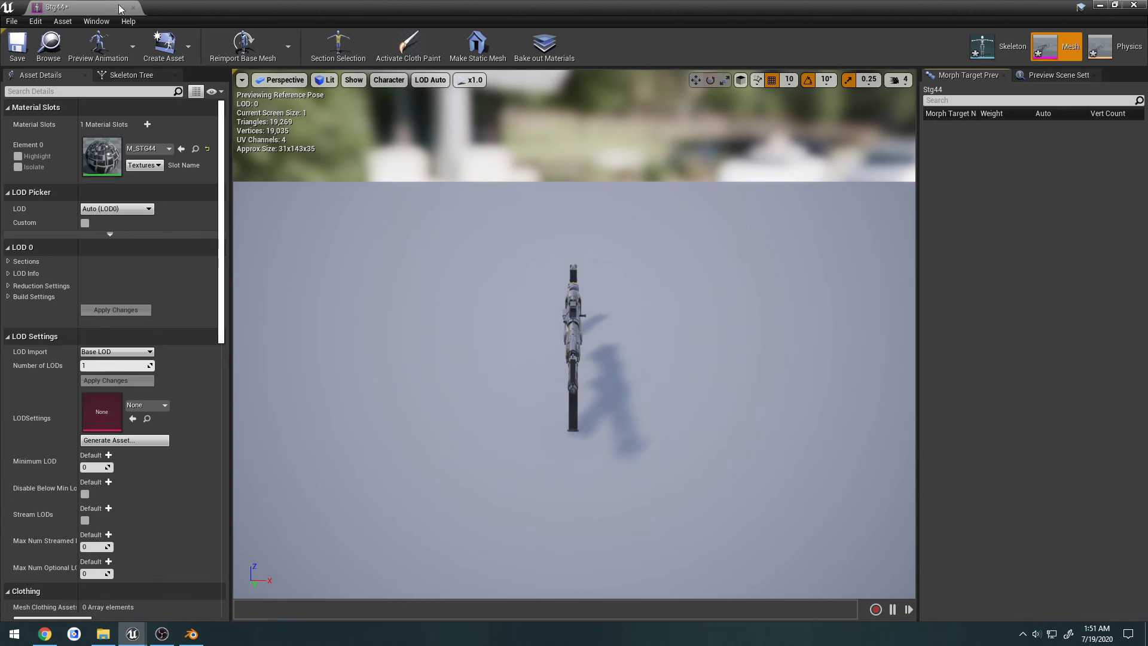
# Dock the Stg44 mesh editor beside the level's tab and inspect the rifle model and its skeleton tree
pyautogui.moveTo(119, 6); pyautogui.dragTo(191, 8)
pyautogui.moveTo(574, 323); pyautogui.dragTo(538, 335, button='right')
pyautogui.moveTo(425, 195); pyautogui.dragTo(316, 144, button='right')
pyautogui.click(150, 76)
pyautogui.moveTo(418, 239); pyautogui.dragTo(380, 163, button='right')
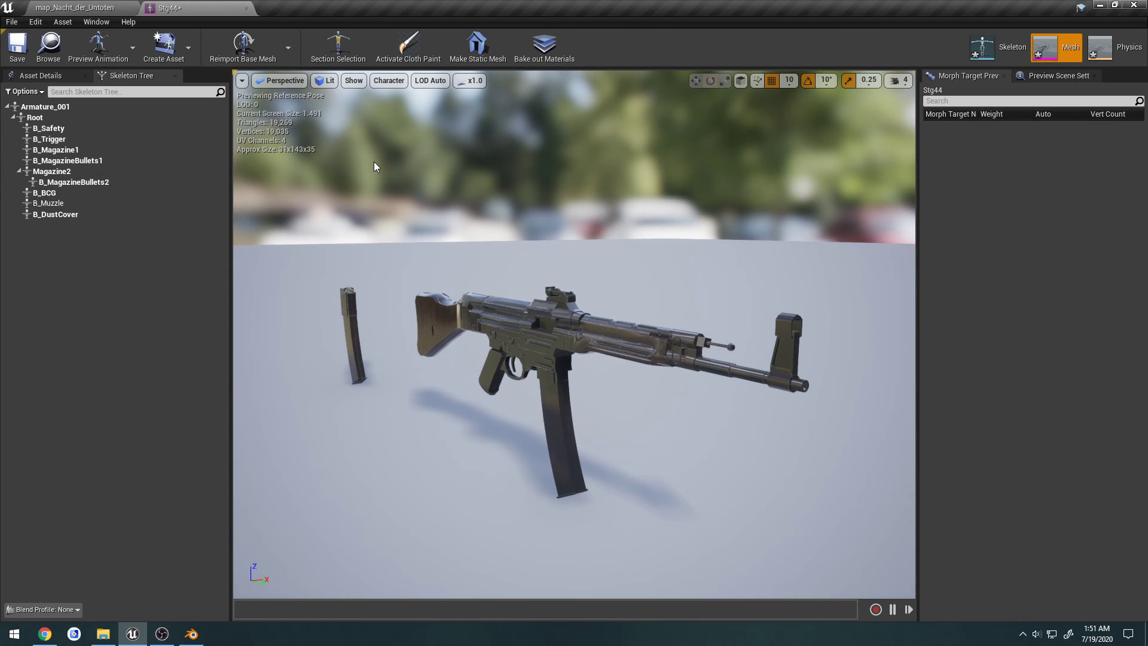
# Close the Stg44 mesh editor and save all modified assets in the project
pyautogui.click(247, 9)
pyautogui.click(11, 22)
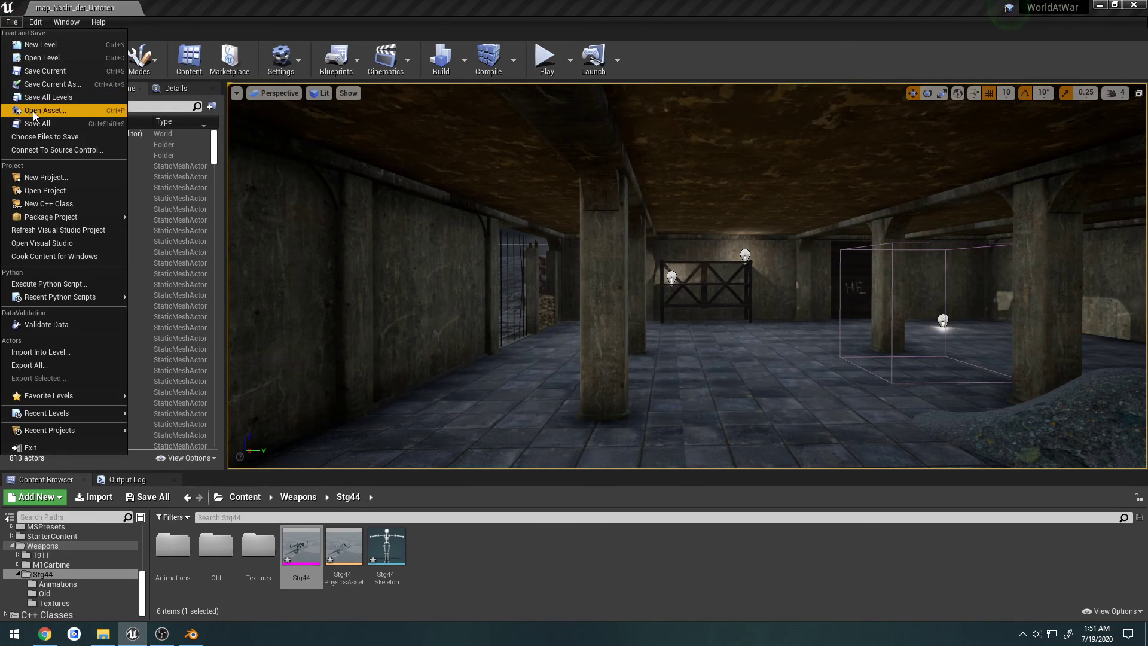
pyautogui.click(59, 114)
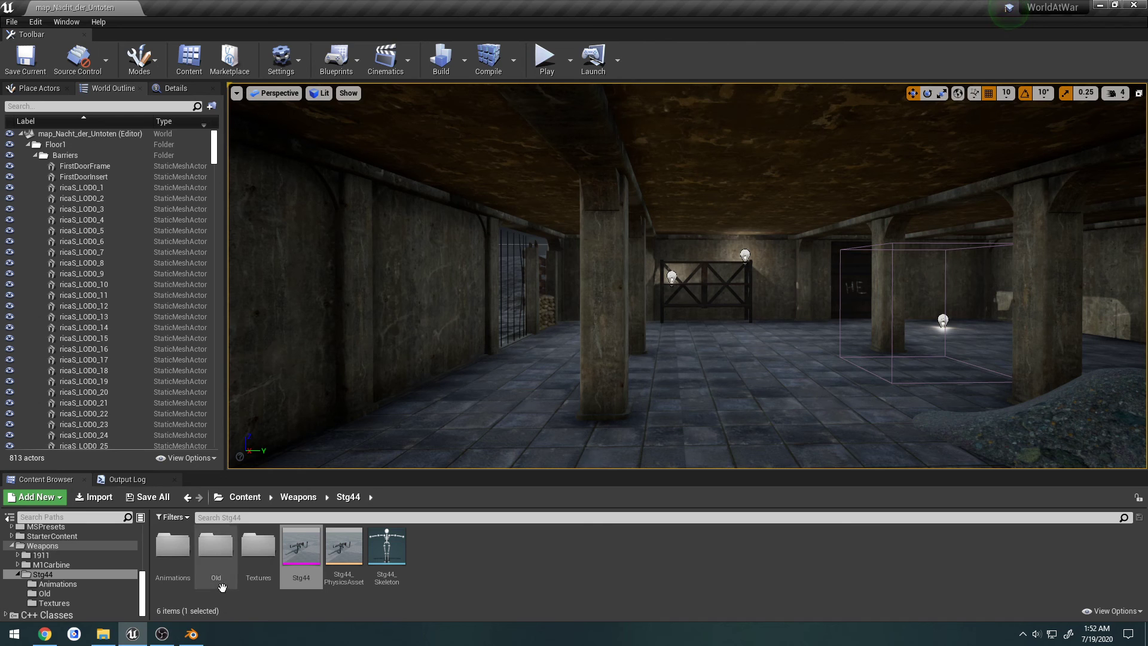
# Switch to Blender and undo the disabled rifle constraint, the ik_hand_r moves and the latest b_weaponGrip pose changes
pyautogui.hotkey('alt', 'Tab')
pyautogui.click(612, 365)
pyautogui.scroll(-7, 612, 364)
pyautogui.moveTo(627, 365); pyautogui.dragTo(566, 365, button='middle')
pyautogui.moveTo(424, 375); pyautogui.dragTo(590, 387, button='middle')
pyautogui.hotkey('ctrl', 'z')
pyautogui.hotkey('ctrl', 'z')
pyautogui.hotkey('ctrl', 'z')
pyautogui.hotkey('ctrl', 'z')
pyautogui.hotkey('ctrl', 'z')
pyautogui.hotkey('ctrl', 'z')
pyautogui.hotkey('ctrl', 'z')
pyautogui.hotkey('ctrl', 'z')
pyautogui.hotkey('ctrl', 'z')
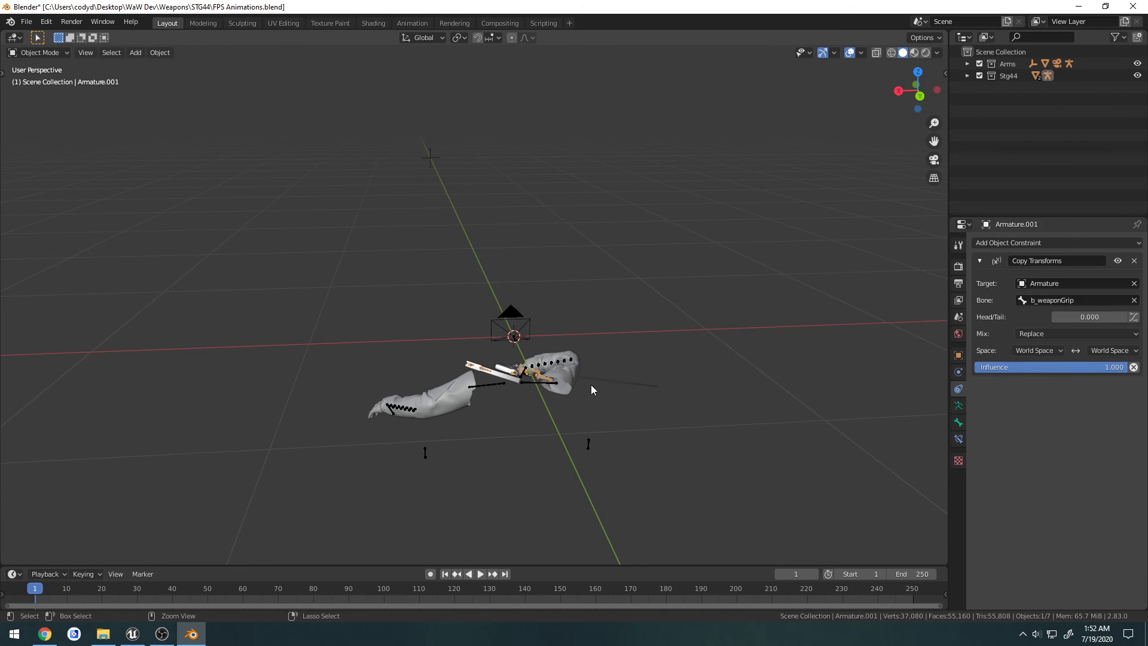
pyautogui.hotkey('ctrl', 'z')
pyautogui.hotkey('ctrl', 'z')
pyautogui.hotkey('ctrl', 'z')
pyautogui.hotkey('ctrl', 'z')
pyautogui.hotkey('ctrl', 'z')
pyautogui.hotkey('ctrl', 'z')
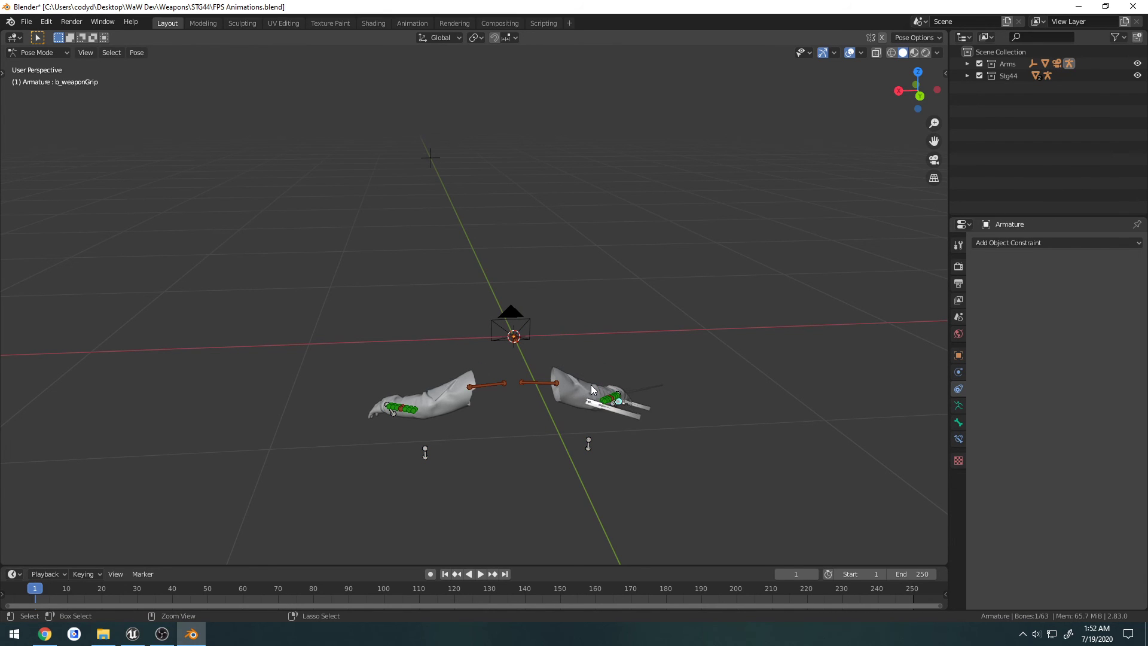
# Save the FPS Animations file and deselect the arms armature
pyautogui.hotkey('ctrl', 's')
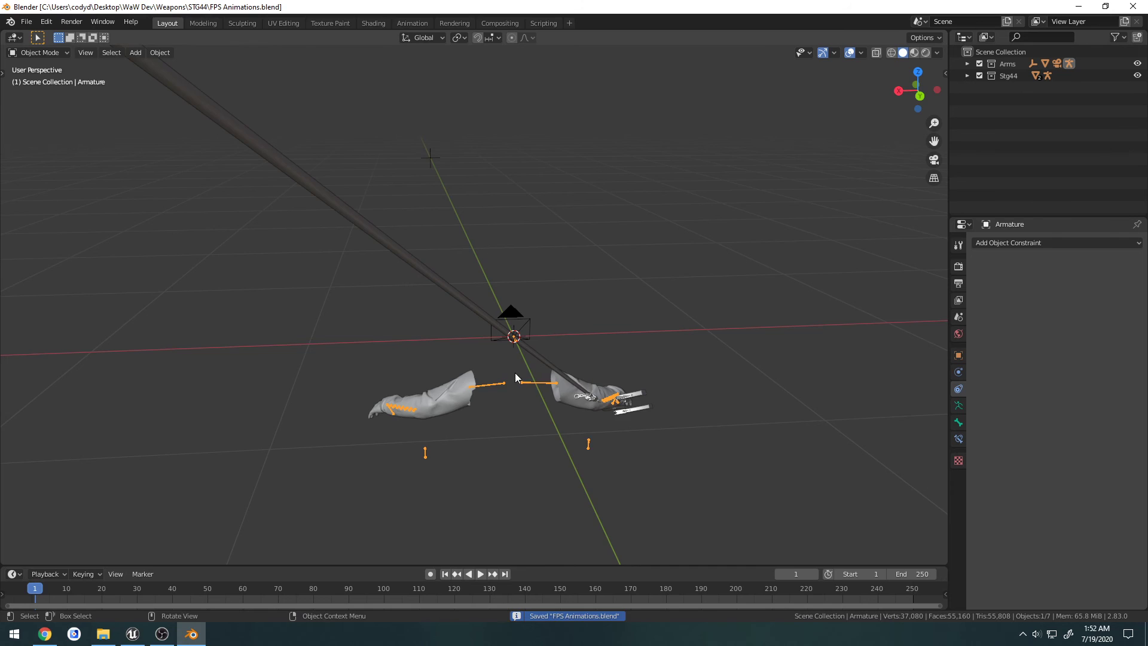
pyautogui.click(516, 371)
pyautogui.moveTo(516, 371); pyautogui.dragTo(472, 322, button='middle')
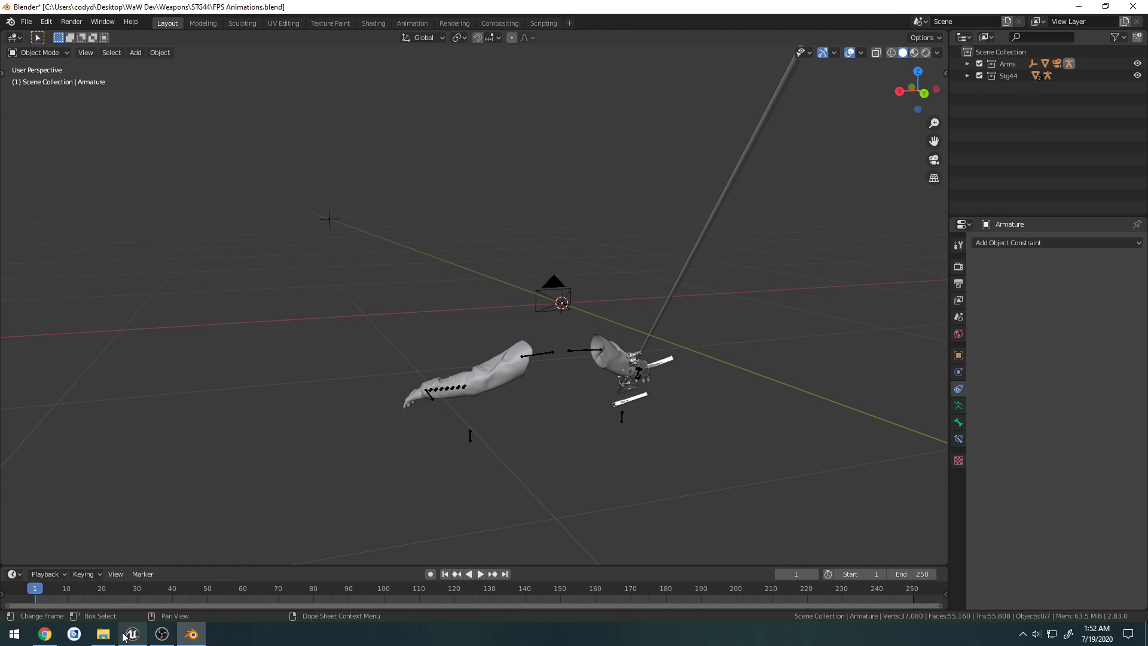
# Open the Third Person Blender file from the Weapons folder, examine the Makehuman character's rig from several angles, and close the file
pyautogui.click(103, 634)
pyautogui.hotkey('alt', 'Left')
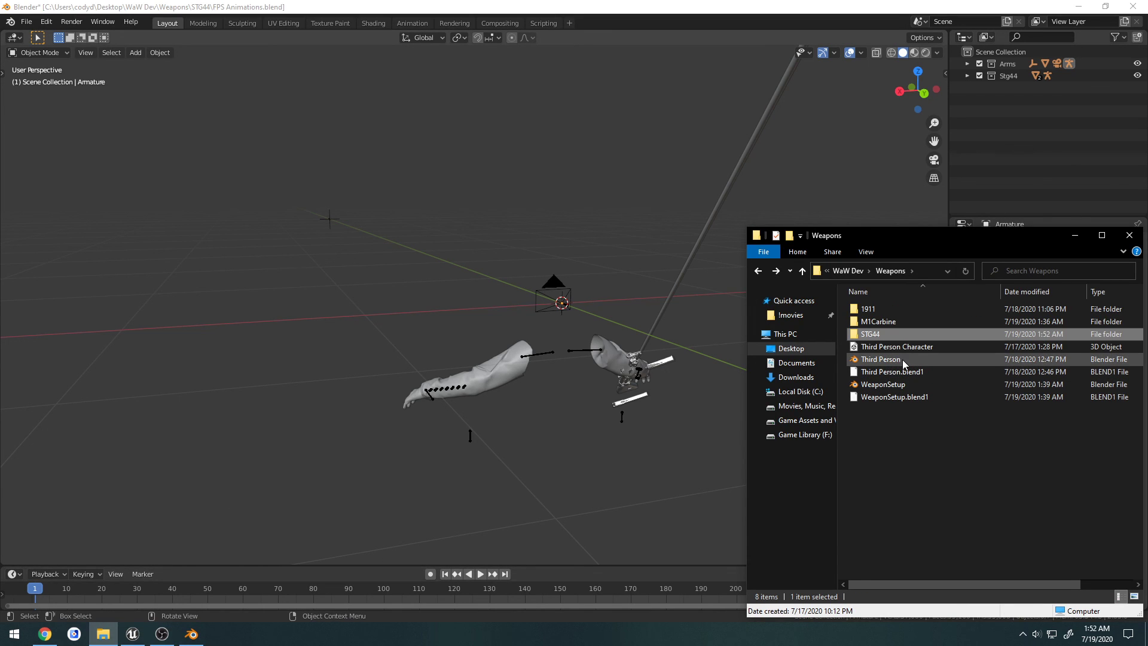
pyautogui.doubleClick(900, 359)
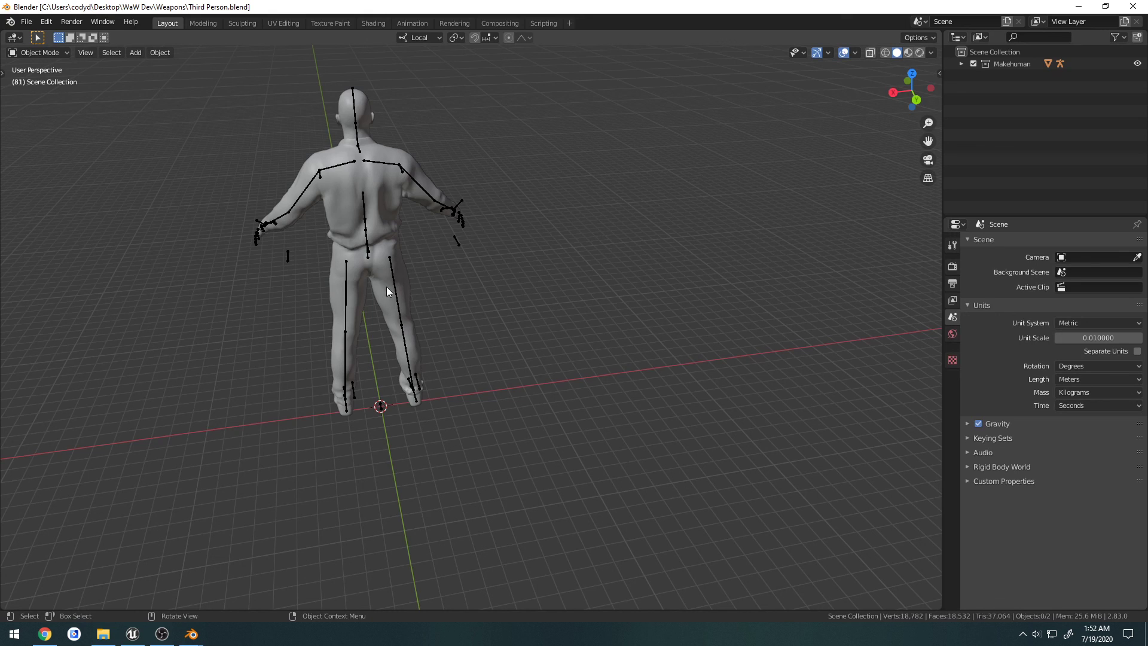
pyautogui.moveTo(386, 286); pyautogui.dragTo(511, 265, button='middle')
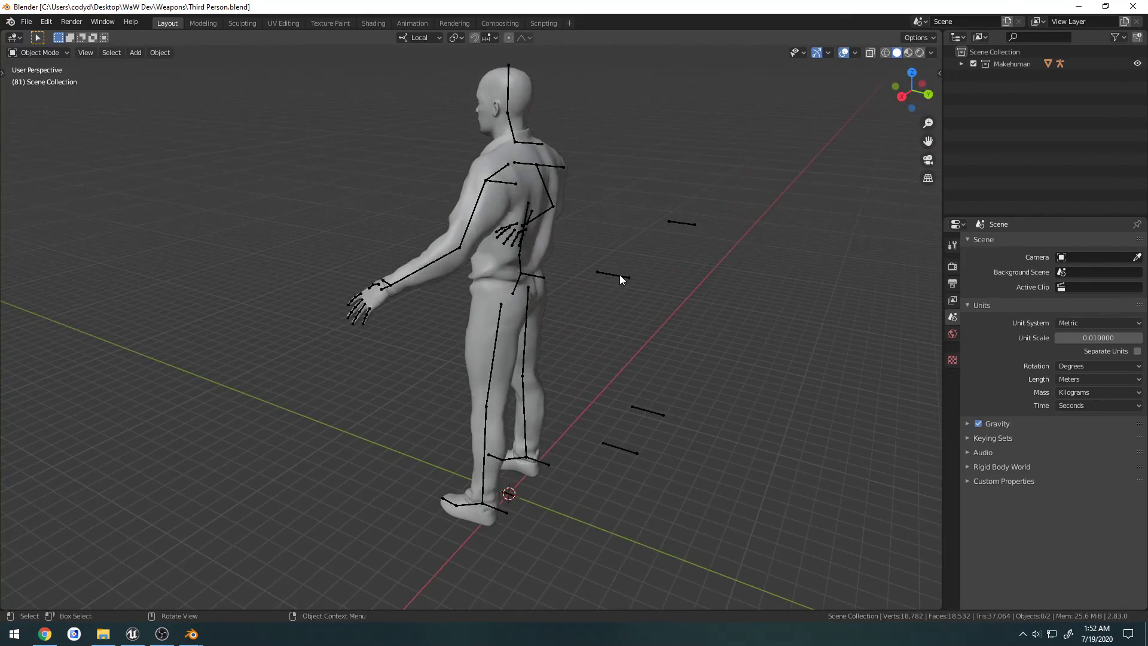
pyautogui.moveTo(621, 278); pyautogui.dragTo(536, 275, button='middle')
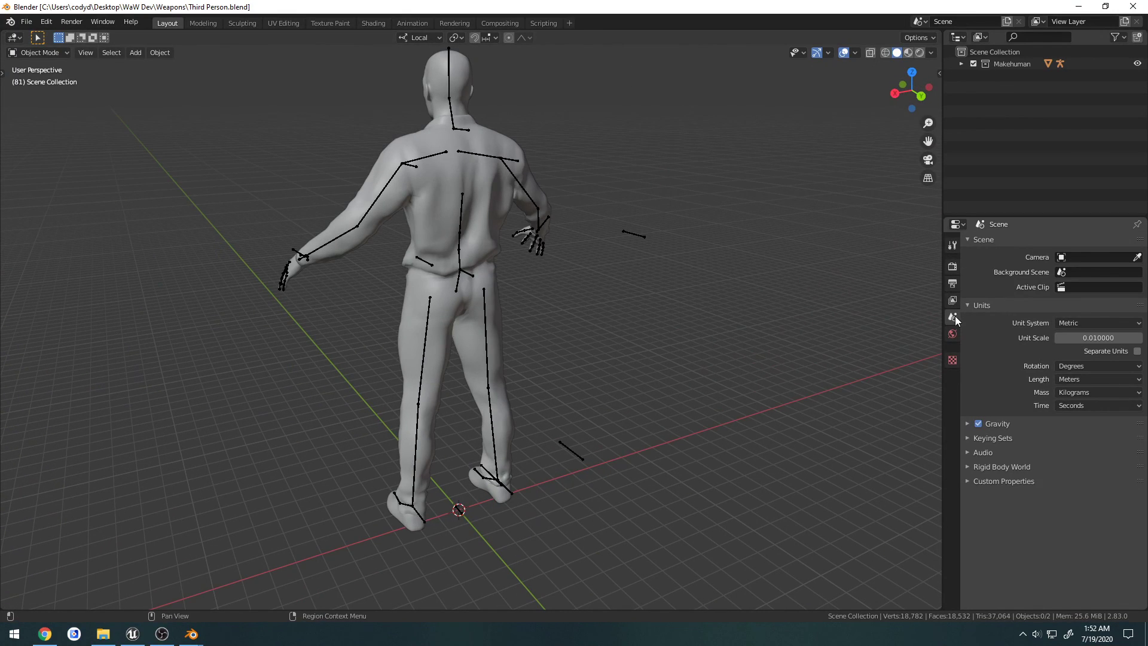
pyautogui.click(1133, 5)
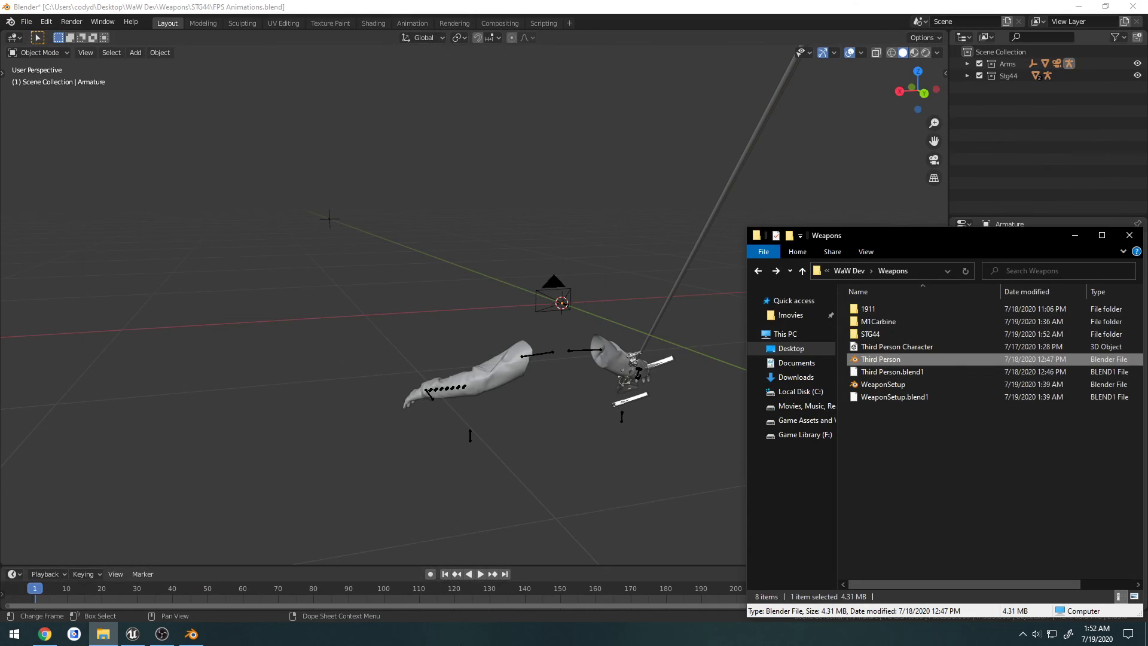